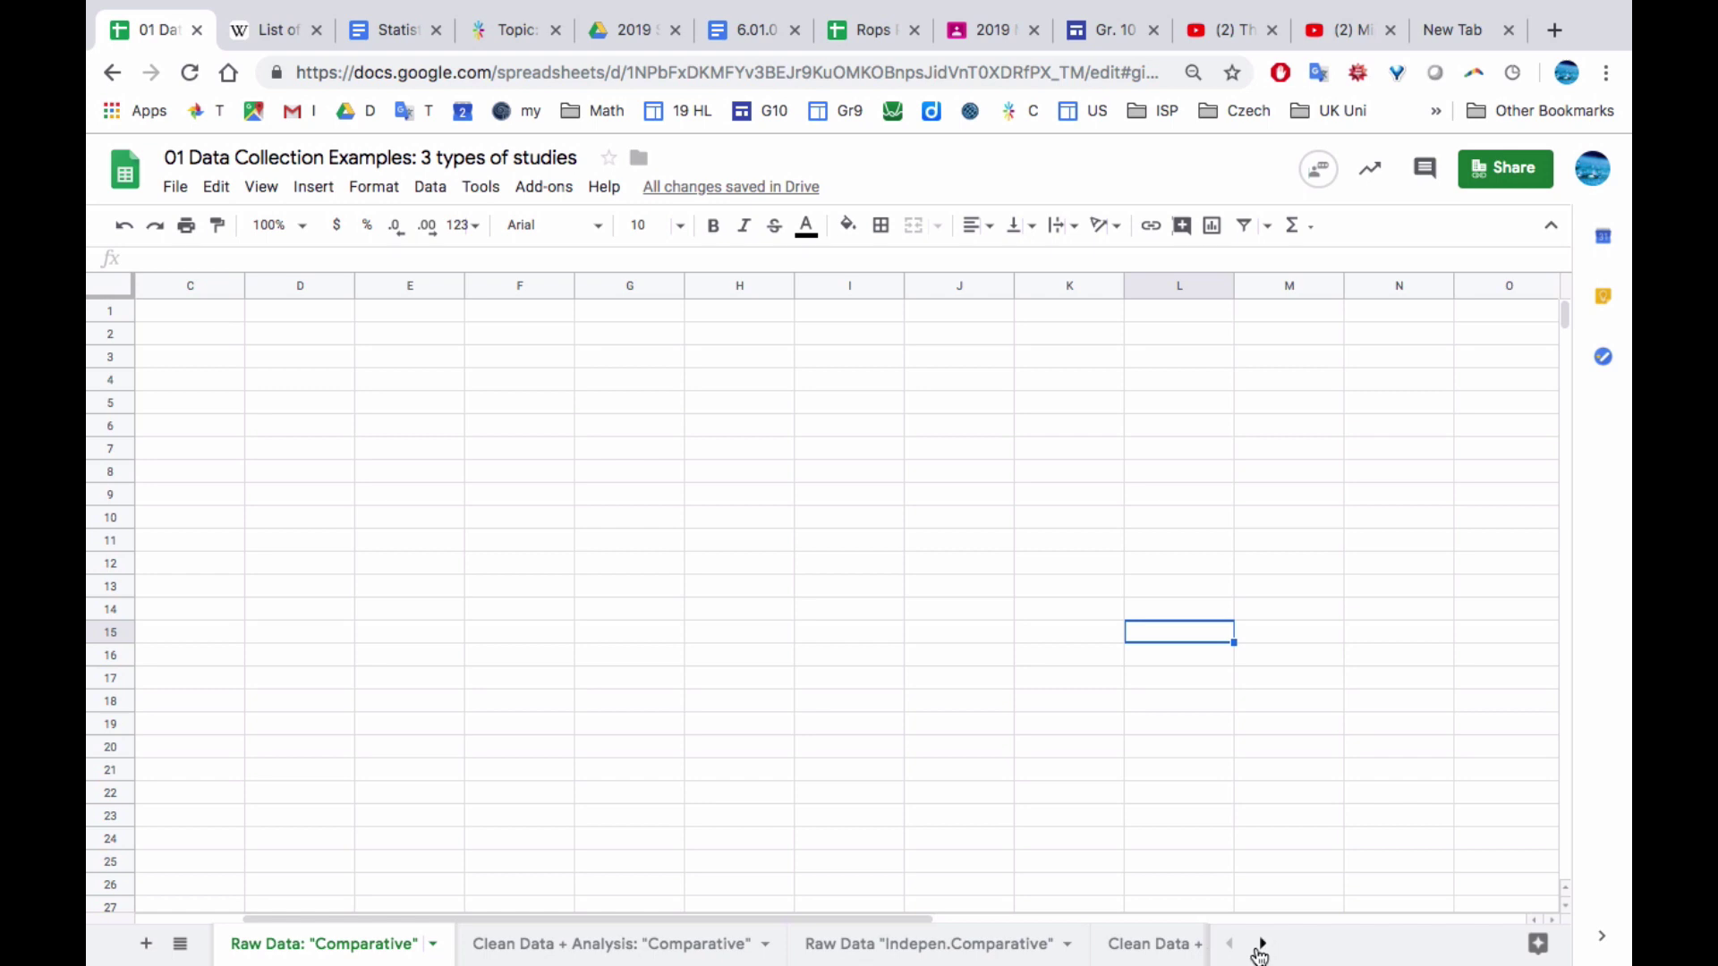
# Look through the names of all the sheets in the workbook
pyautogui.click(1263, 944)
pyautogui.click(1262, 944)
pyautogui.click(1262, 944)
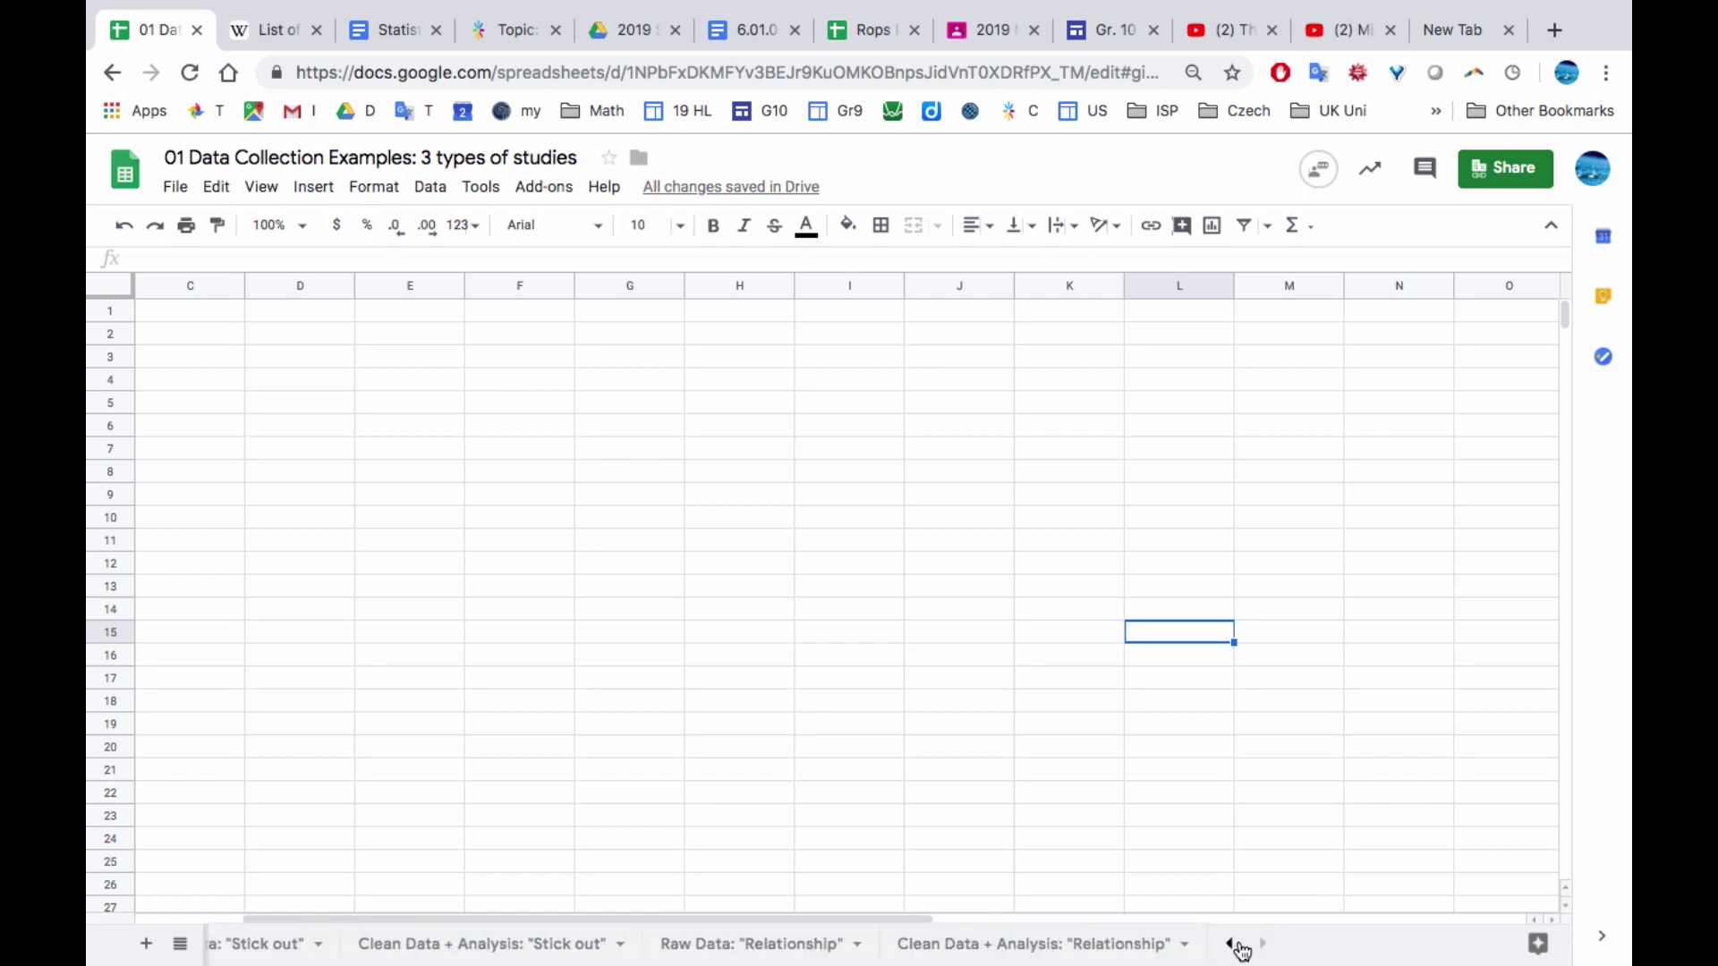
pyautogui.click(1231, 944)
pyautogui.click(1231, 944)
pyautogui.click(1231, 945)
pyautogui.click(1231, 944)
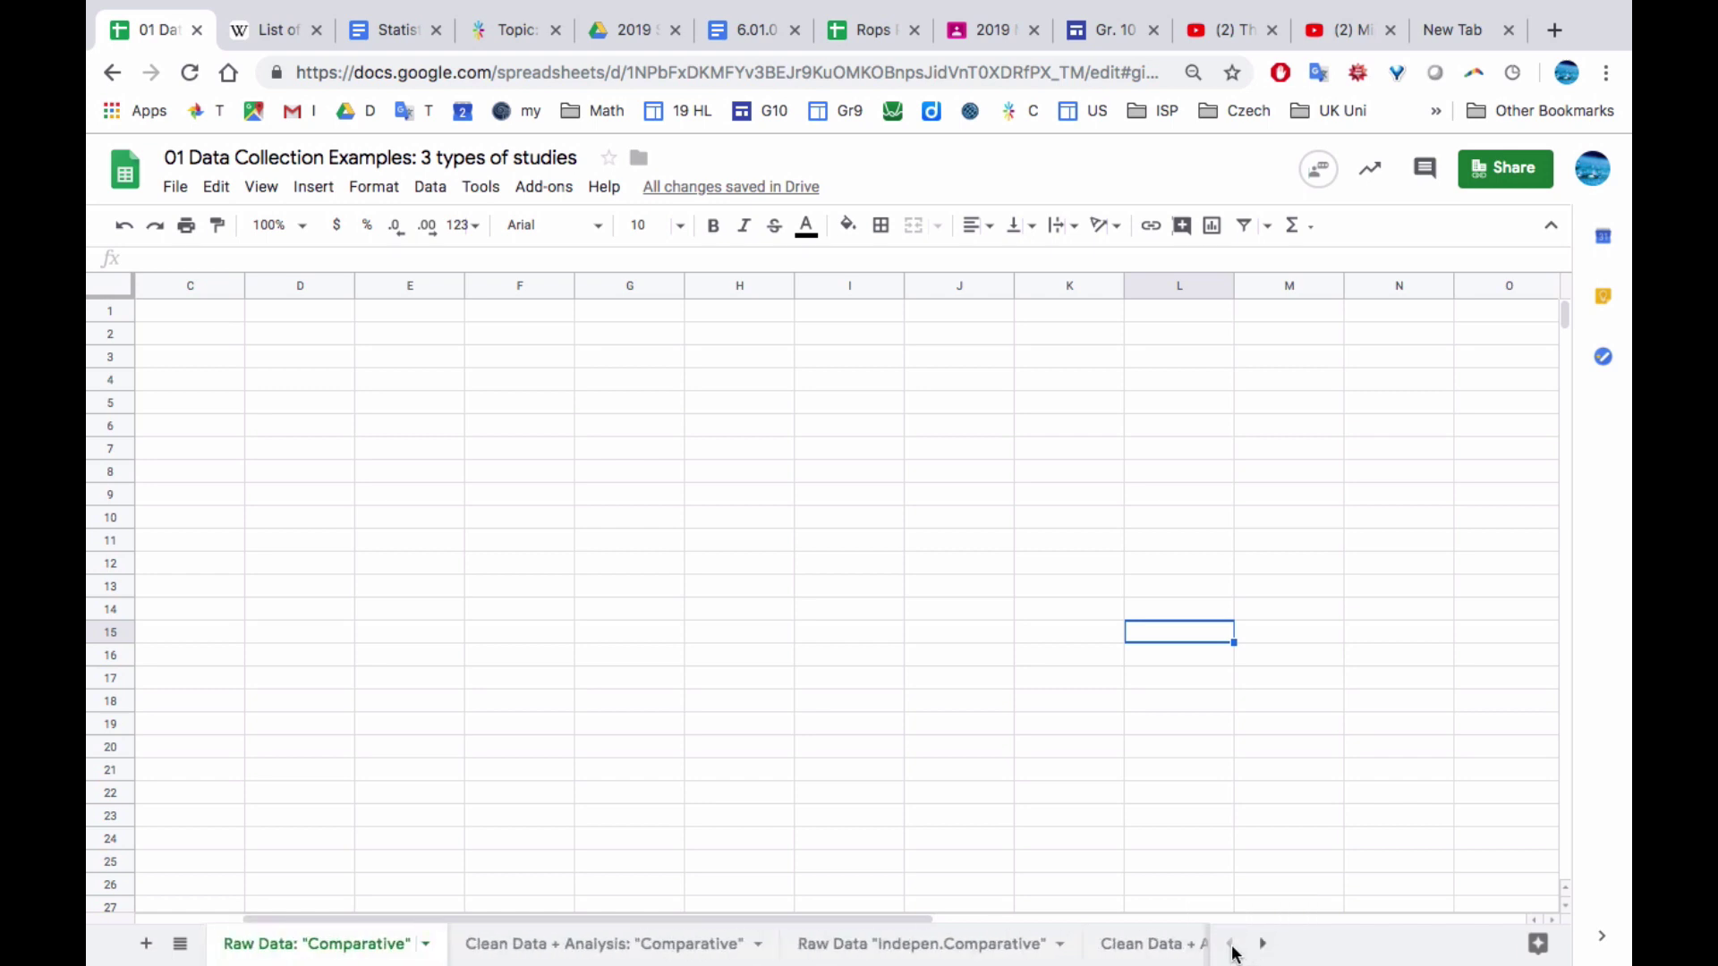
# On the Wikipedia list of best-selling albums, sort the "40 million copies or more" table by claimed sales, highest first
pyautogui.moveTo(515, 964)
pyautogui.click(267, 32)
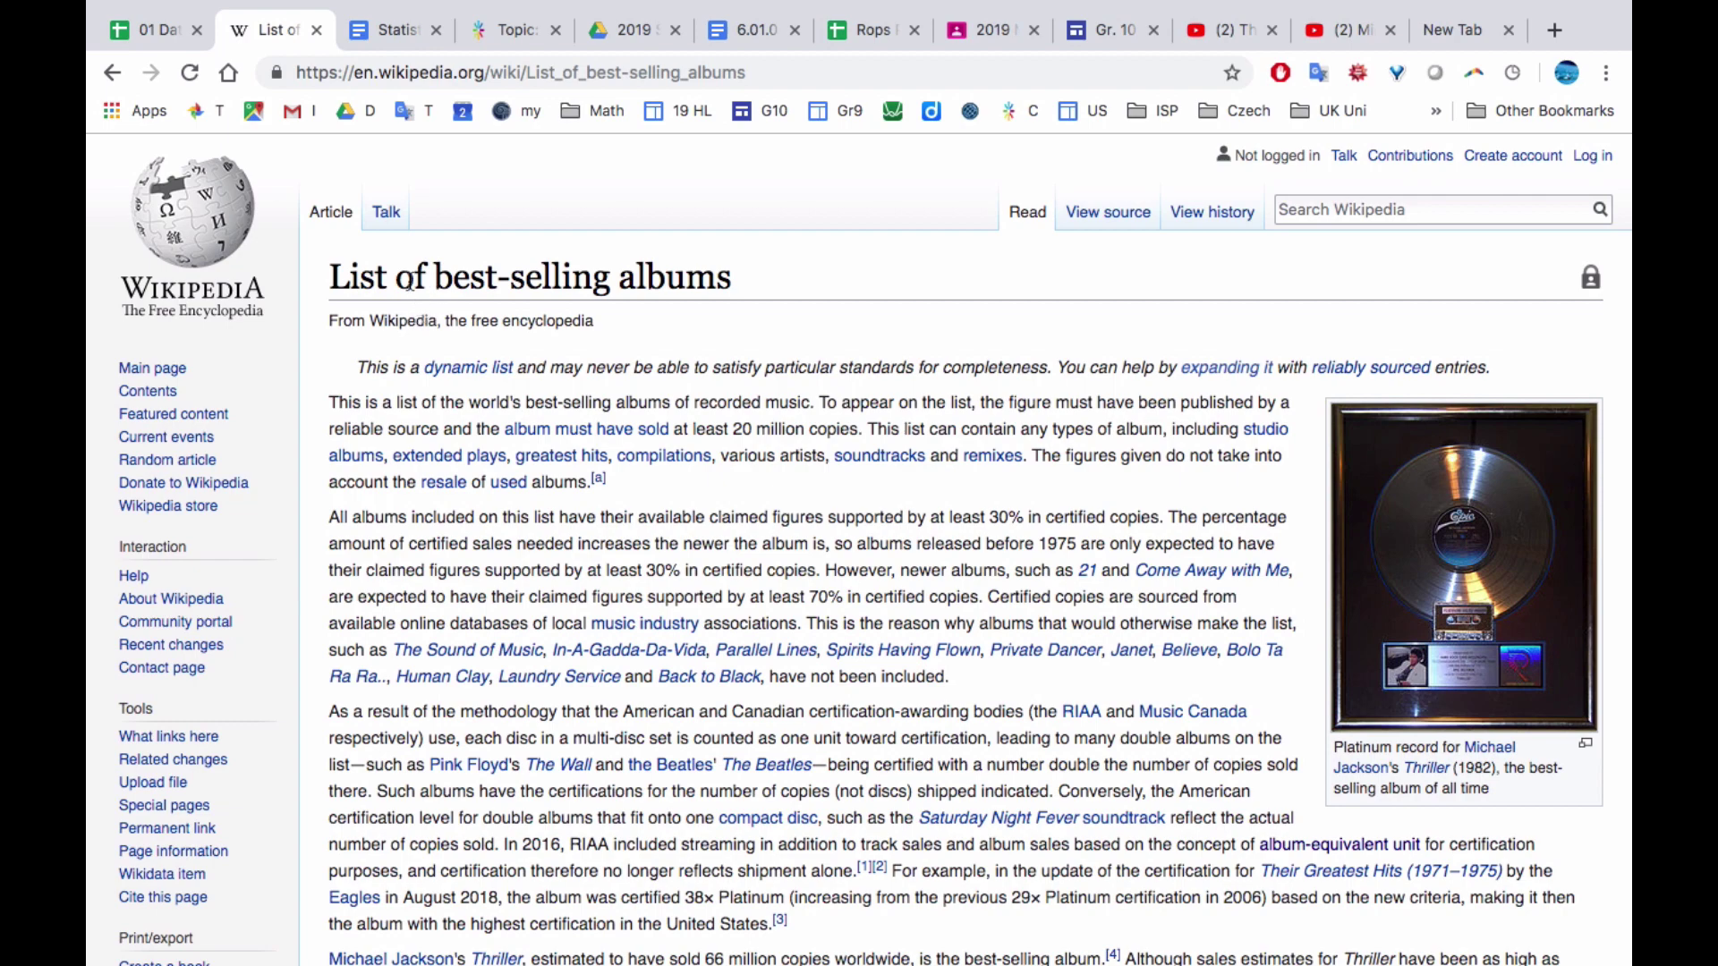
pyautogui.scroll(-17, 418, 284)
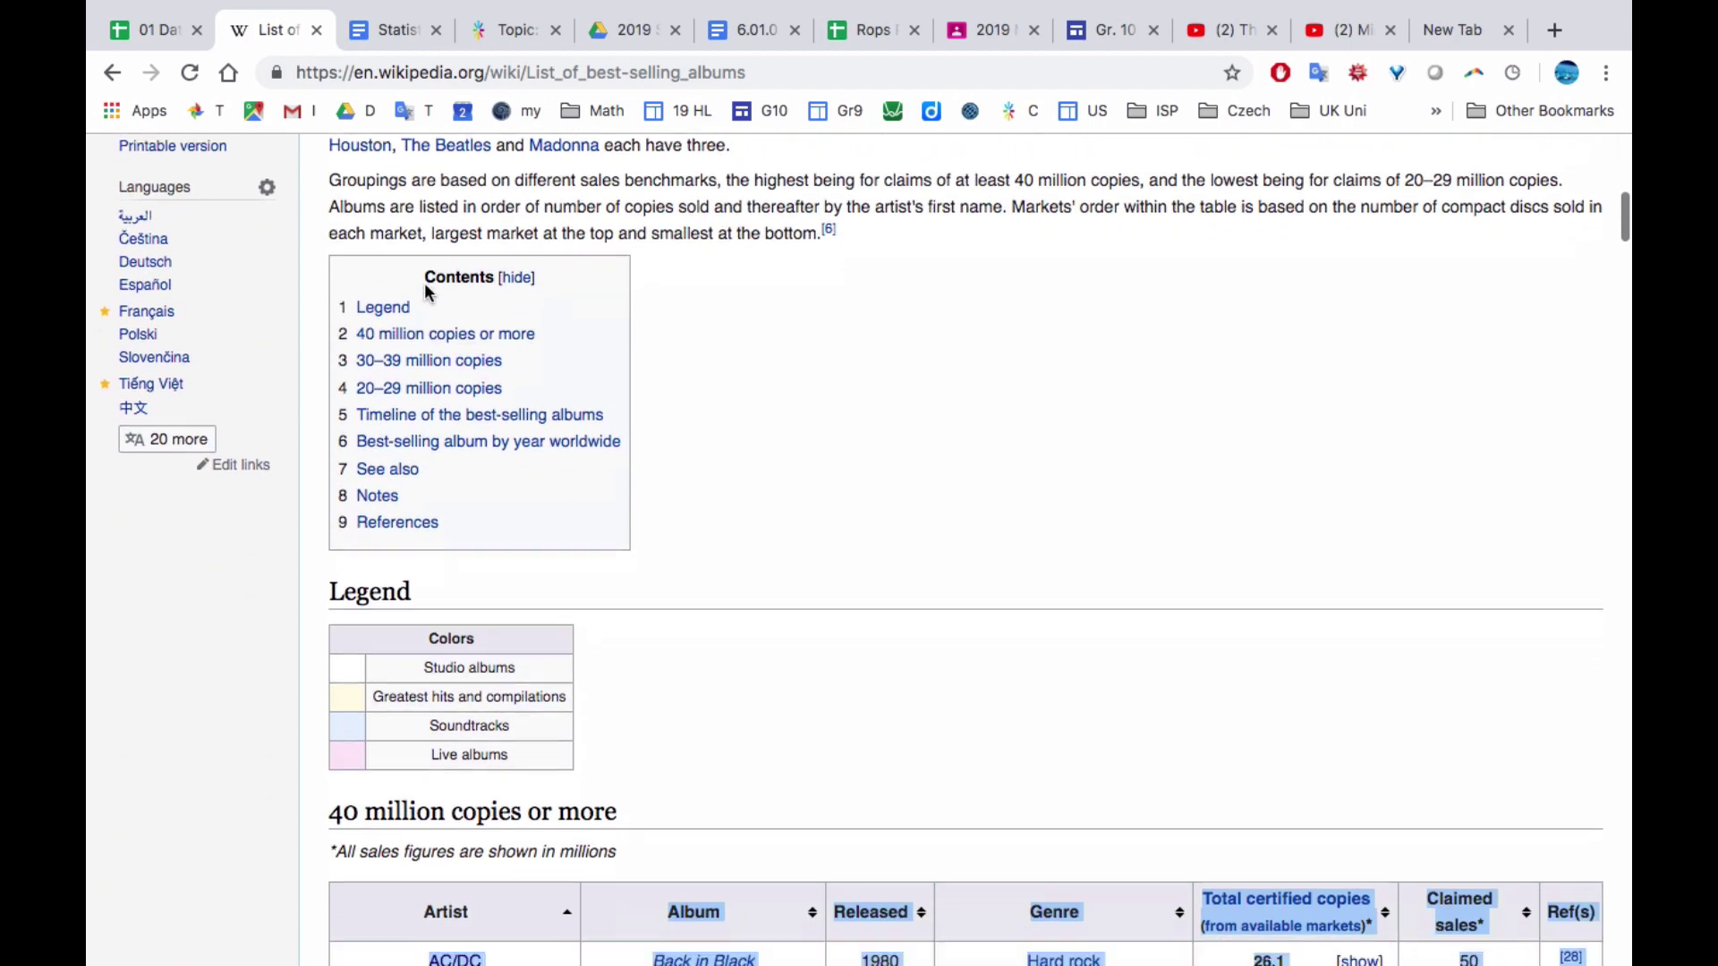
pyautogui.scroll(1, 426, 291)
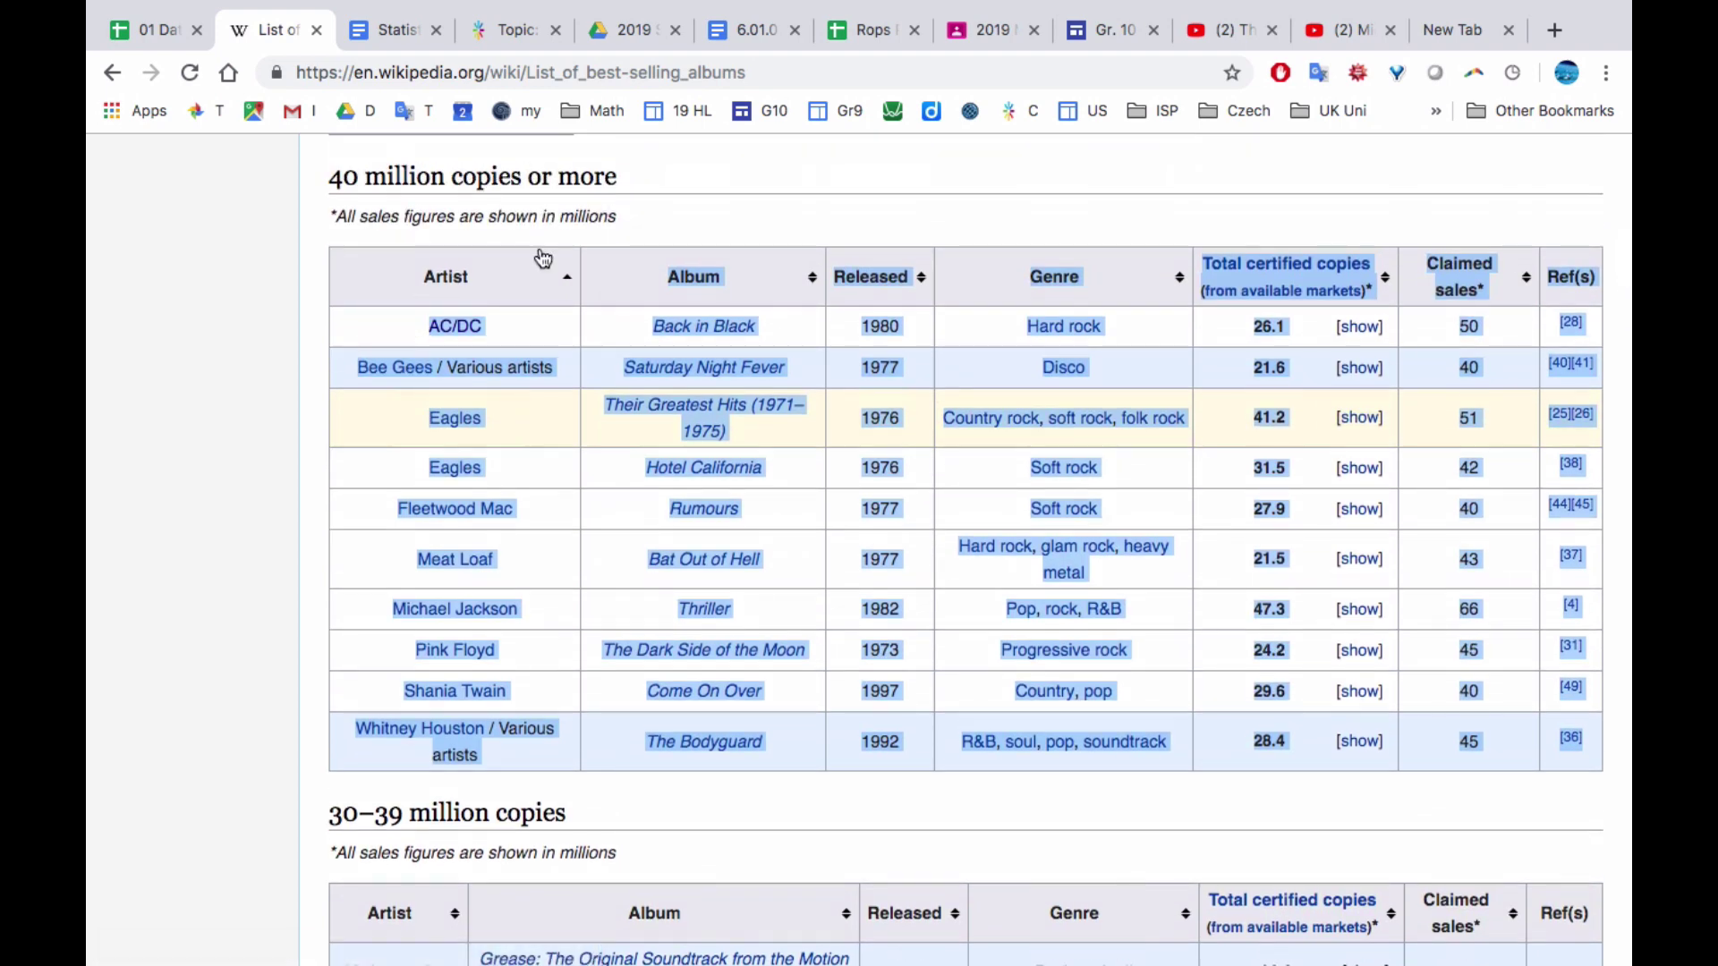
pyautogui.moveTo(473, 330)
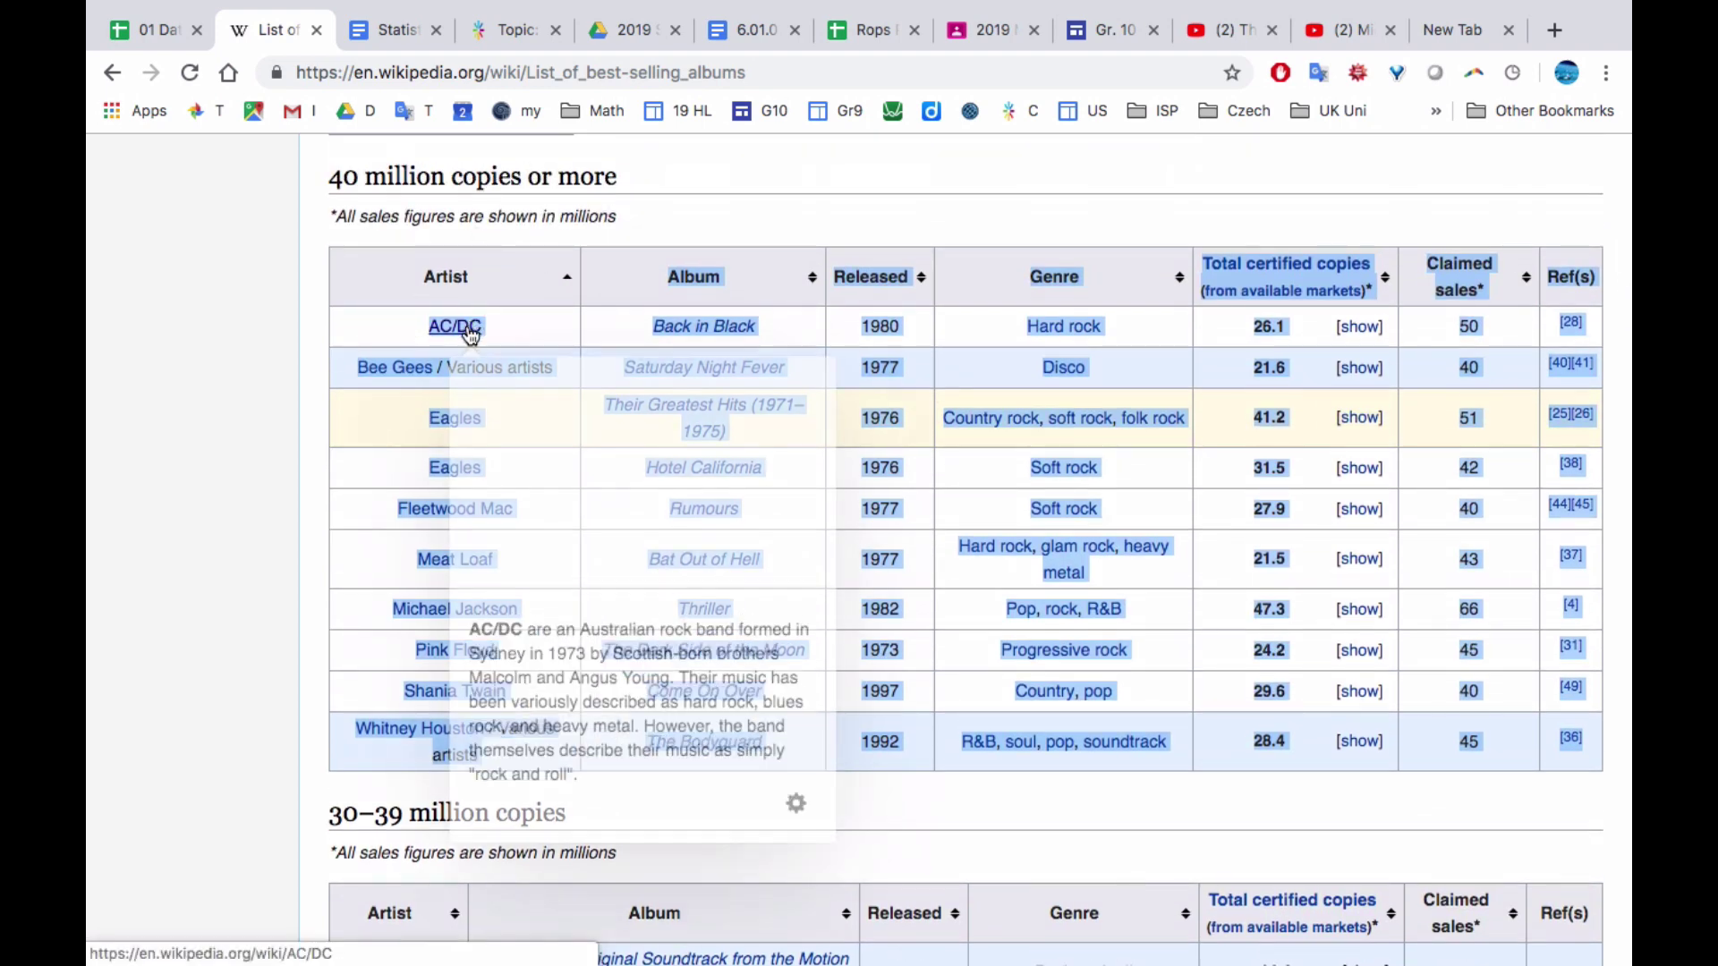
pyautogui.click(632, 209)
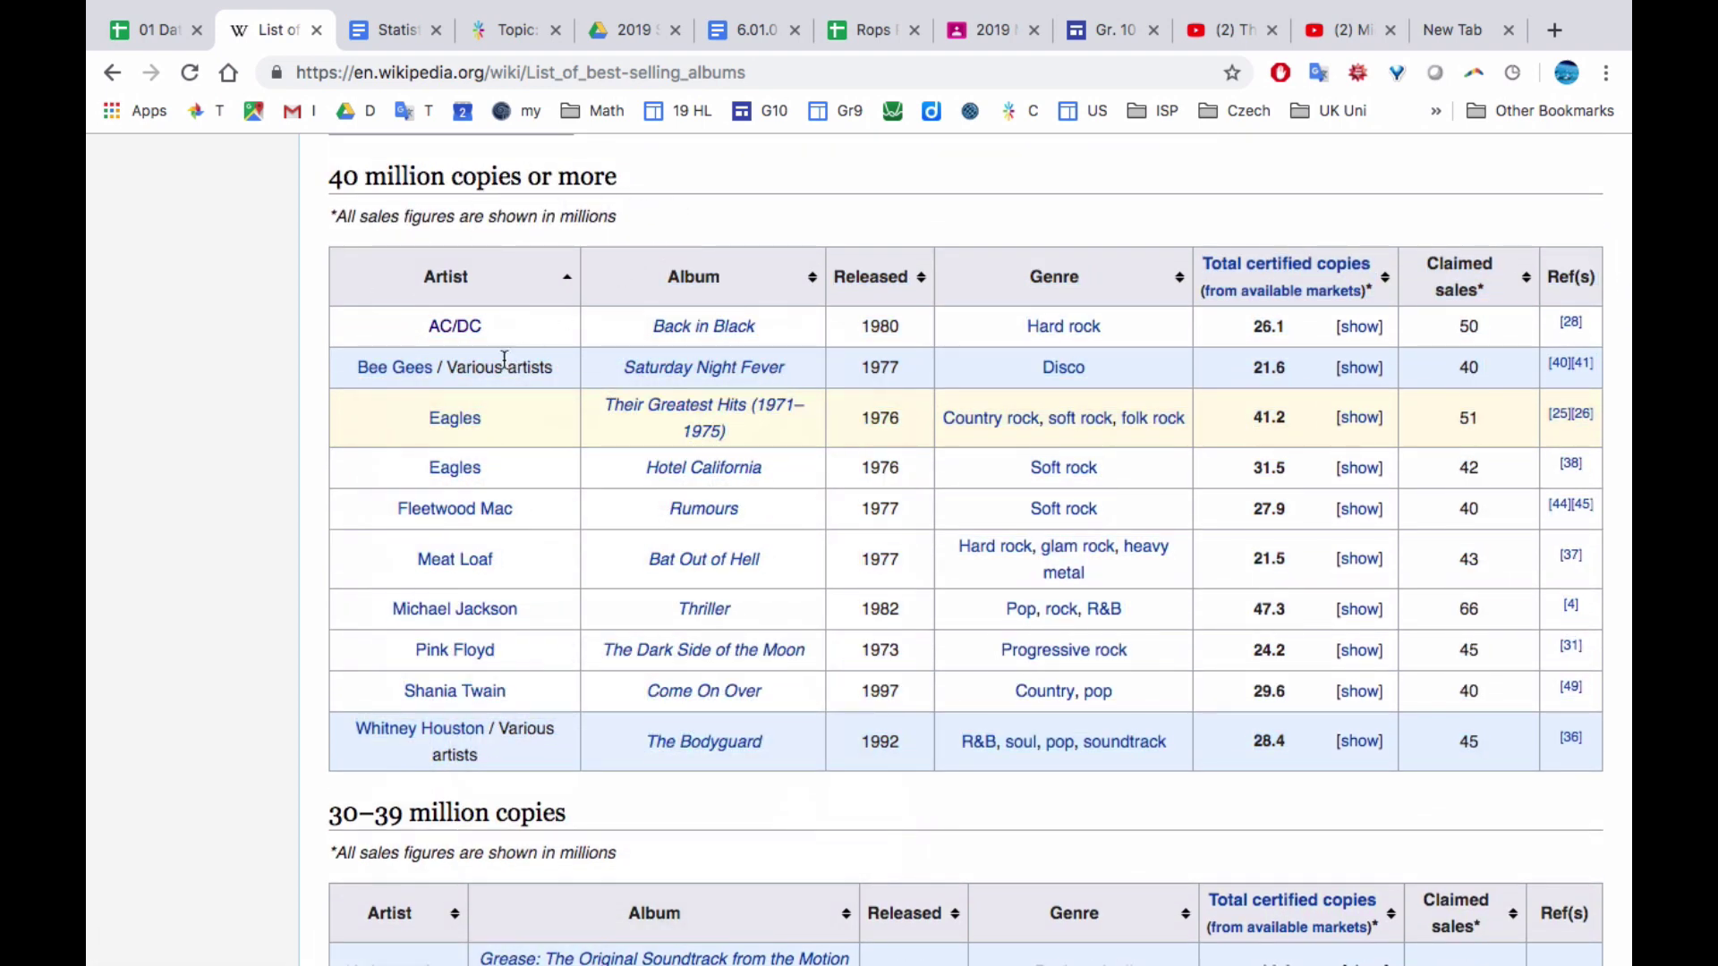
pyautogui.click(1525, 282)
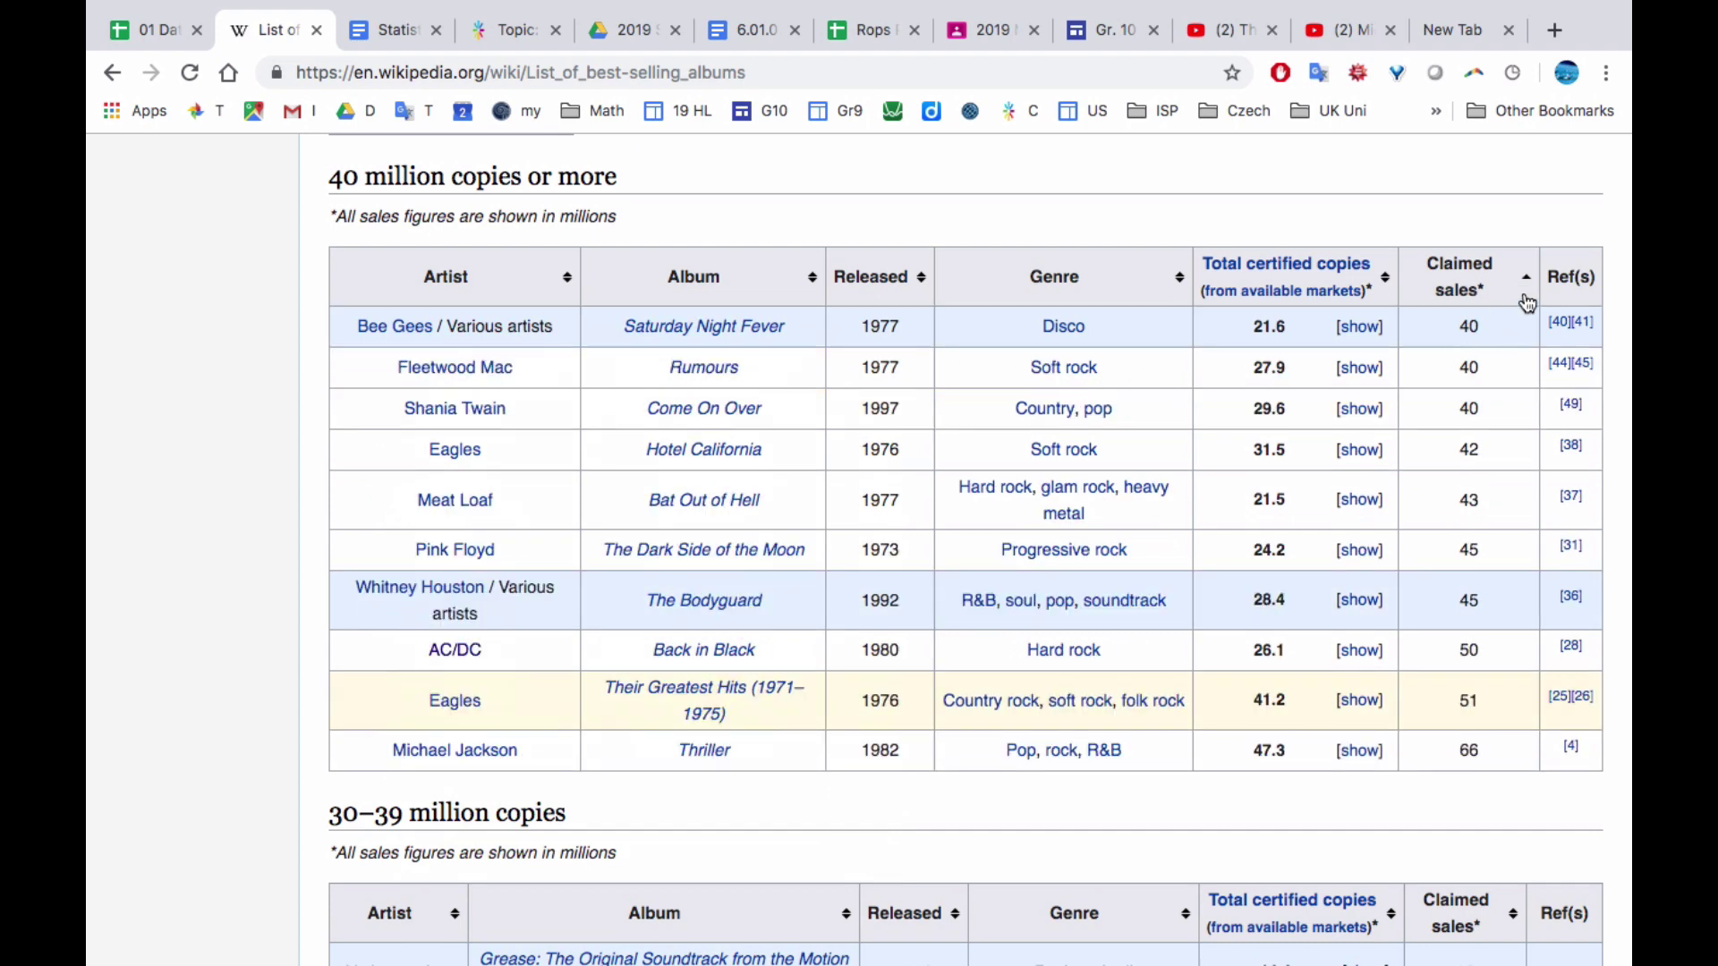
pyautogui.click(1526, 299)
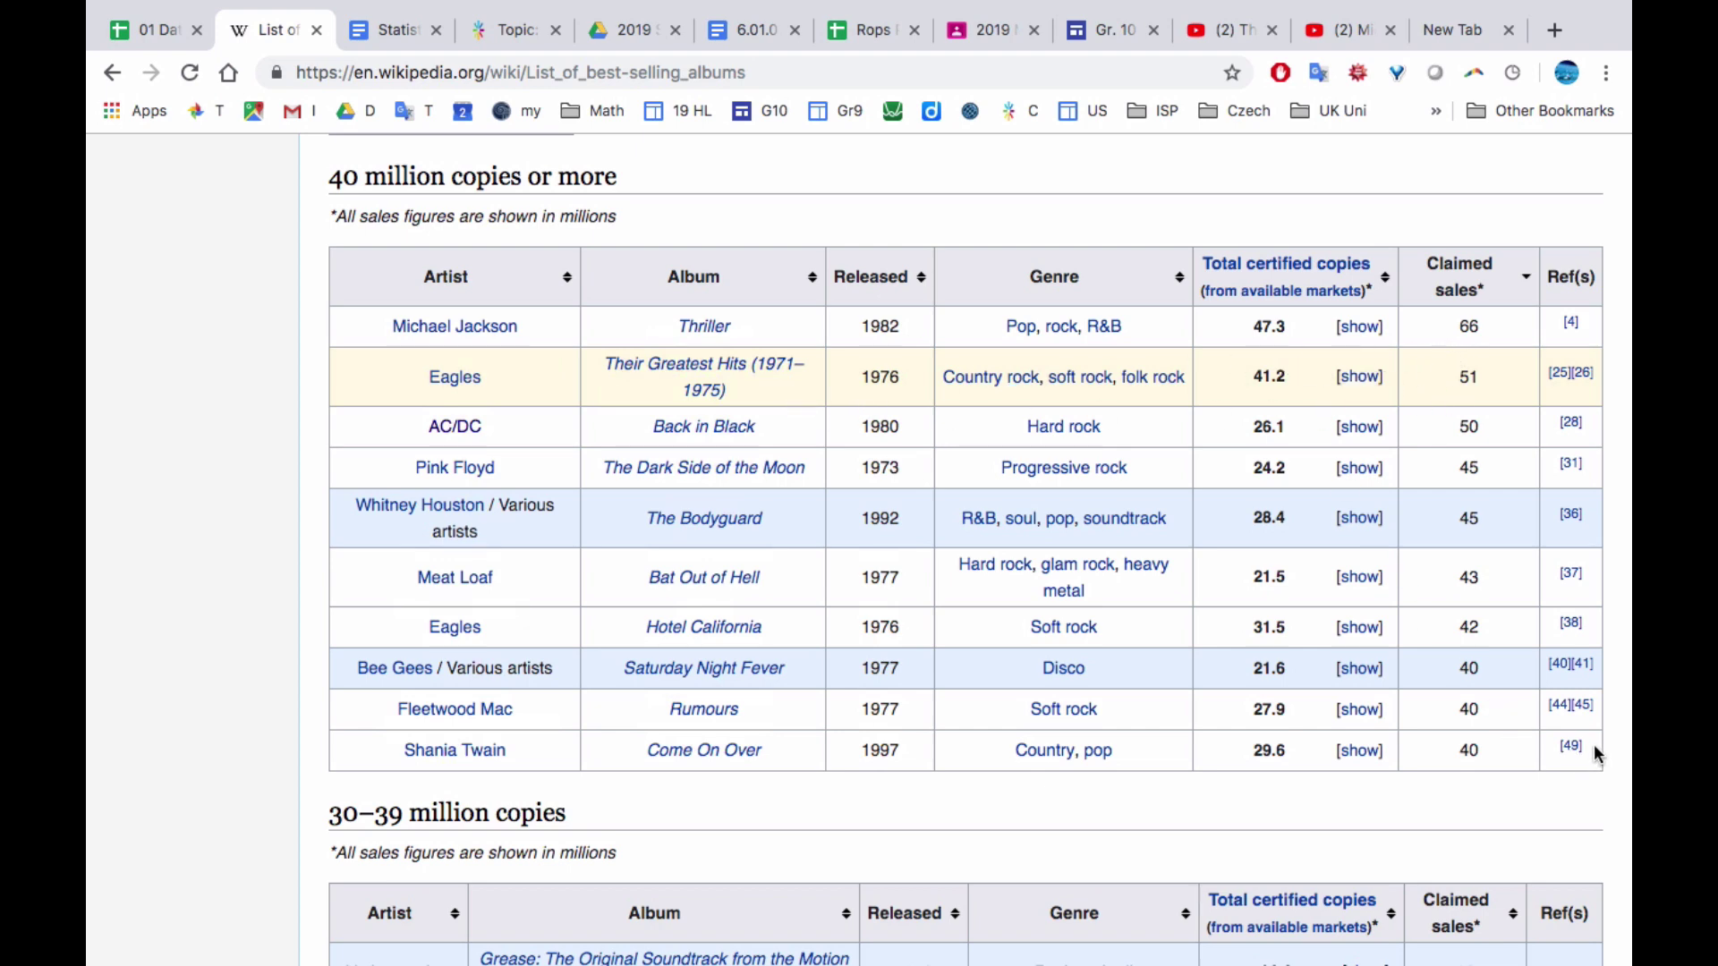
# Copy the whole sorted table, including its header row, into the Raw Data: "Comparative" sheet starting at cell C1
pyautogui.moveTo(1596, 756); pyautogui.dragTo(462, 353)
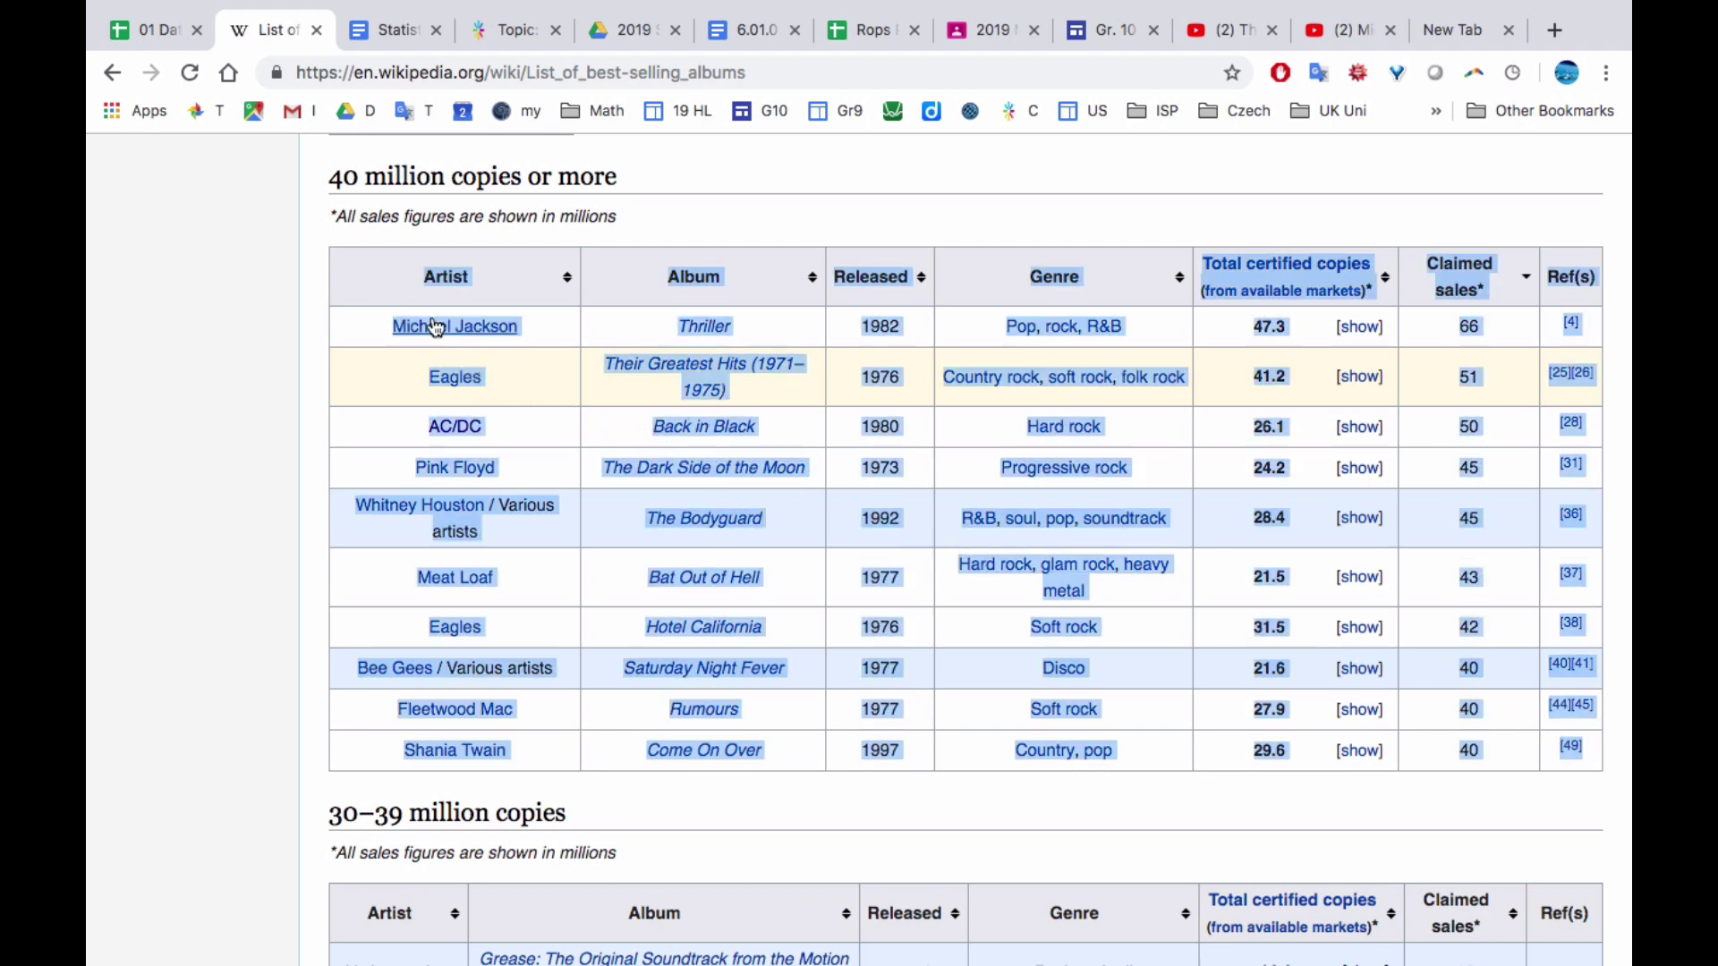
pyautogui.click(162, 34)
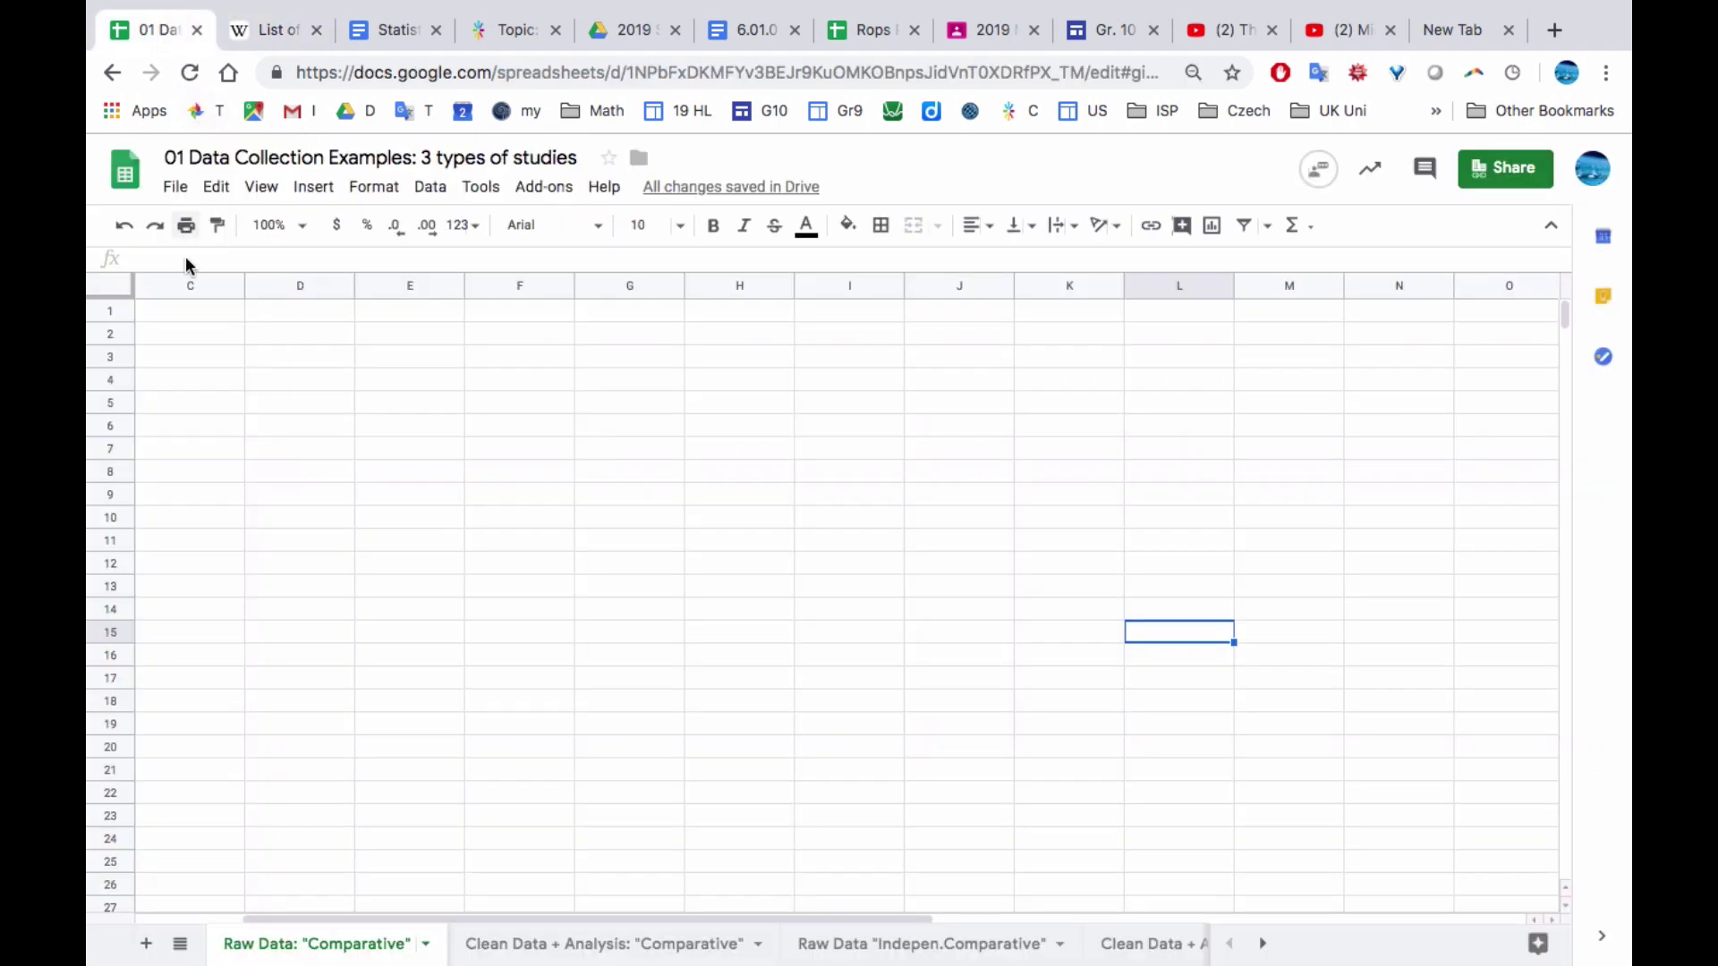
pyautogui.click(193, 315)
pyautogui.press('super+v')
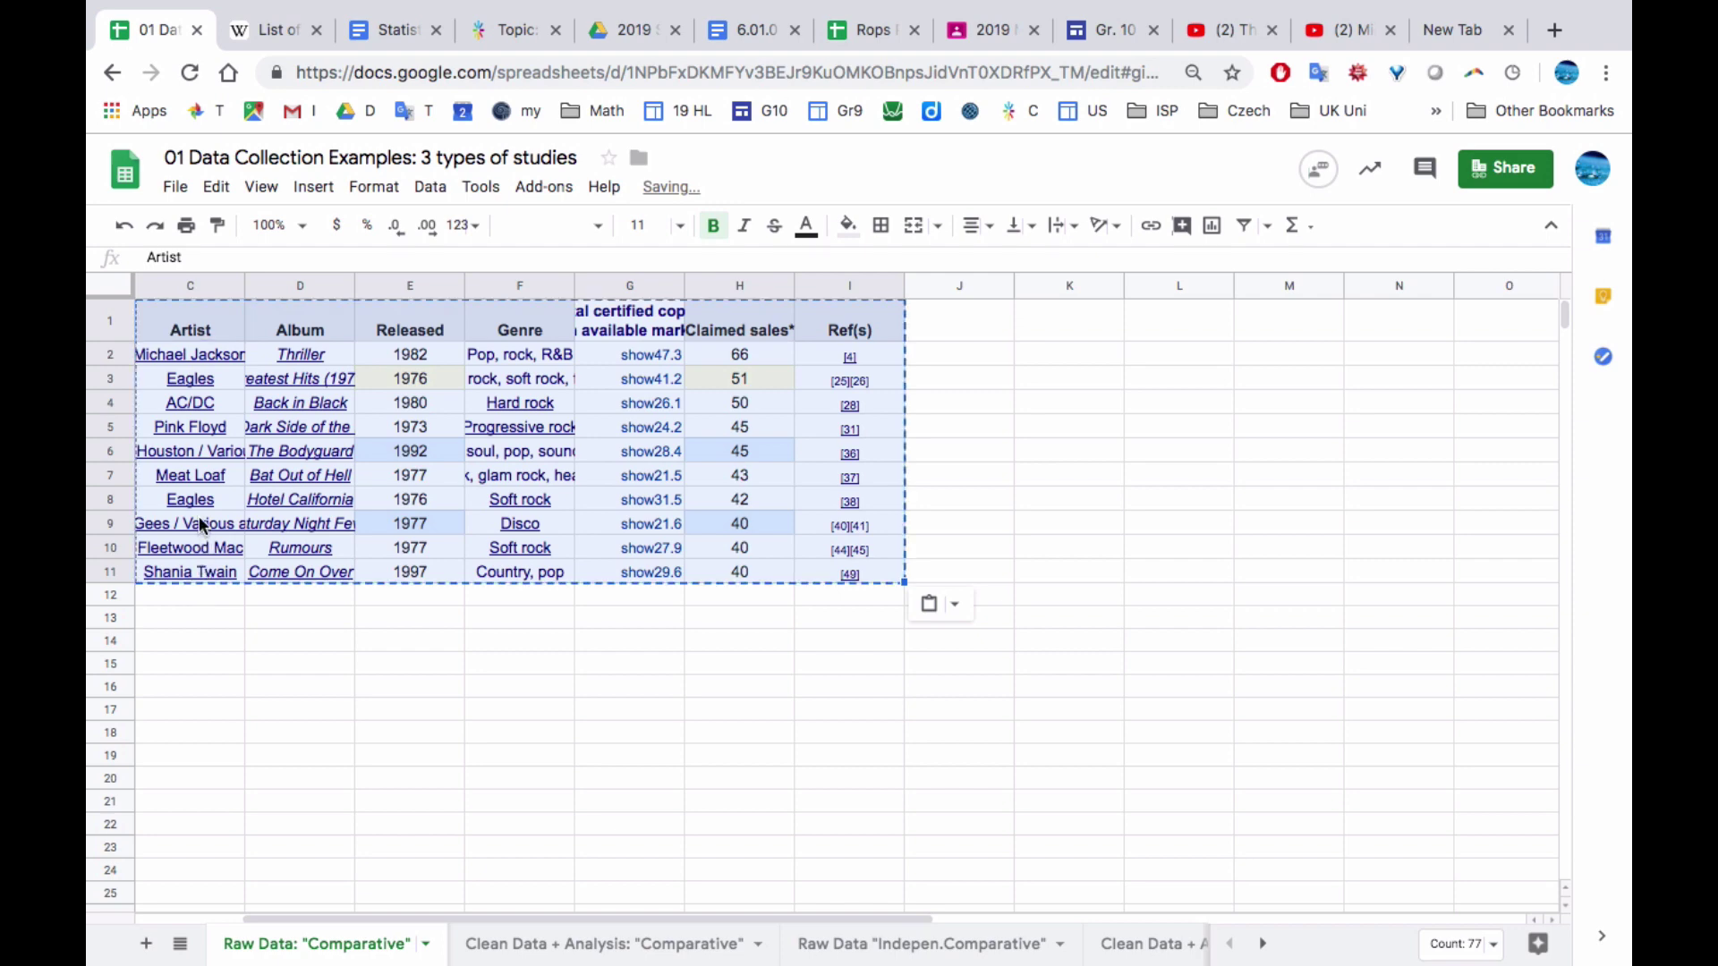
pyautogui.click(190, 595)
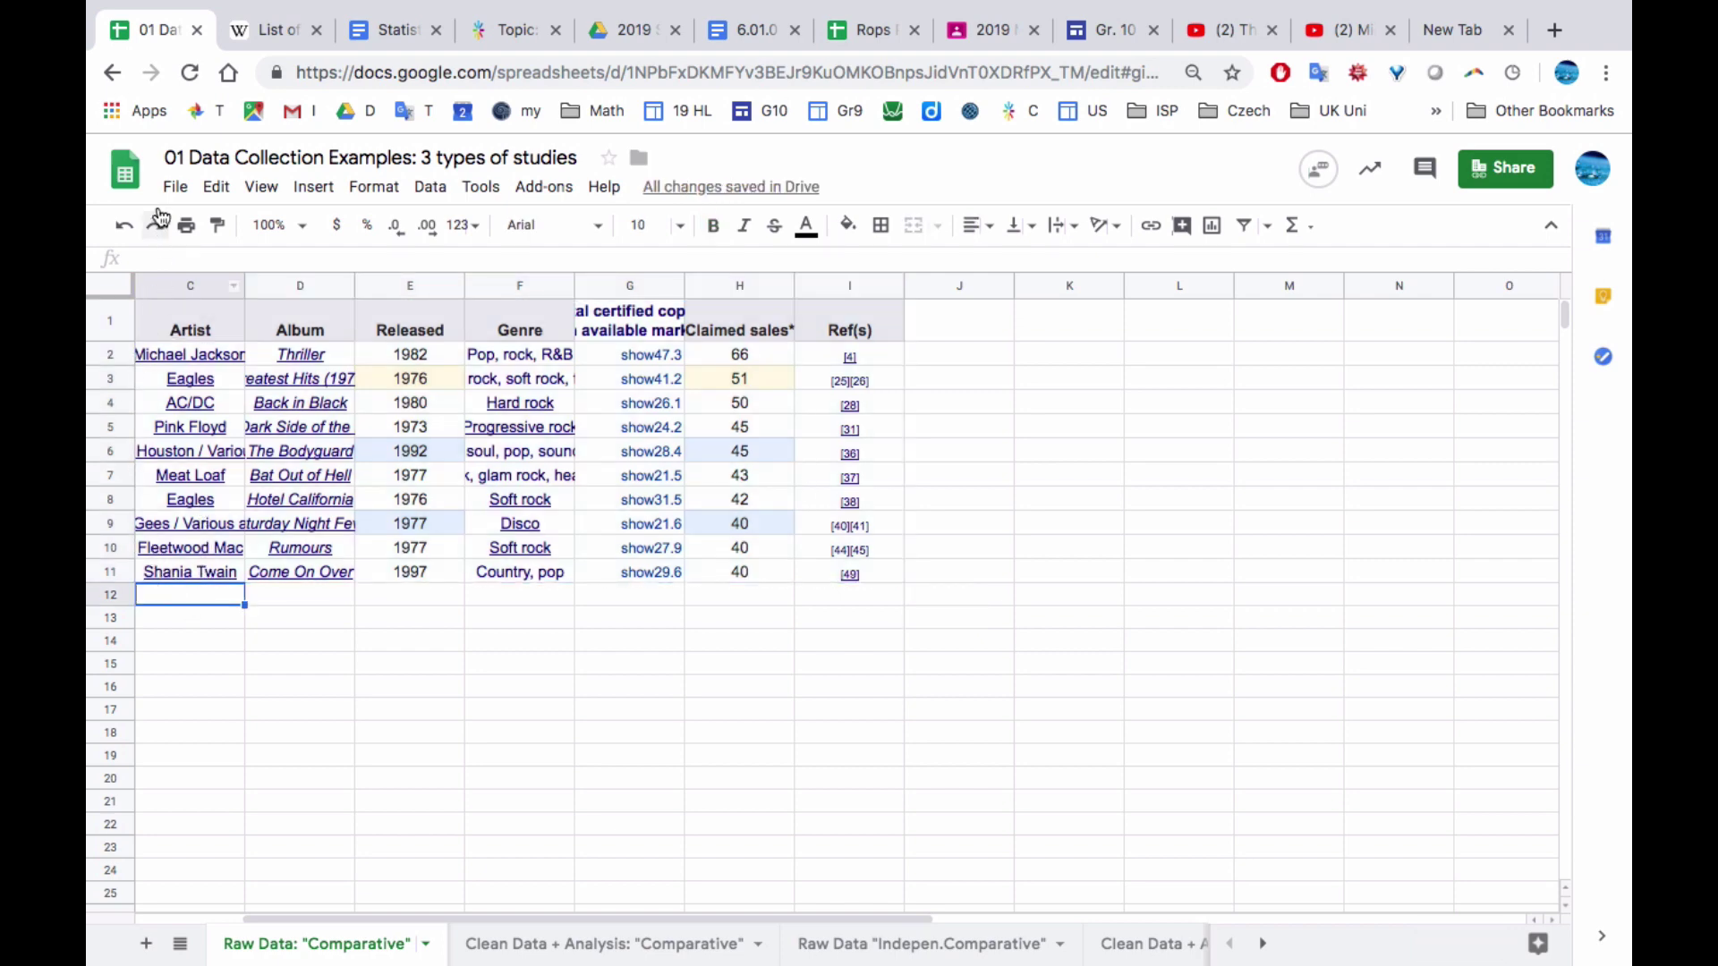
# Copy the rows from Dangerous through Appetite for Destruction in Wikipedia's "30–39 million copies" table
pyautogui.click(283, 32)
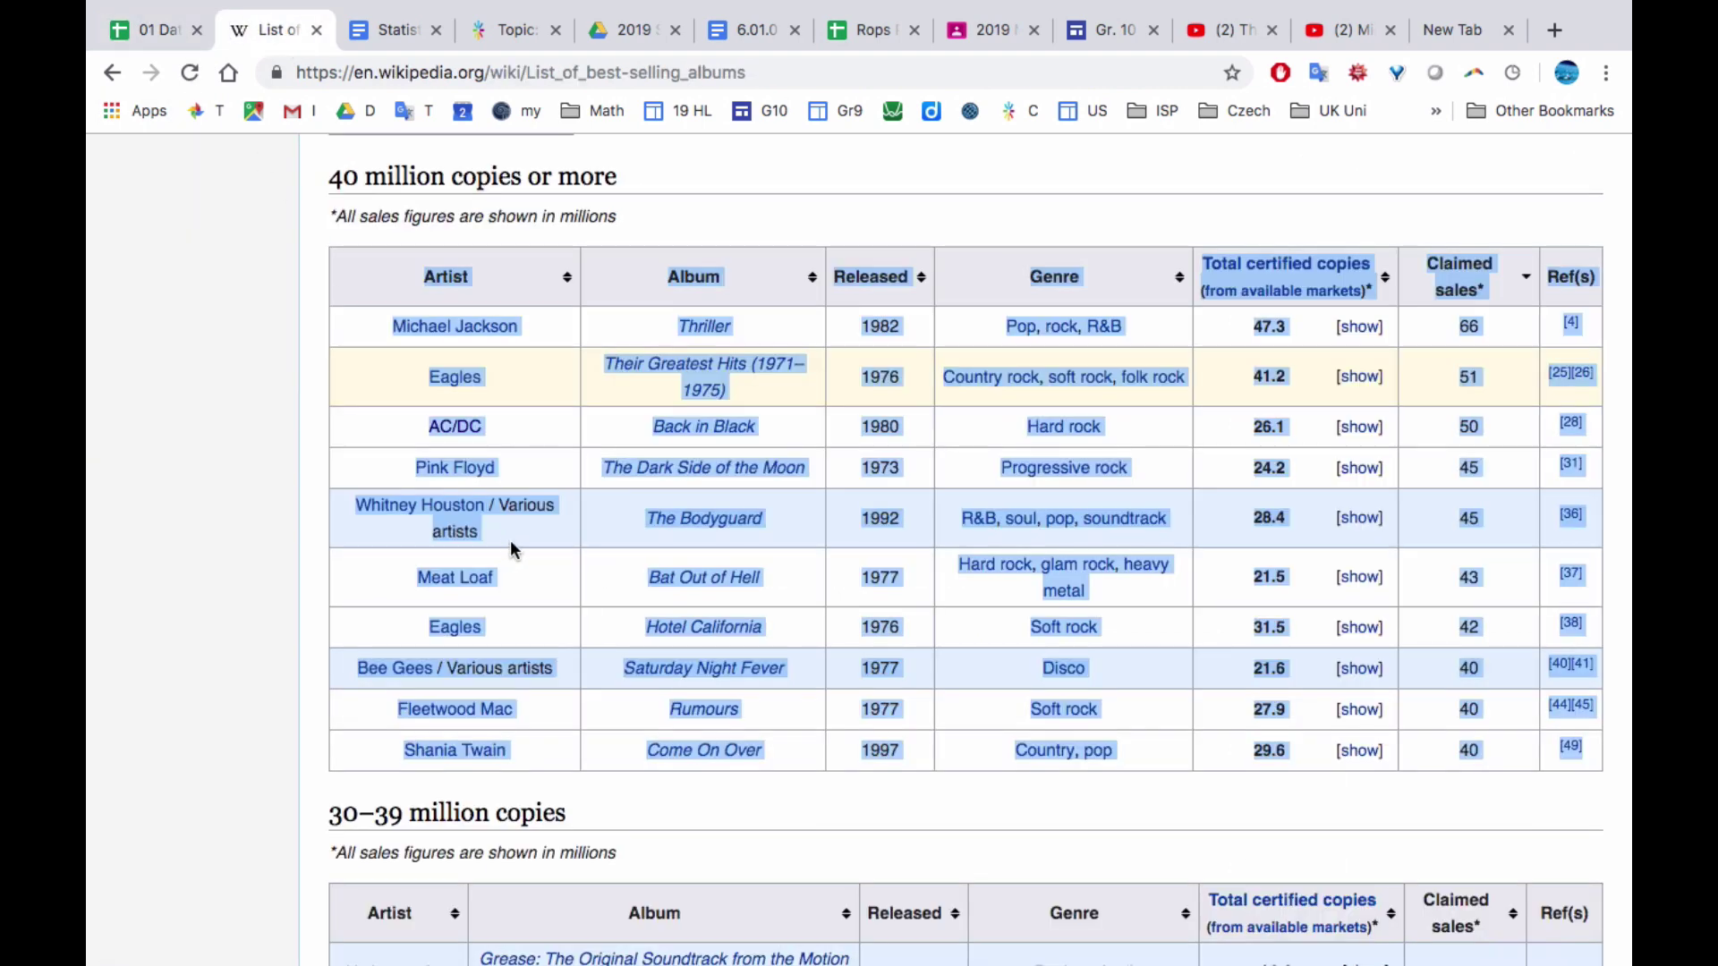
pyautogui.scroll(-4, 506, 549)
pyautogui.scroll(-5, 506, 549)
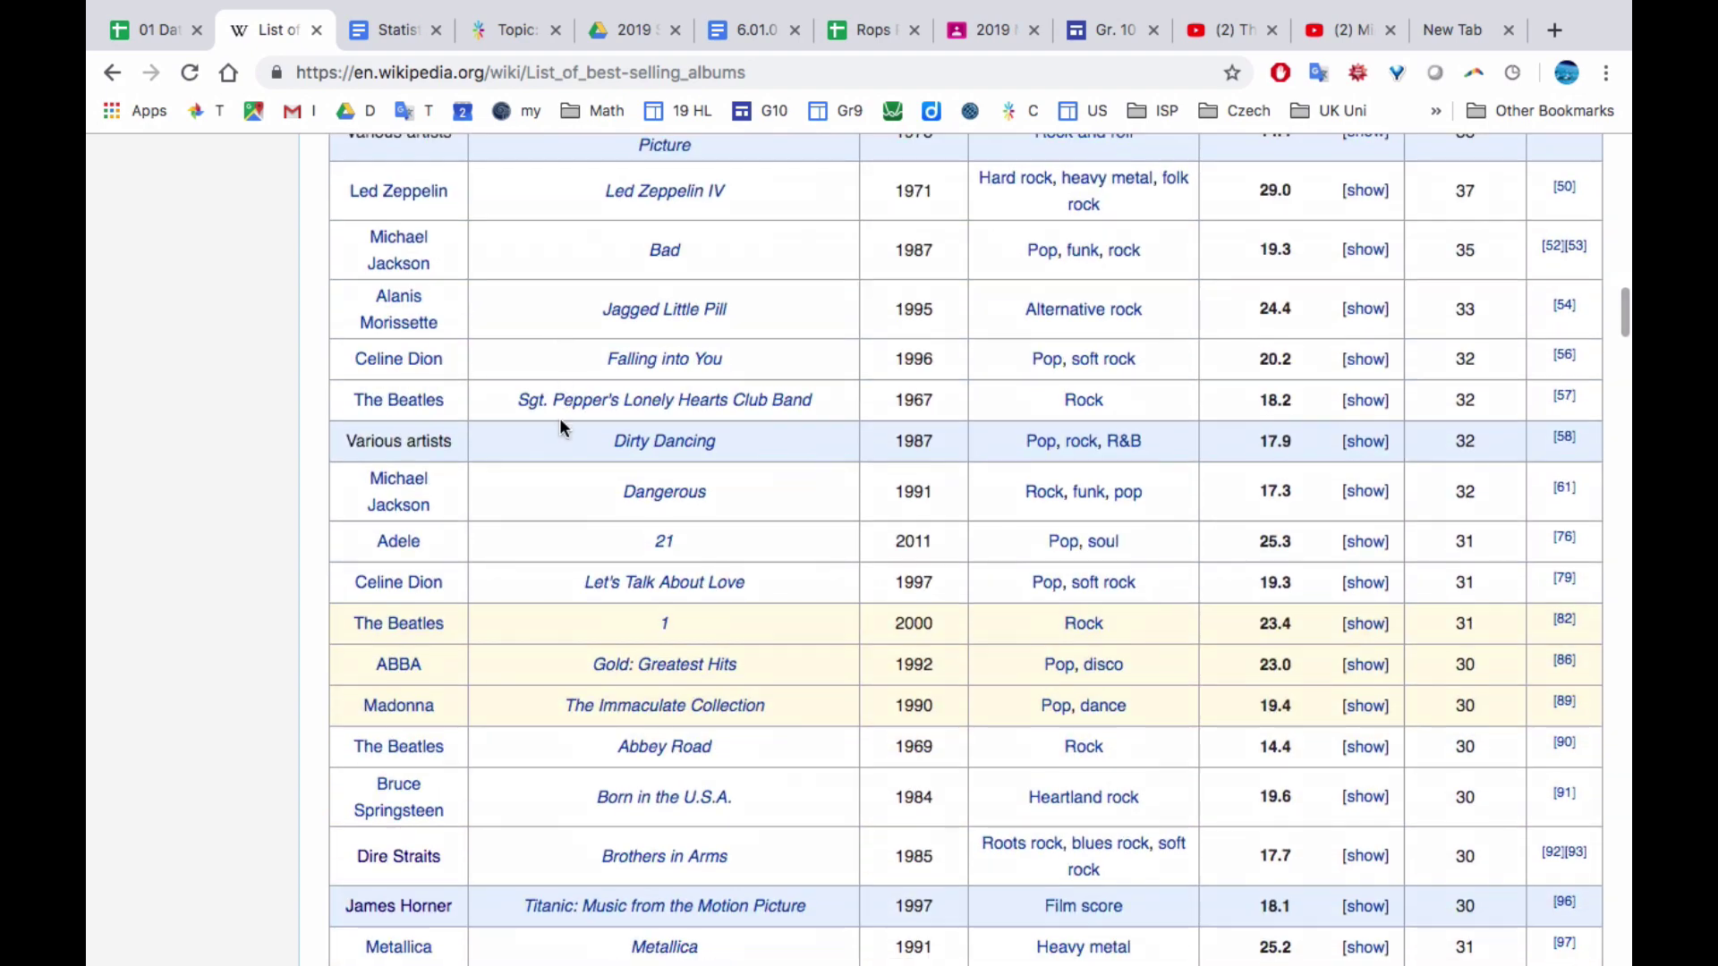
pyautogui.scroll(-2, 560, 417)
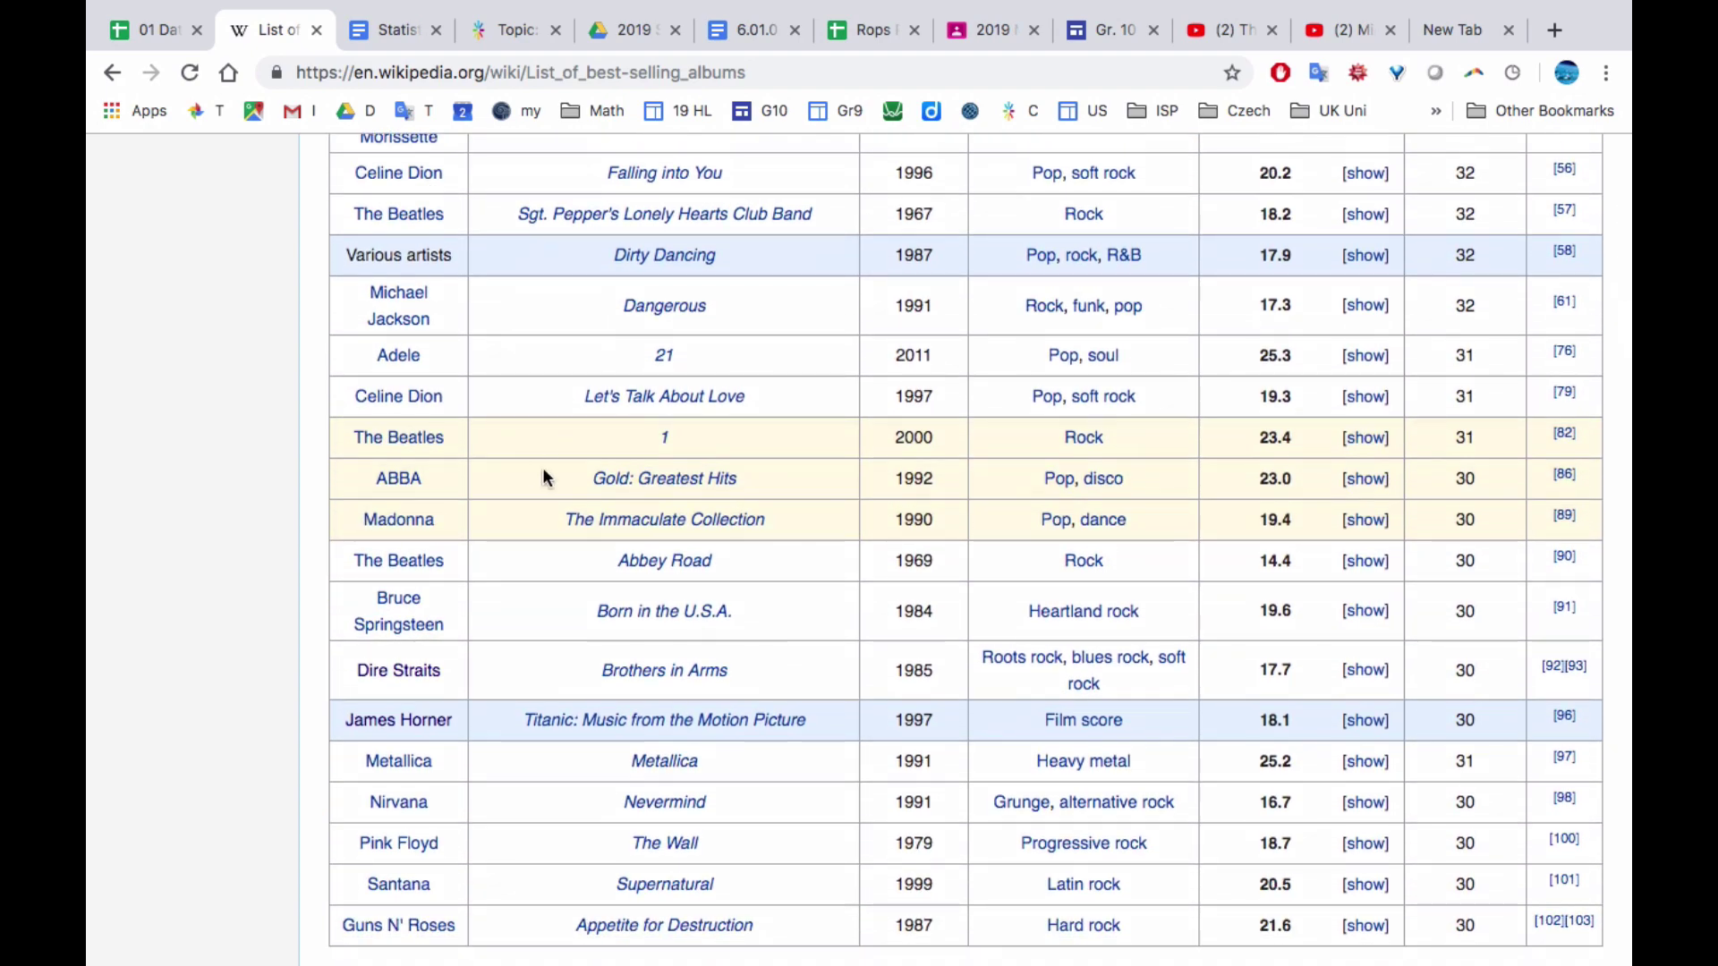
pyautogui.scroll(-3, 554, 466)
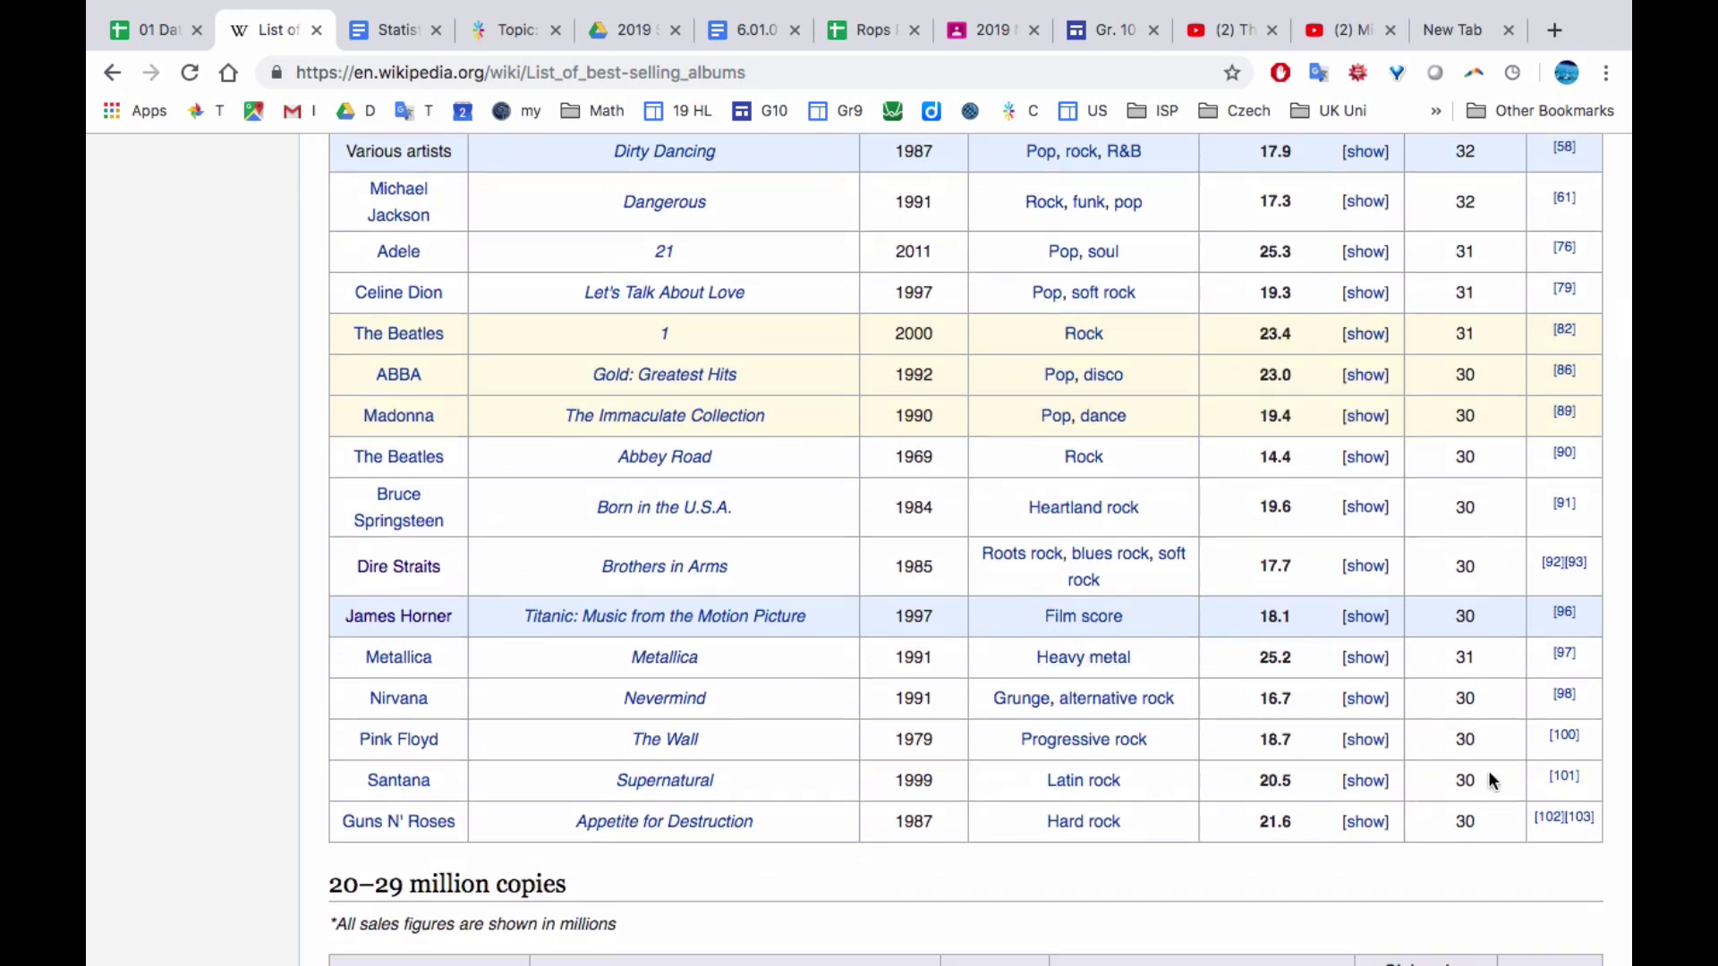
pyautogui.click(1593, 818)
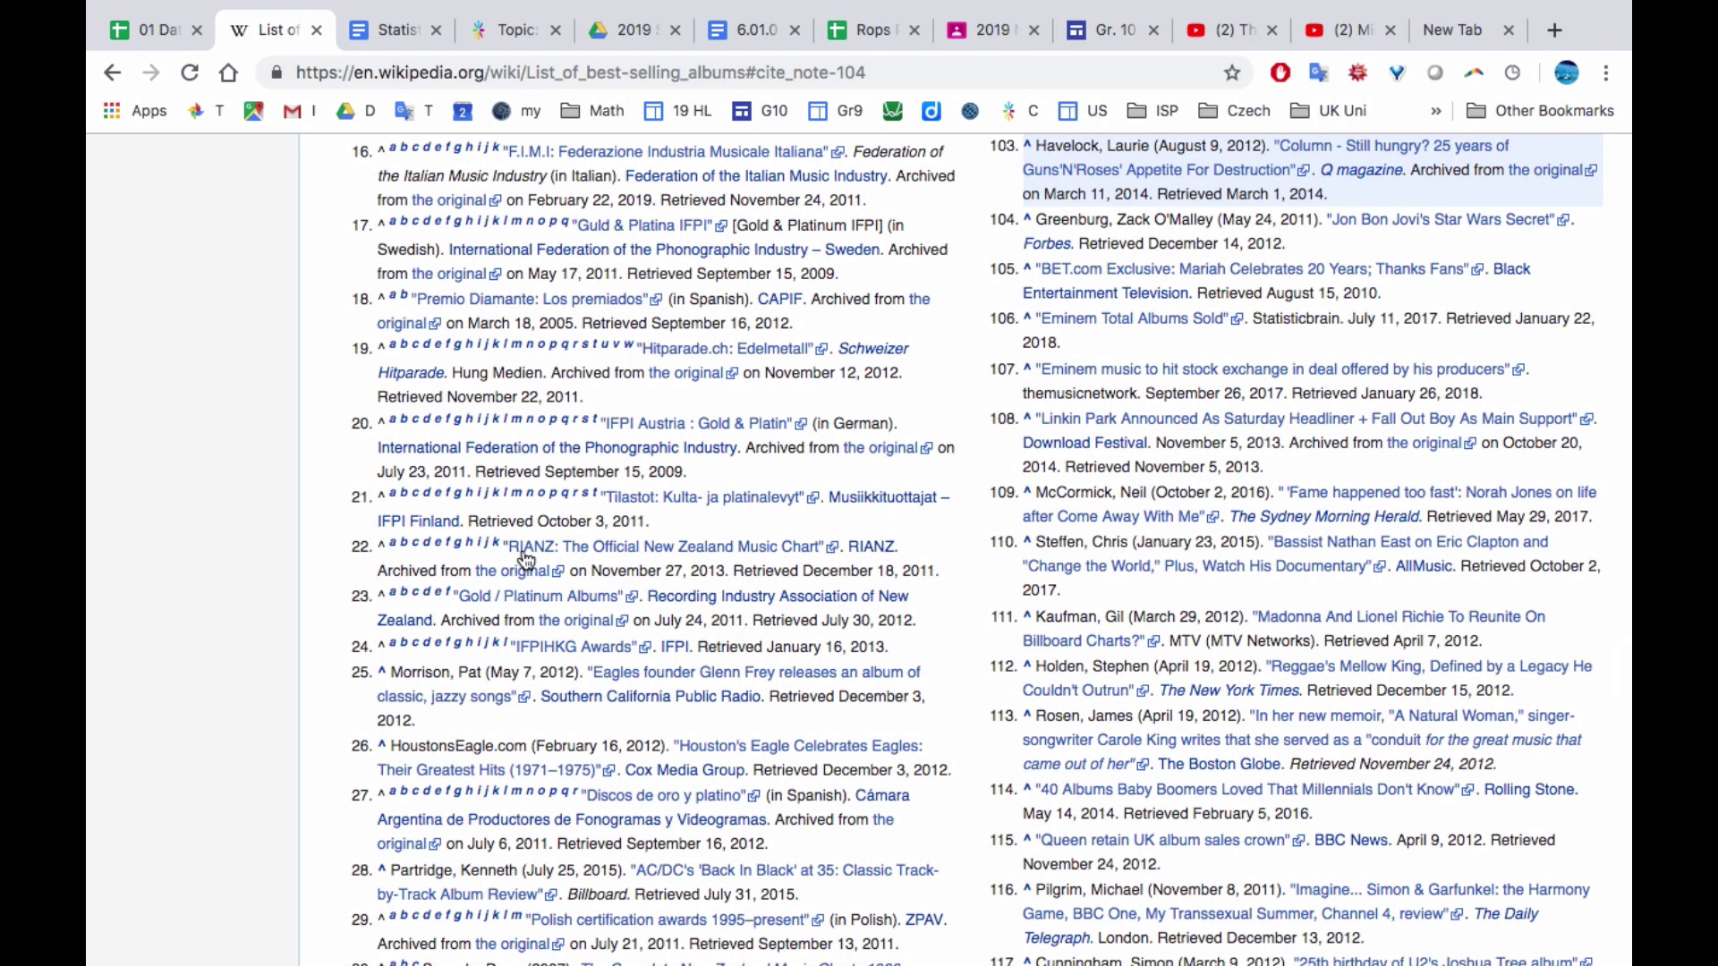
pyautogui.click(112, 73)
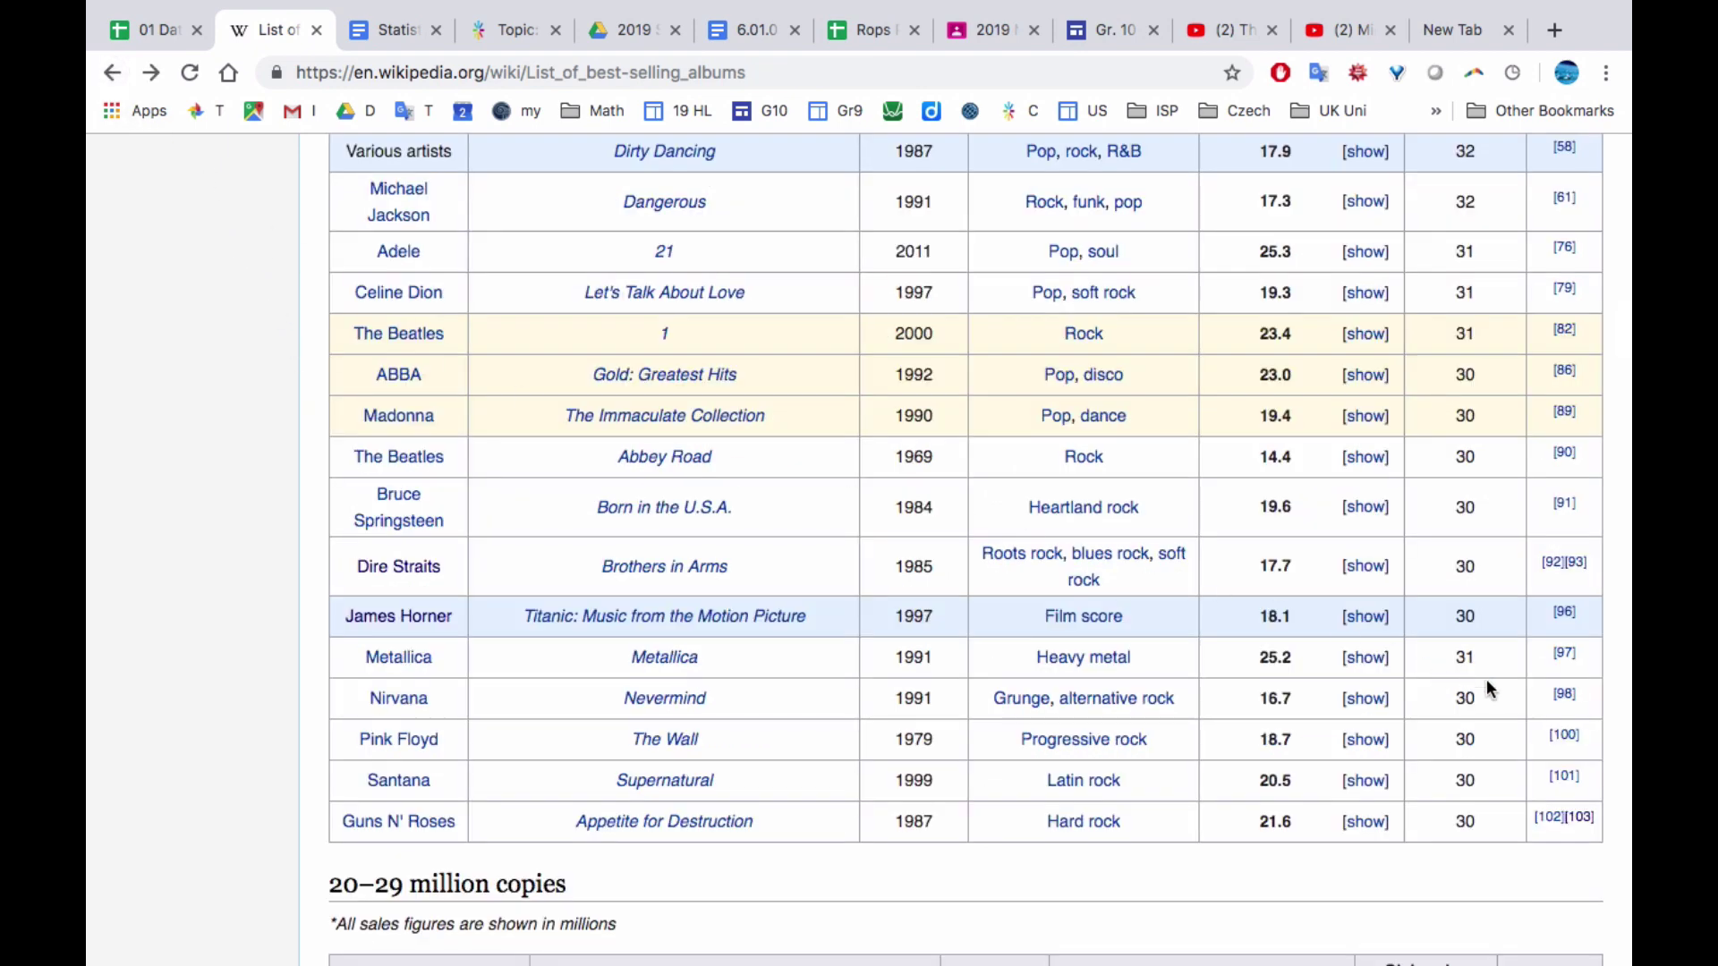
pyautogui.moveTo(1582, 829); pyautogui.dragTo(396, 195)
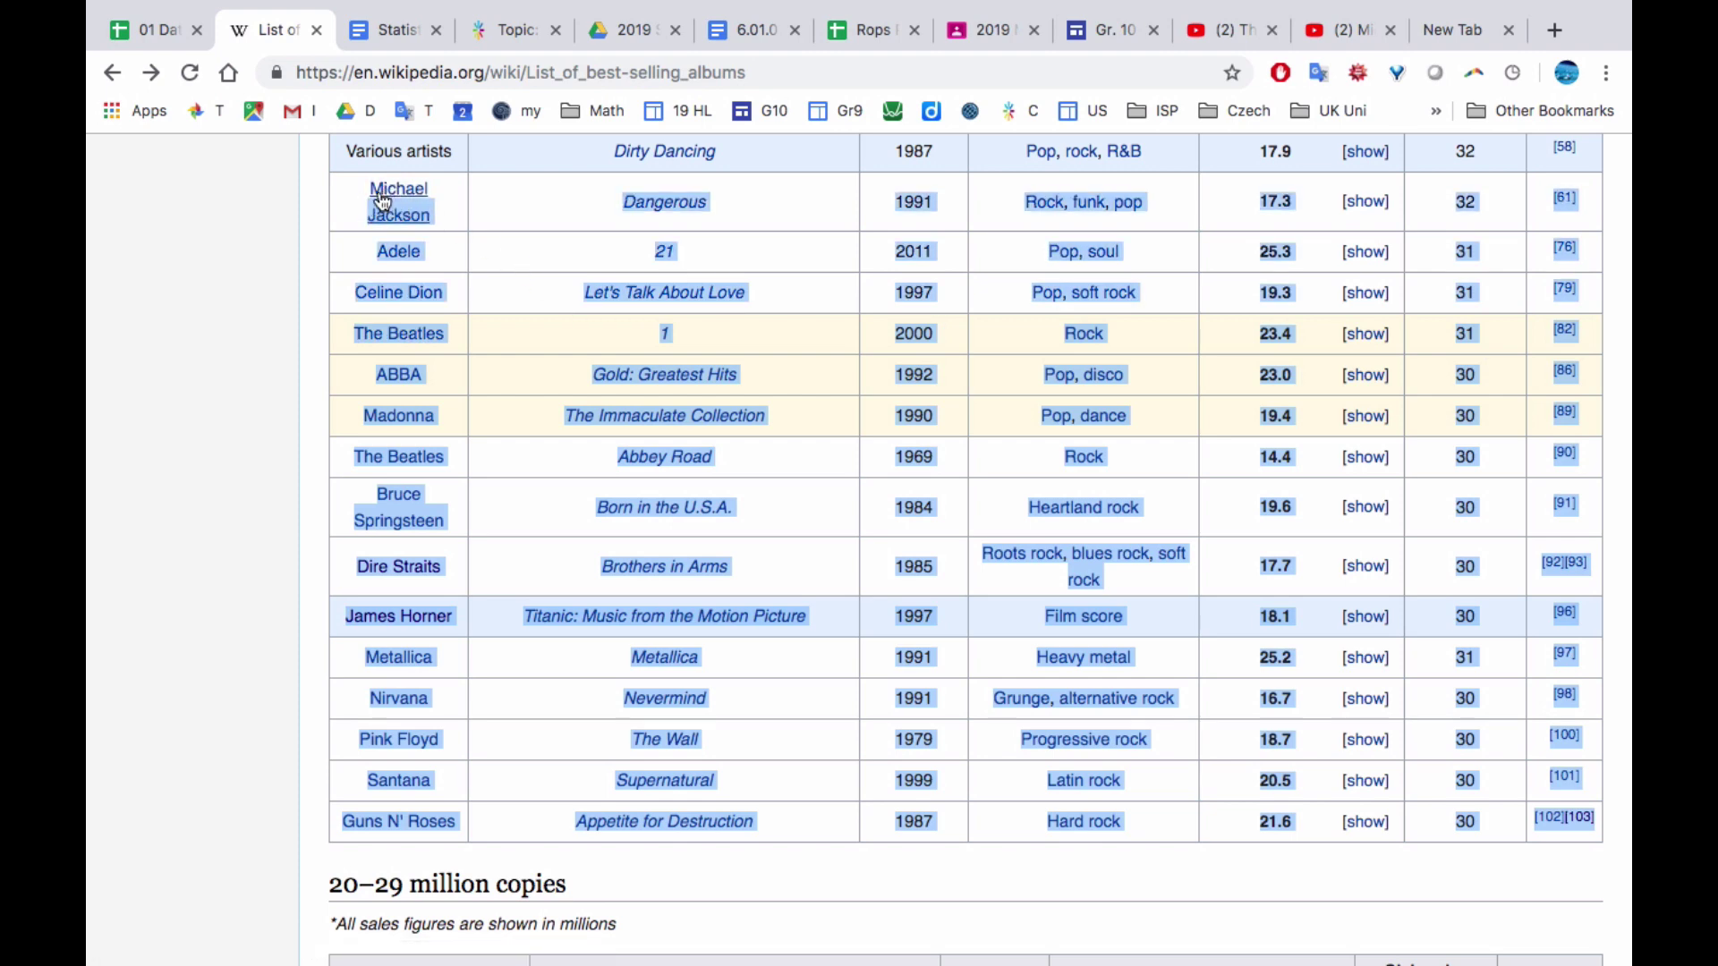
# Paste the copied album rows below the existing data in the Raw Data: "Comparative" sheet, starting at cell C12
pyautogui.click(147, 31)
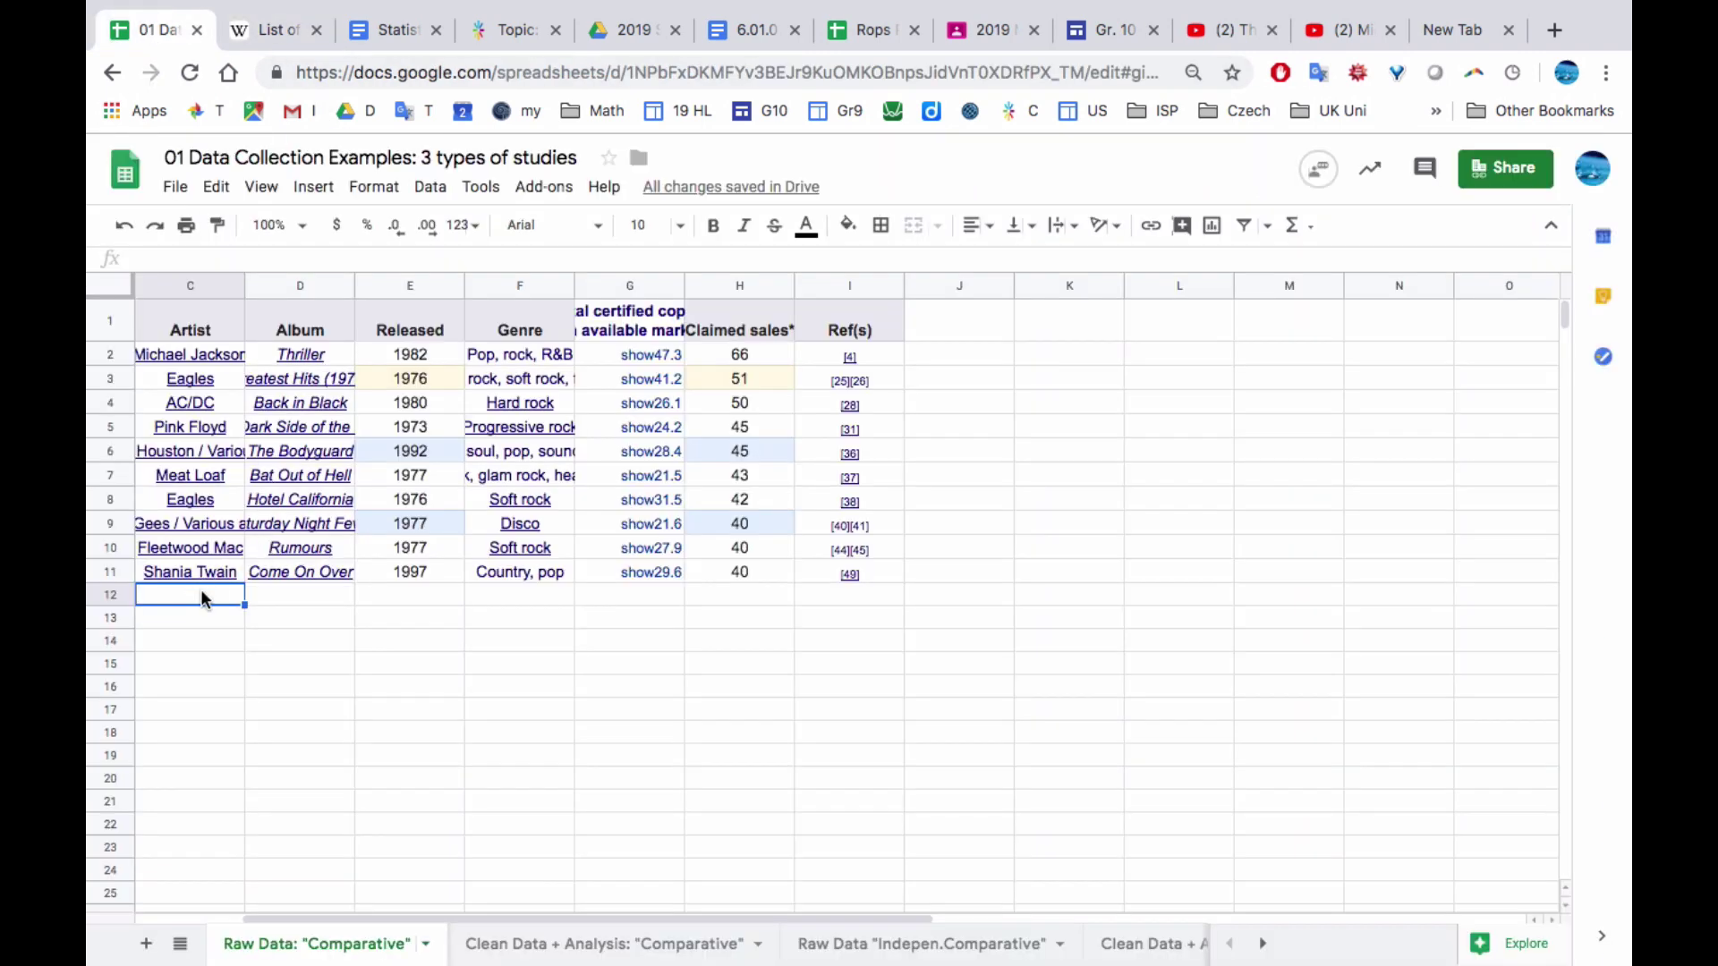
pyautogui.press('super+v')
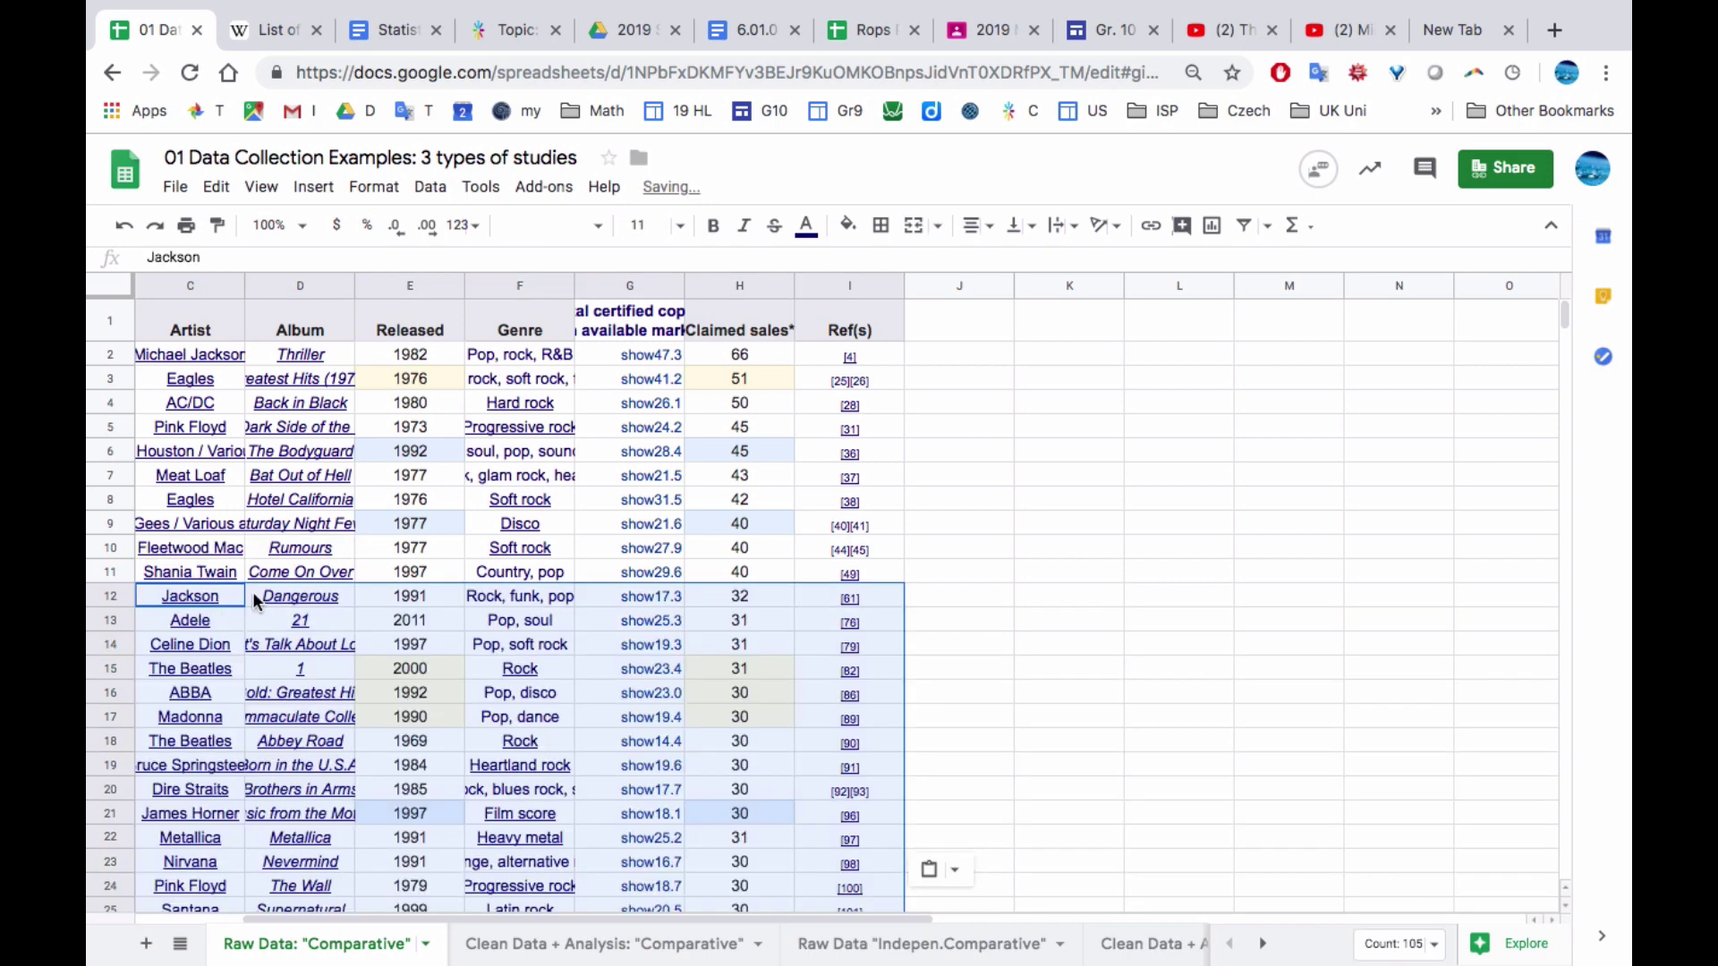
pyautogui.click(984, 555)
pyautogui.scroll(-2, 770, 637)
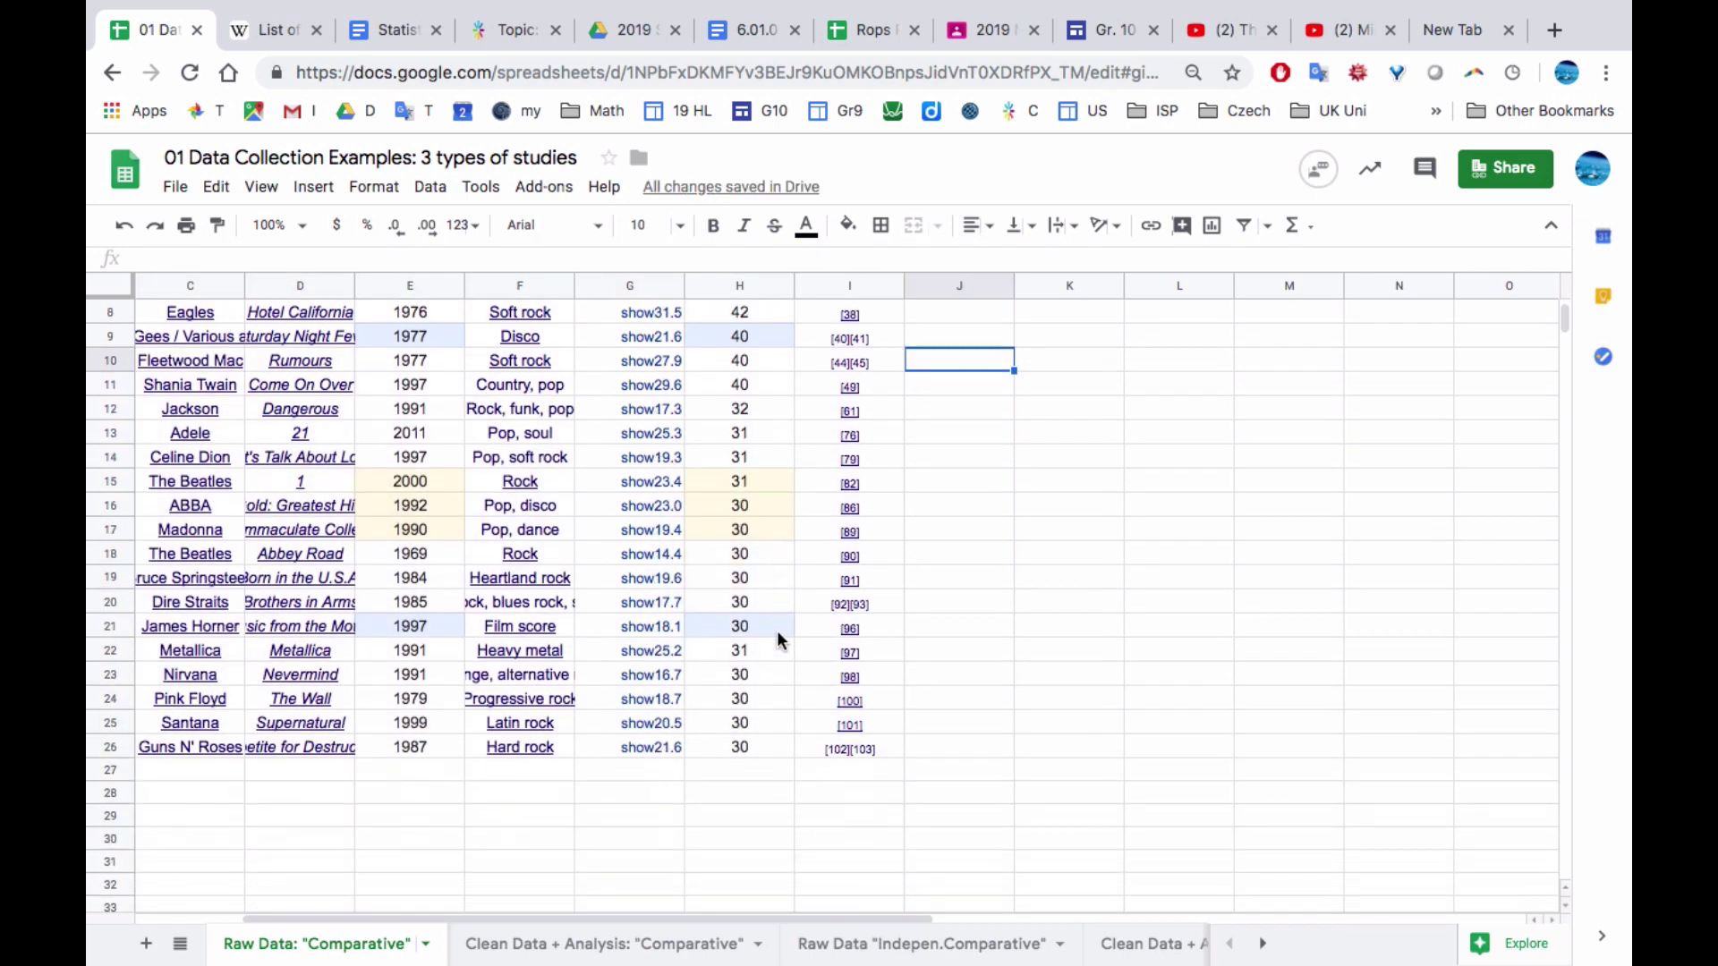
pyautogui.scroll(3, 777, 630)
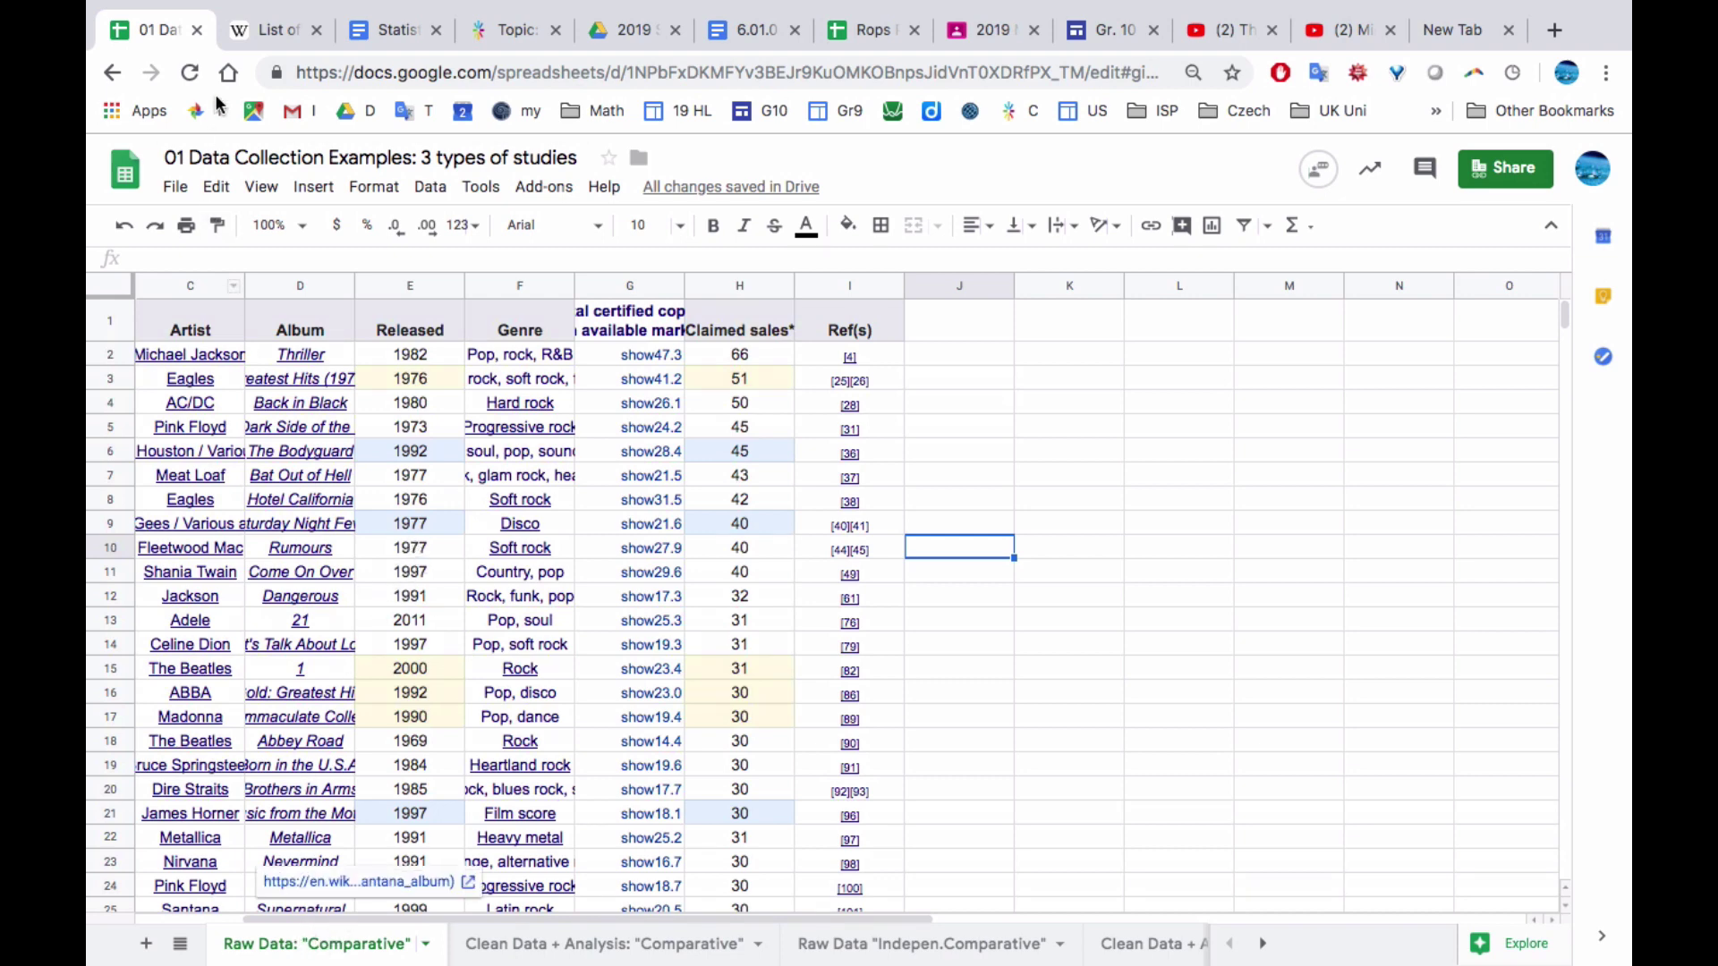
# Record the source by copying the Wikipedia page's web address into cell K5 of the raw data sheet
pyautogui.click(268, 30)
pyautogui.click(510, 73)
pyautogui.hotkey('ctrl', 'c')
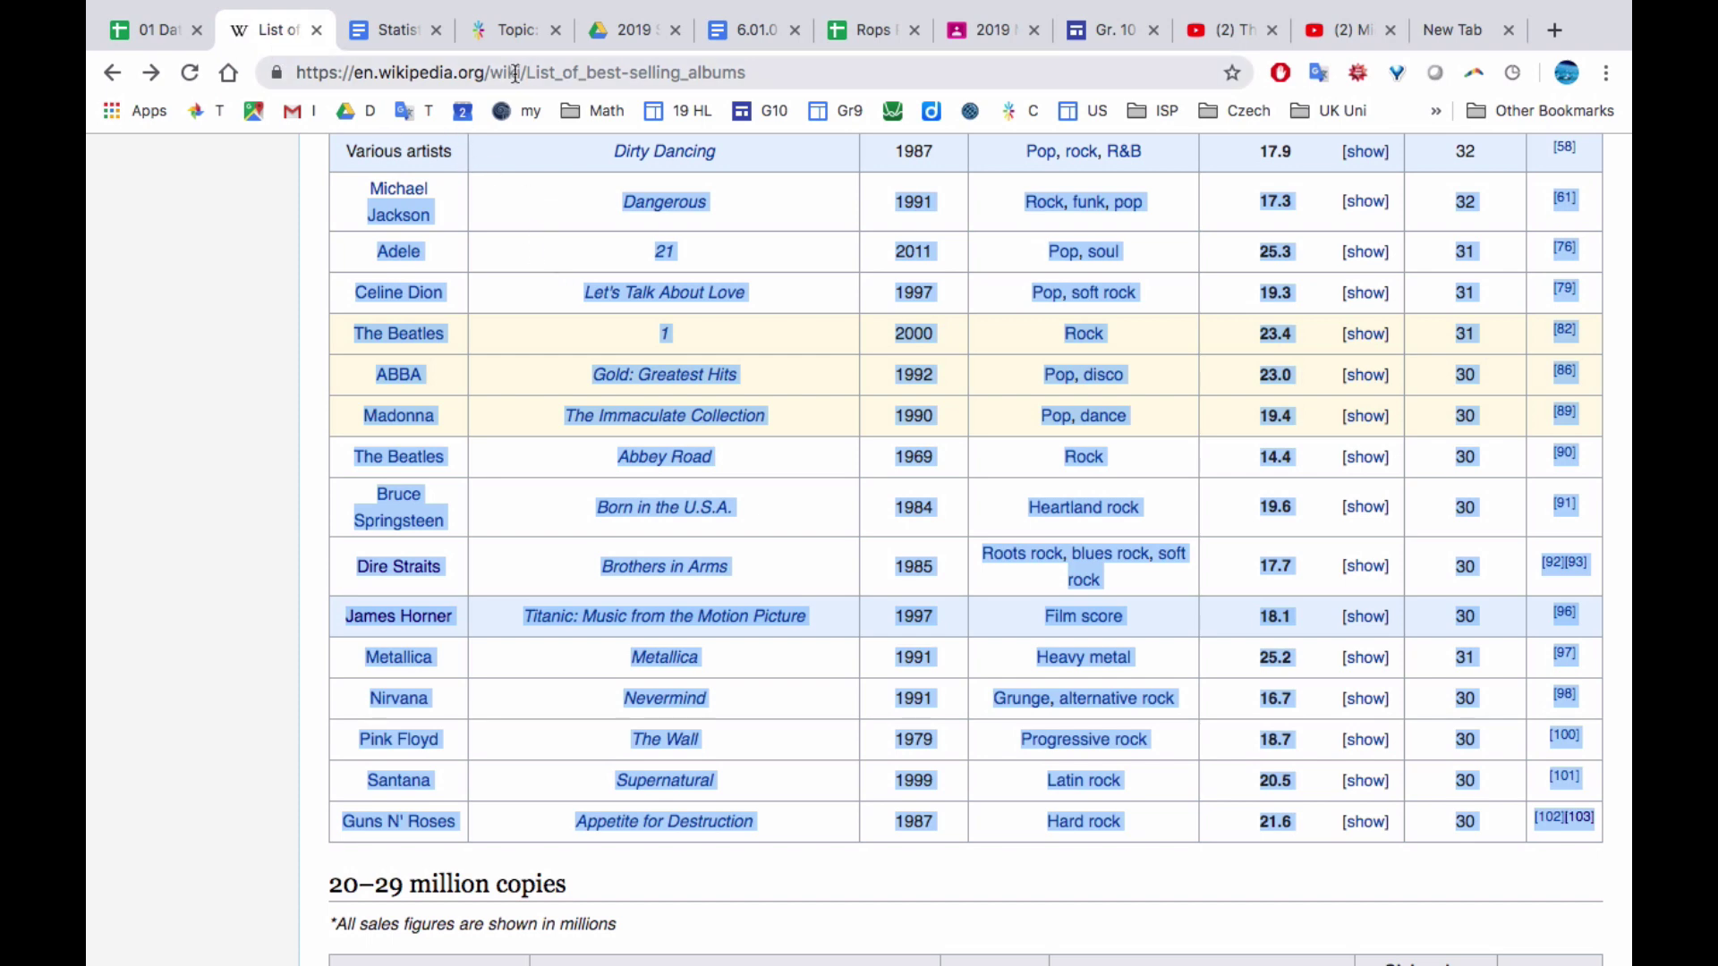
pyautogui.click(170, 32)
pyautogui.click(1047, 430)
pyautogui.hotkey('ctrl', 'v')
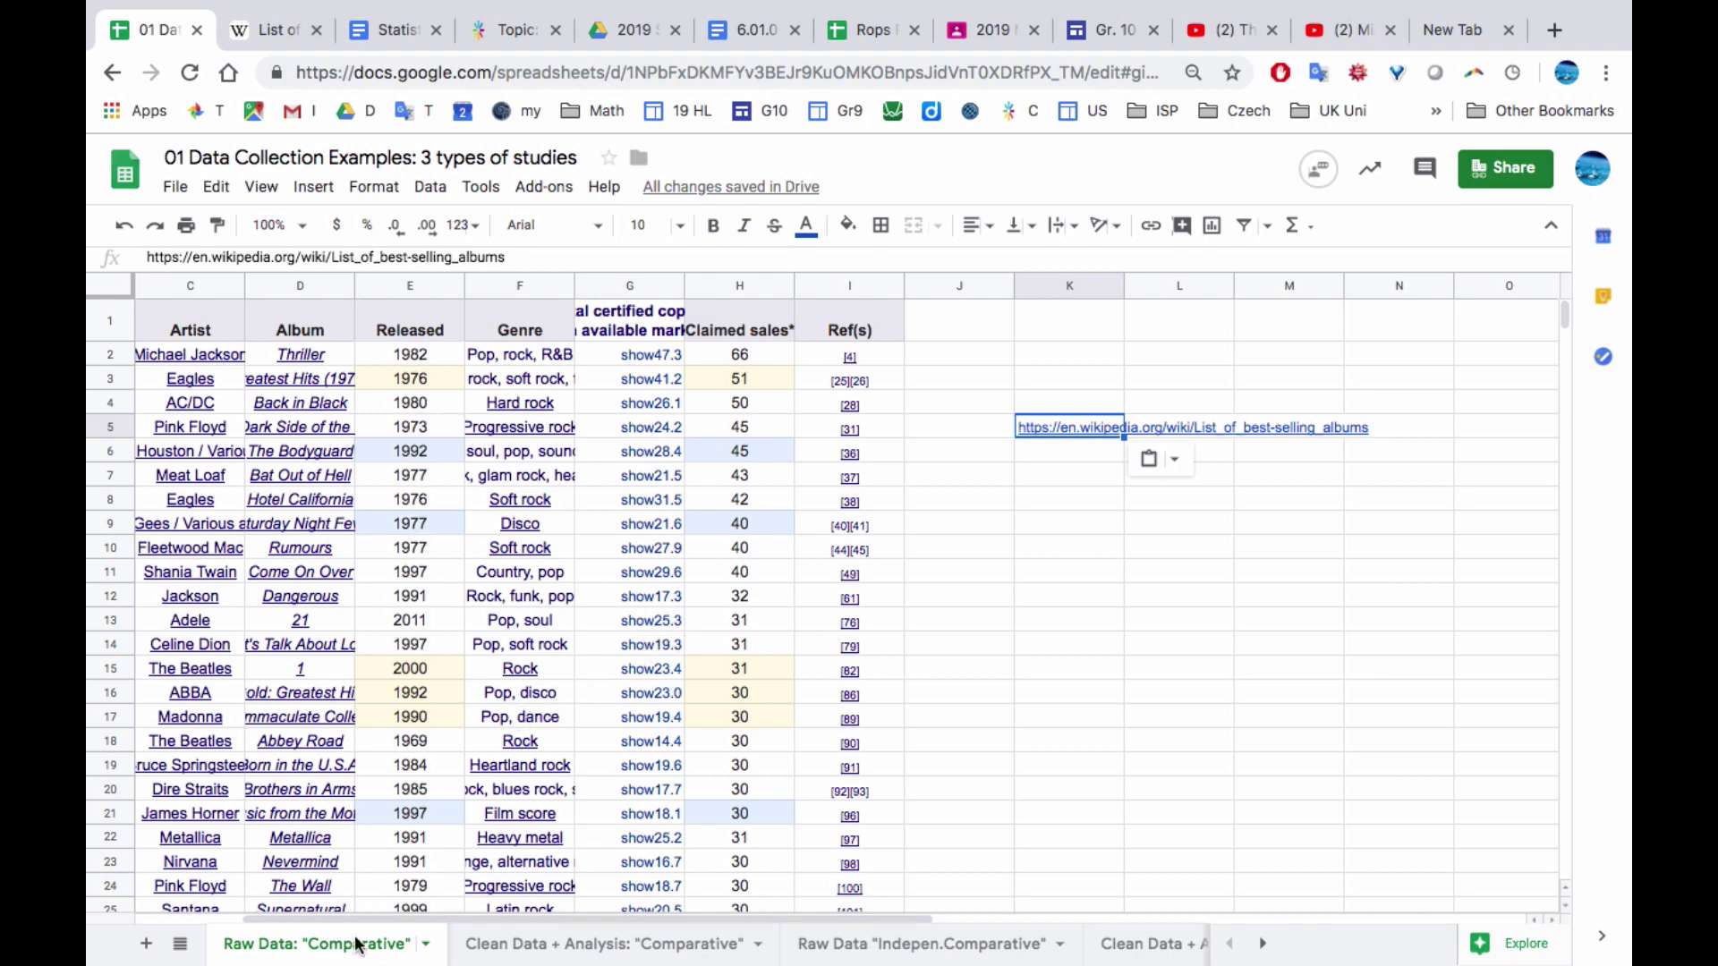
# Copy the full album data range C1:I26 from the raw data sheet
pyautogui.click(191, 330)
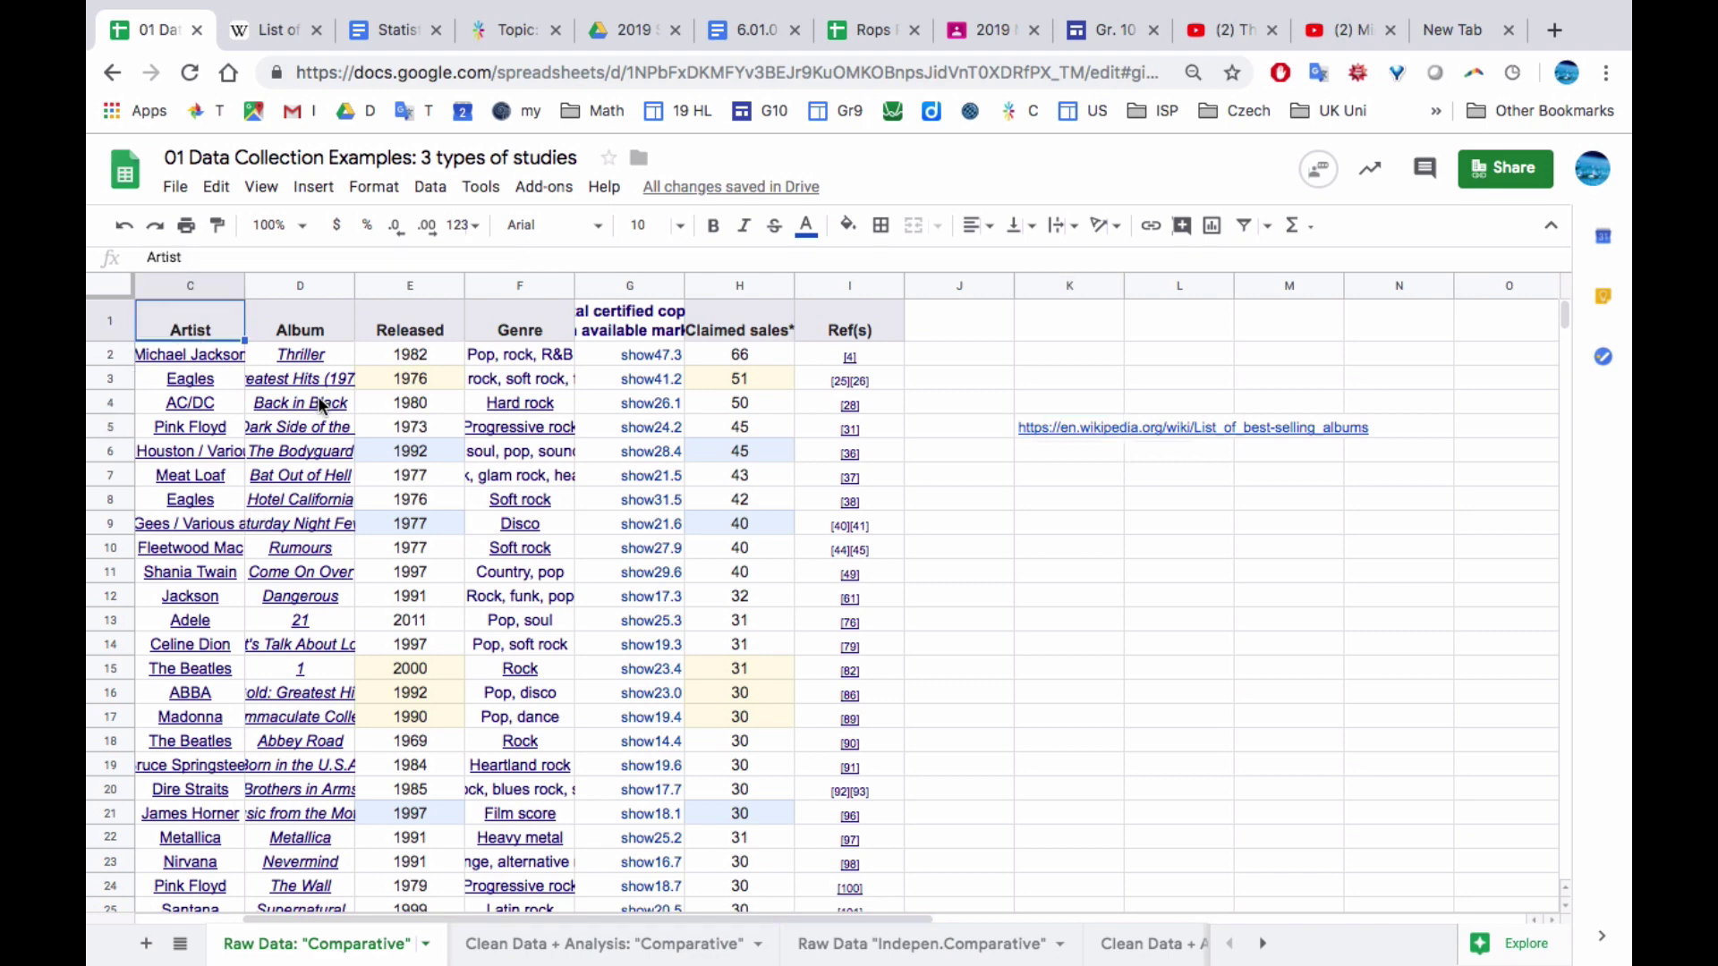
pyautogui.scroll(-5, 660, 727)
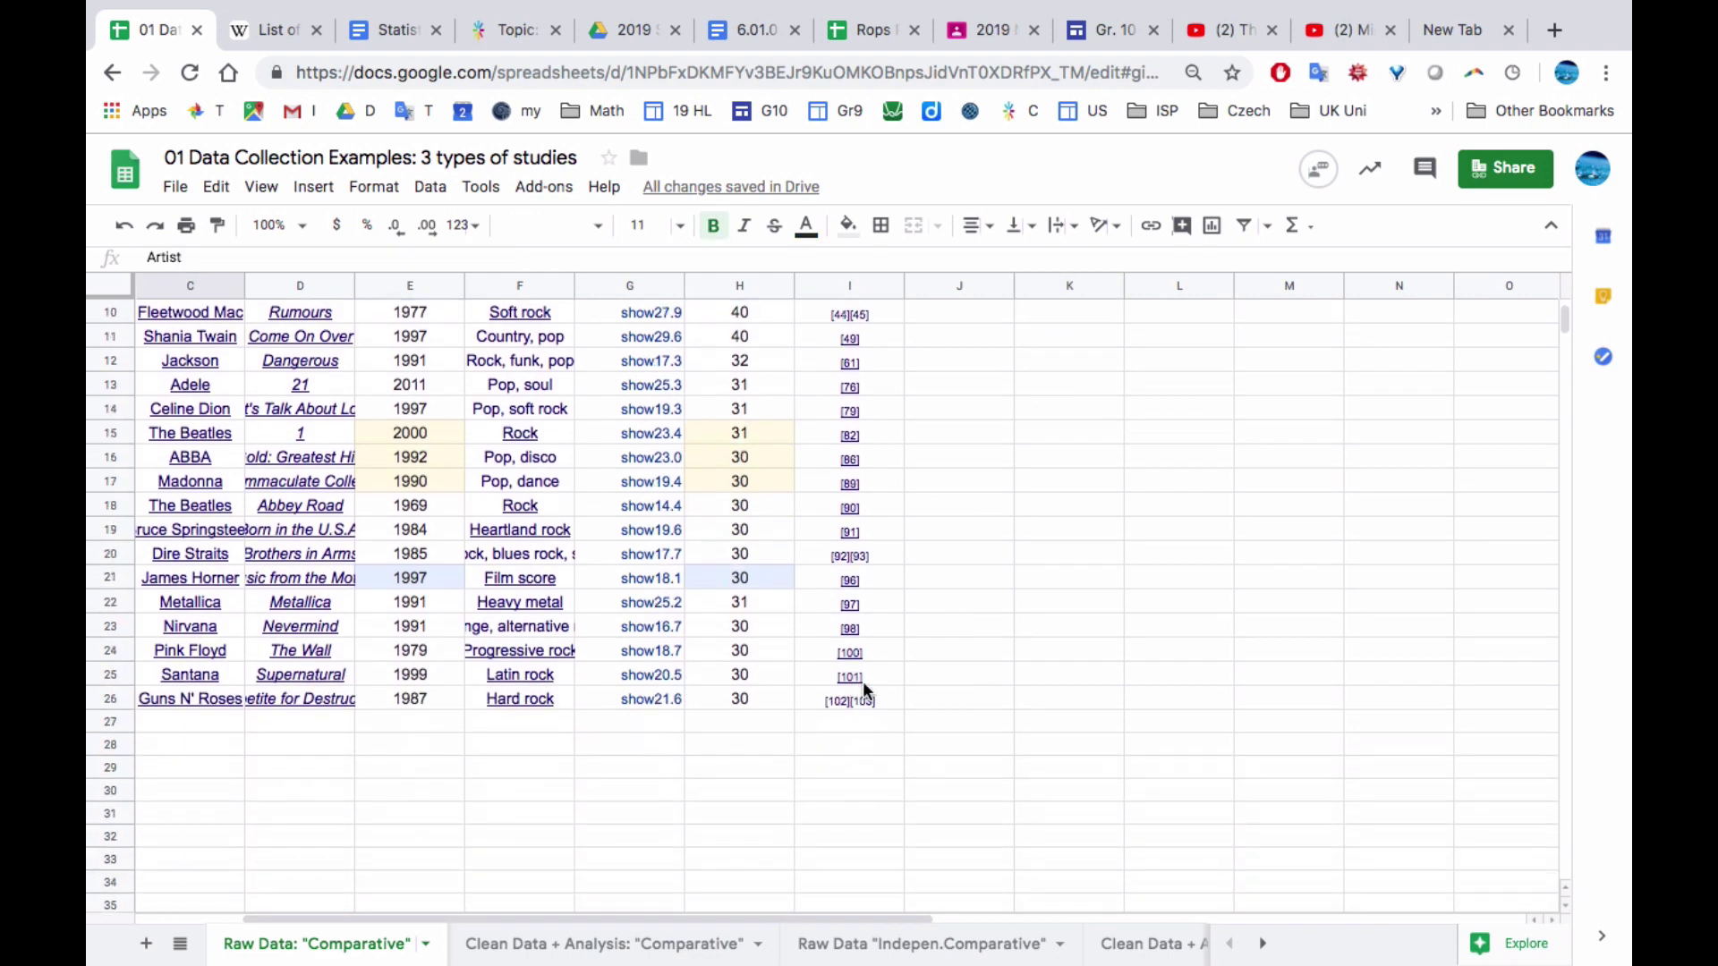
pyautogui.keyDown('shift'); pyautogui.click(900, 709); pyautogui.keyUp('shift')
pyautogui.hotkey('ctrl', 'c')
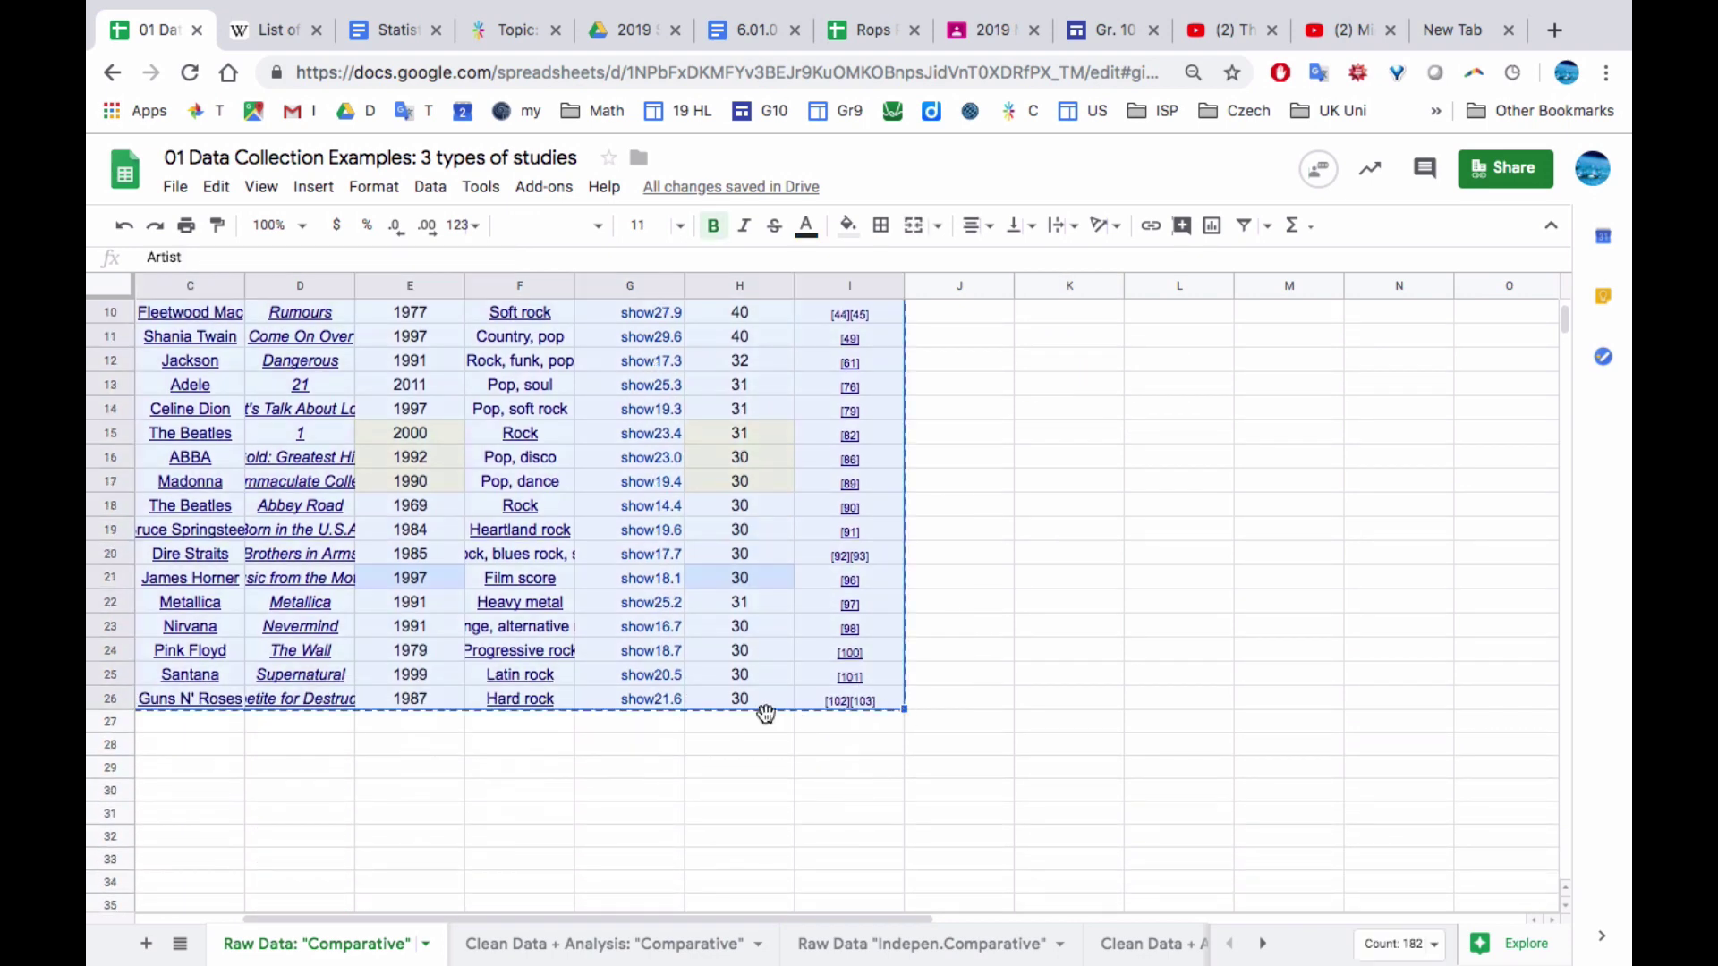
# Paste the copied data as values only into the Clean Data + Analysis: "Comparative" sheet, starting at cell A1
pyautogui.click(562, 944)
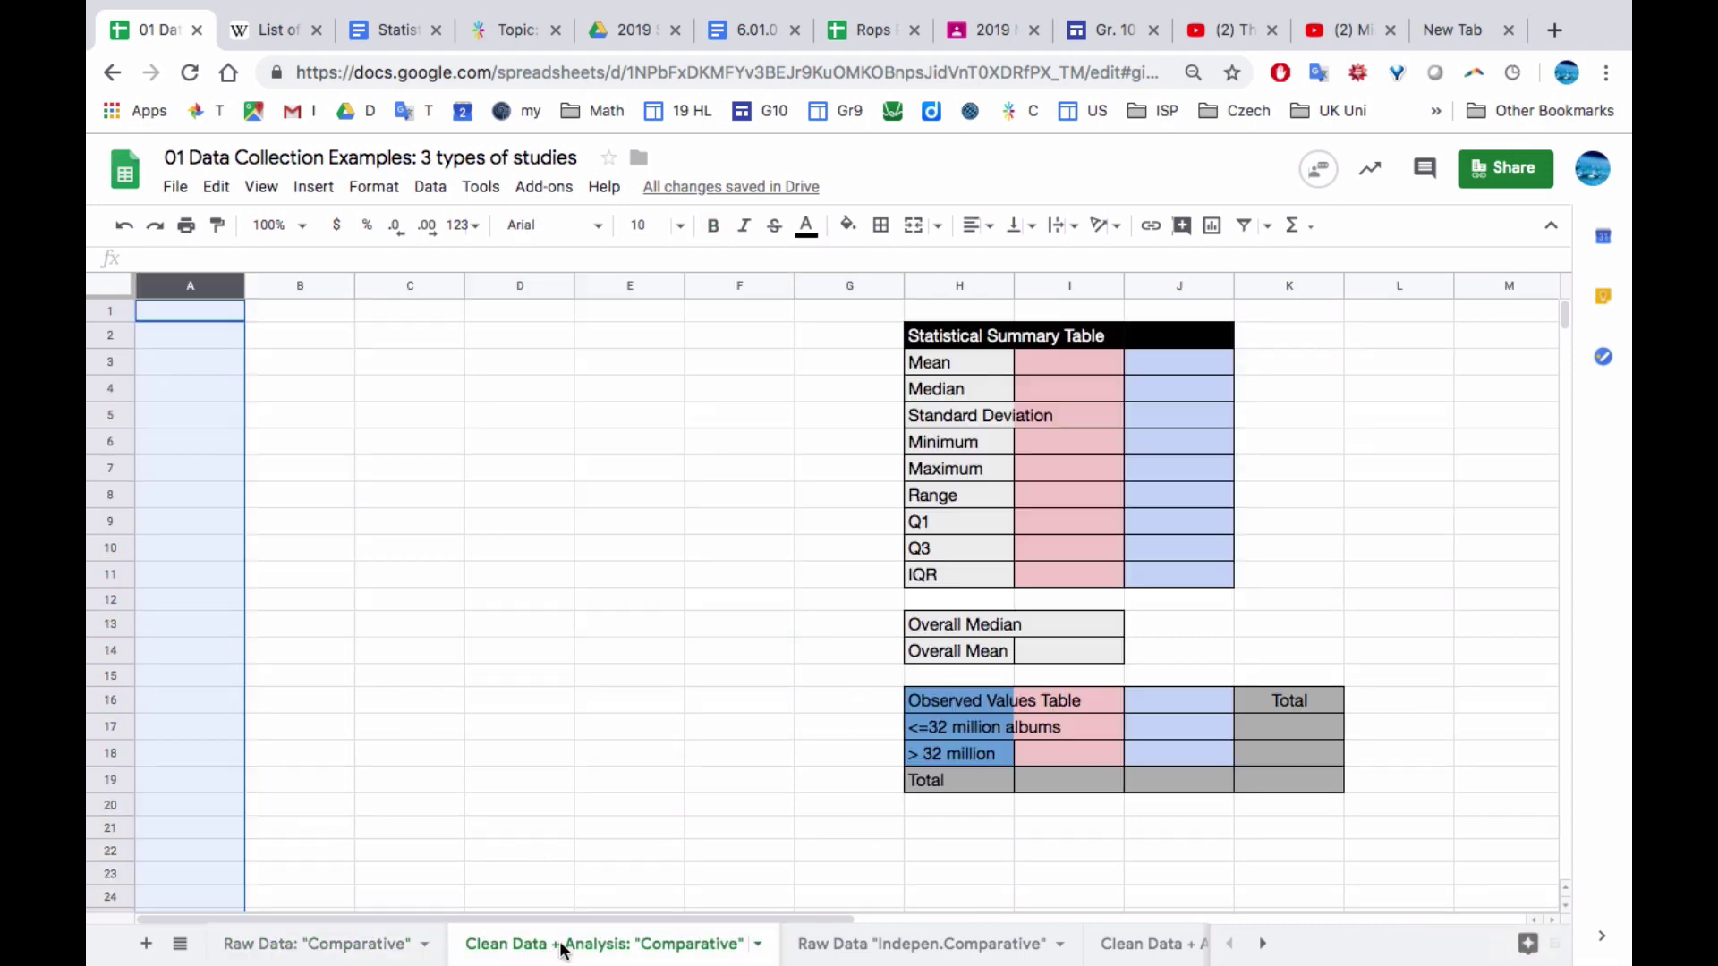
pyautogui.click(218, 308)
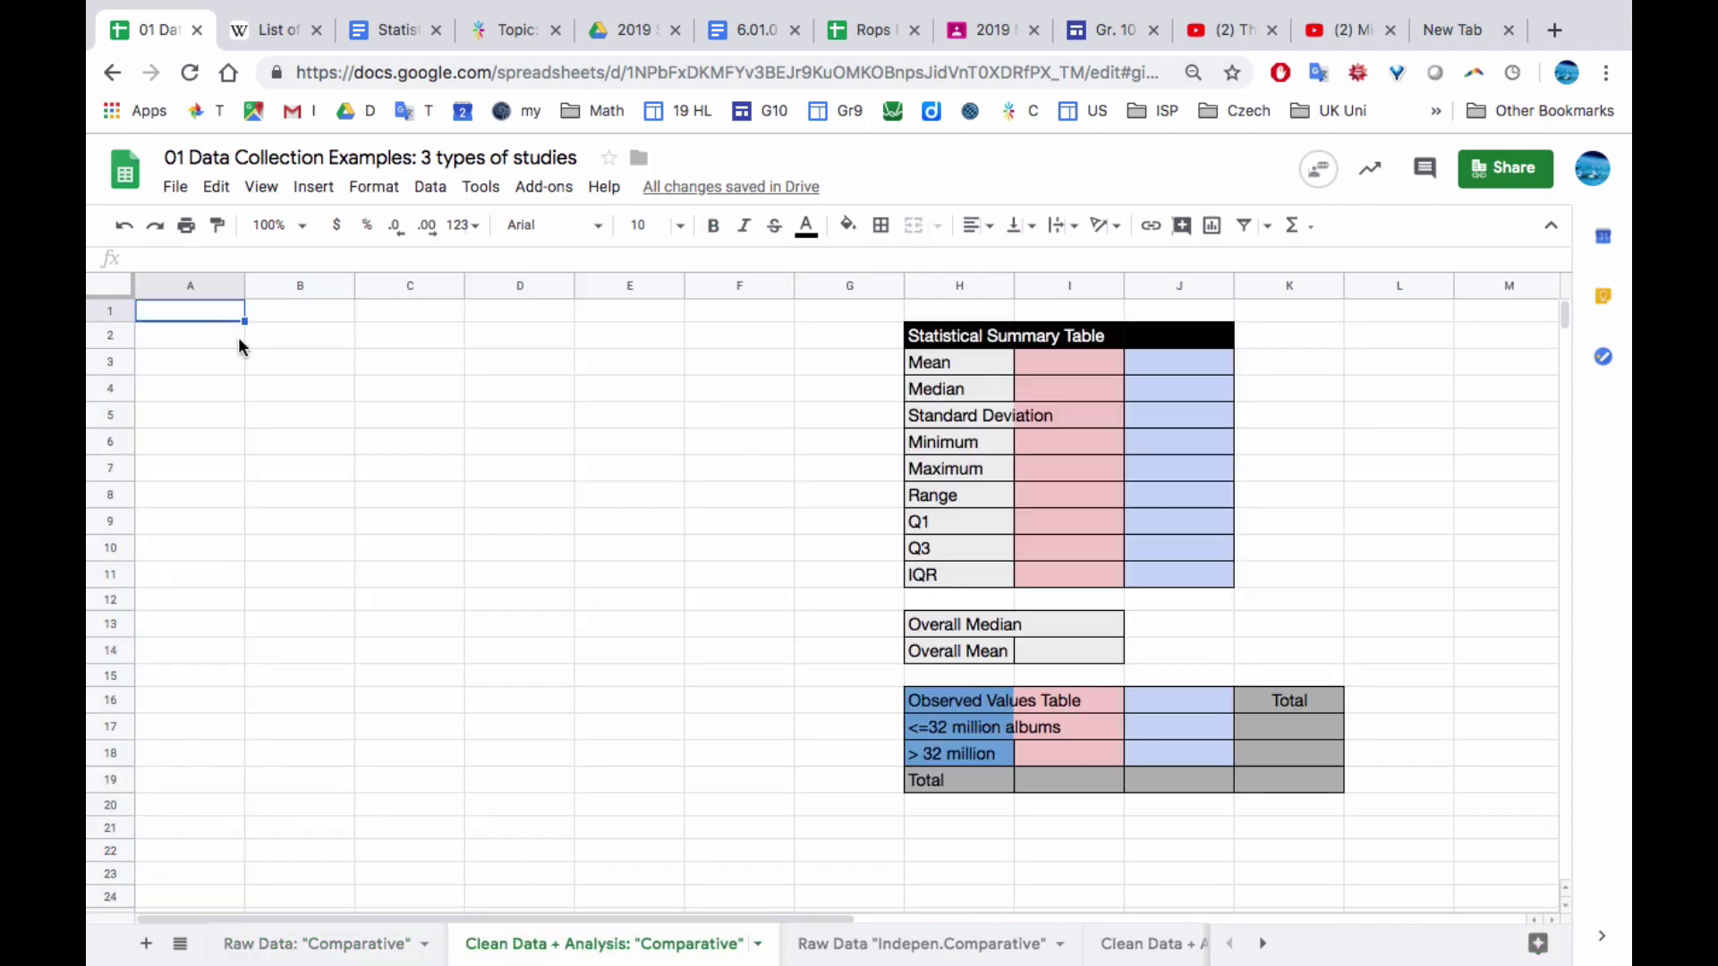
pyautogui.click(217, 186)
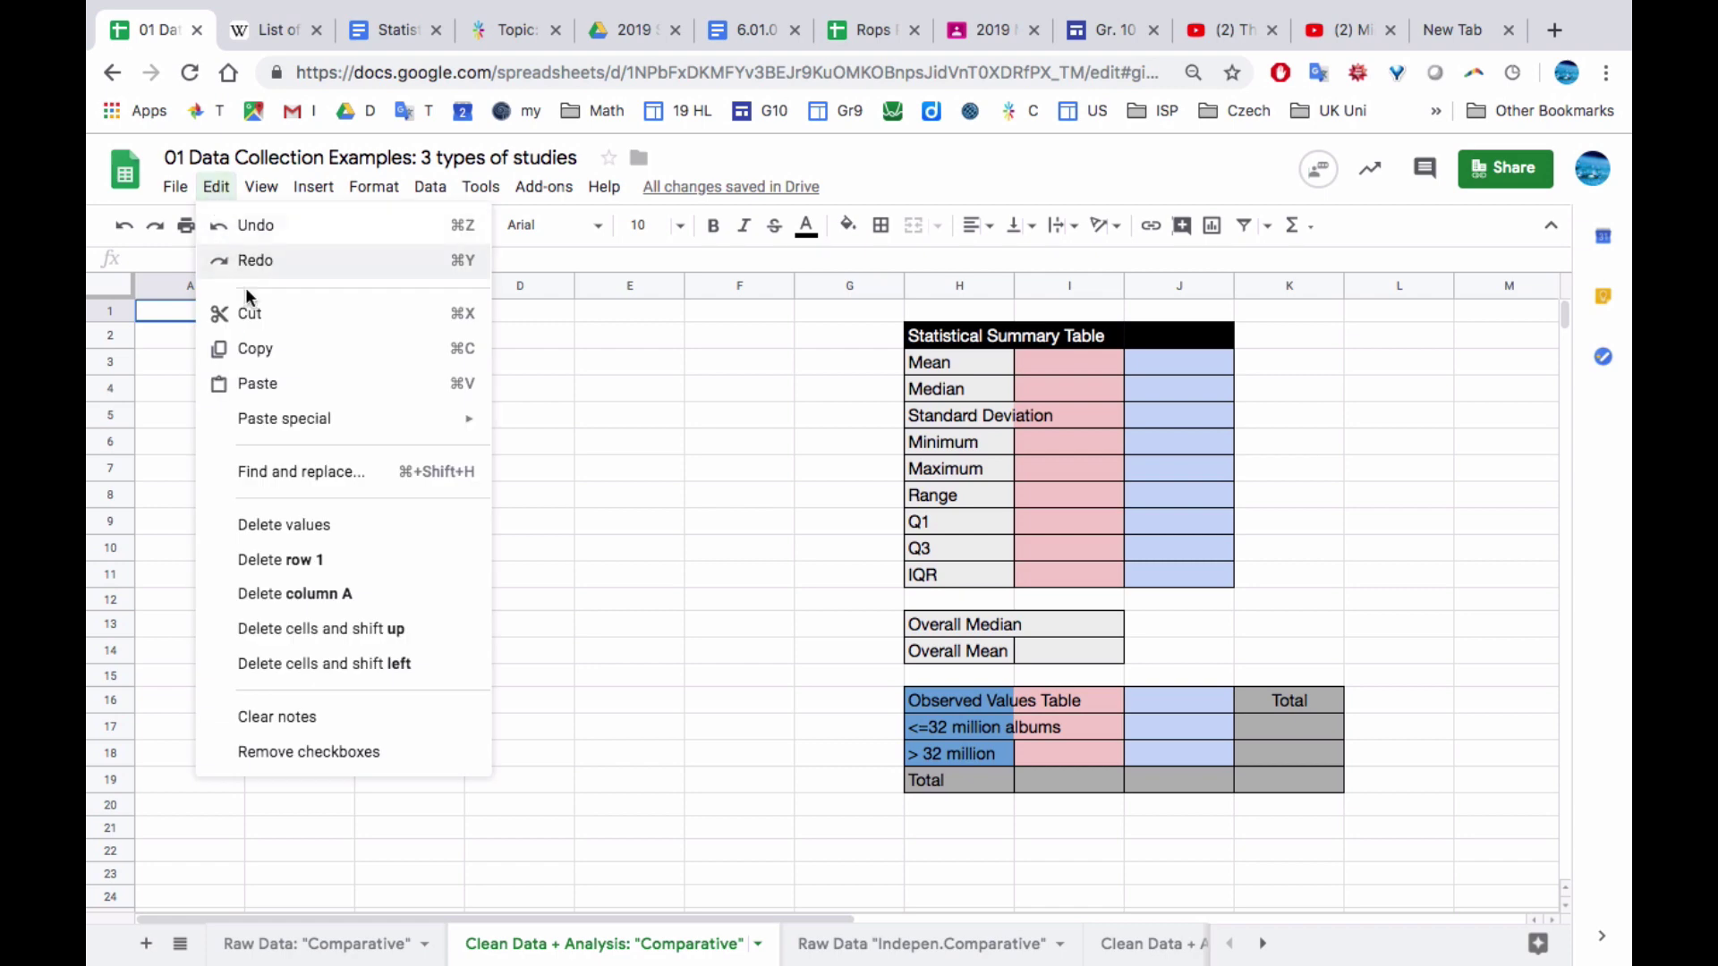
pyautogui.moveTo(325, 416)
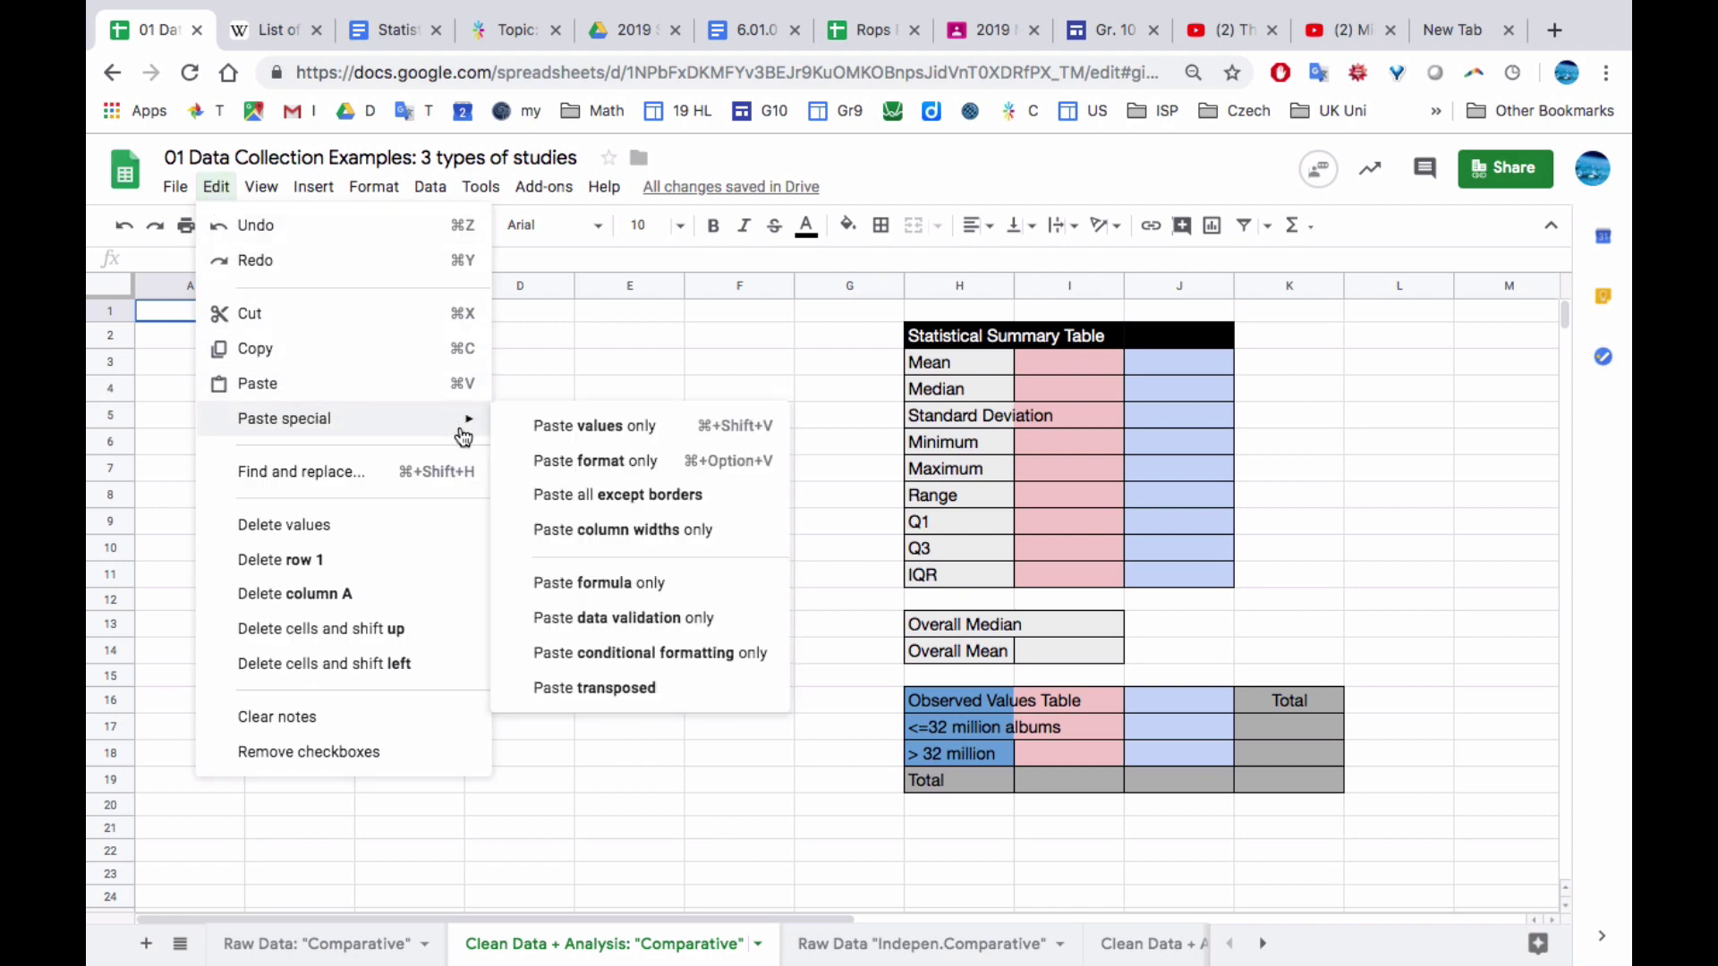
pyautogui.click(568, 428)
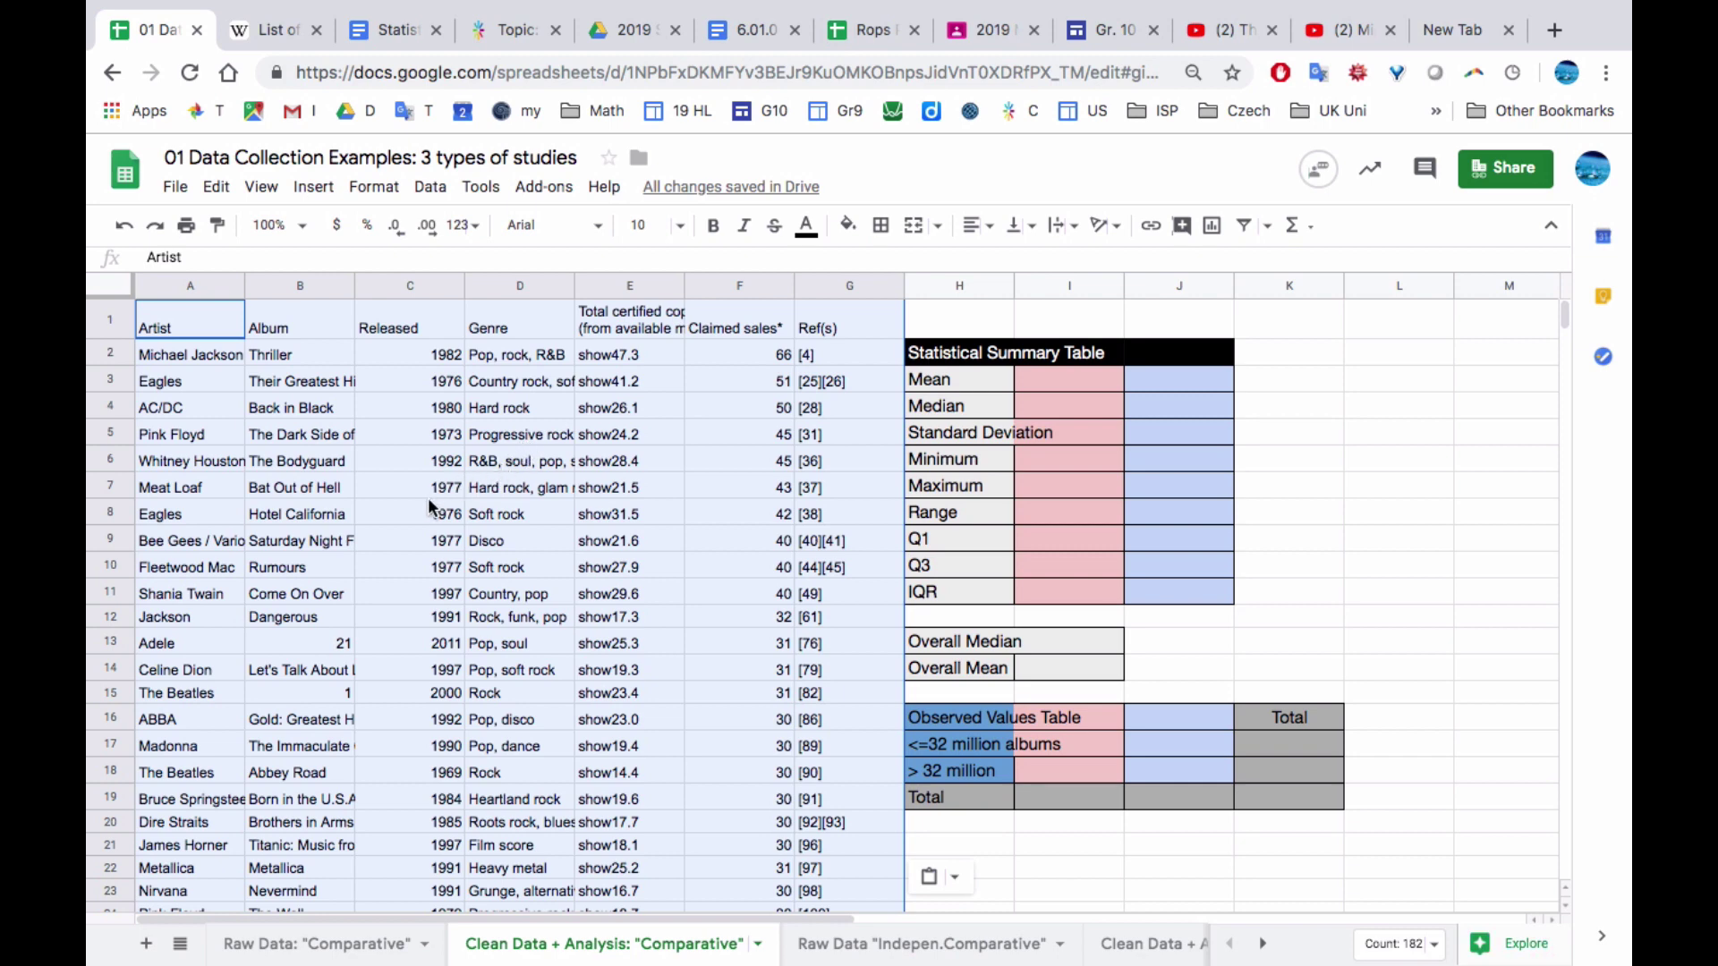
pyautogui.click(407, 516)
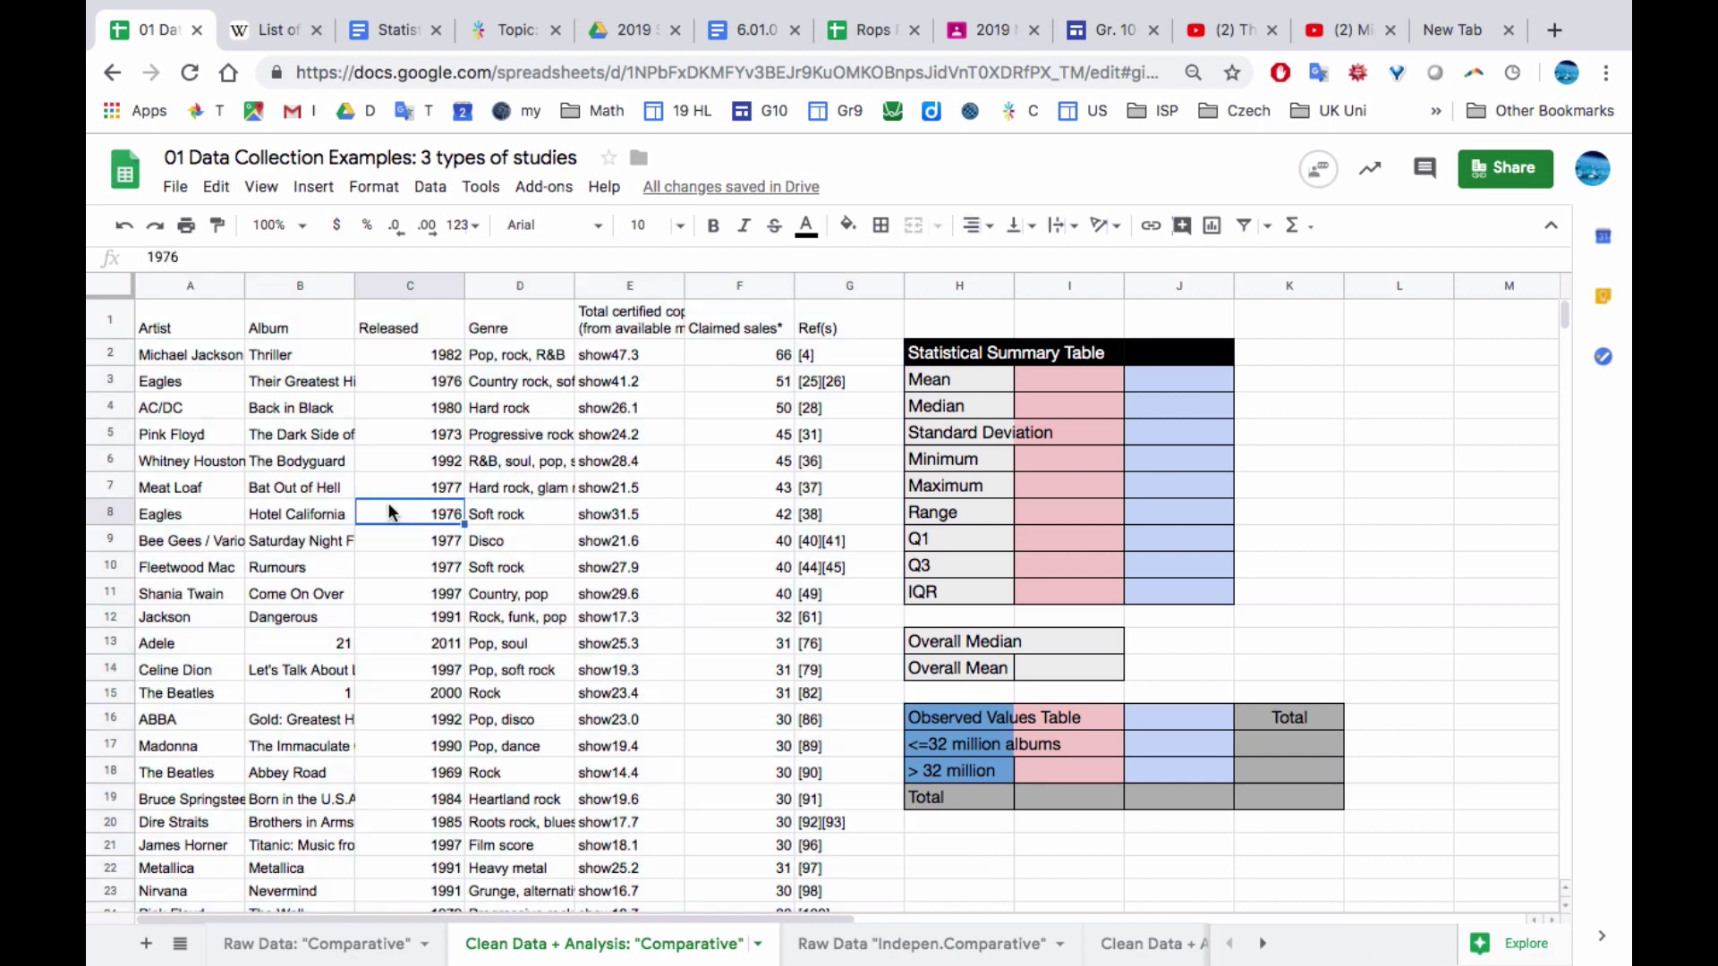
# Clear the contents of columns B to E and G, leaving only the artist and claimed sales data
pyautogui.click(282, 287)
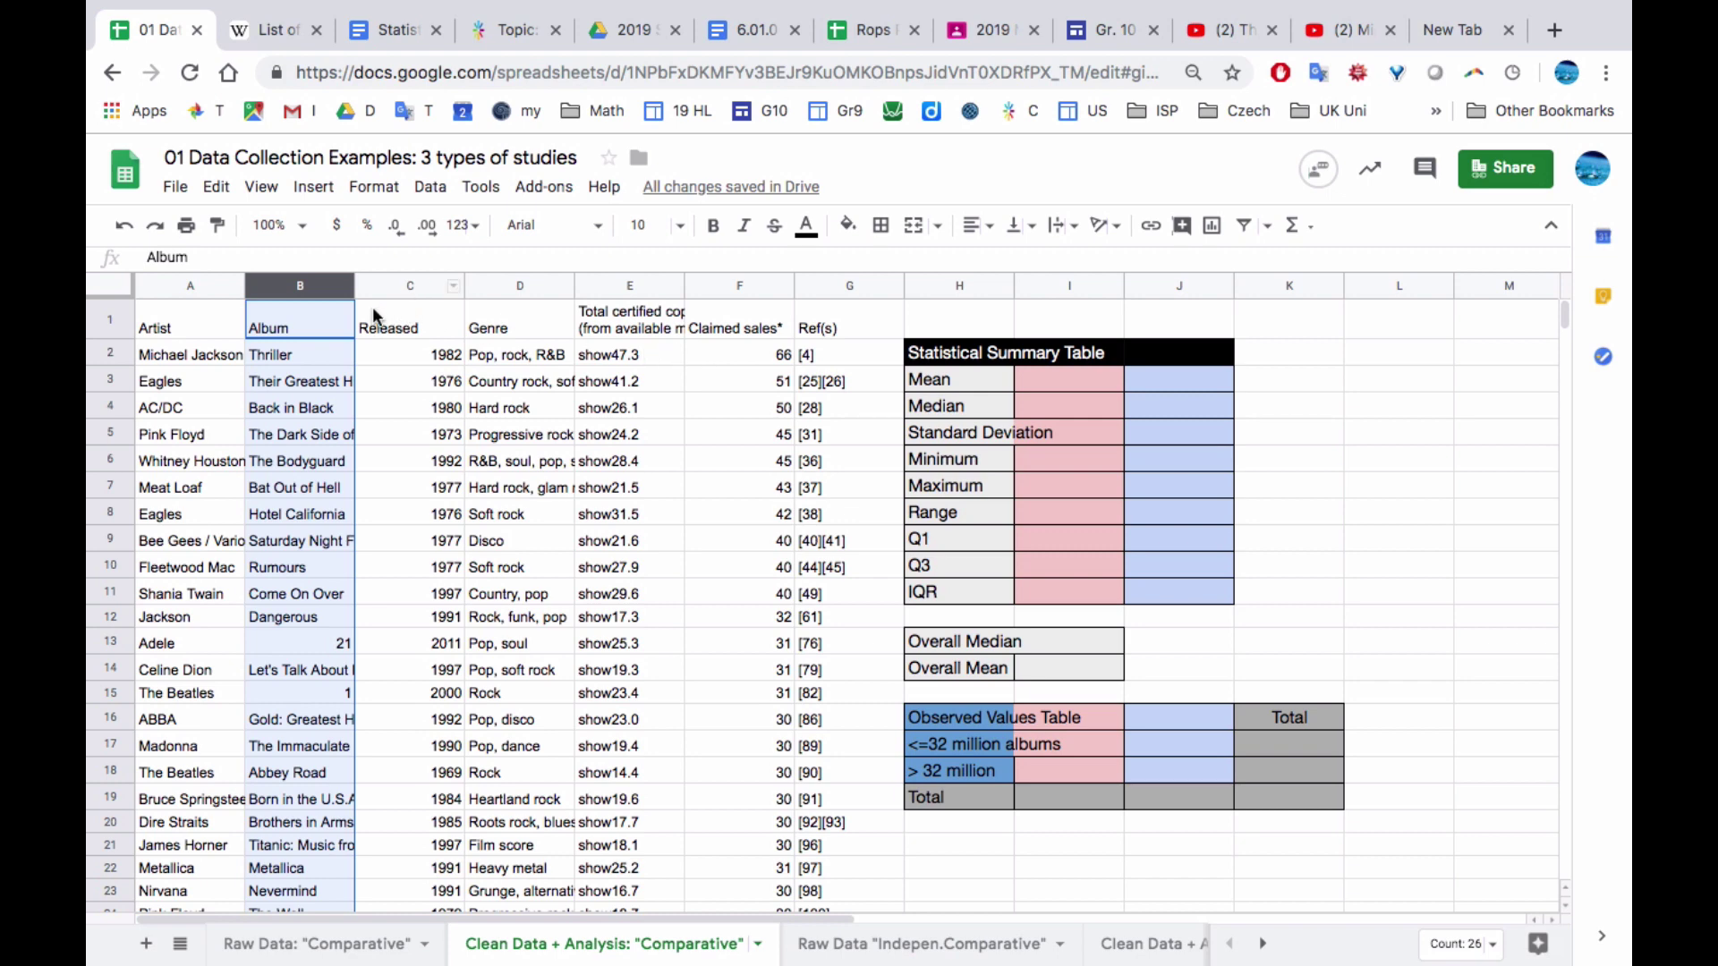
pyautogui.keyDown('super'); pyautogui.click(385, 279); pyautogui.keyUp('super')
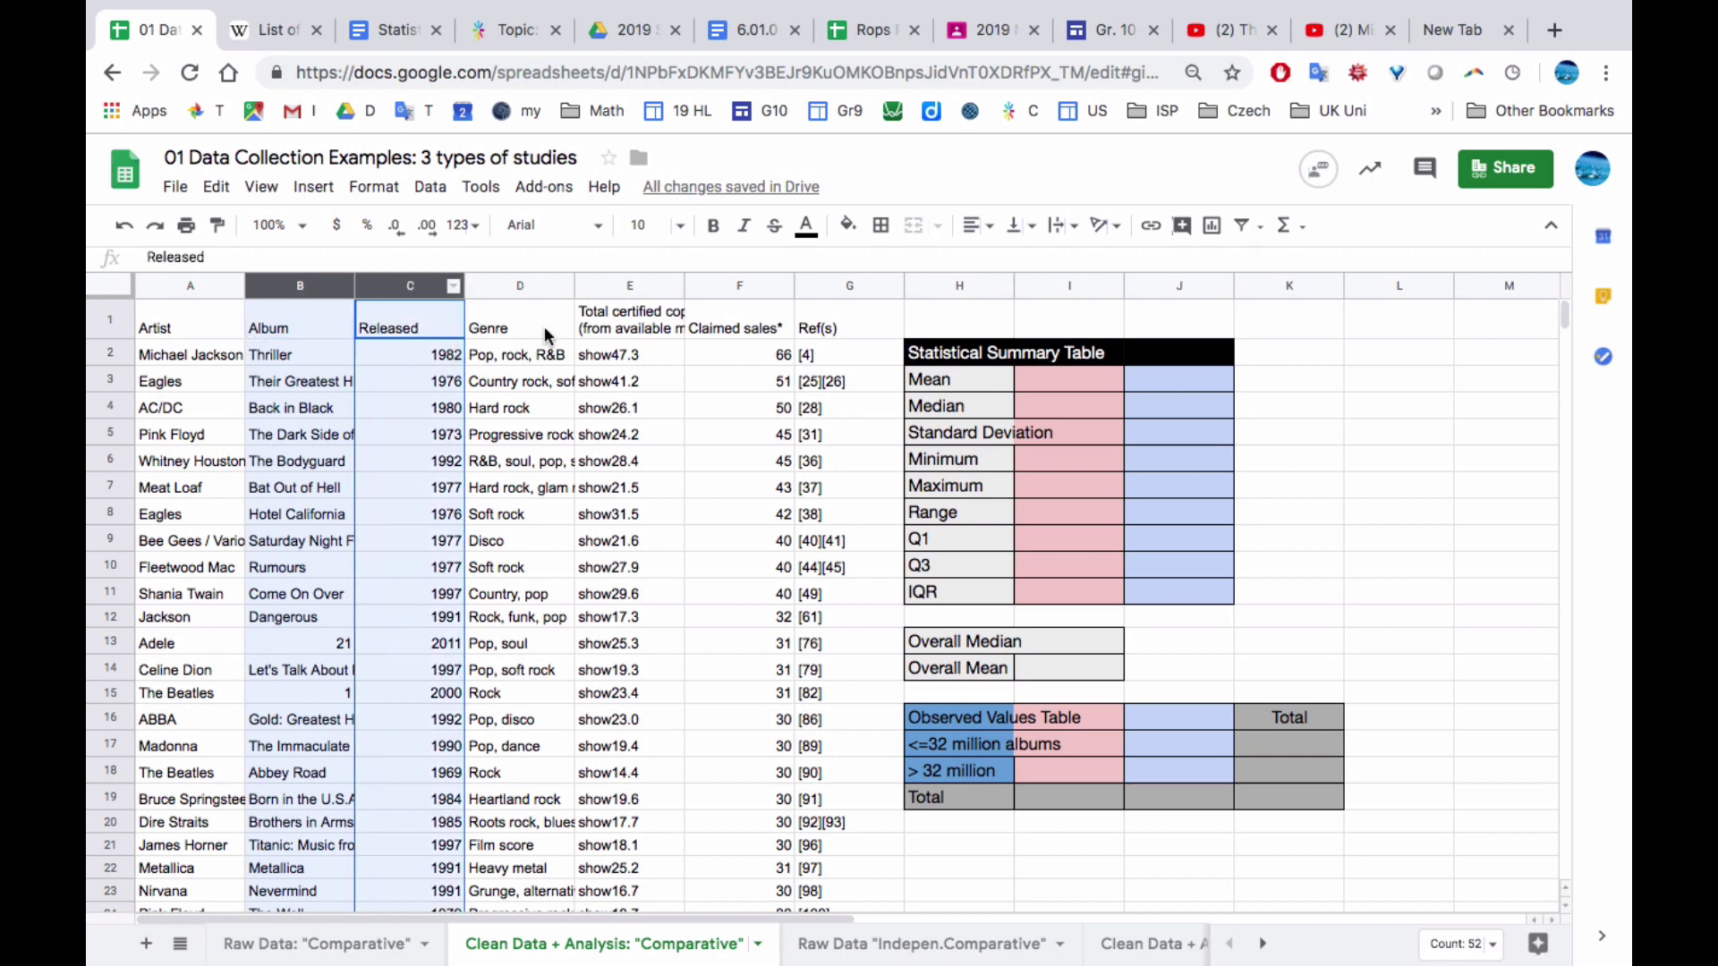
pyautogui.keyDown('super'); pyautogui.click(503, 286); pyautogui.keyUp('super')
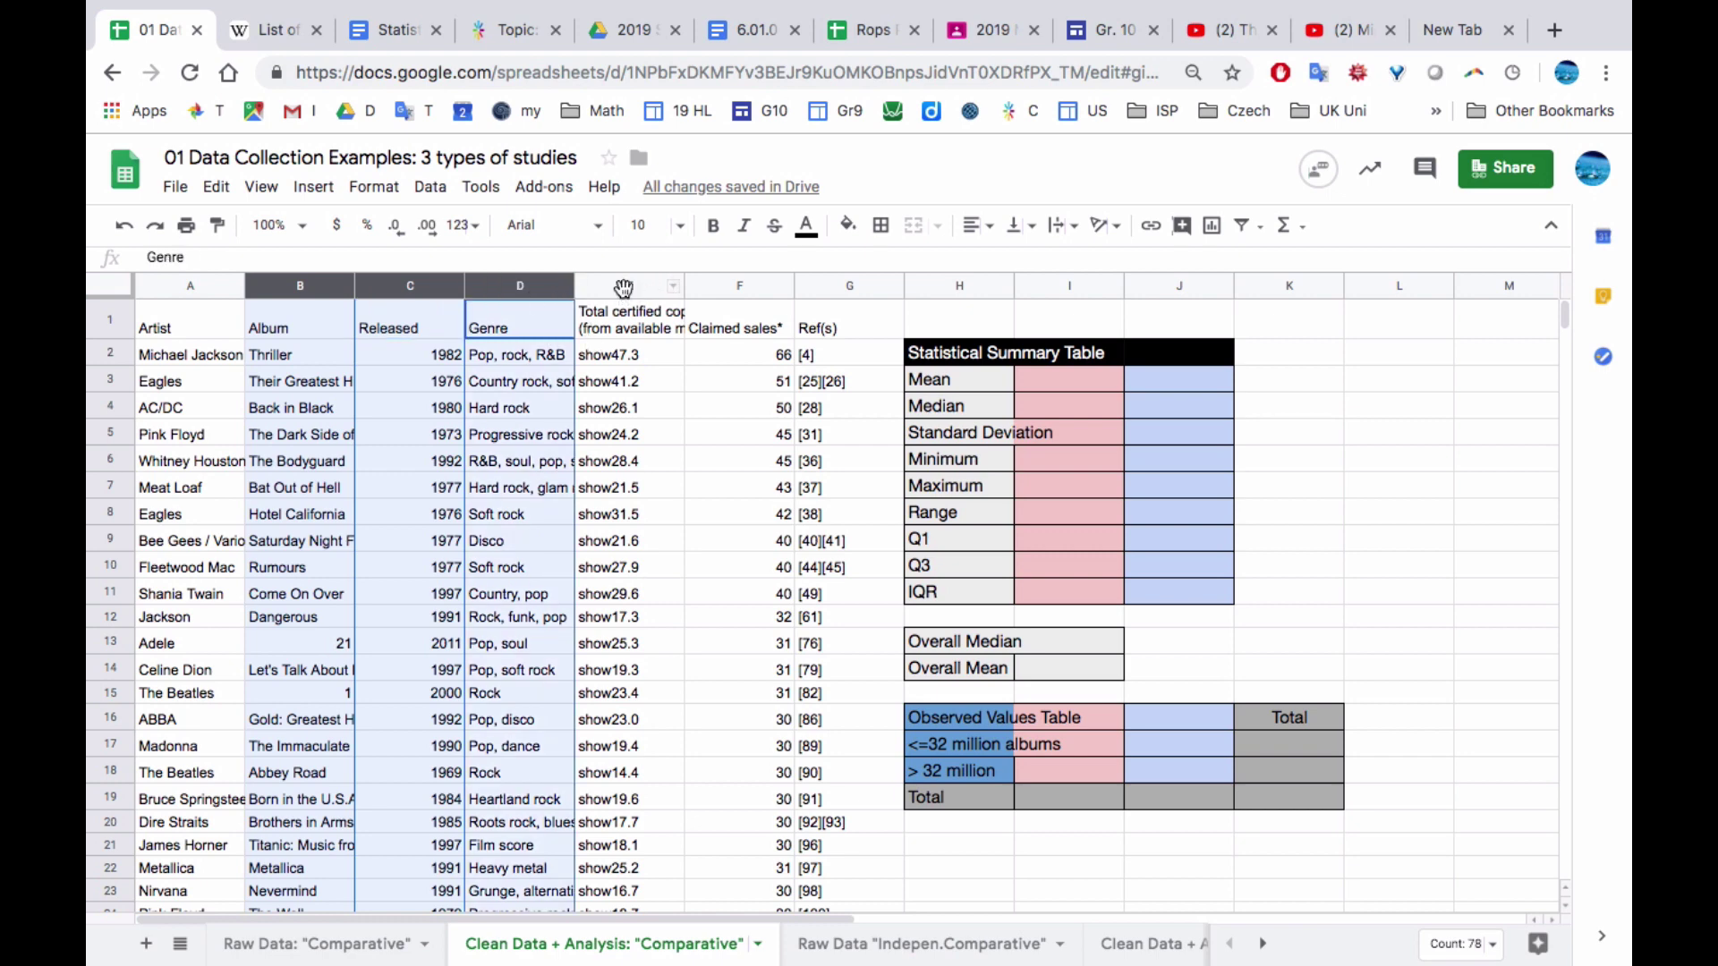
pyautogui.keyDown('super'); pyautogui.click(624, 287); pyautogui.keyUp('super')
pyautogui.keyDown('super'); pyautogui.click(823, 288); pyautogui.keyUp('super')
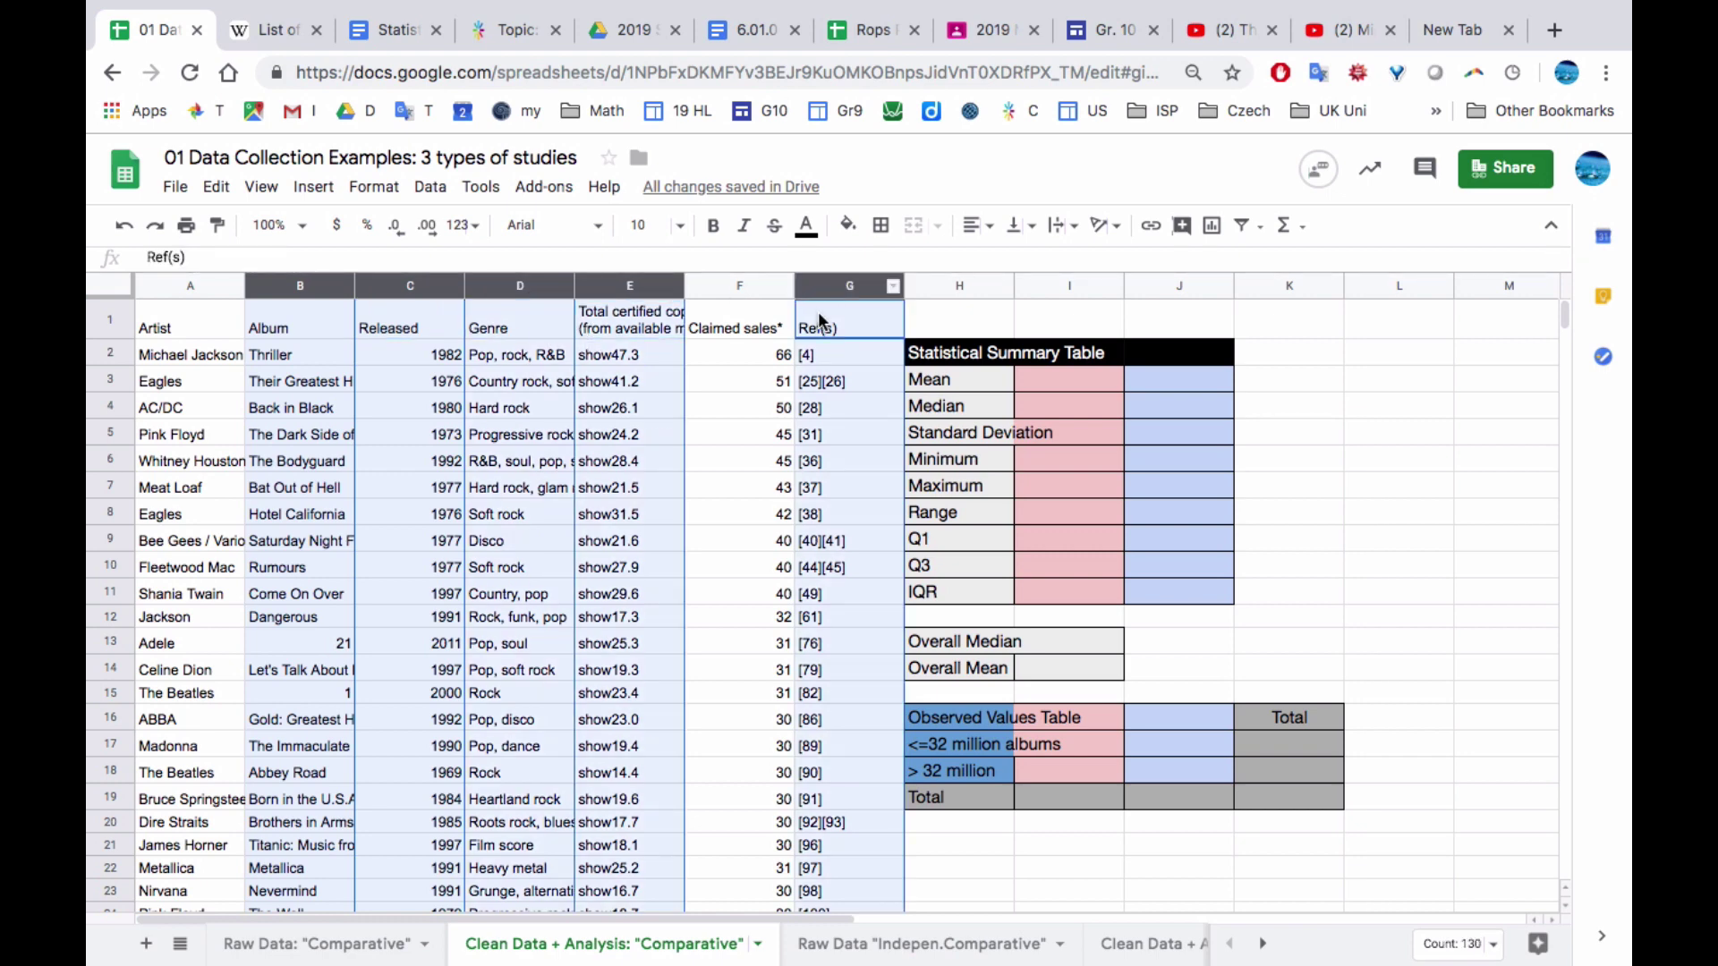
pyautogui.press('Delete')
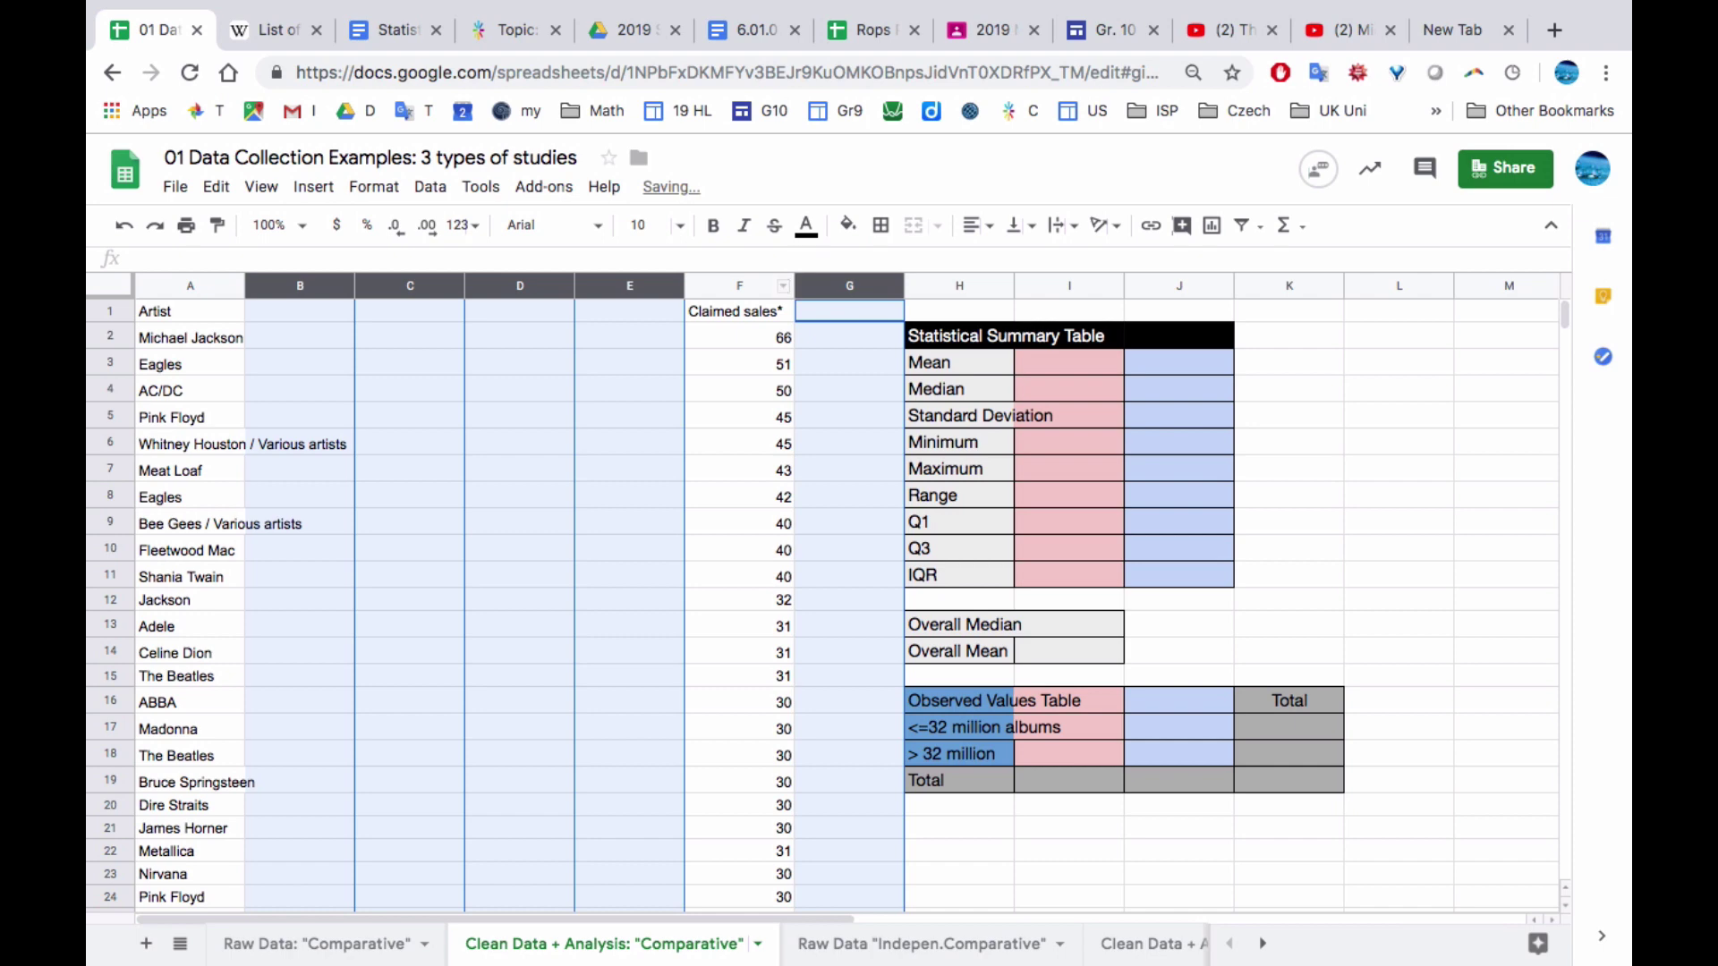
pyautogui.click(630, 416)
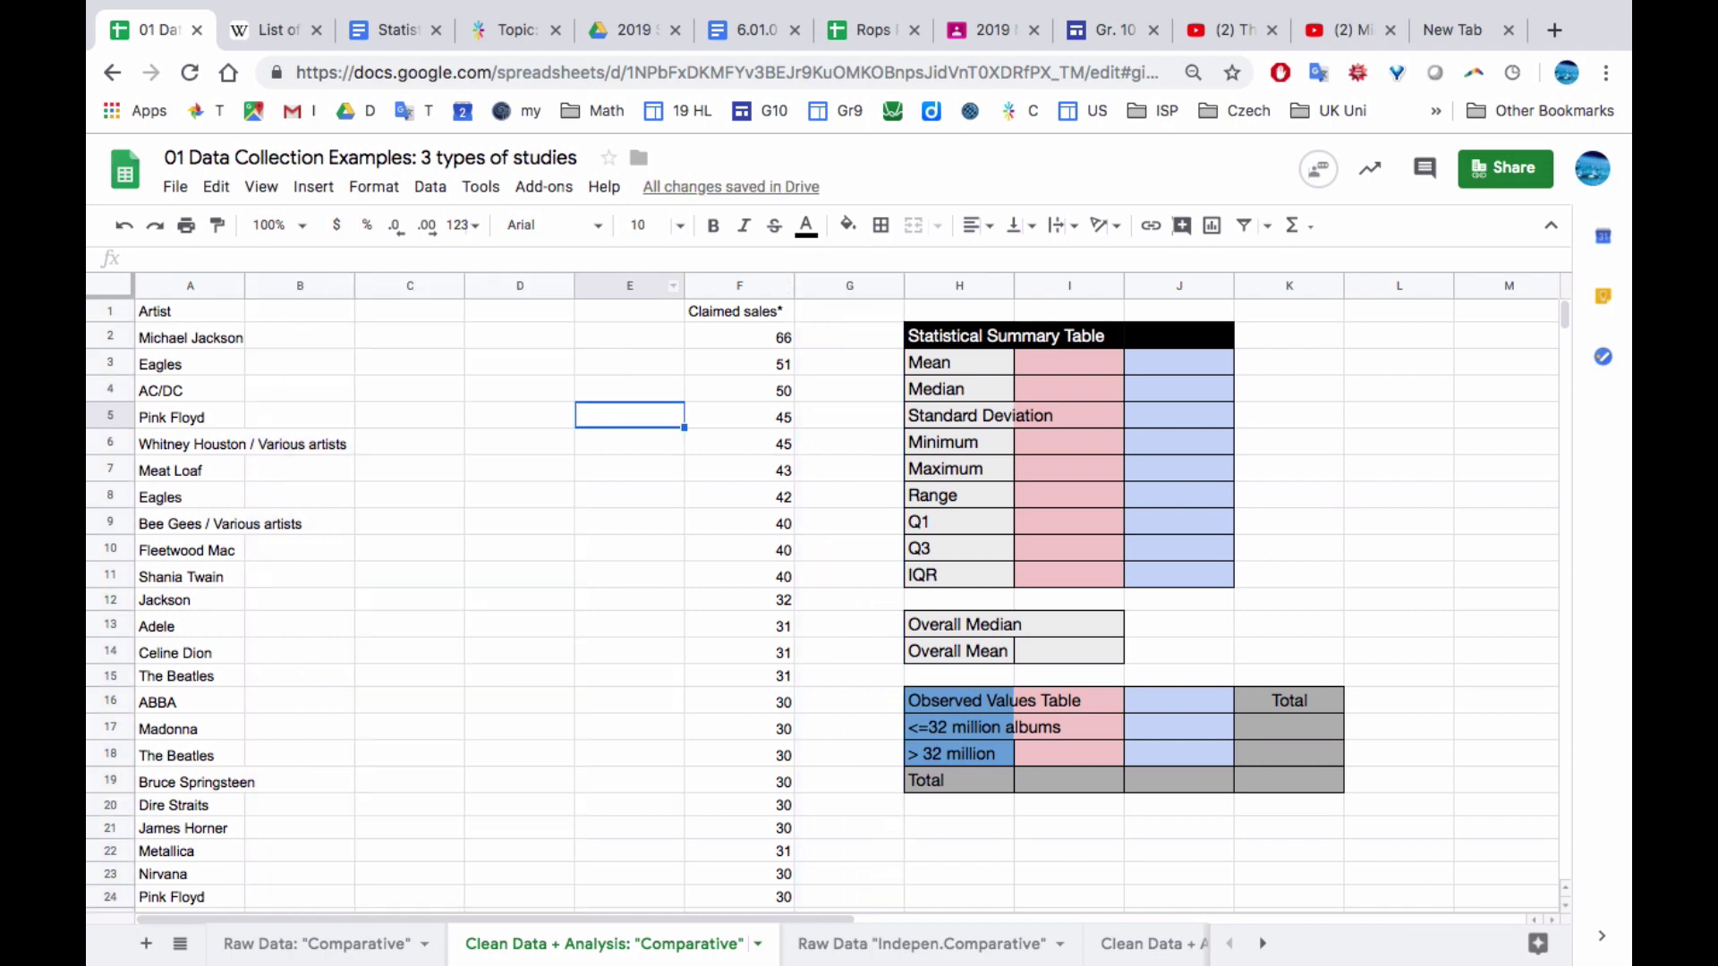
# Move the Artist column to column B and the Claimed sales column to column C
pyautogui.click(190, 286)
pyautogui.moveTo(189, 286); pyautogui.dragTo(302, 285)
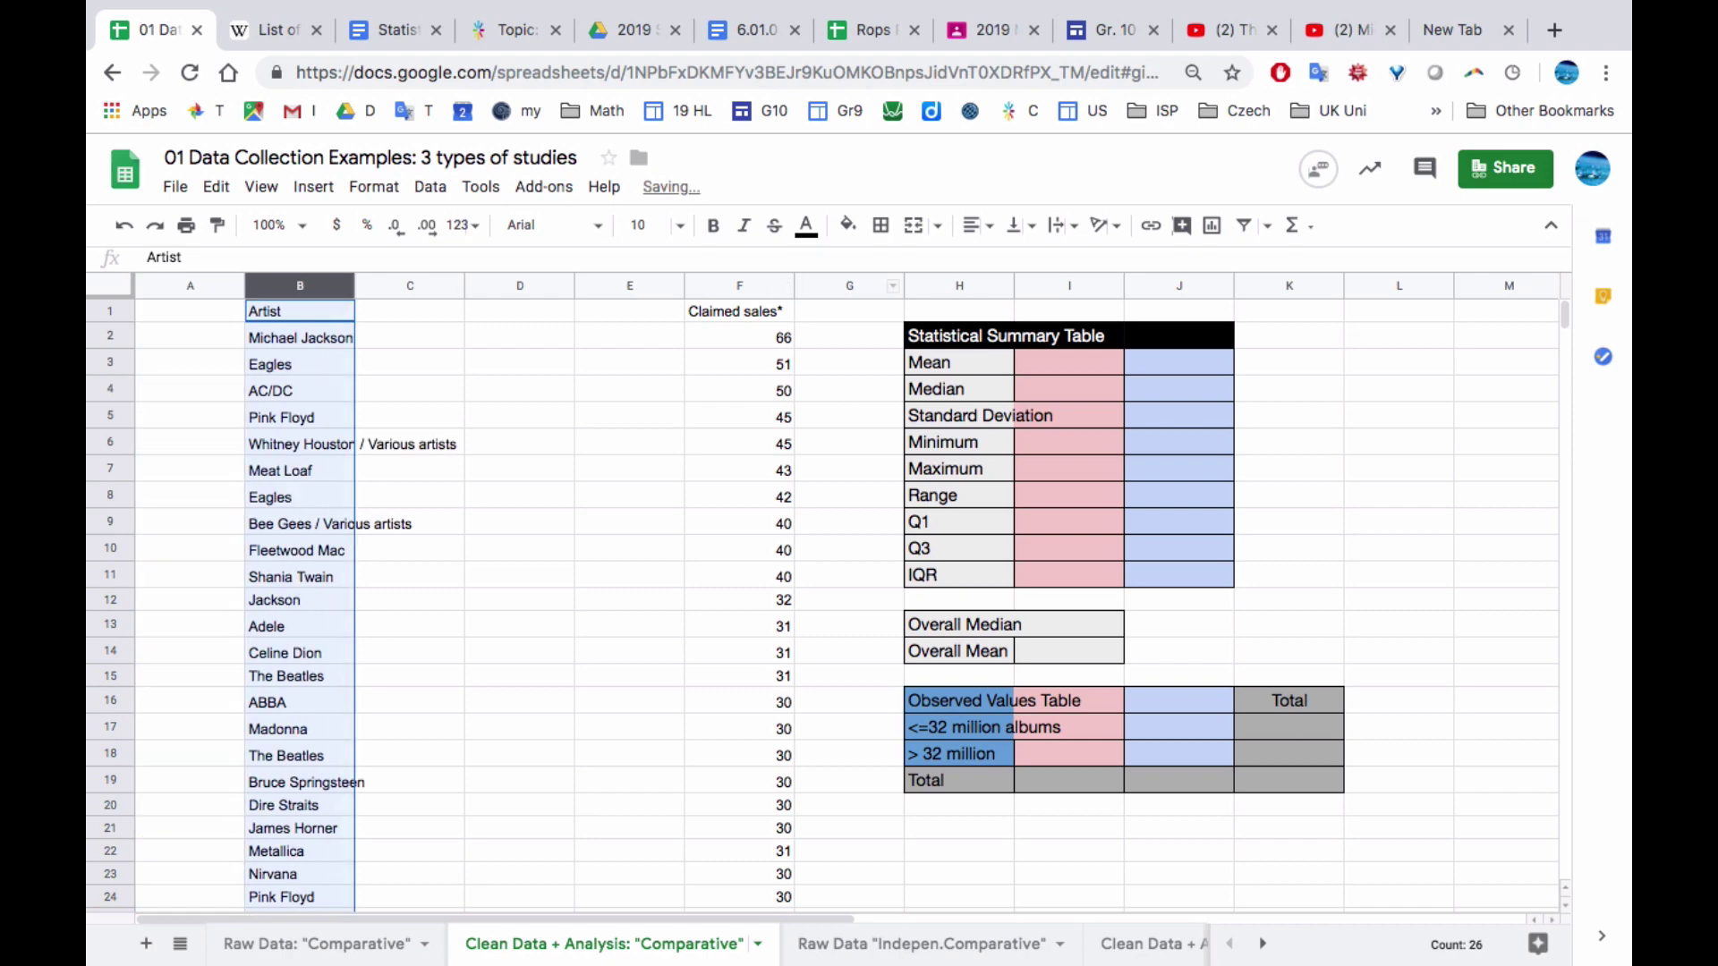
pyautogui.click(724, 285)
pyautogui.rightClick(721, 288)
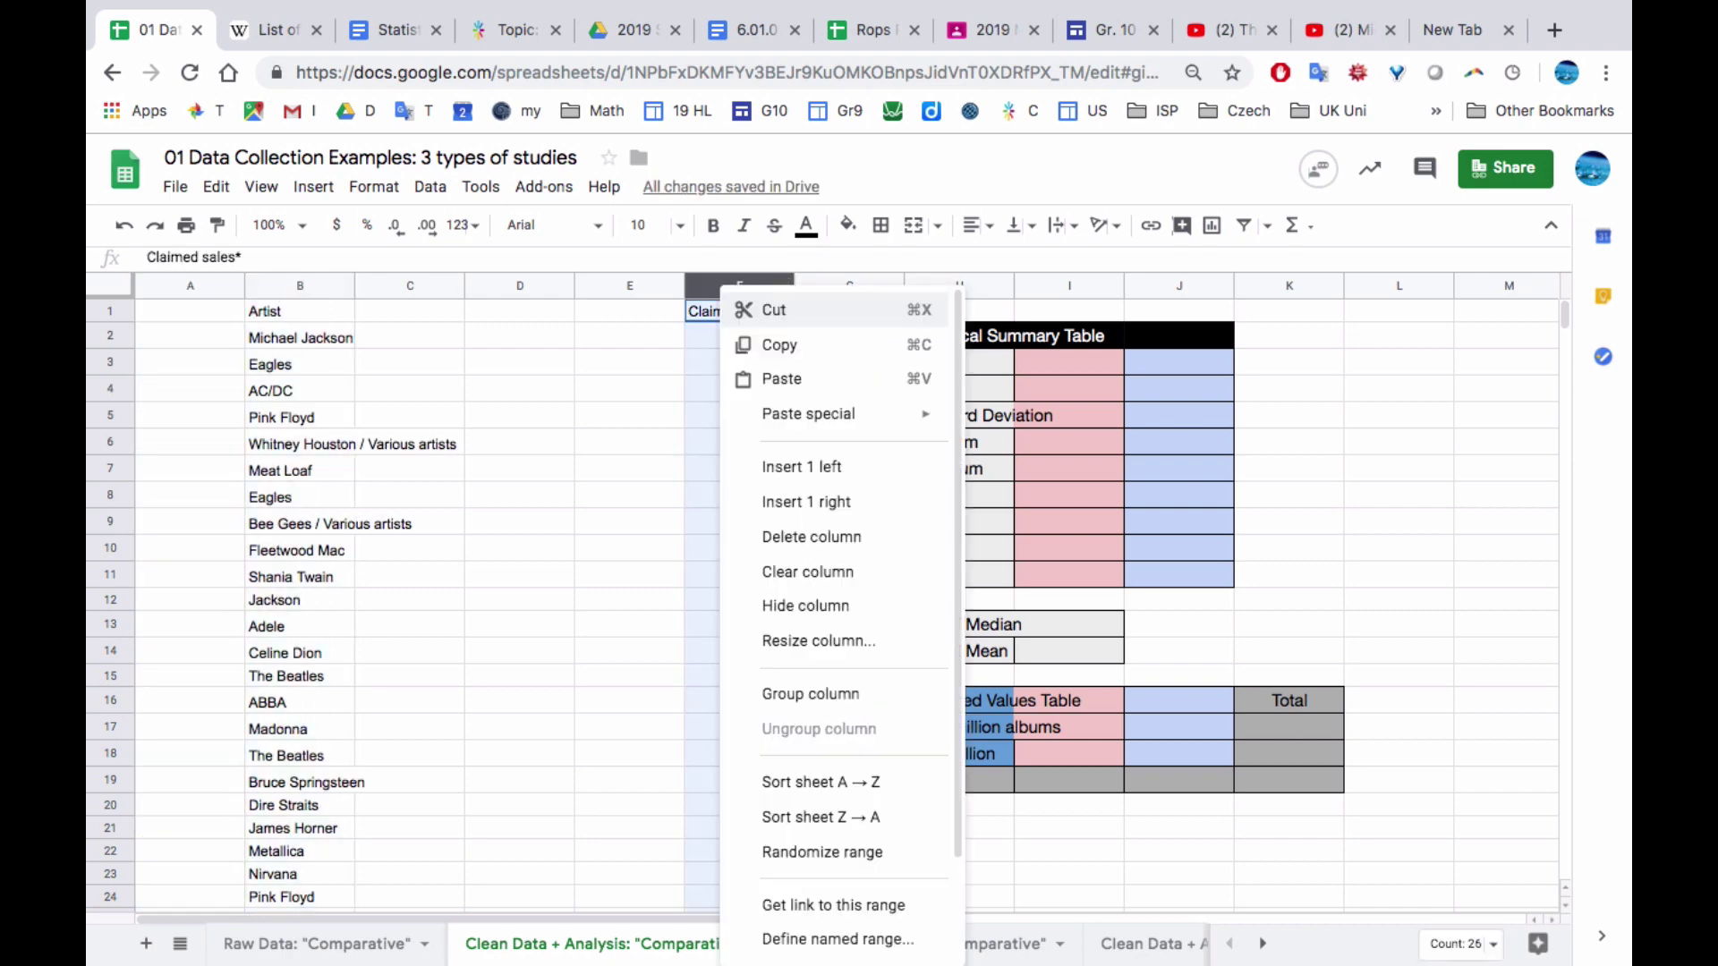
pyautogui.press('Escape')
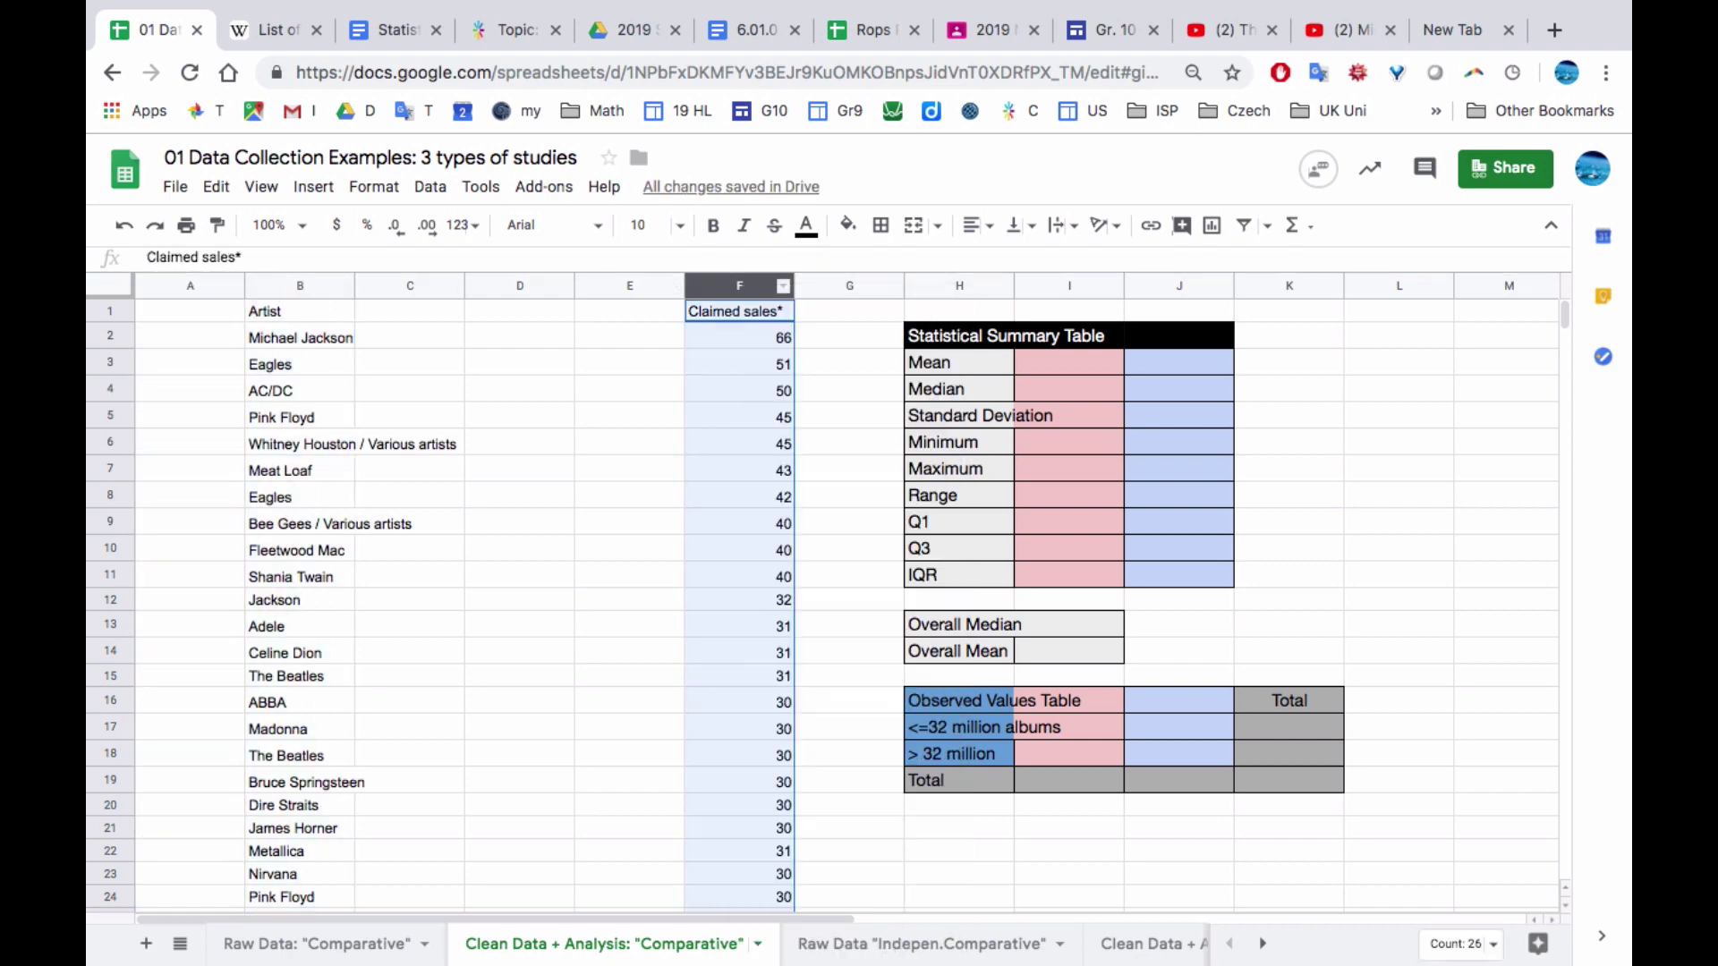
pyautogui.moveTo(740, 286); pyautogui.dragTo(400, 285)
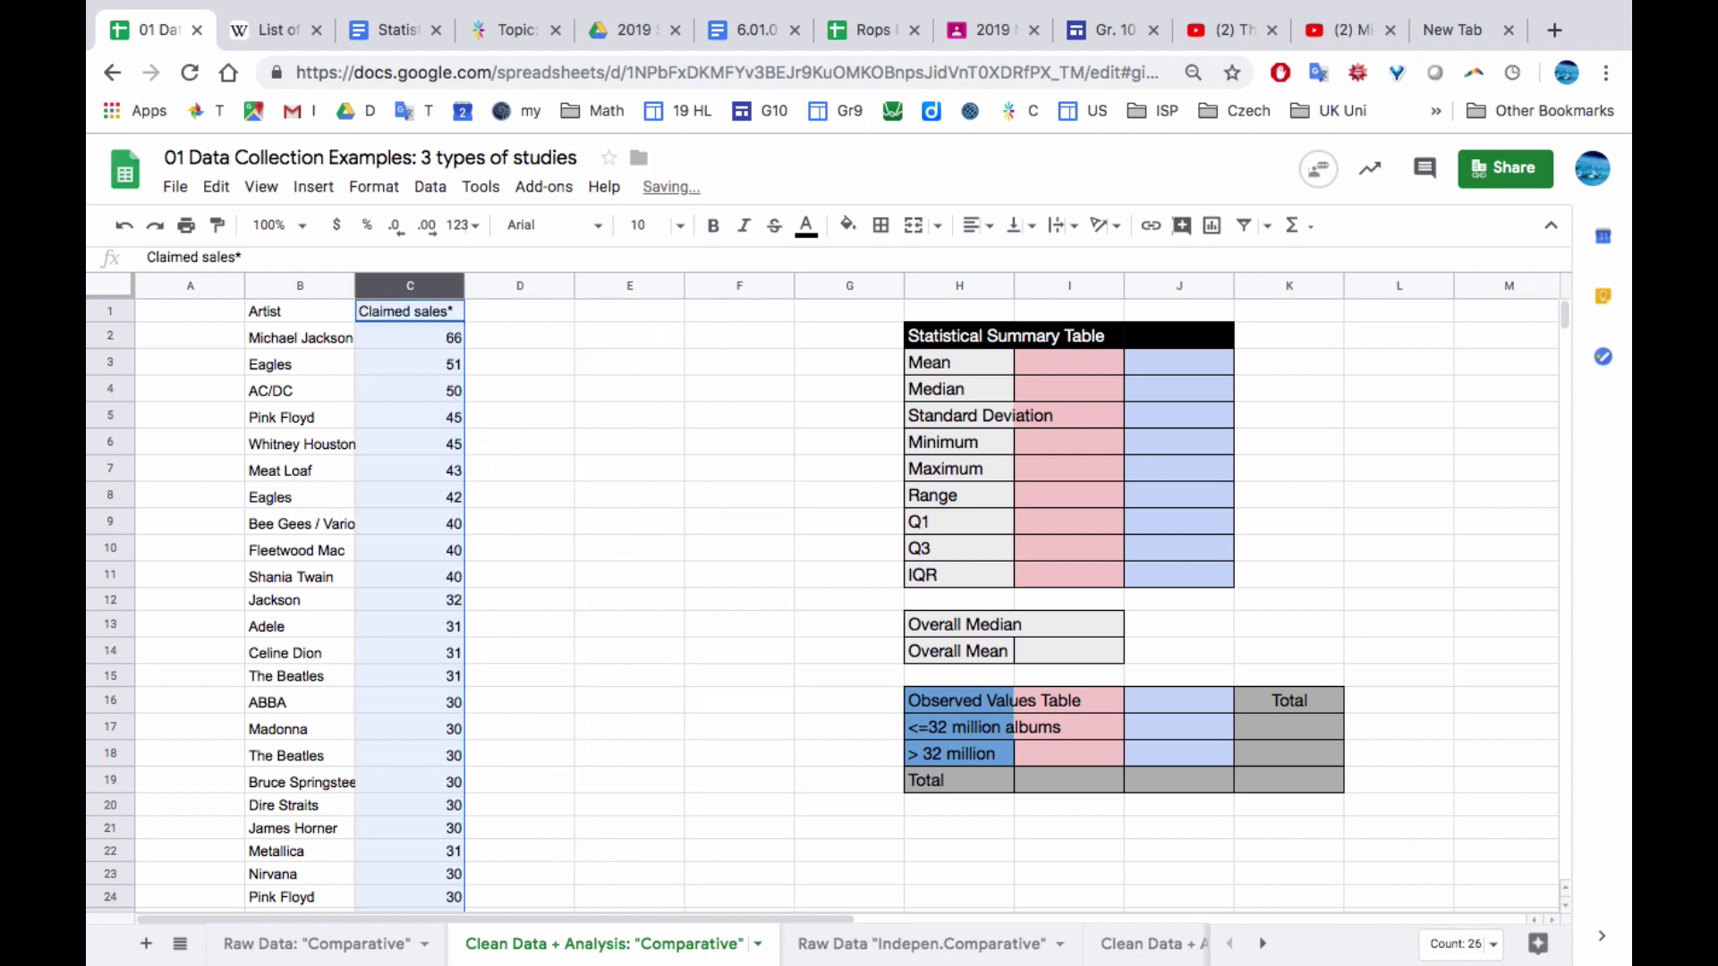
# Enter the category codes s, b and b in cells A2 to A4 beside the first three artists
pyautogui.click(190, 336)
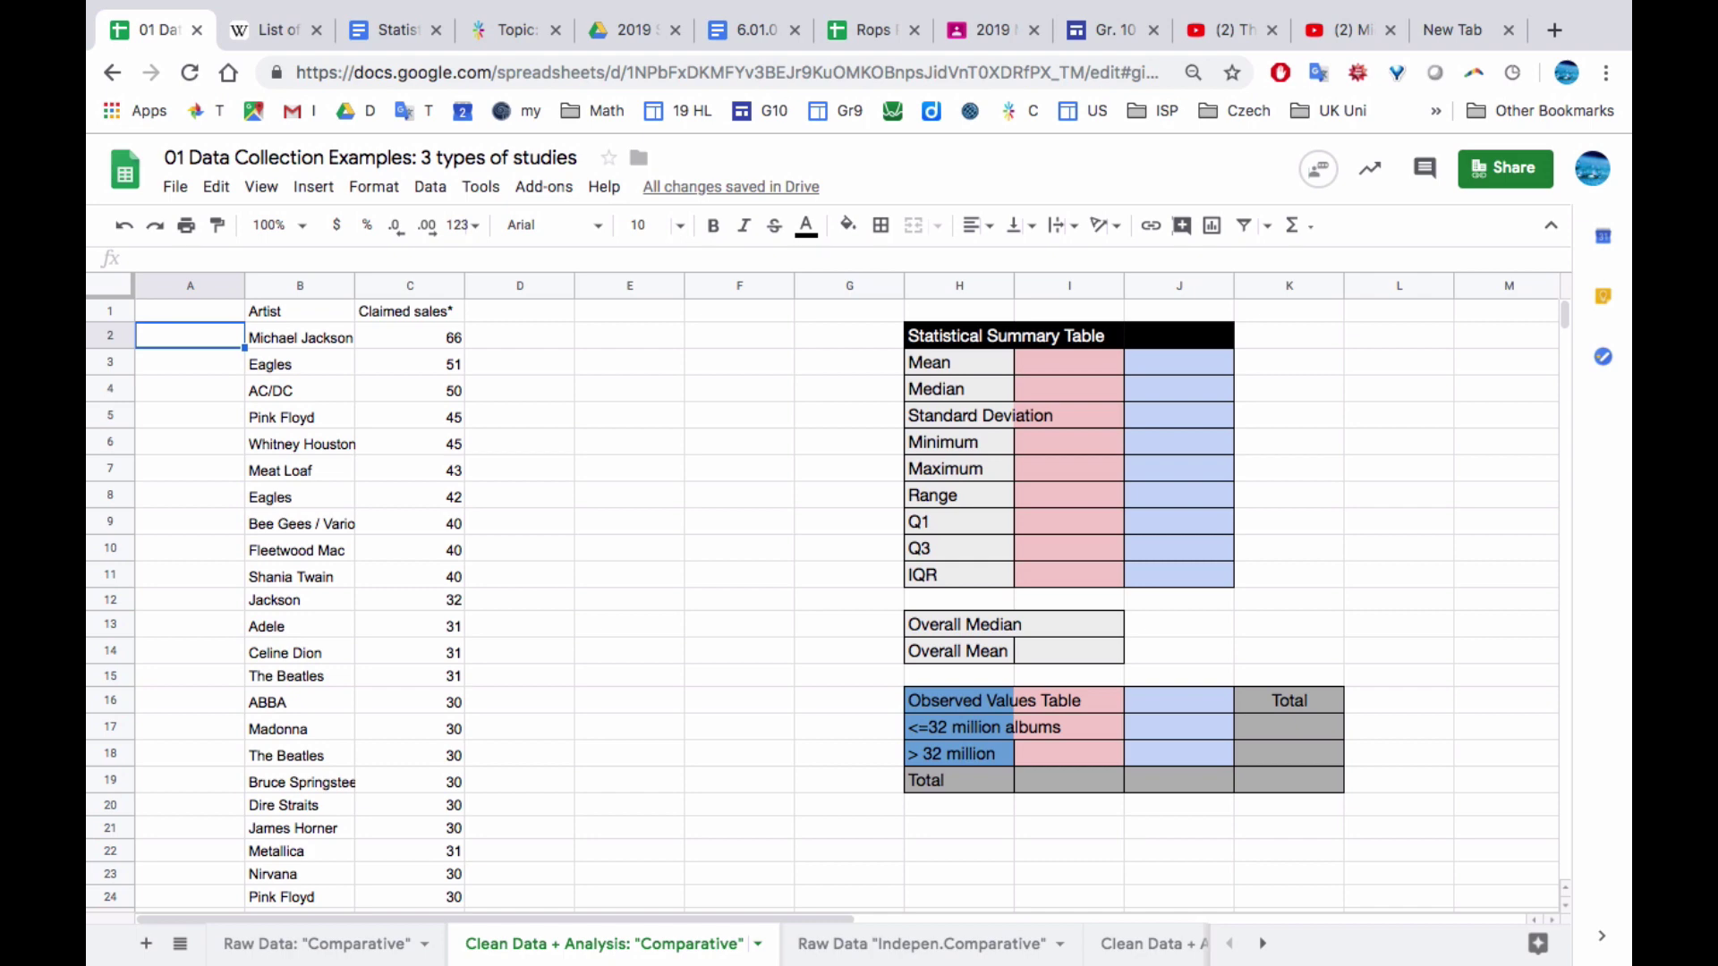
pyautogui.write('s')
pyautogui.press('Return')
pyautogui.write('b')
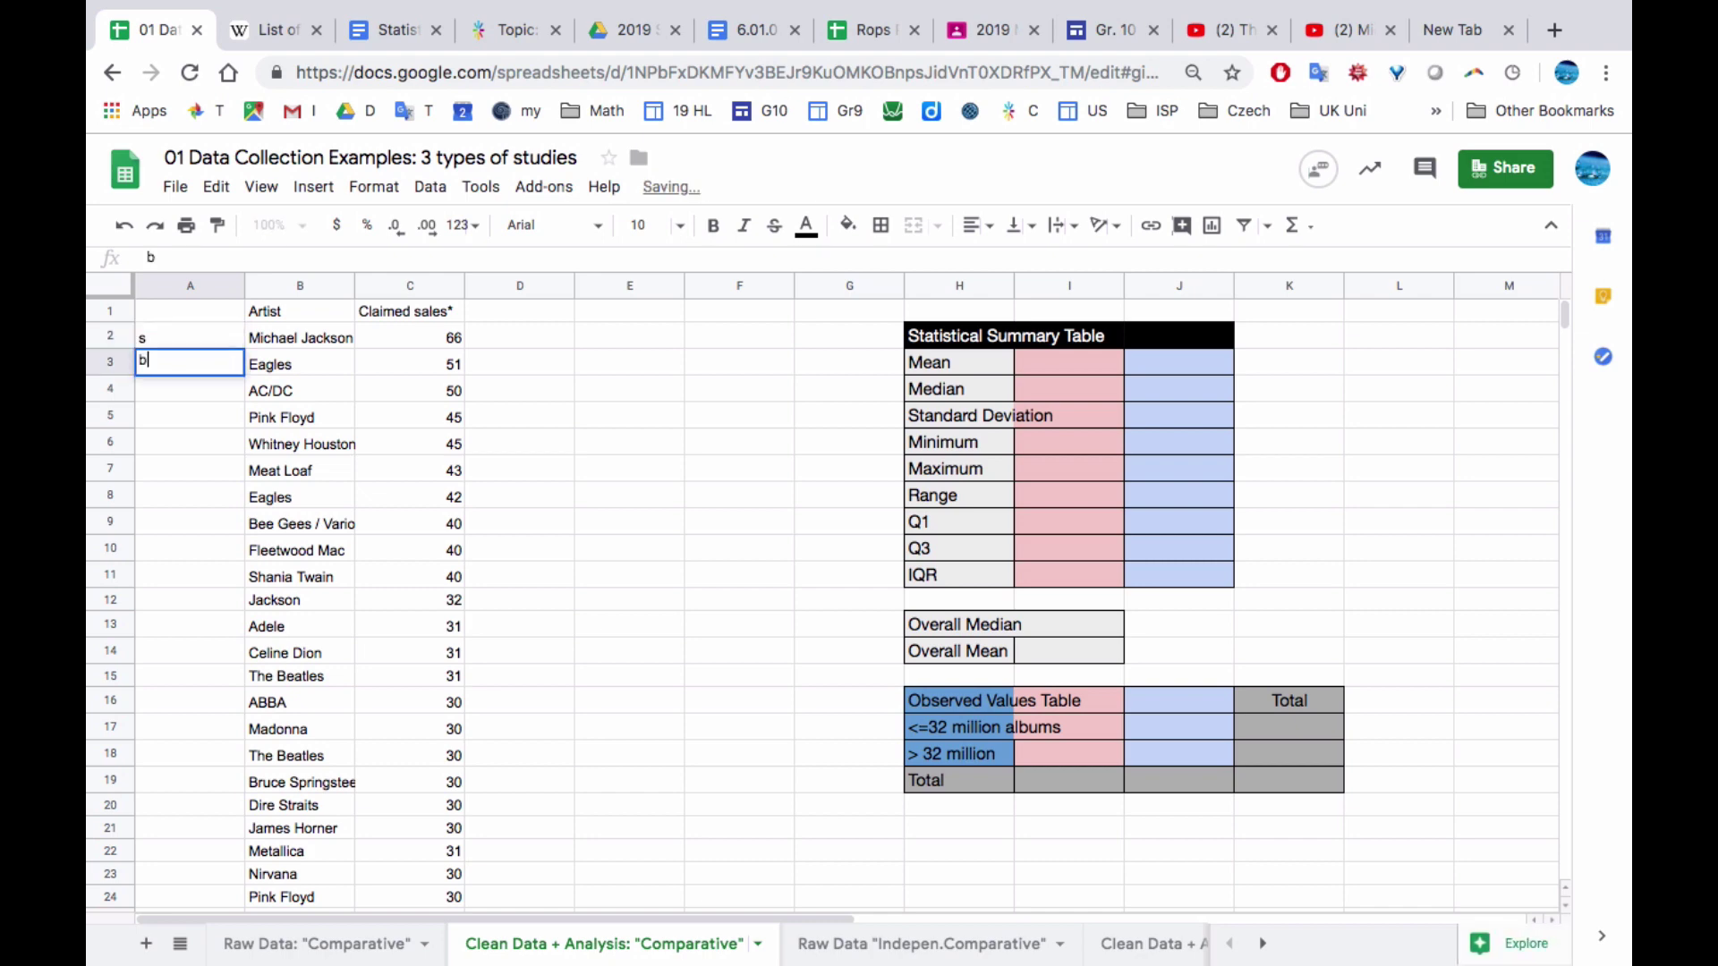
pyautogui.press('Return')
pyautogui.write('b')
pyautogui.press('Return')
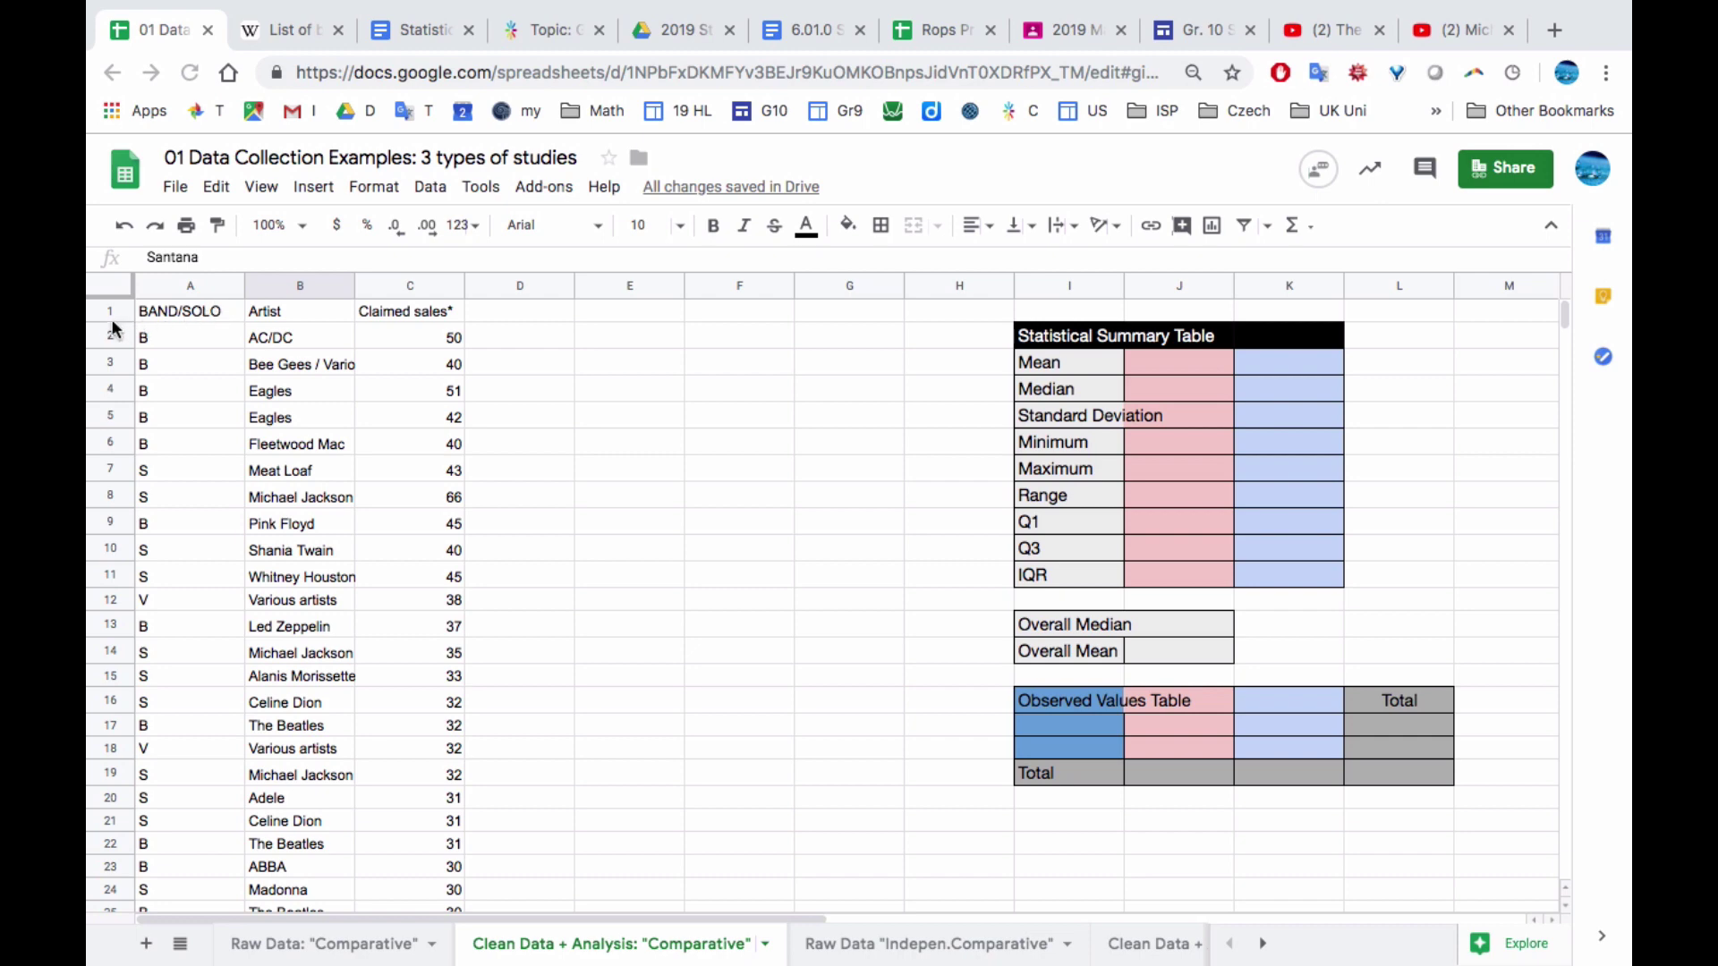
# Create a filter on columns A to C and sort the rows by claimed sales in ascending order
pyautogui.moveTo(143, 310); pyautogui.dragTo(417, 310)
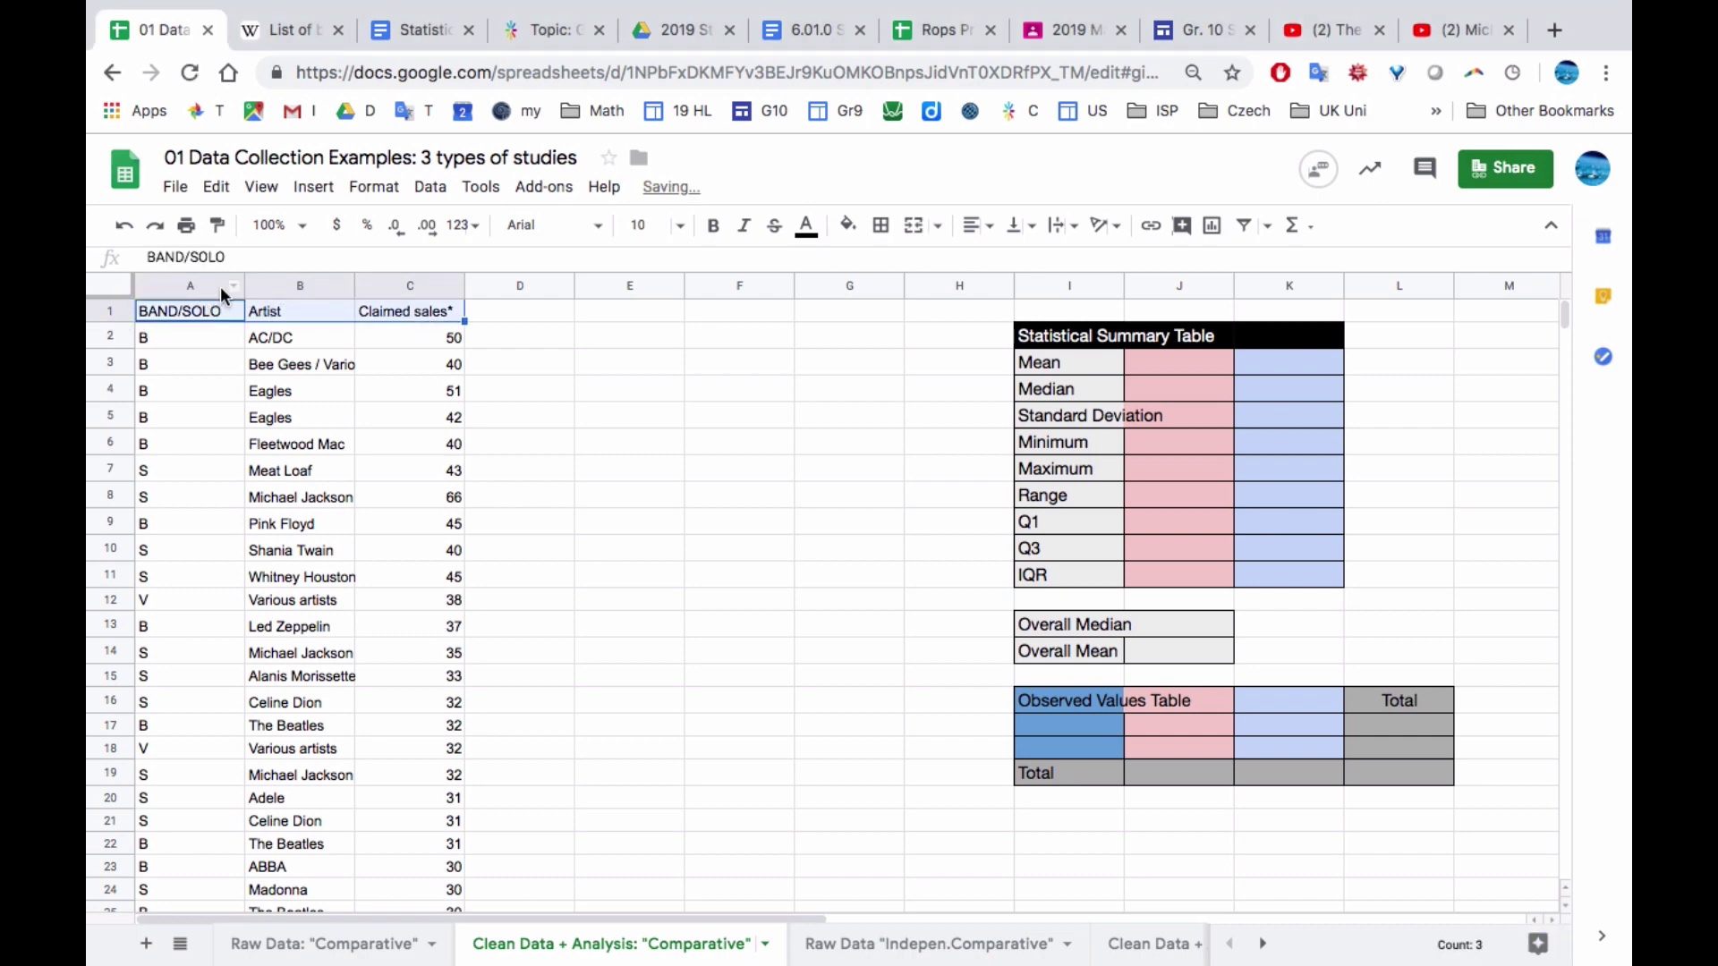
pyautogui.click(165, 284)
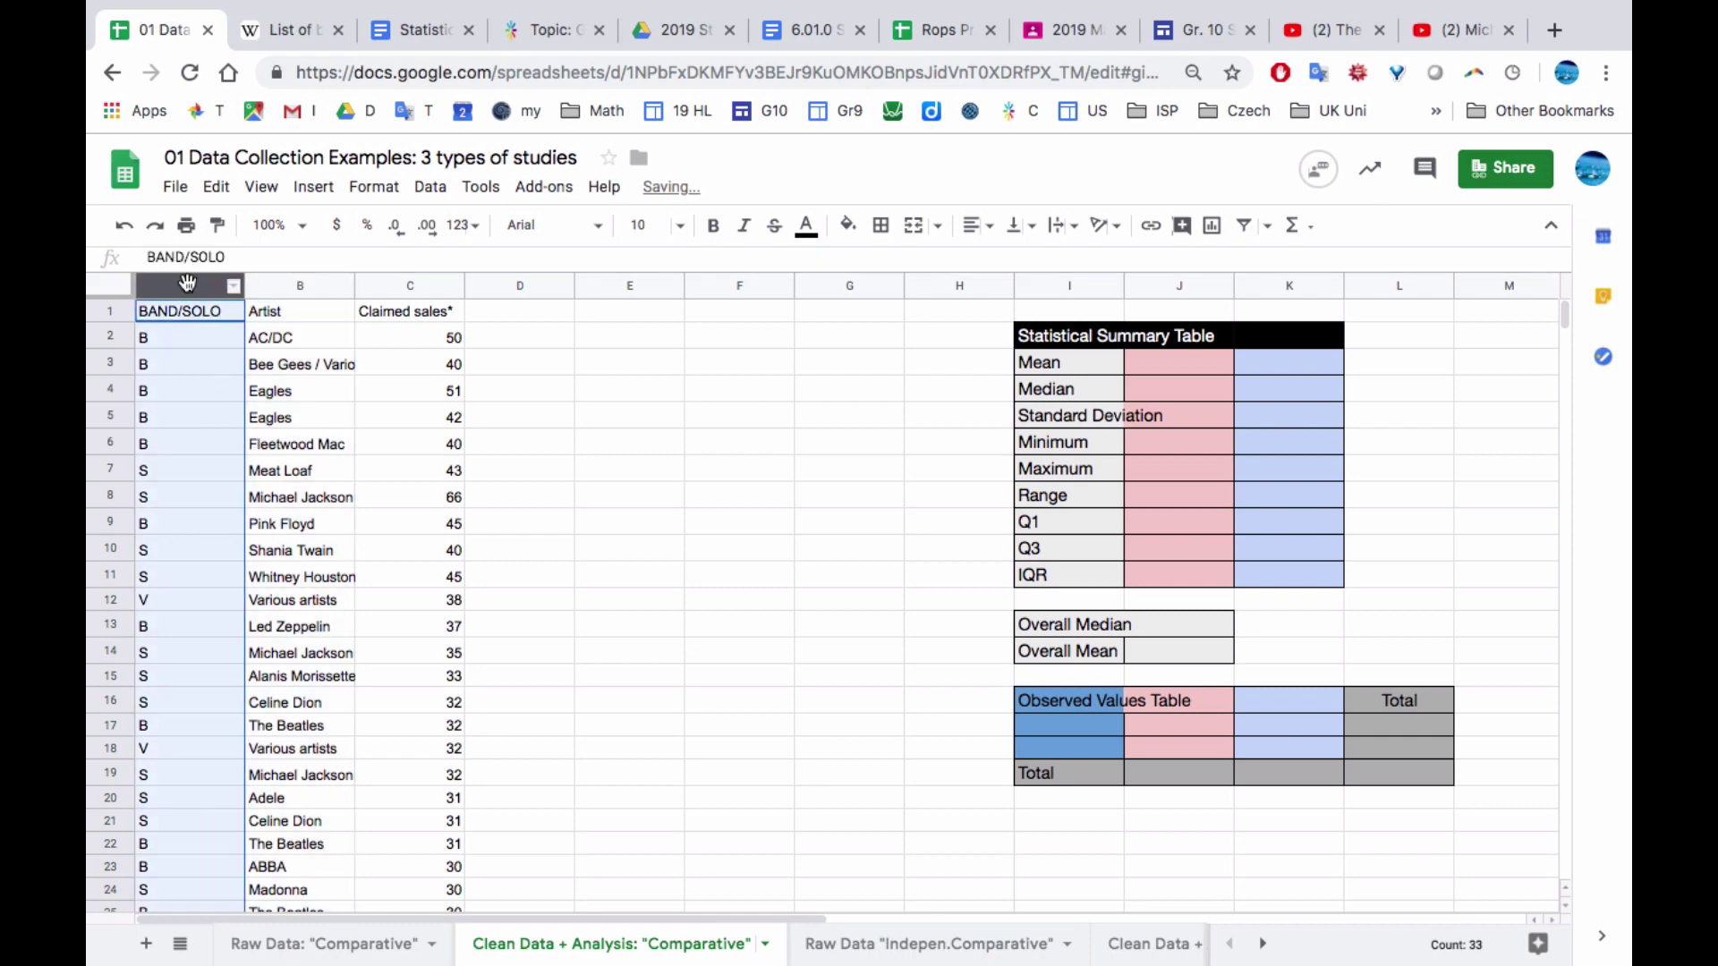
pyautogui.keyDown('shift'); pyautogui.click(286, 285); pyautogui.keyUp('shift')
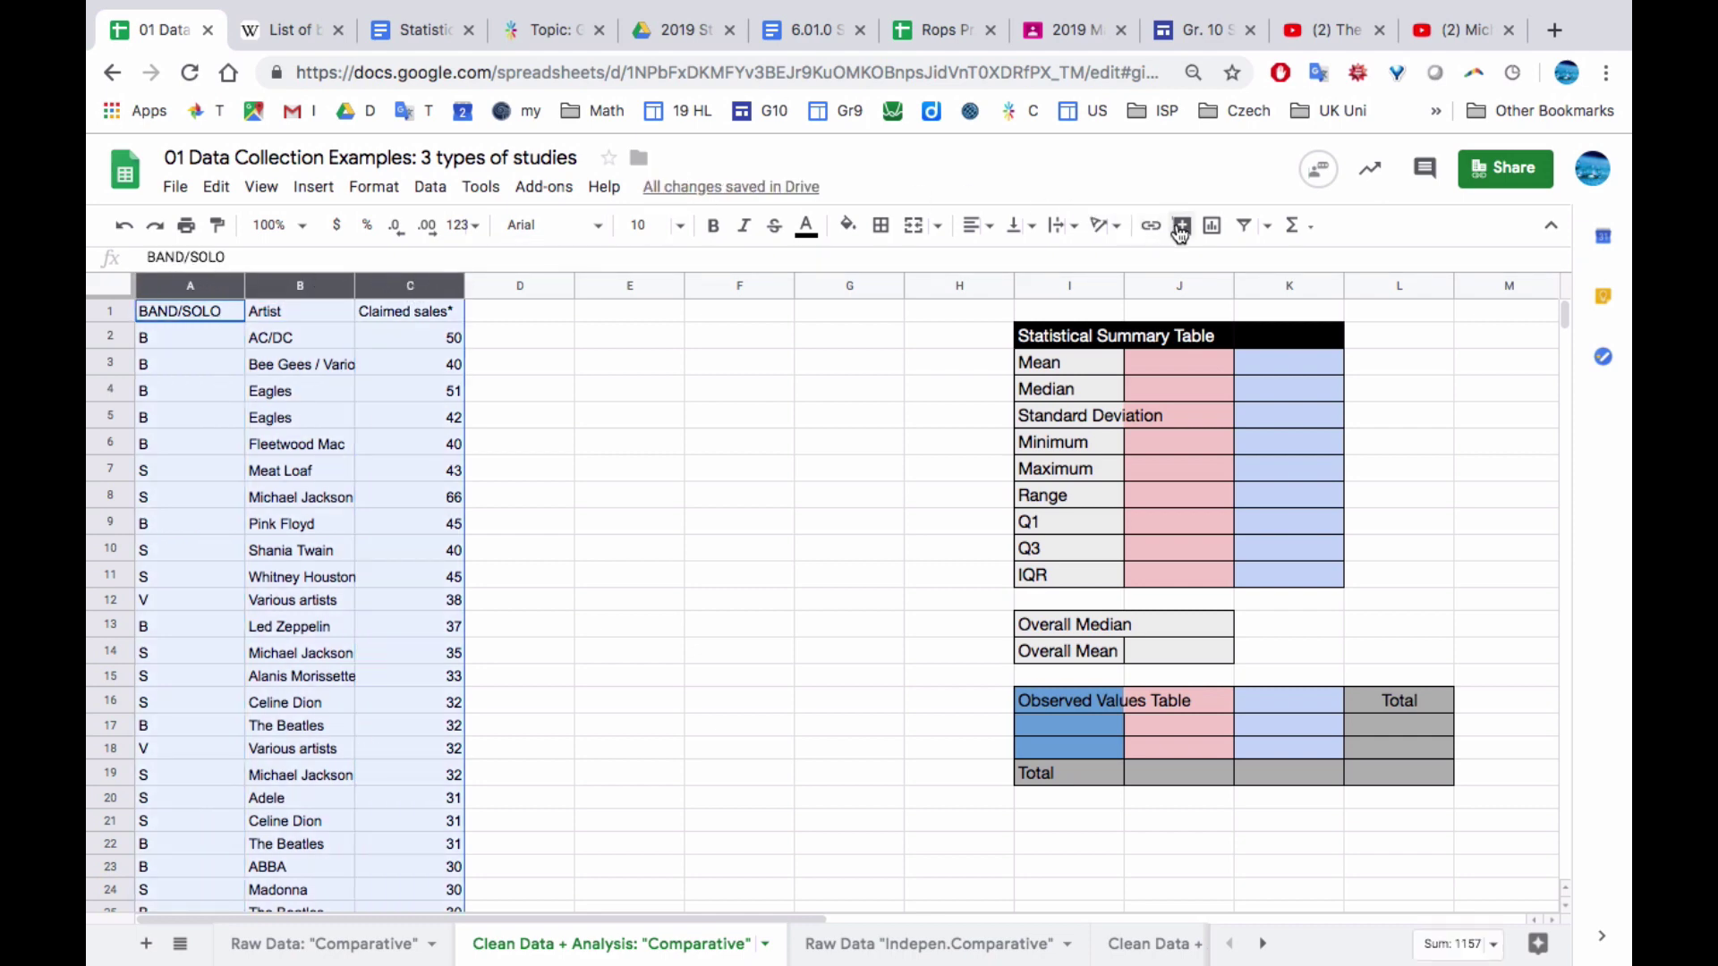
pyautogui.click(1243, 224)
pyautogui.click(626, 371)
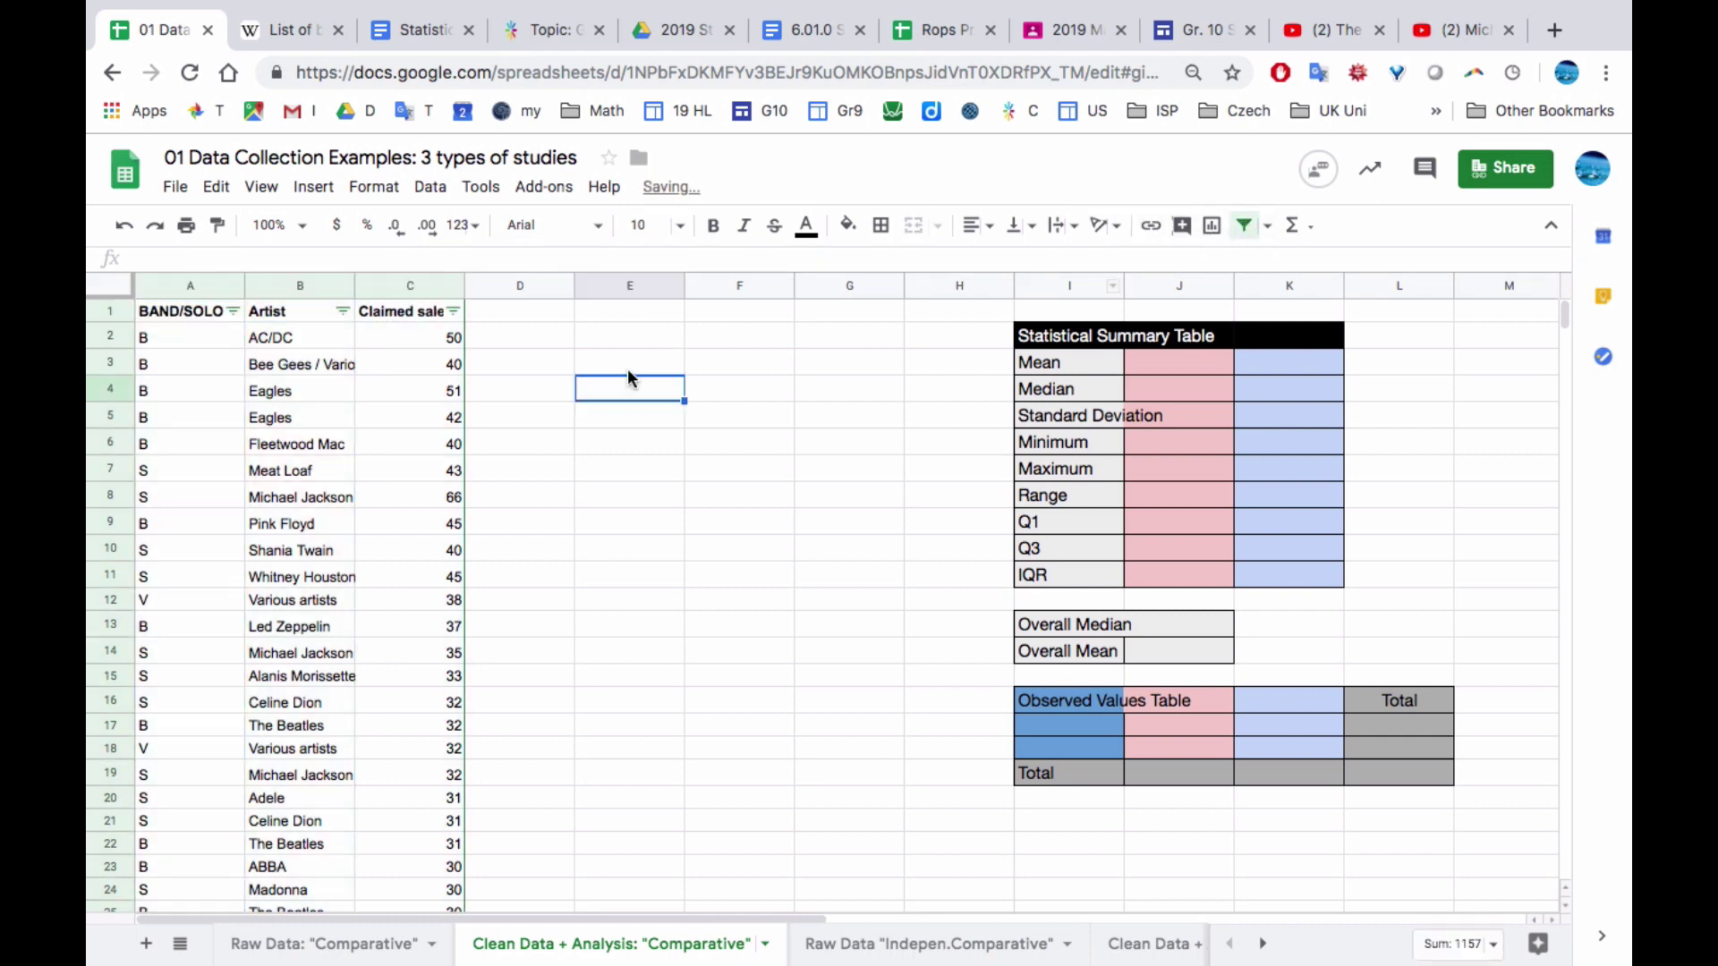
pyautogui.click(453, 311)
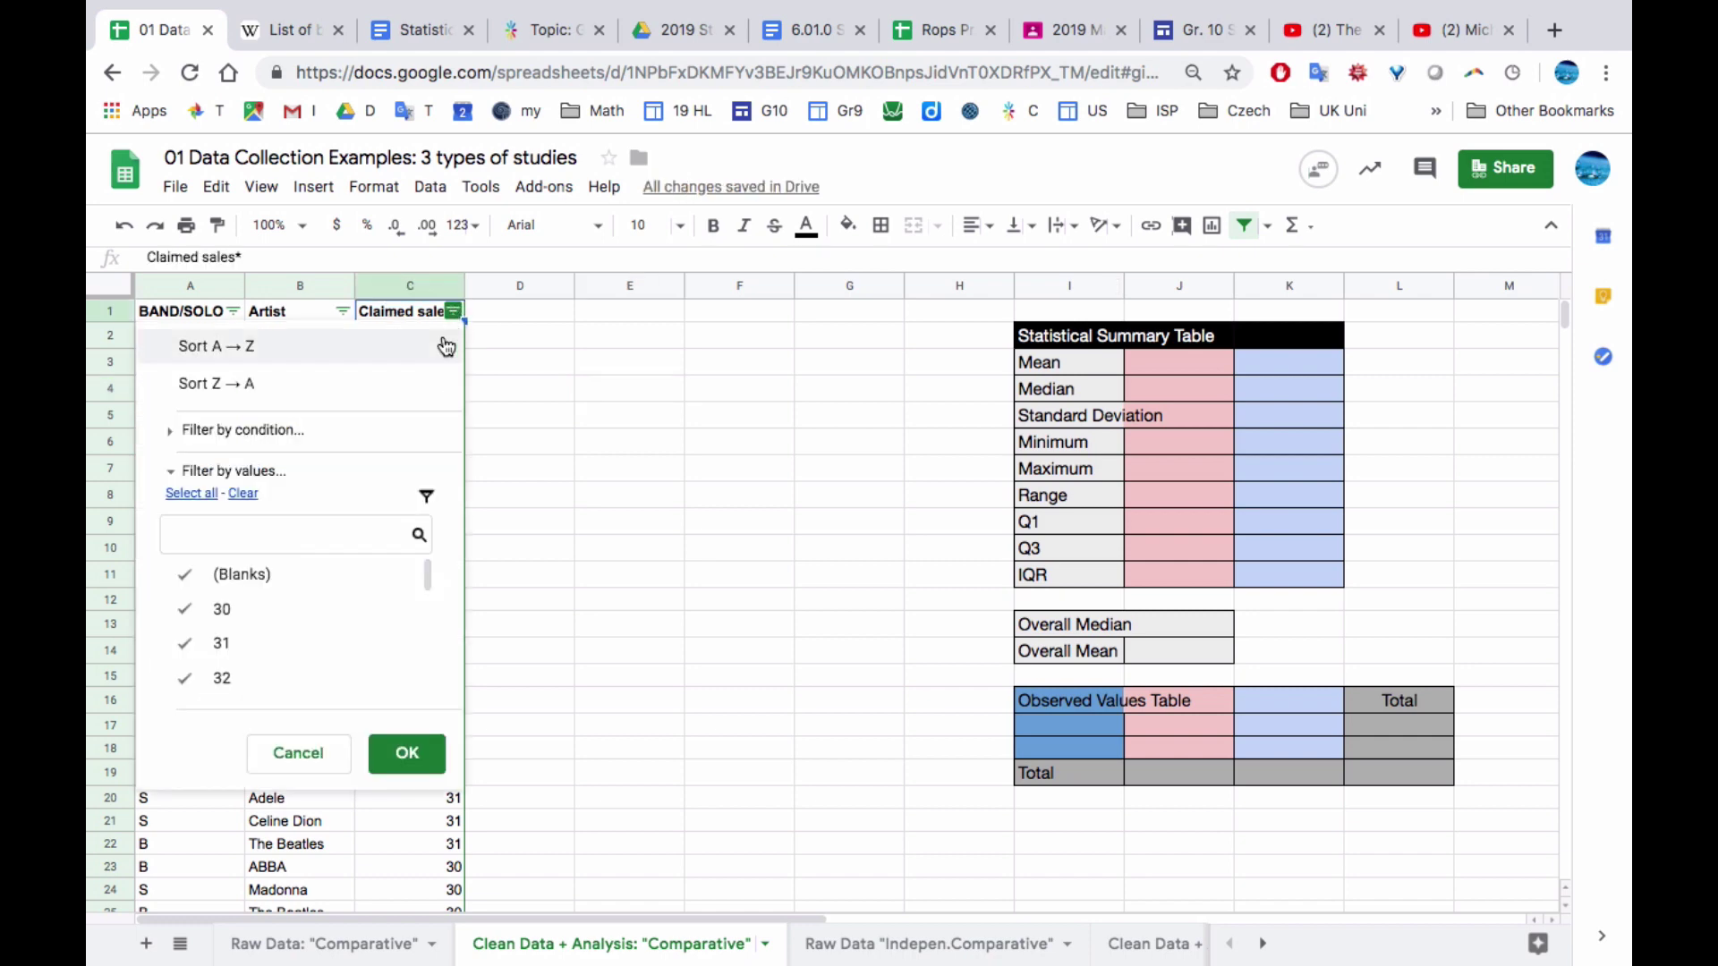
pyautogui.click(302, 349)
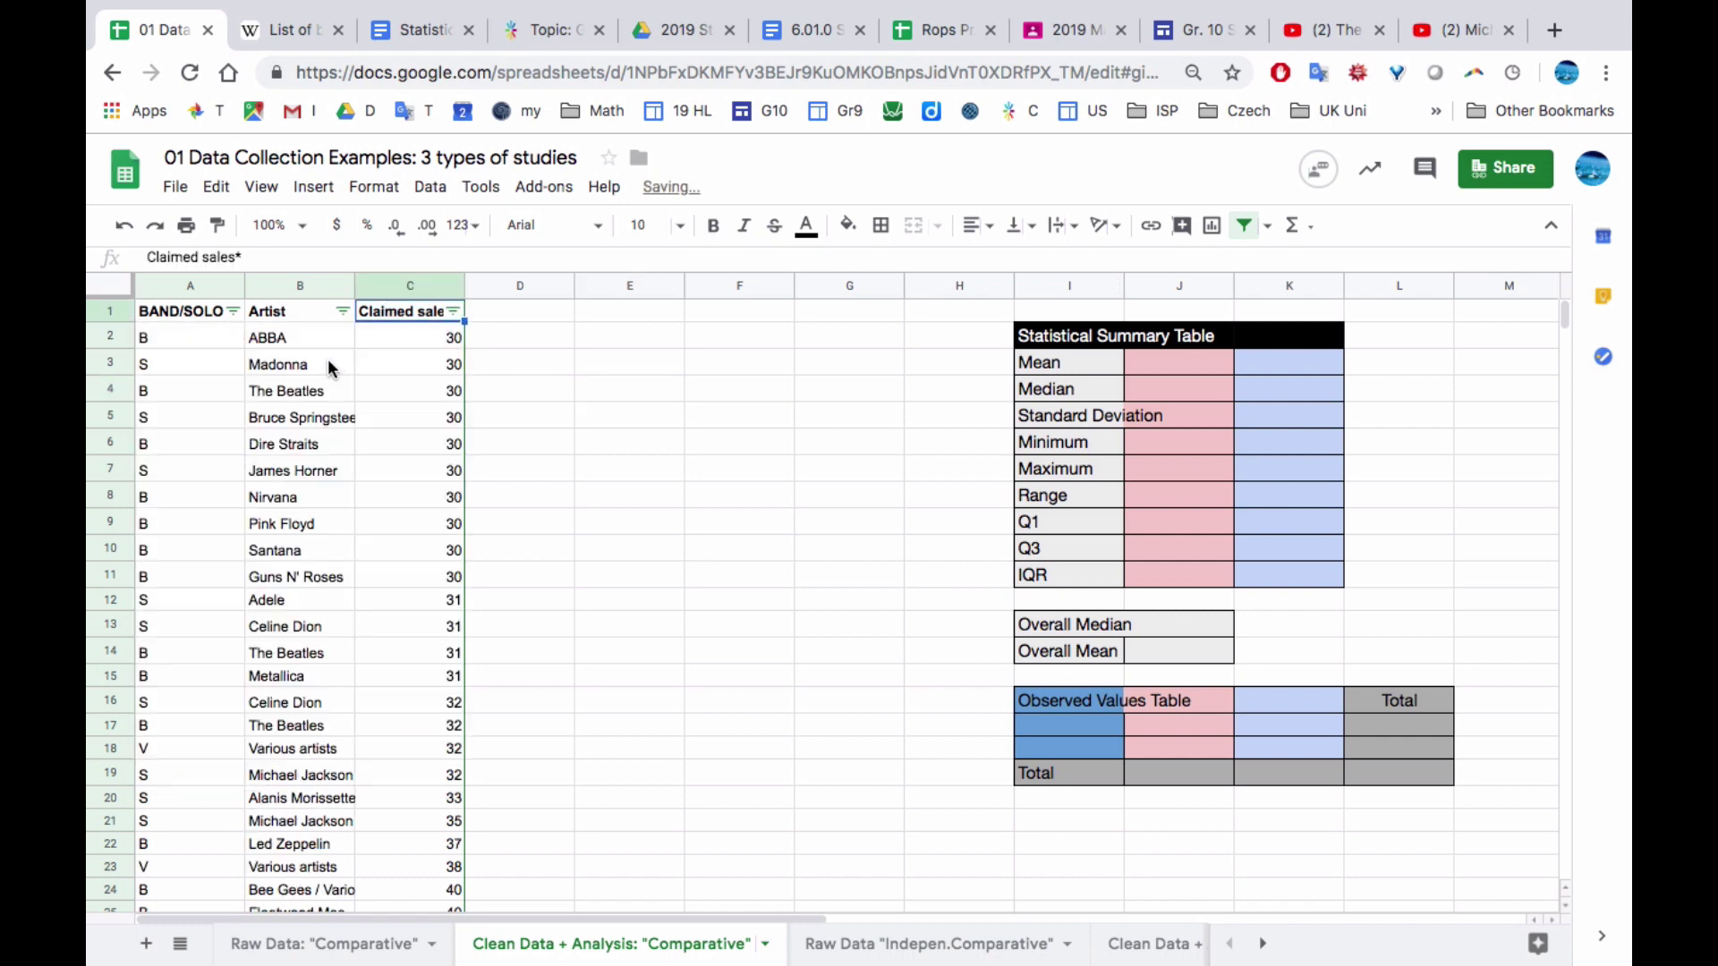
# Sort the rows by claimed sales Z → A, followed by a BAND/SOLO sort A → Z to group the categories
pyautogui.click(454, 312)
pyautogui.click(404, 384)
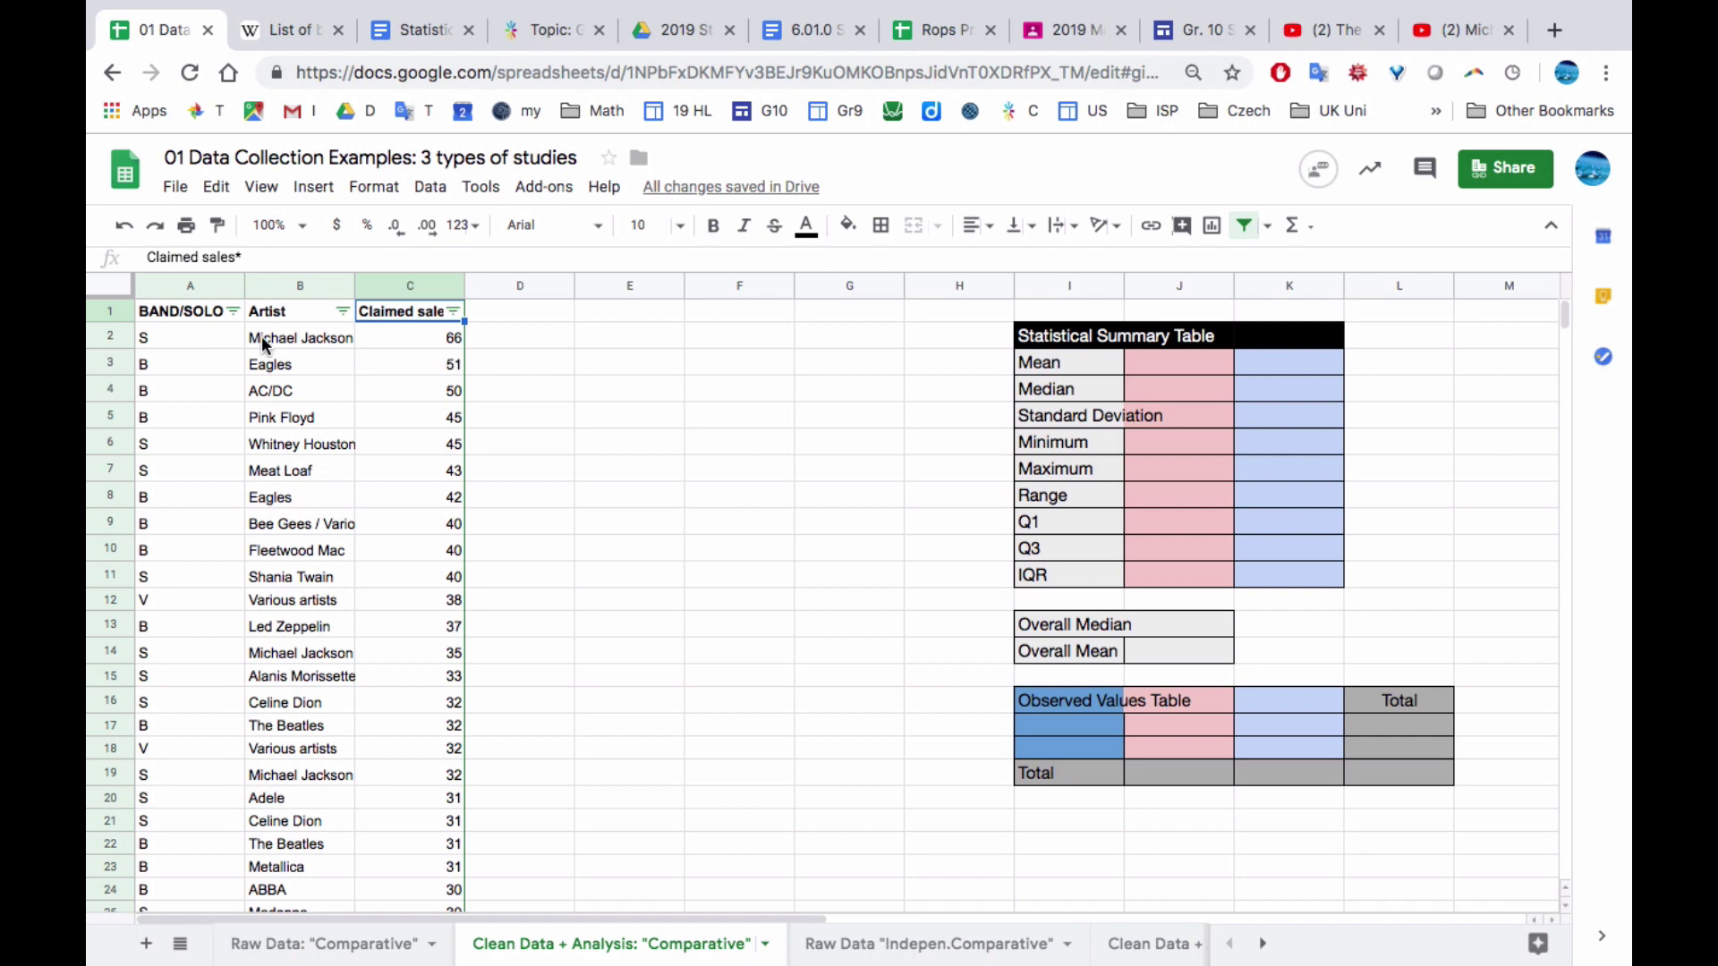
pyautogui.click(233, 312)
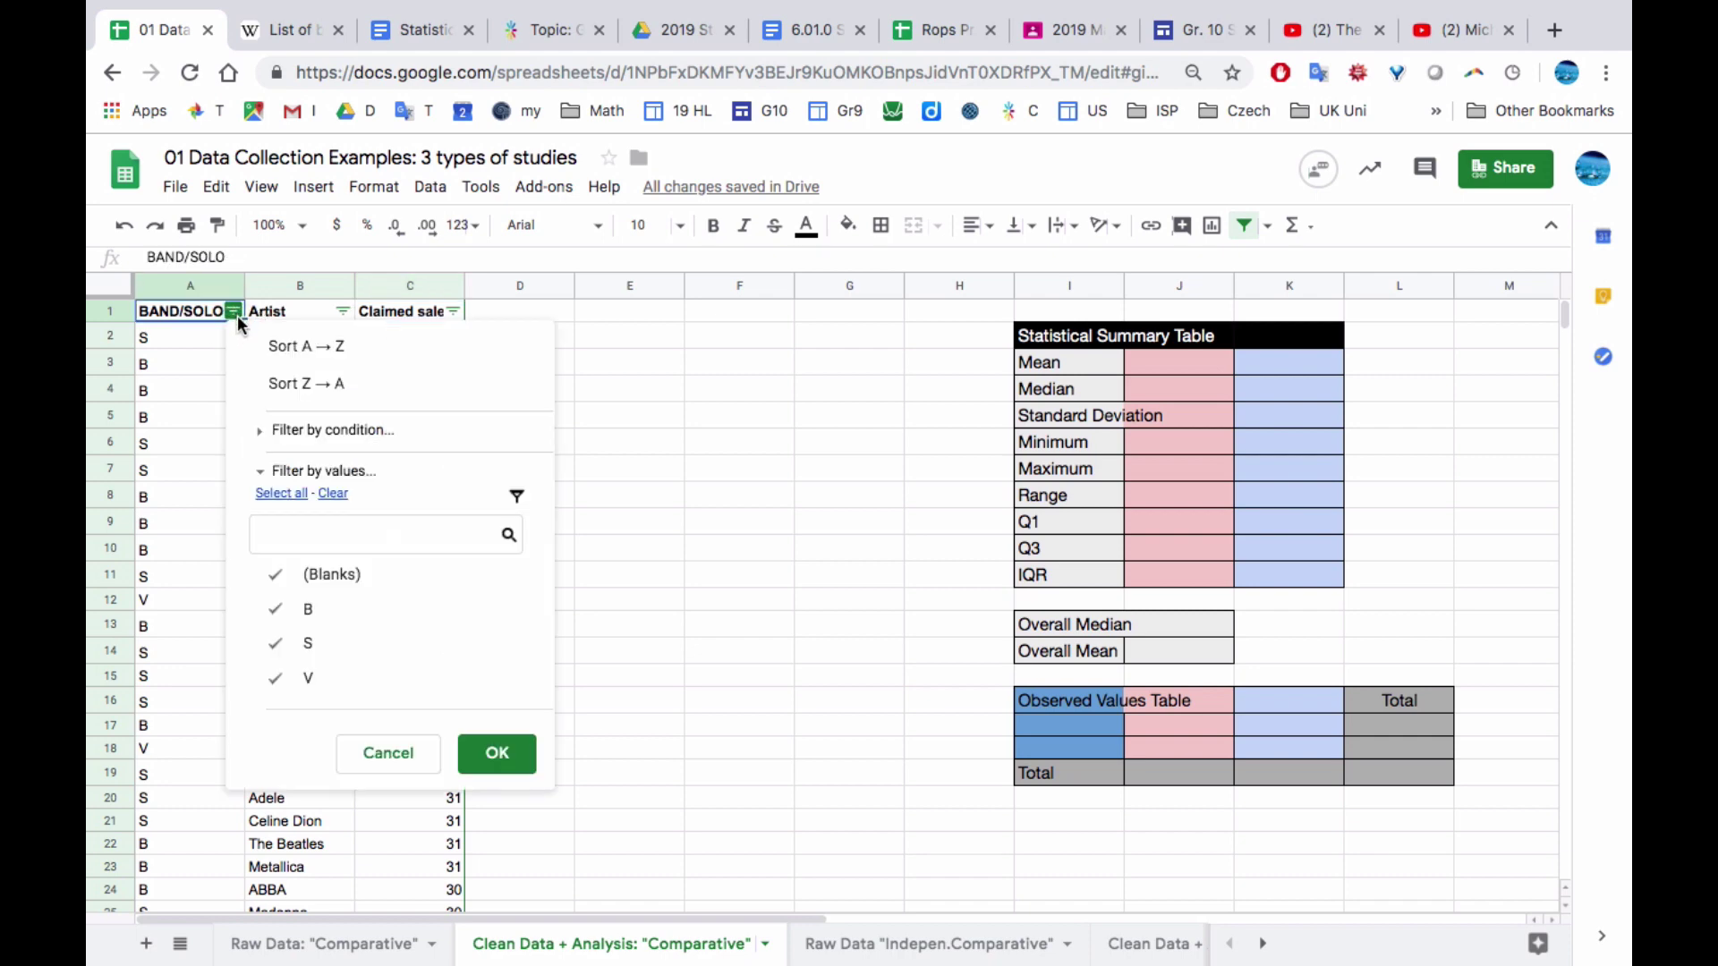
pyautogui.click(273, 362)
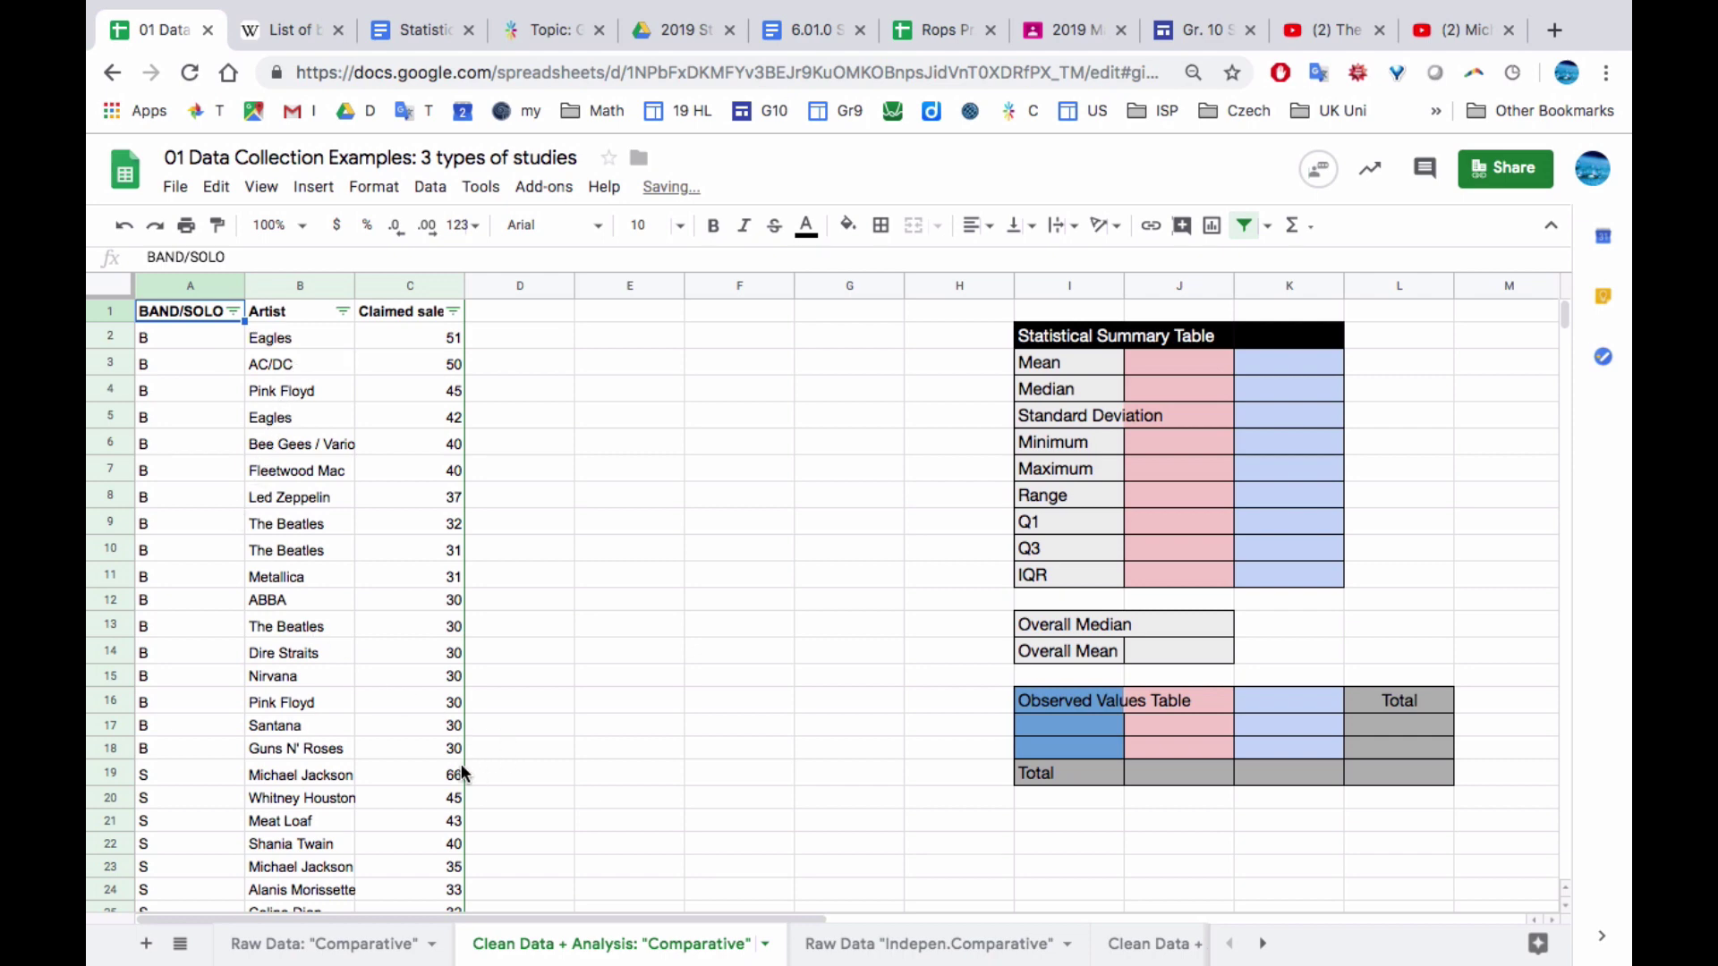
# Fill the band rows, cells A2:C18, with light orange
pyautogui.click(438, 748)
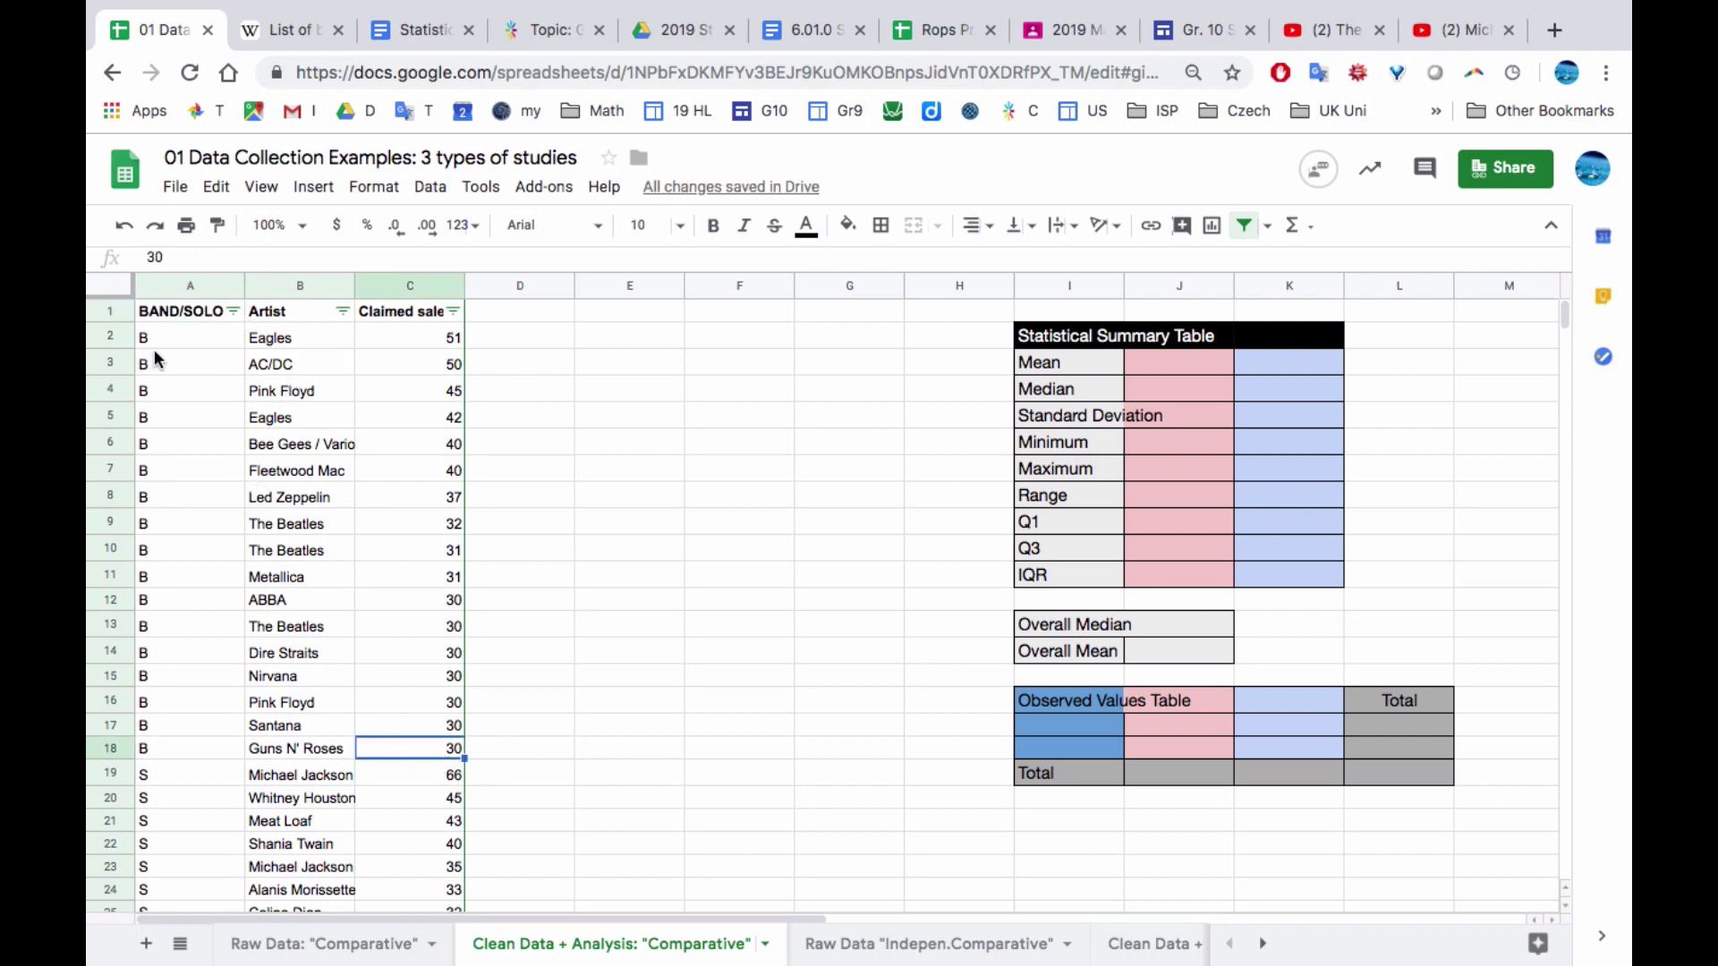
pyautogui.keyDown('shift'); pyautogui.click(190, 338); pyautogui.keyUp('shift')
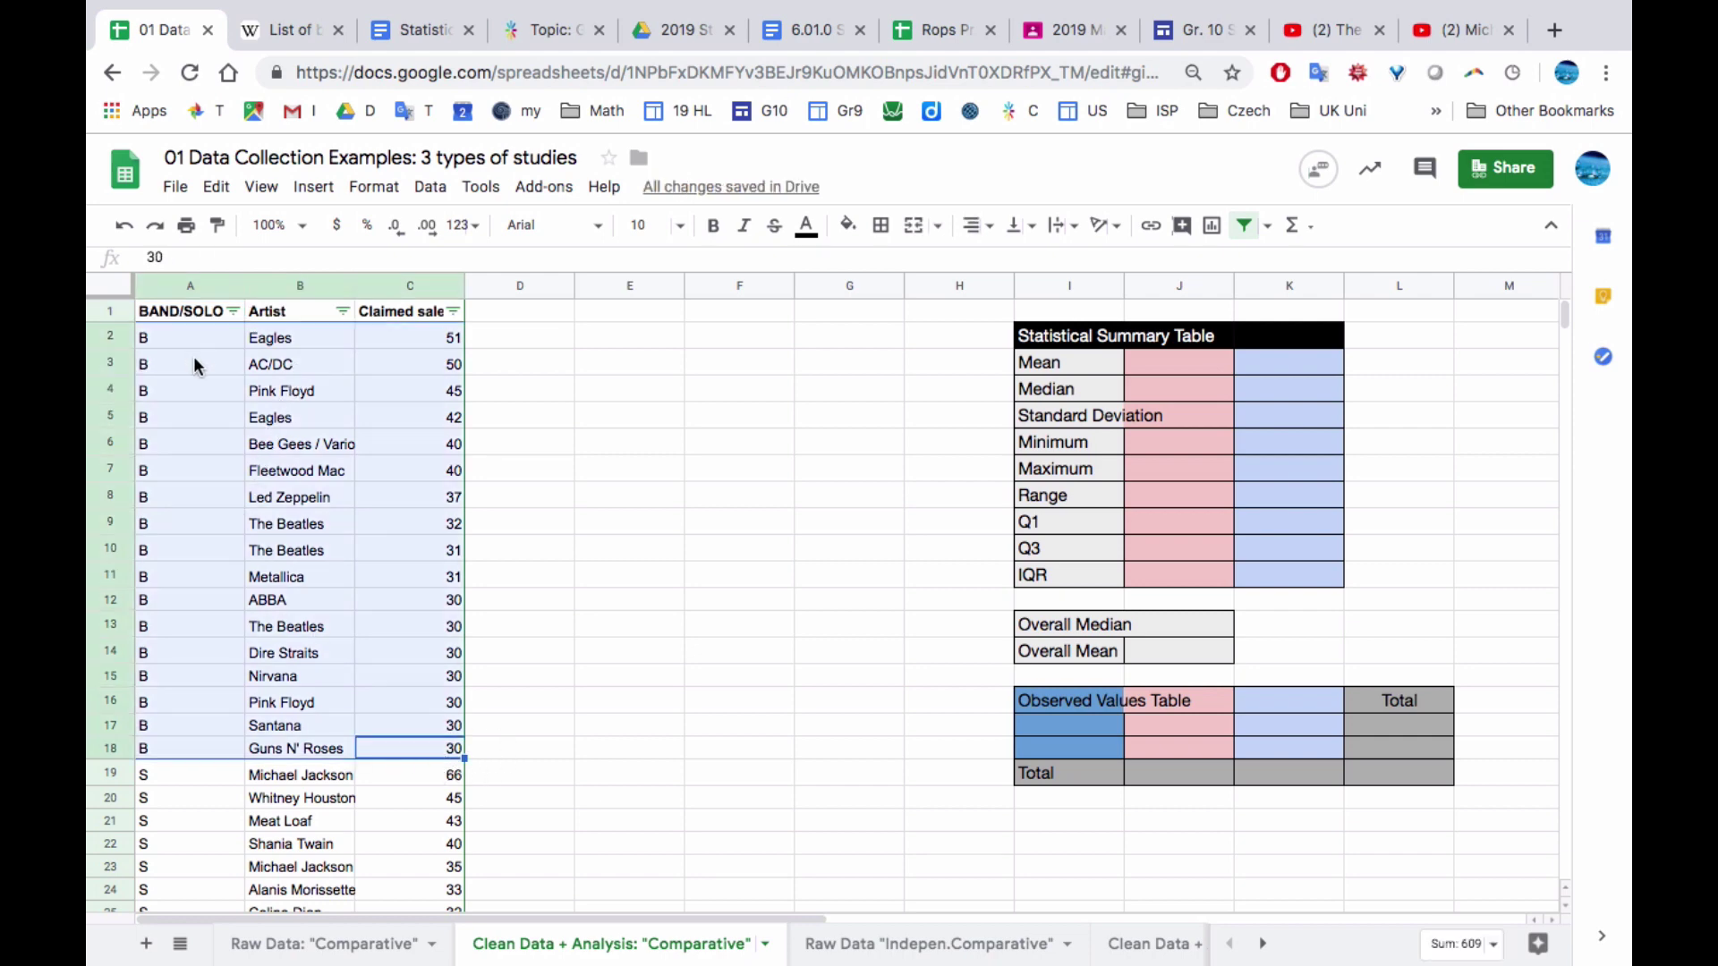
pyautogui.click(847, 226)
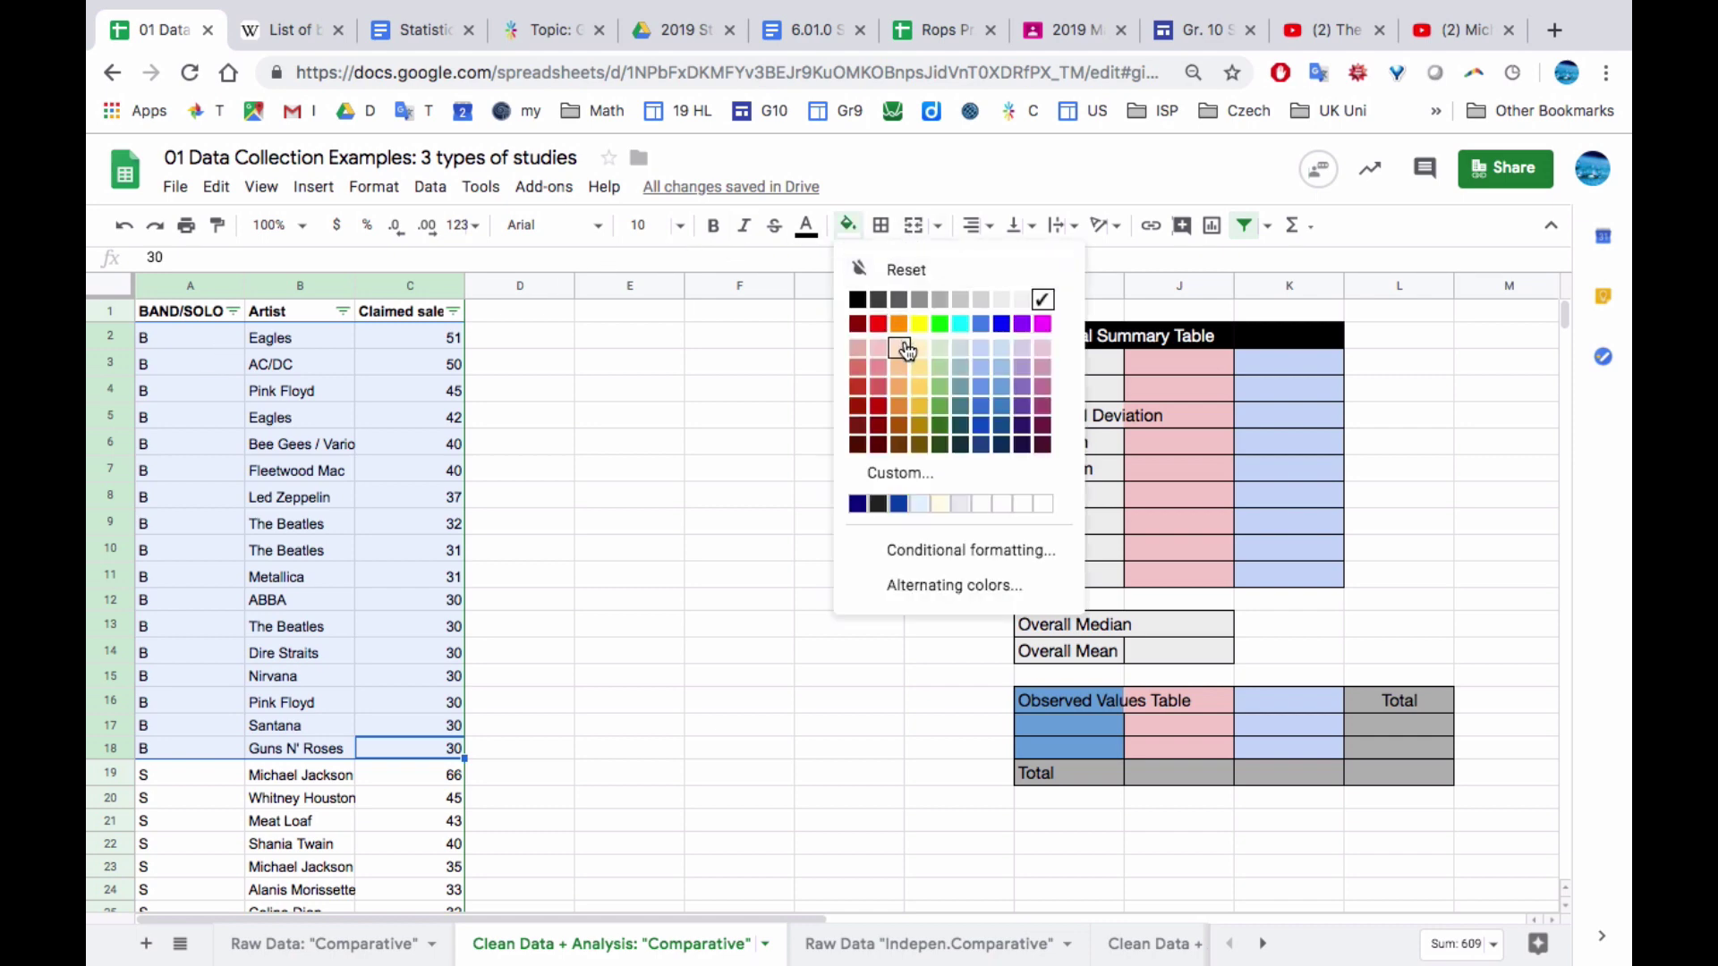
pyautogui.click(898, 349)
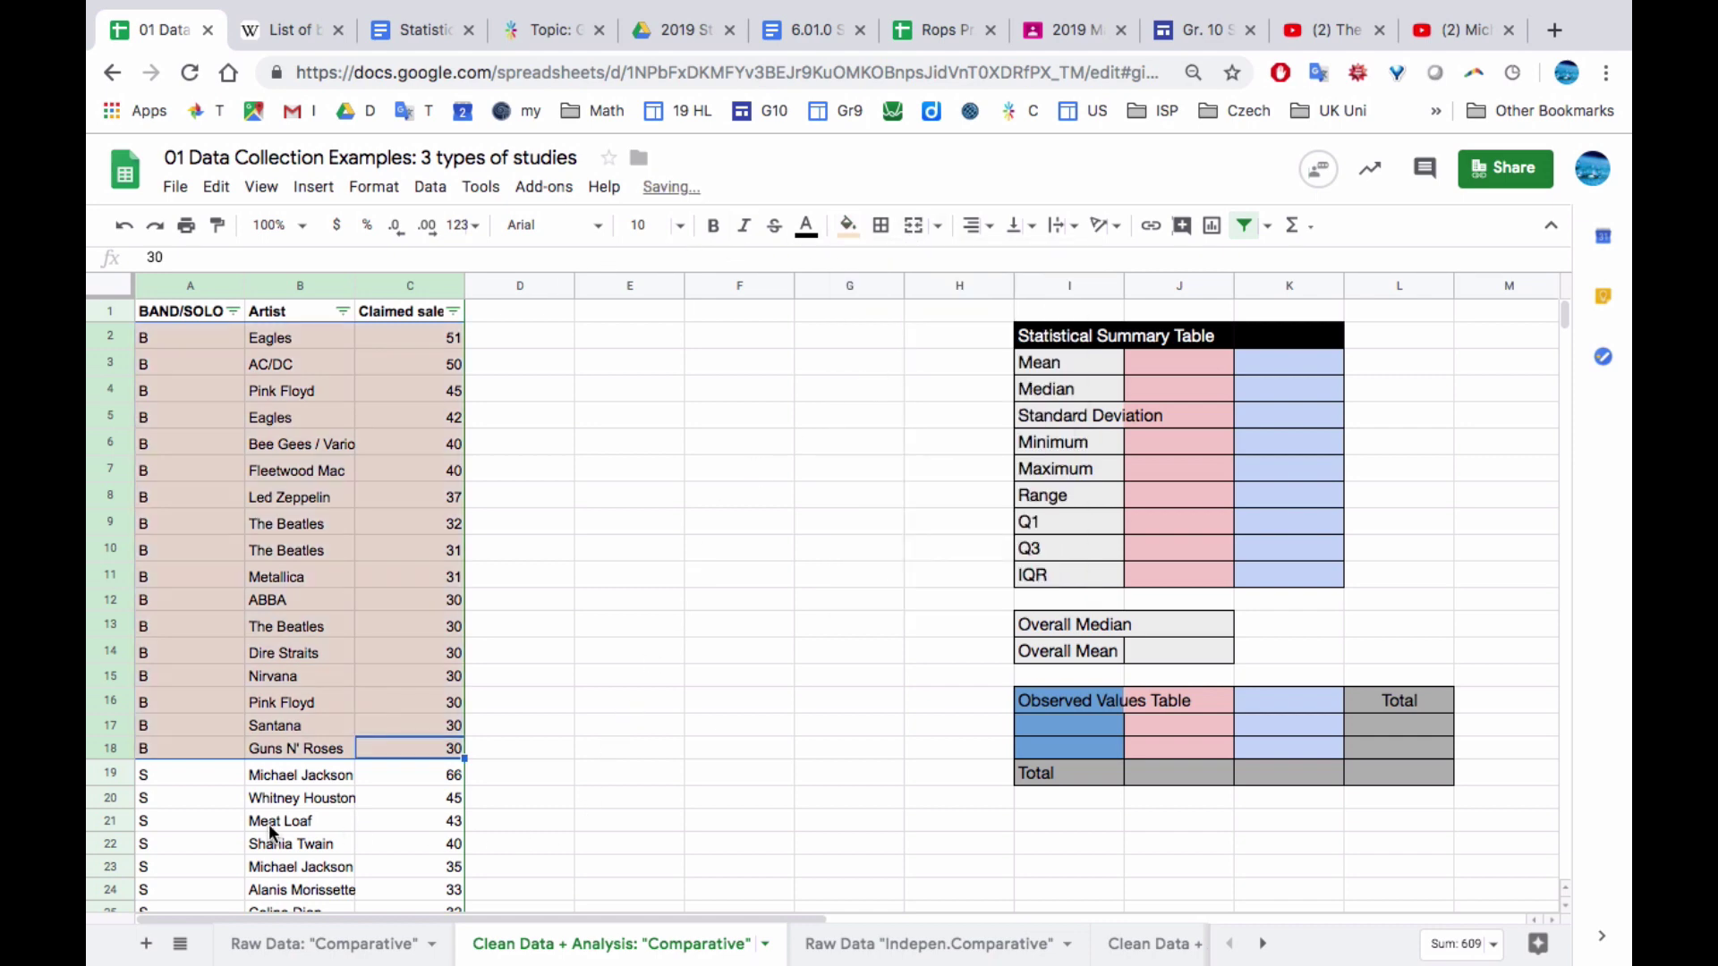
# Fill the solo artist rows, cells A19:C31, with light blue
pyautogui.click(207, 773)
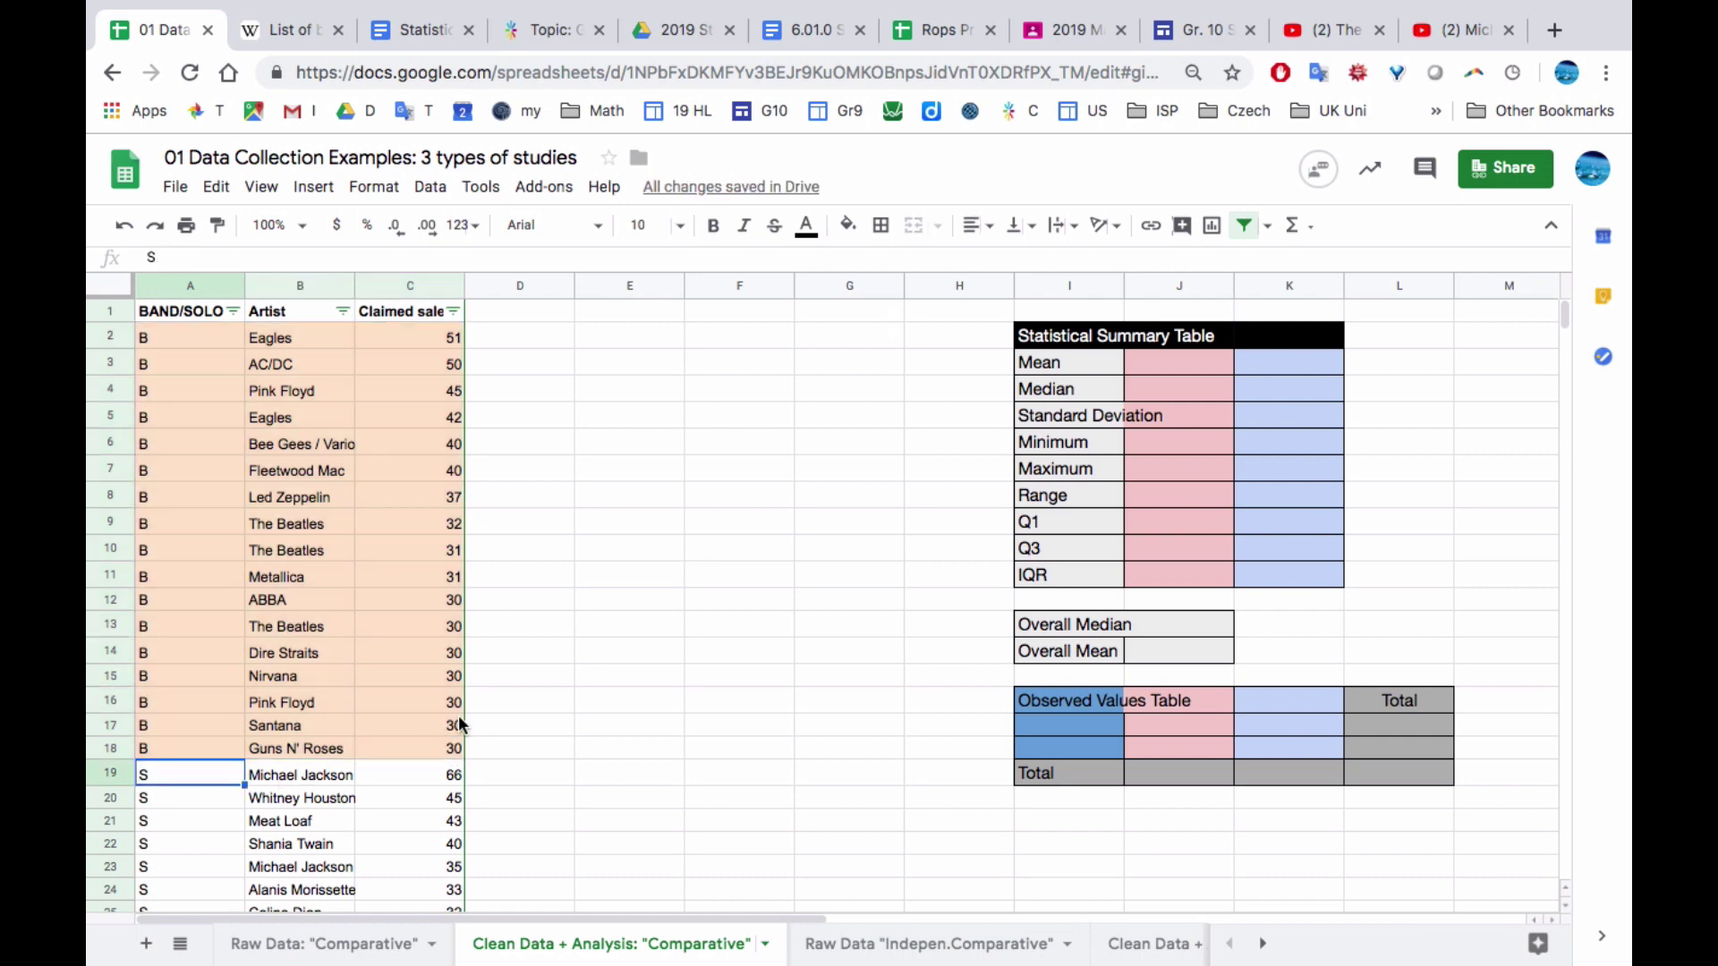
pyautogui.scroll(-6, 564, 795)
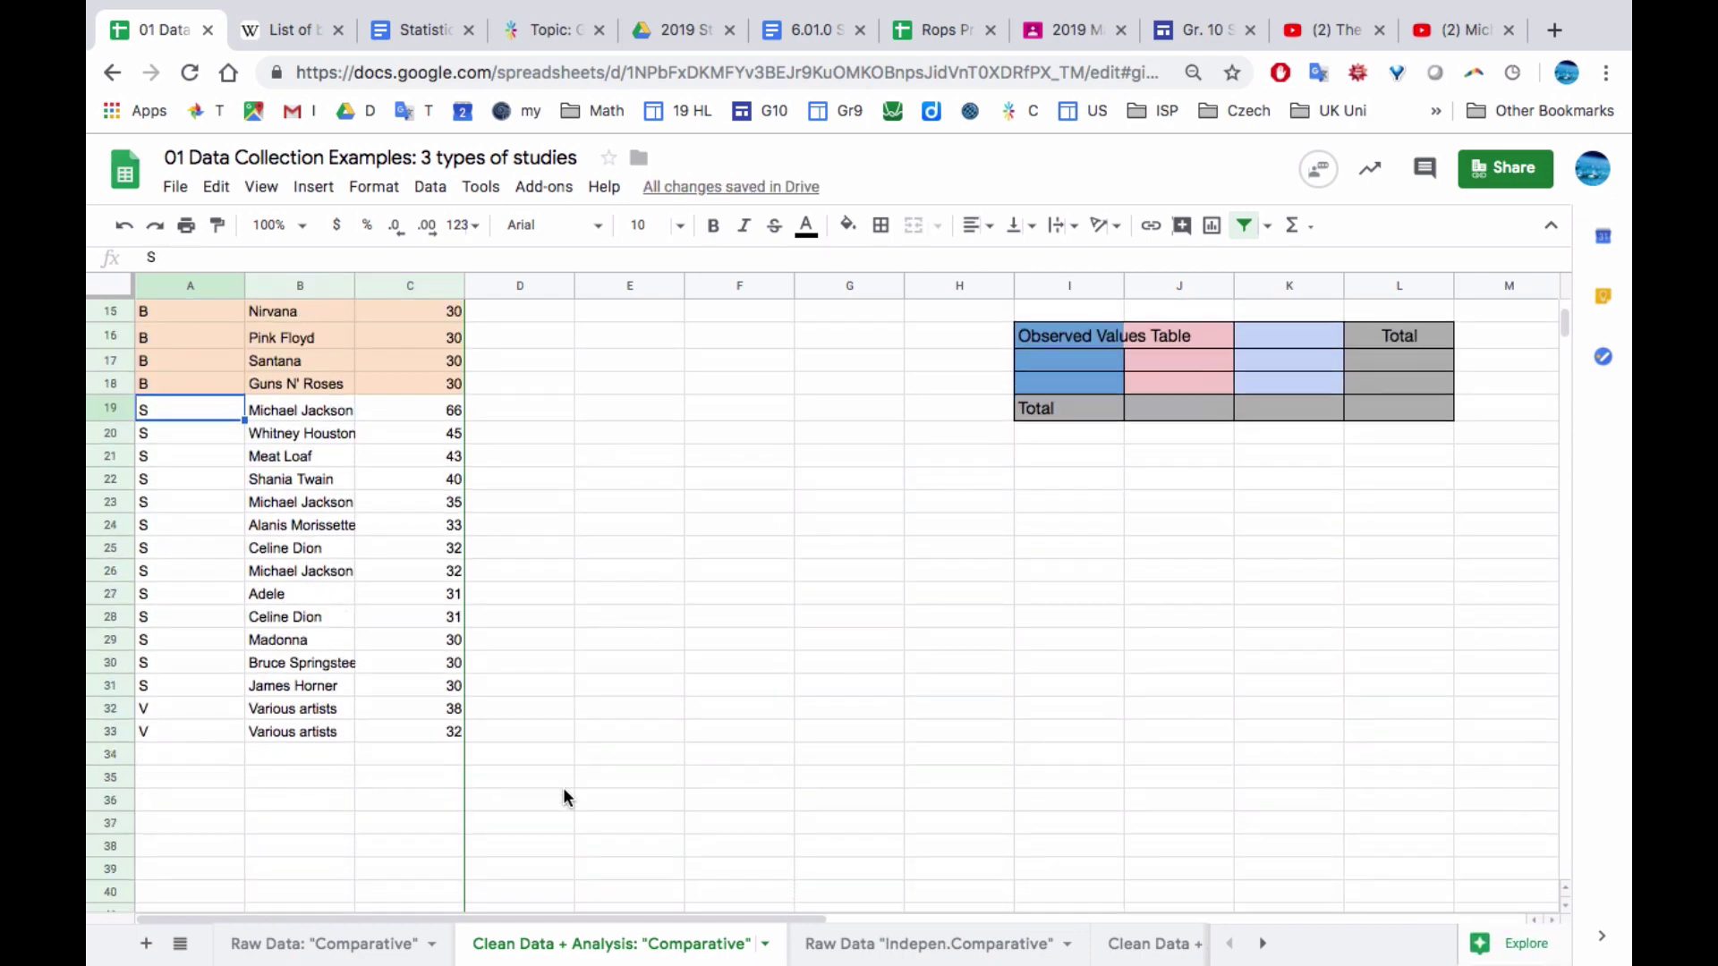
pyautogui.keyDown('shift'); pyautogui.click(435, 572); pyautogui.keyUp('shift')
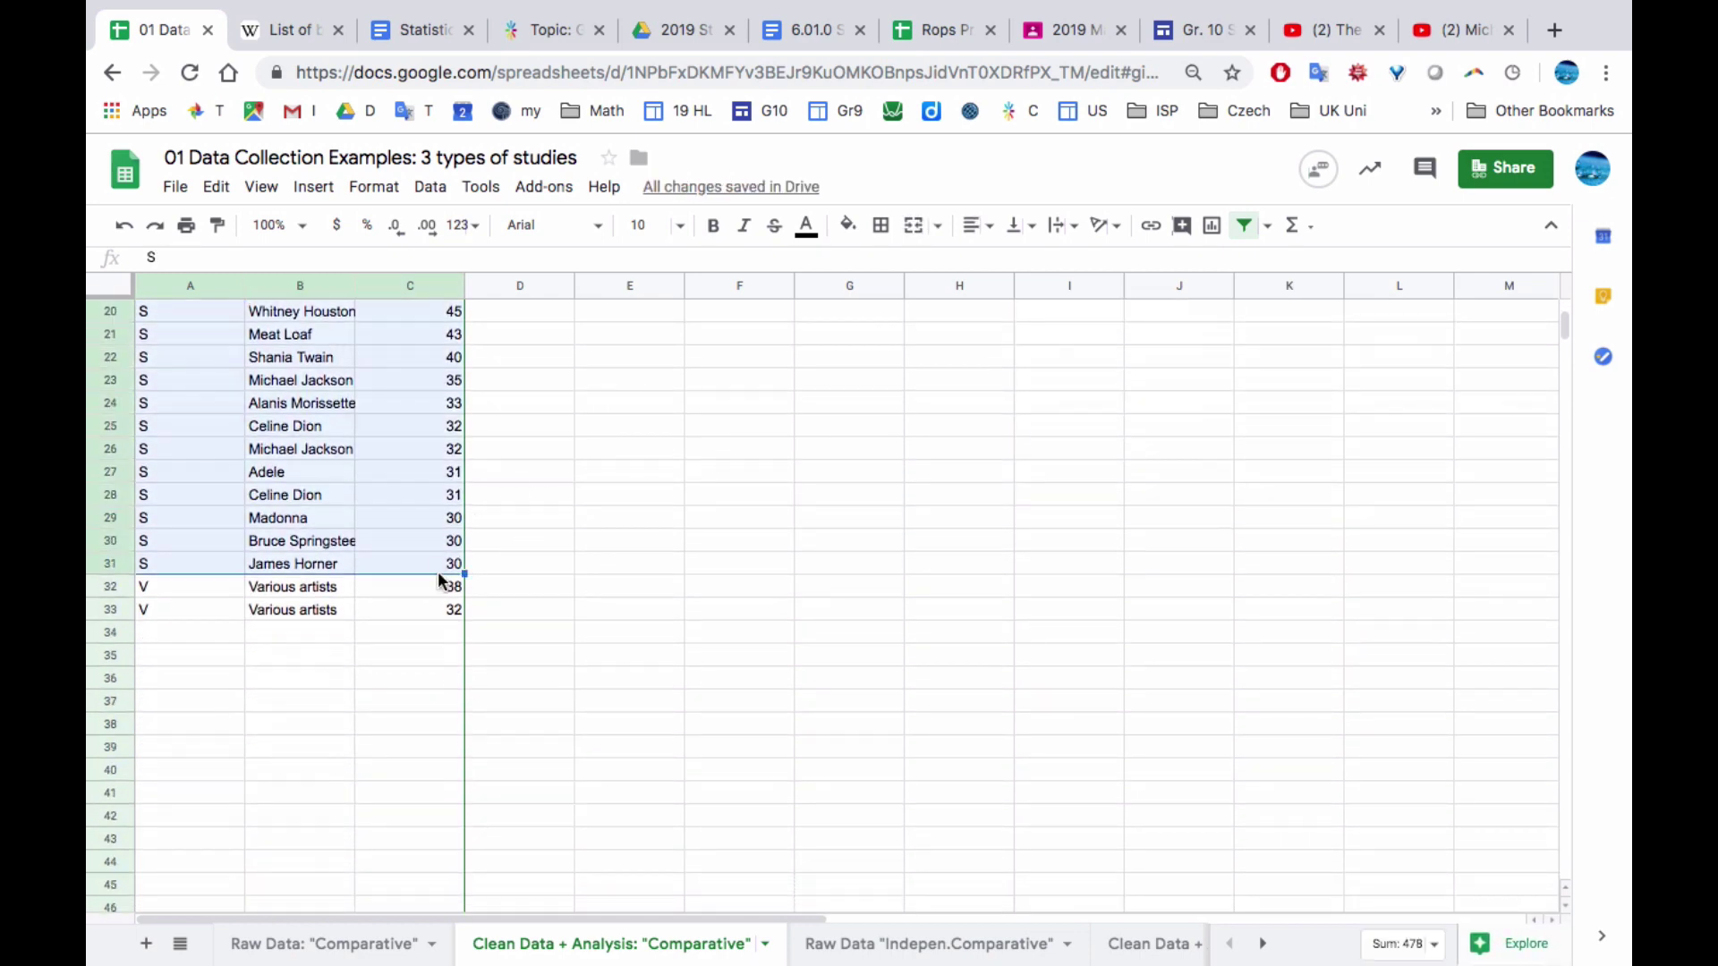
pyautogui.click(849, 228)
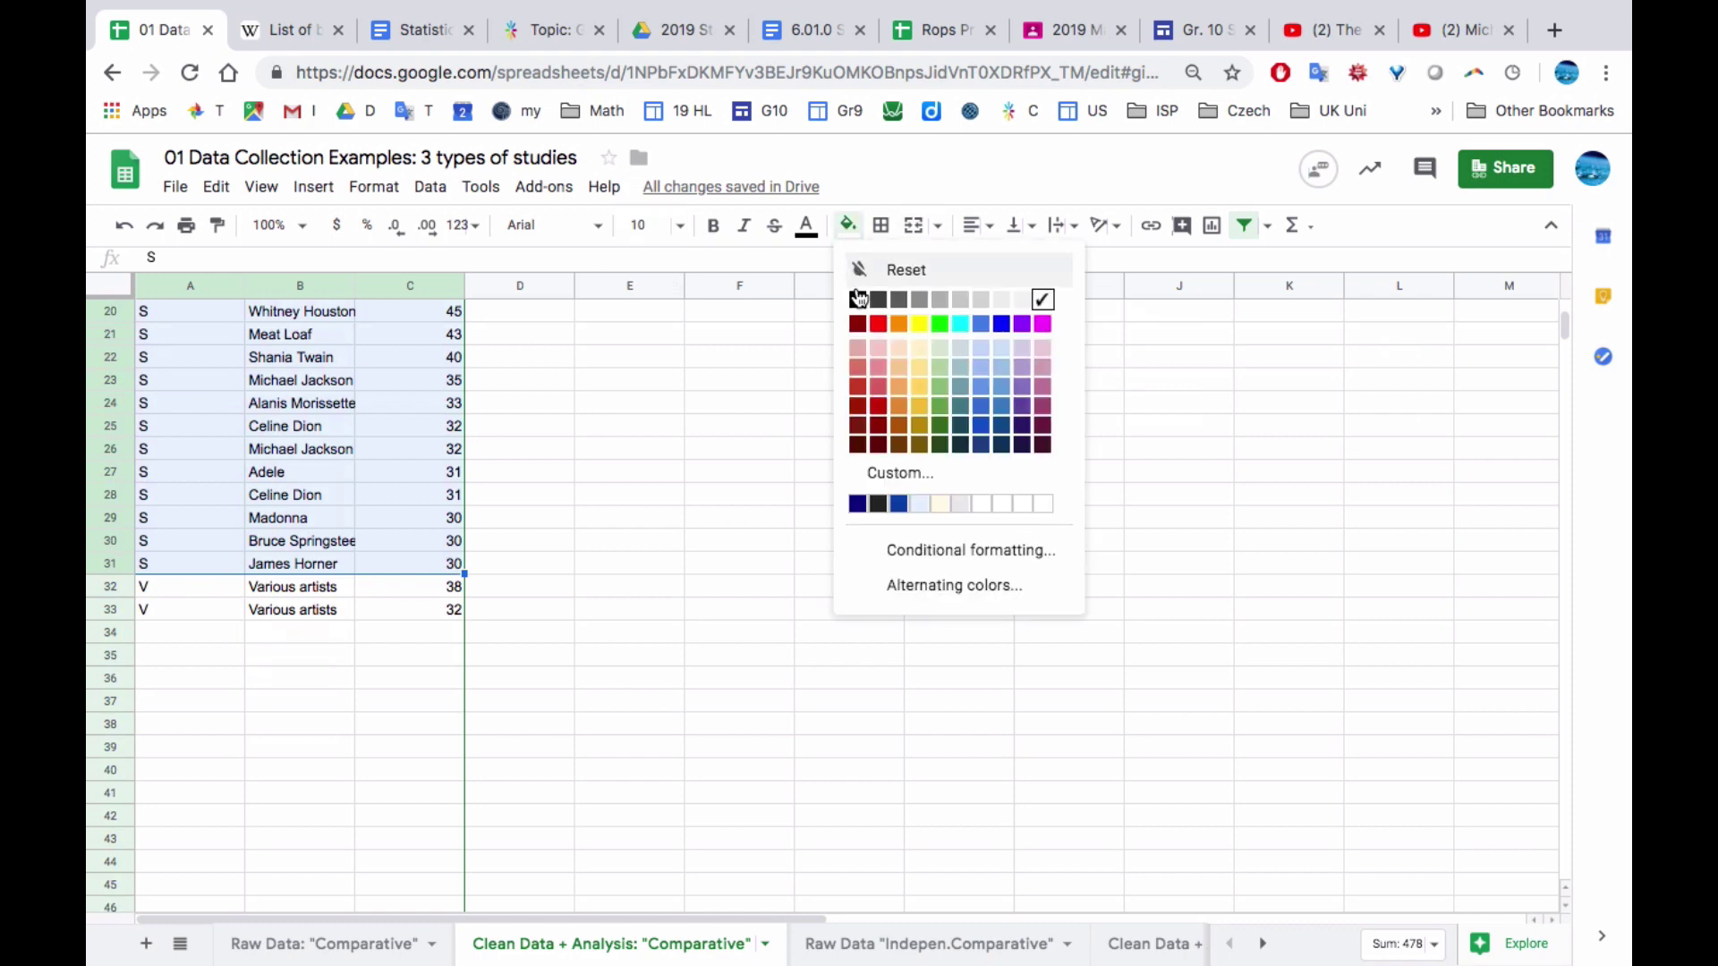
pyautogui.click(980, 349)
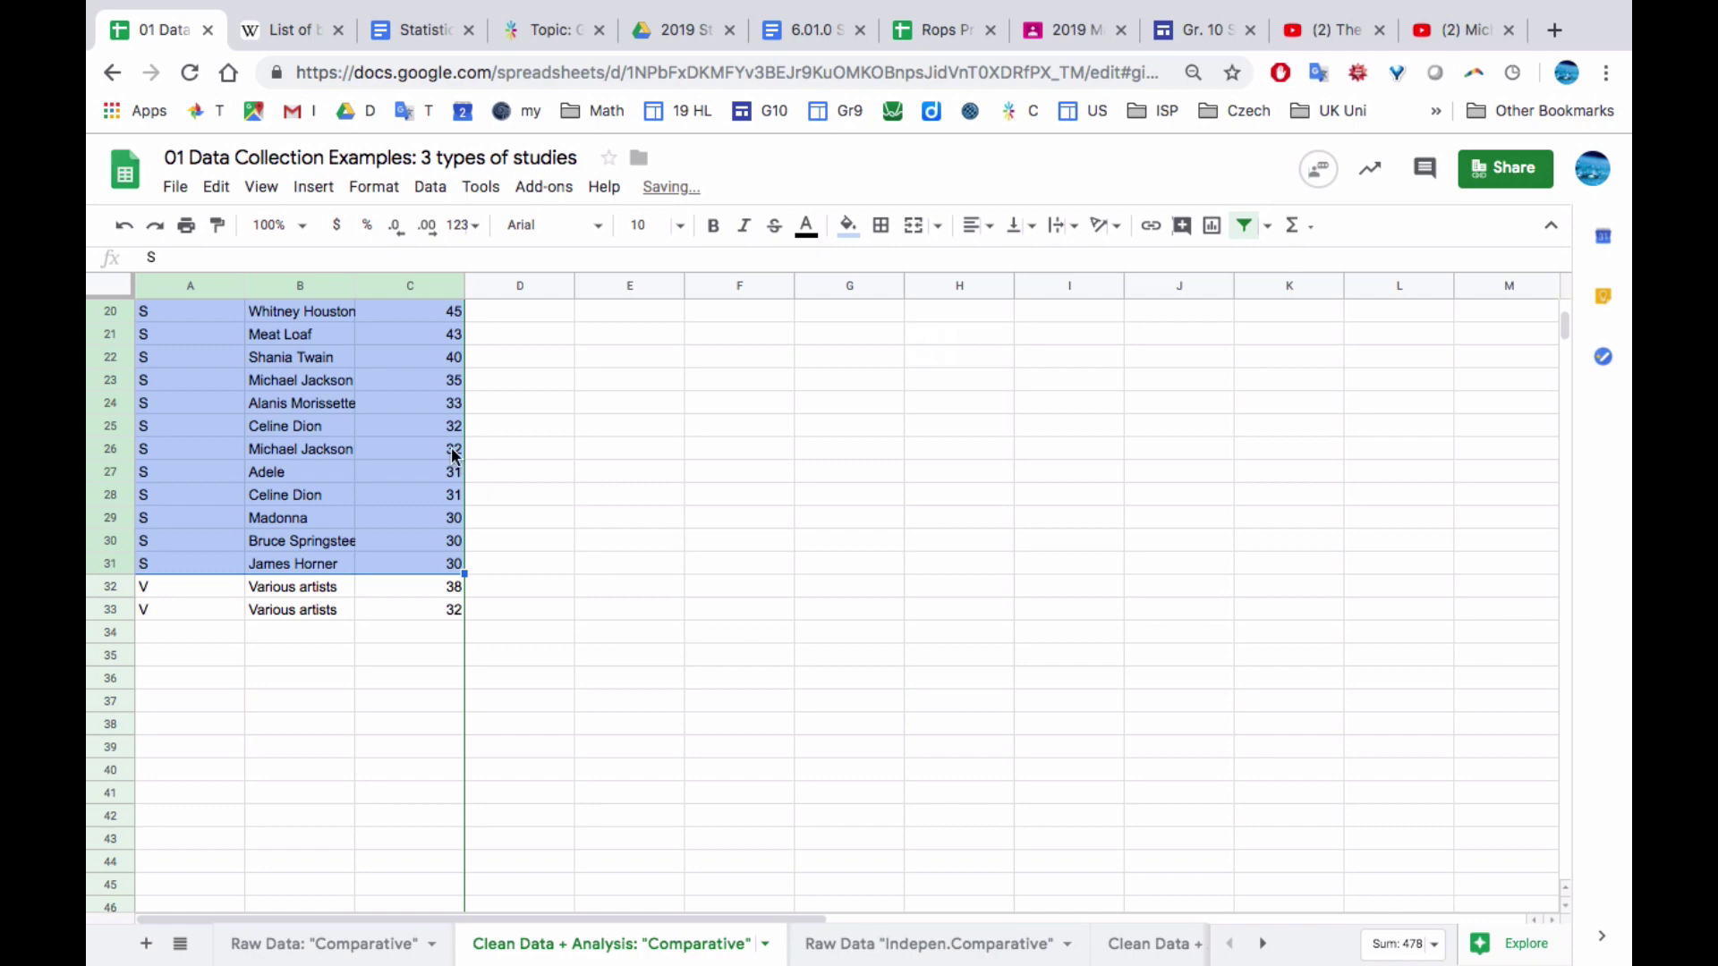
pyautogui.scroll(5, 457, 452)
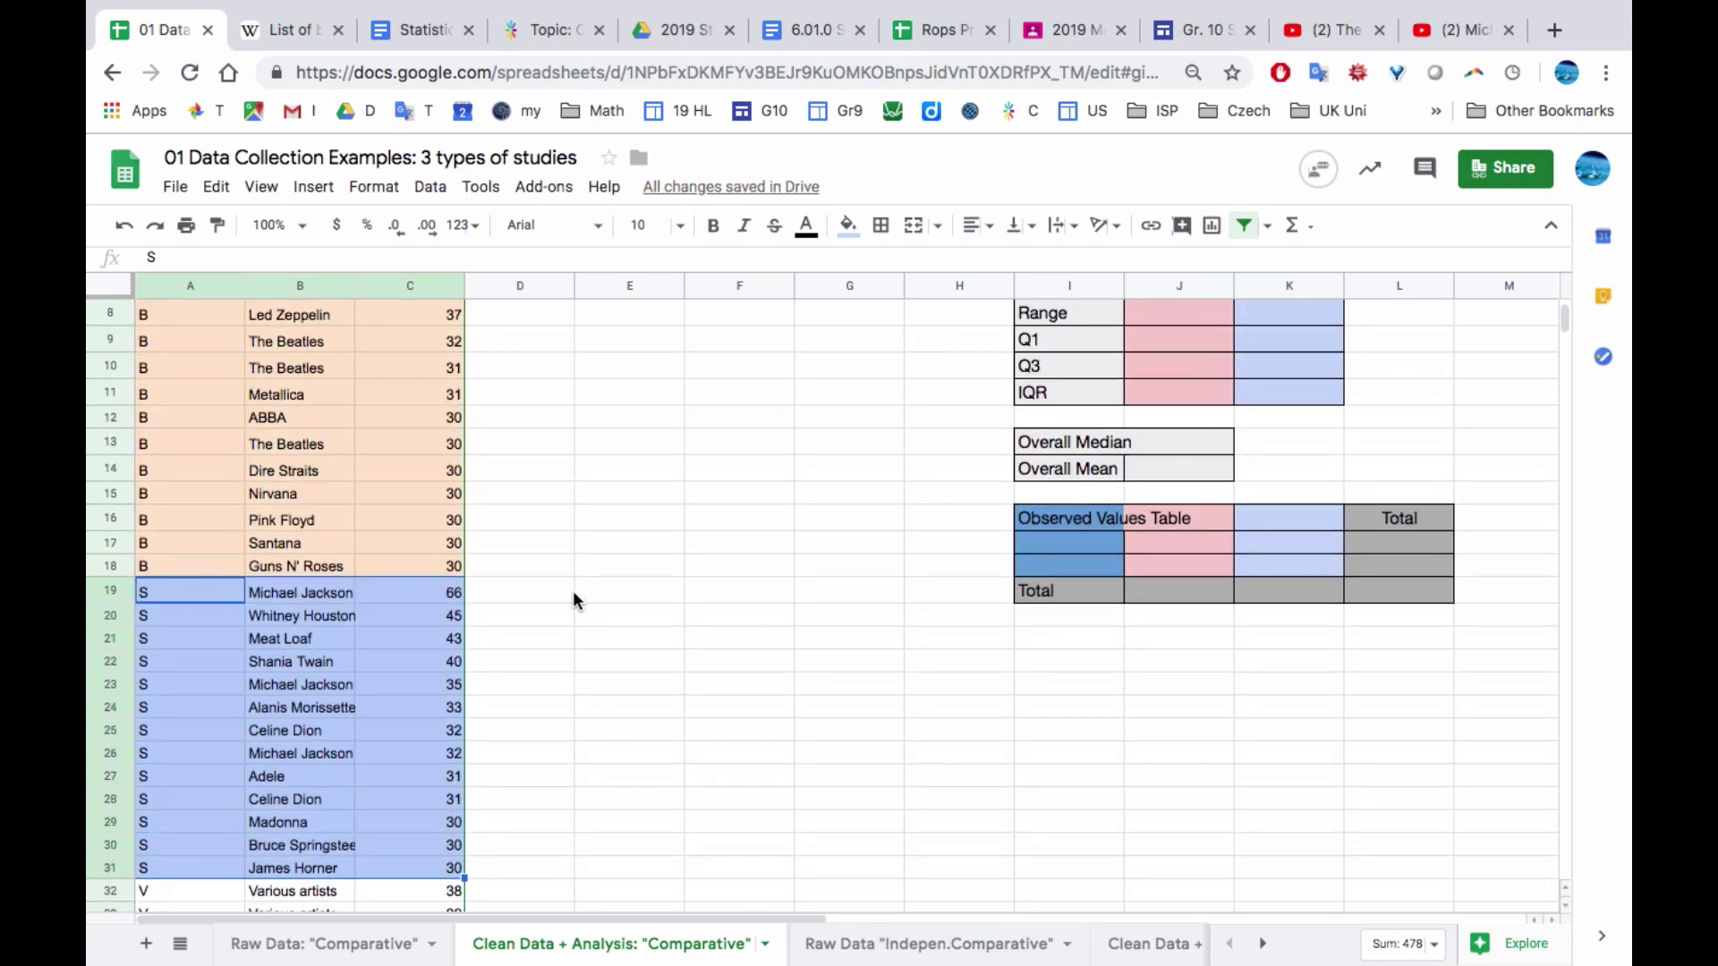
pyautogui.scroll(3, 574, 598)
pyautogui.scroll(1, 659, 500)
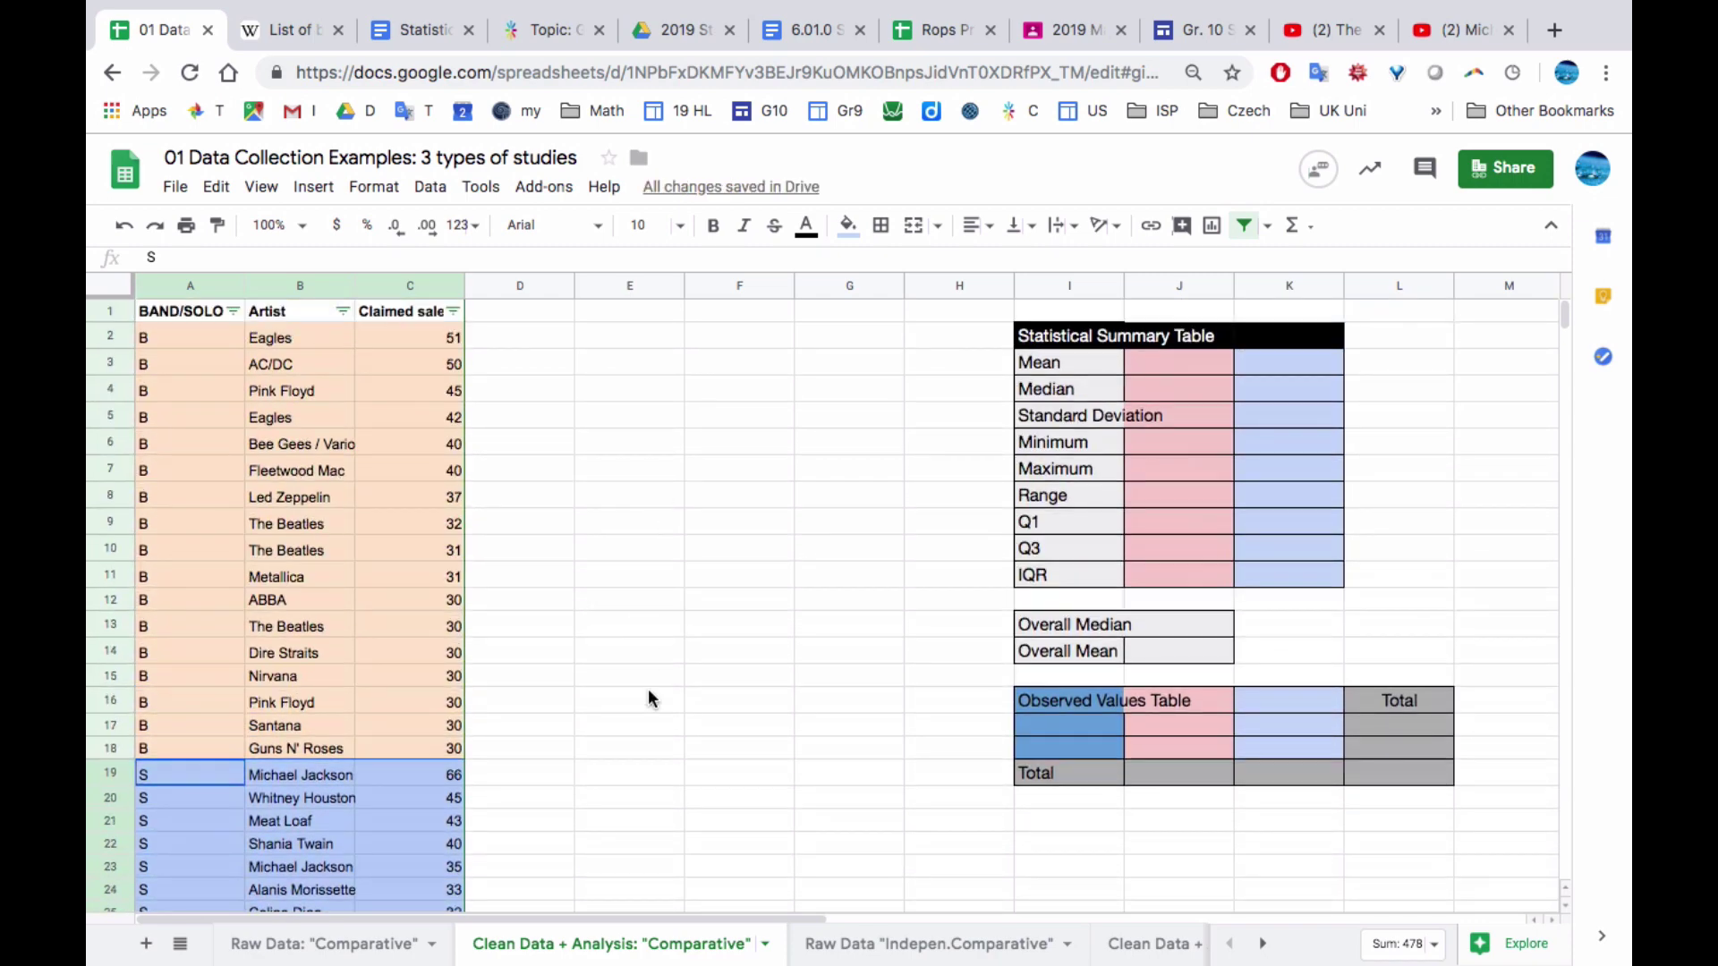
pyautogui.click(673, 651)
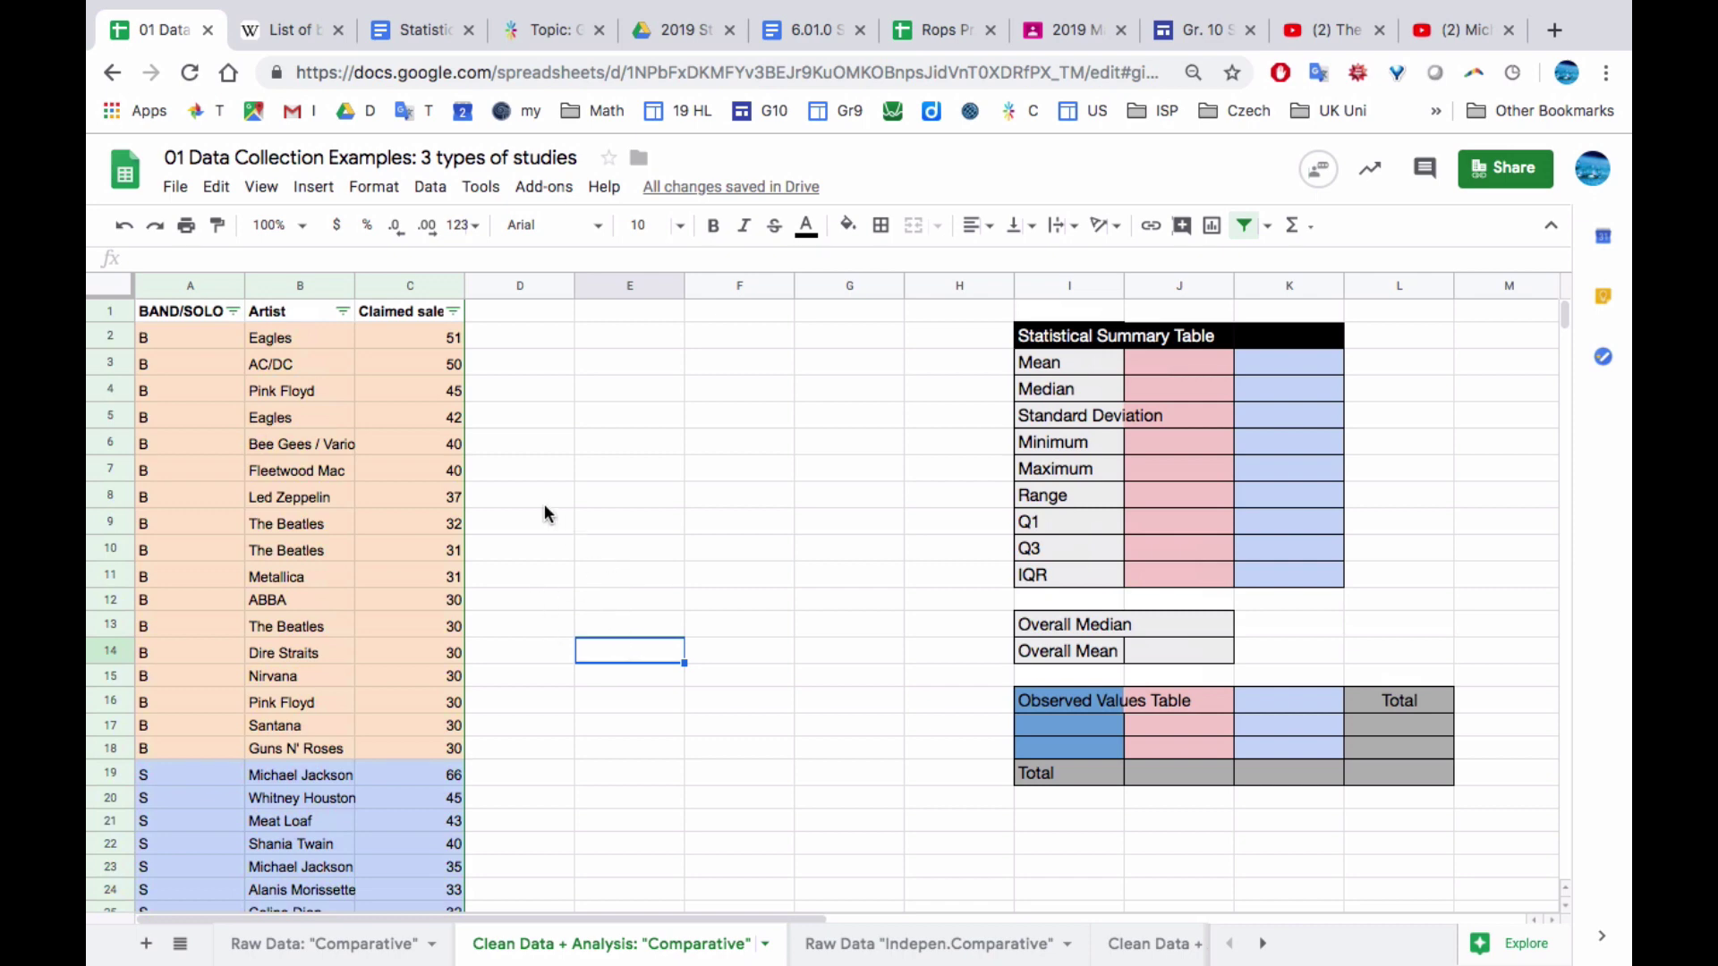
# Centre-align the Claimed sales values in column C and the BAND/SOLO values in column A
pyautogui.click(400, 285)
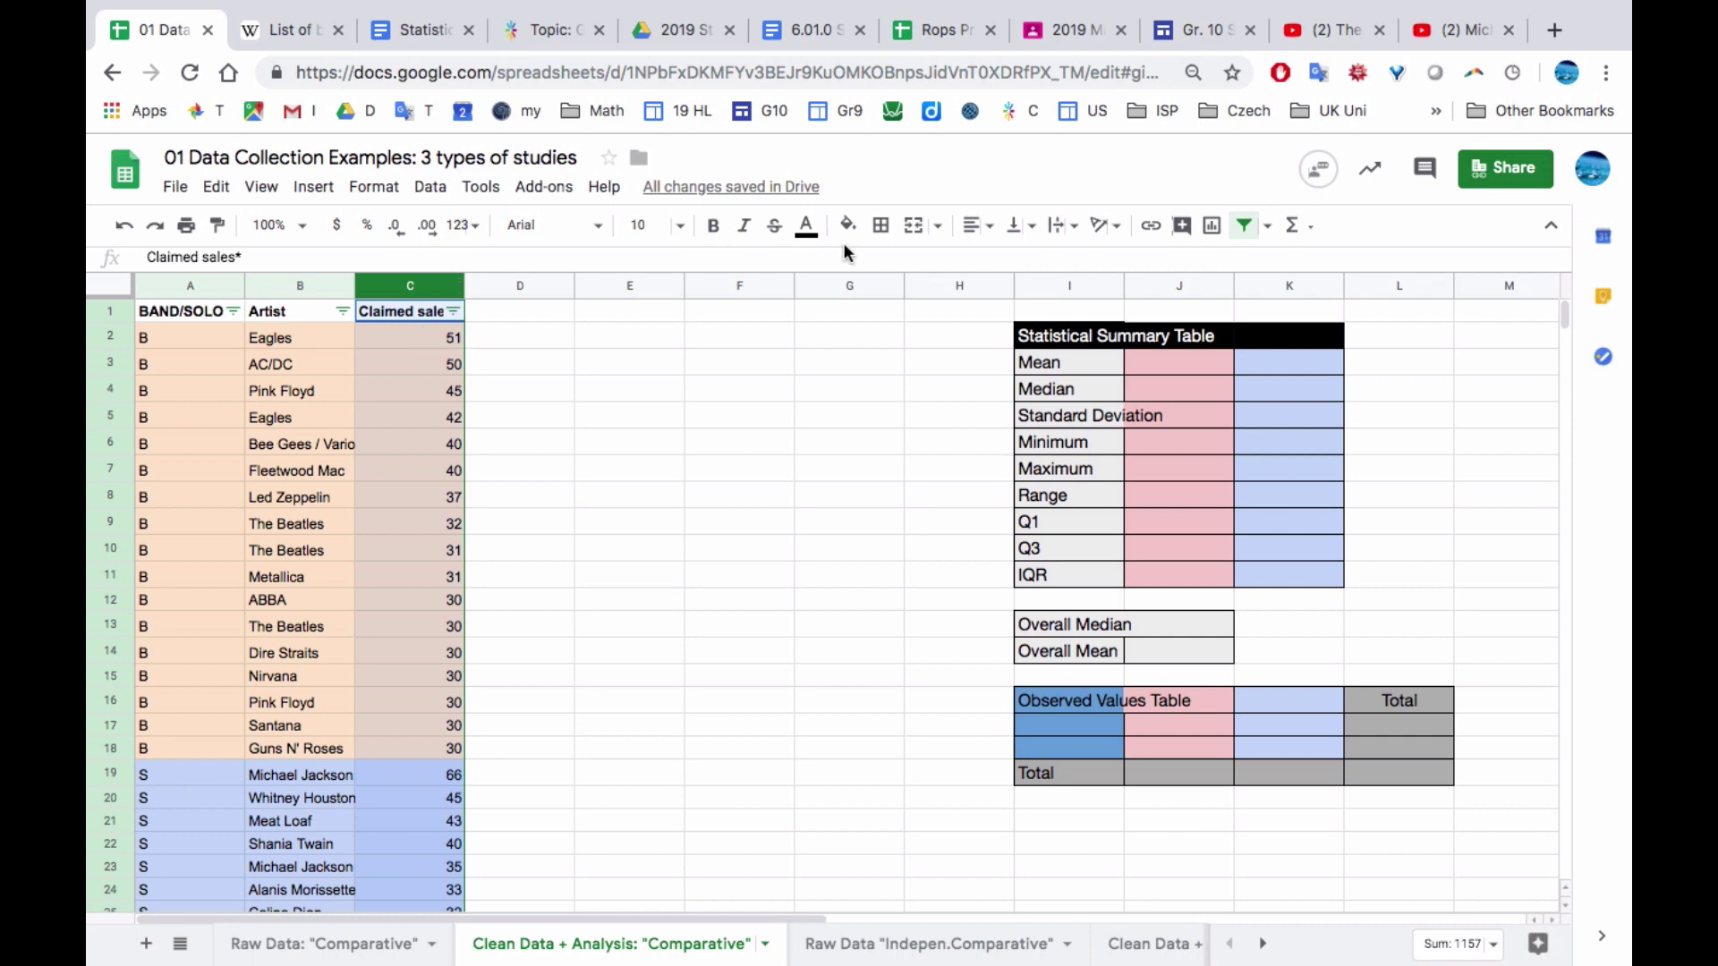
pyautogui.click(982, 226)
pyautogui.click(998, 264)
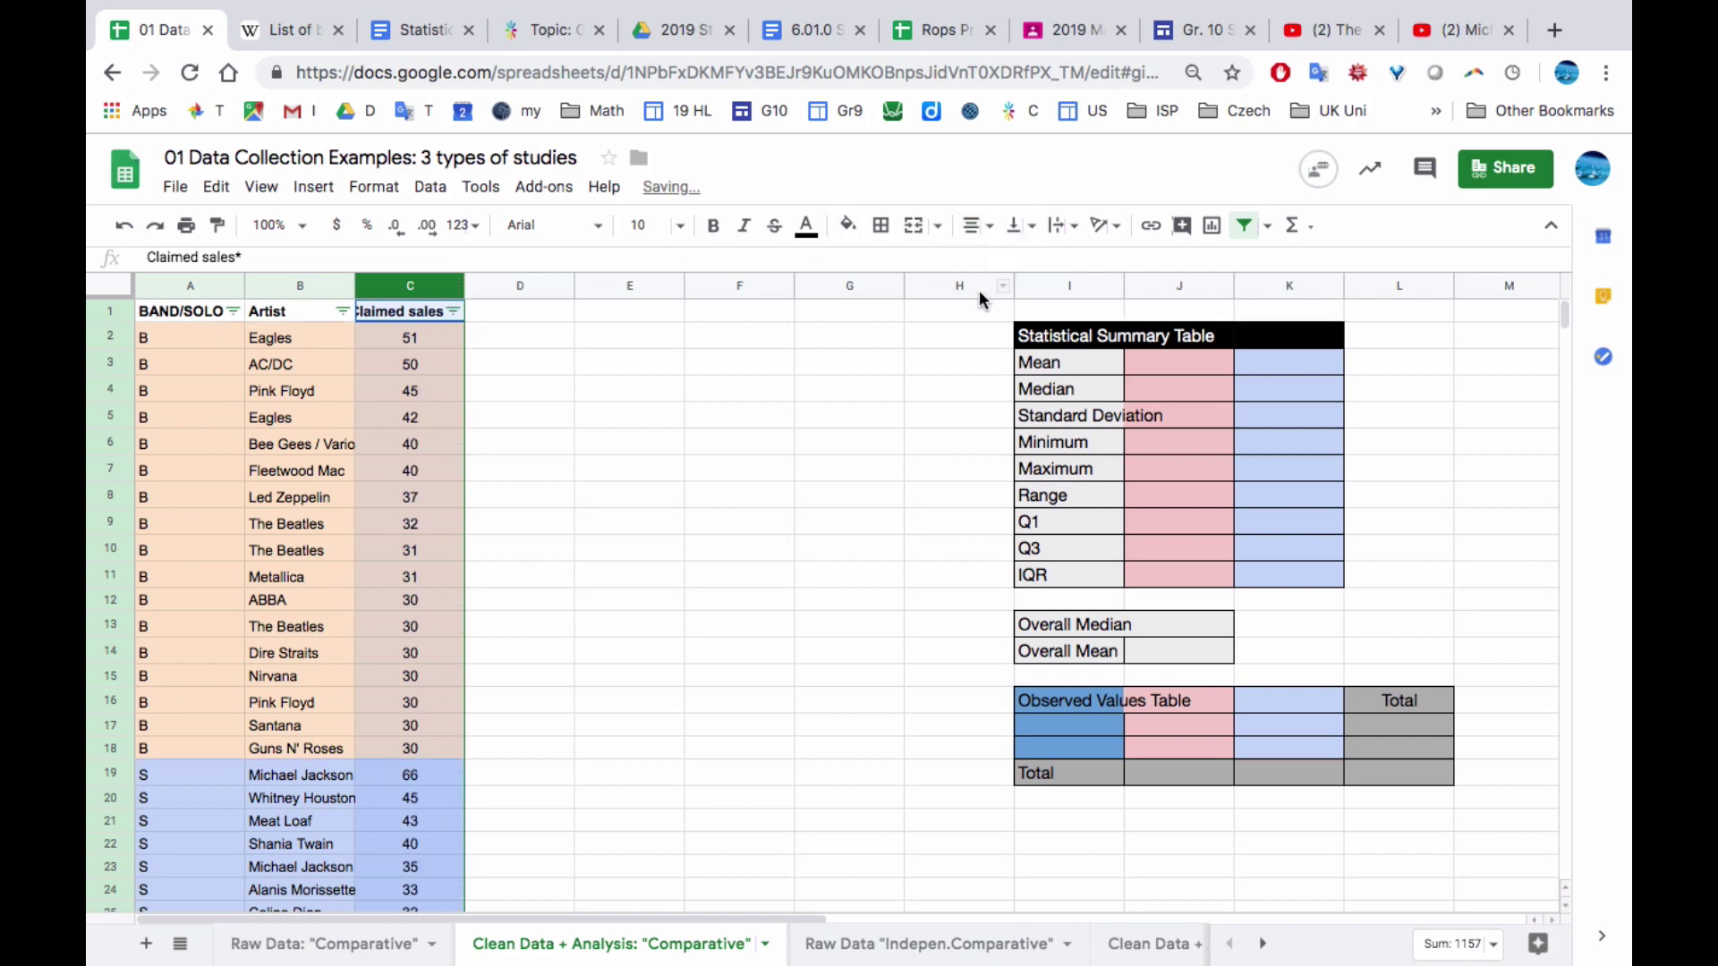
pyautogui.click(223, 286)
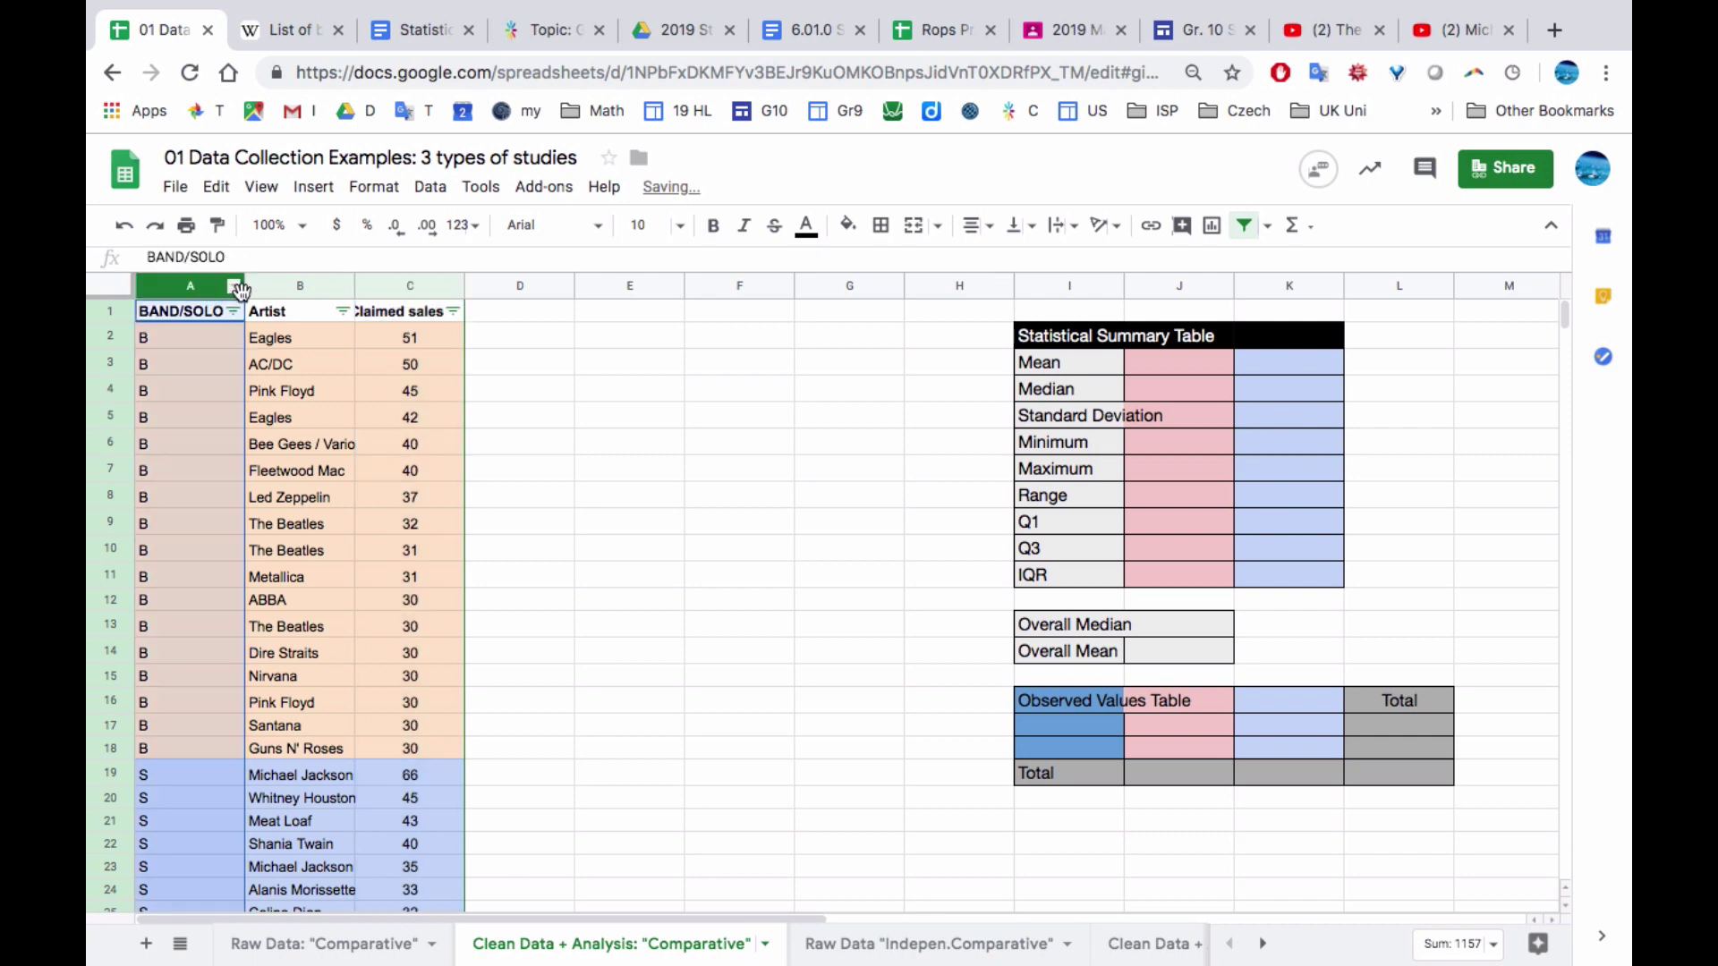
pyautogui.click(982, 226)
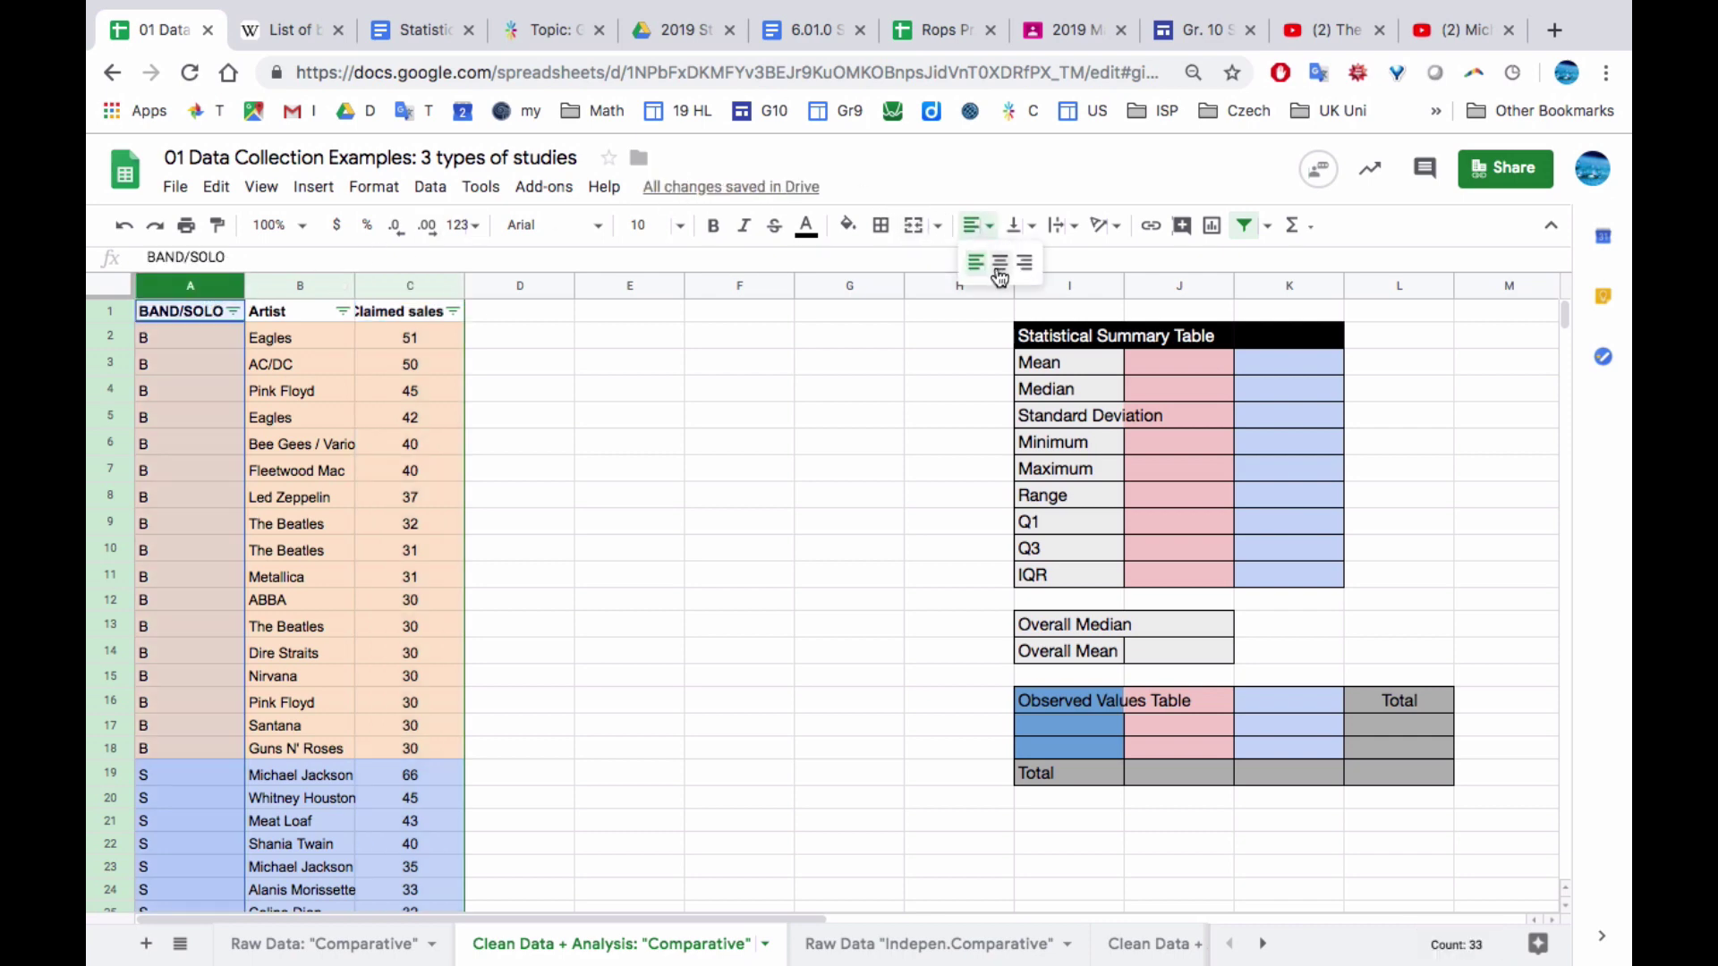
pyautogui.click(998, 264)
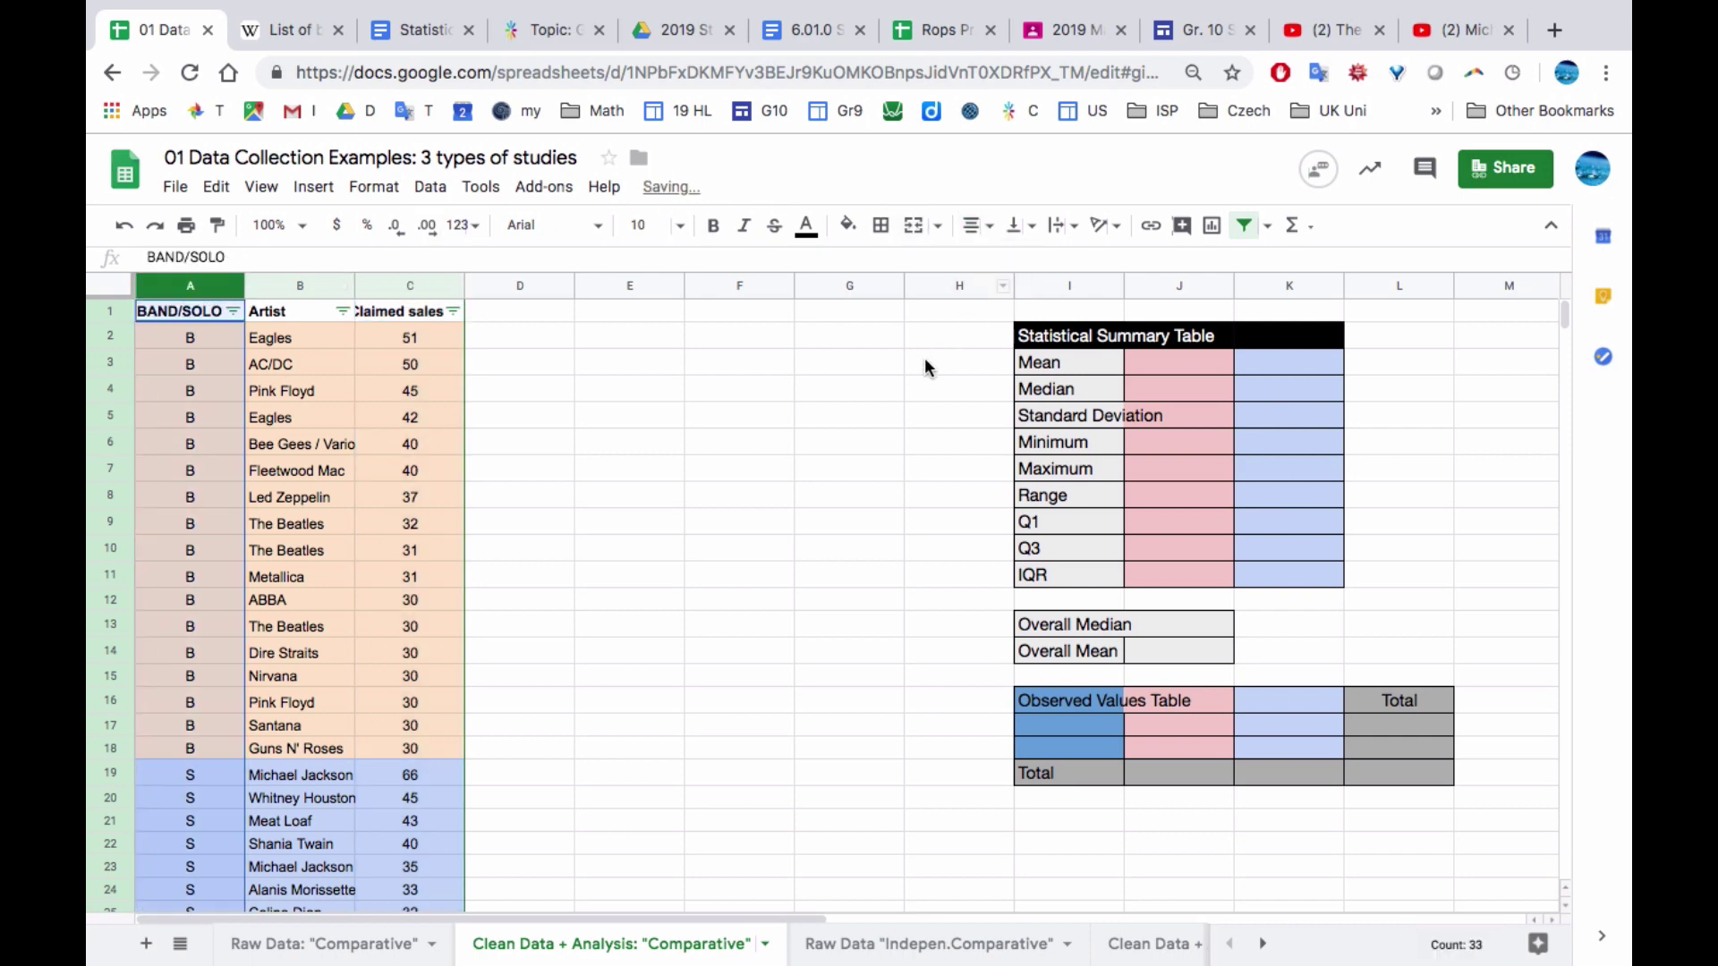
# Calculate the bands' mean claimed sales in cell J3 with AVERAGE over C2:C18
pyautogui.click(1165, 368)
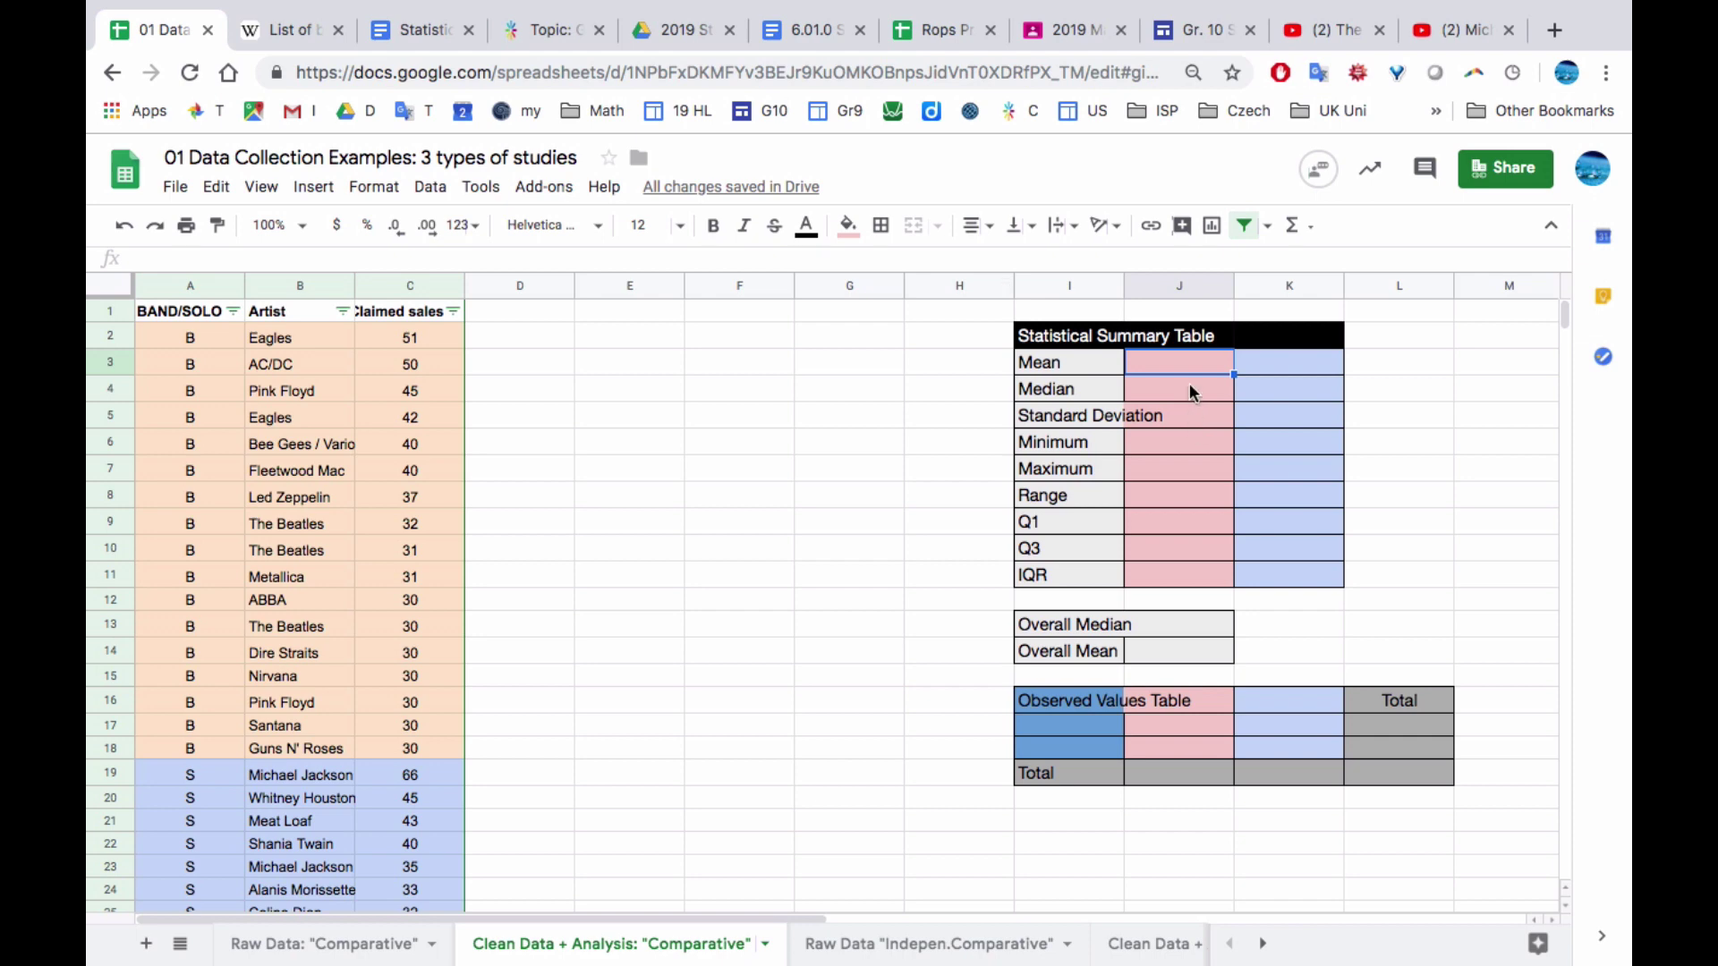
pyautogui.write('=')
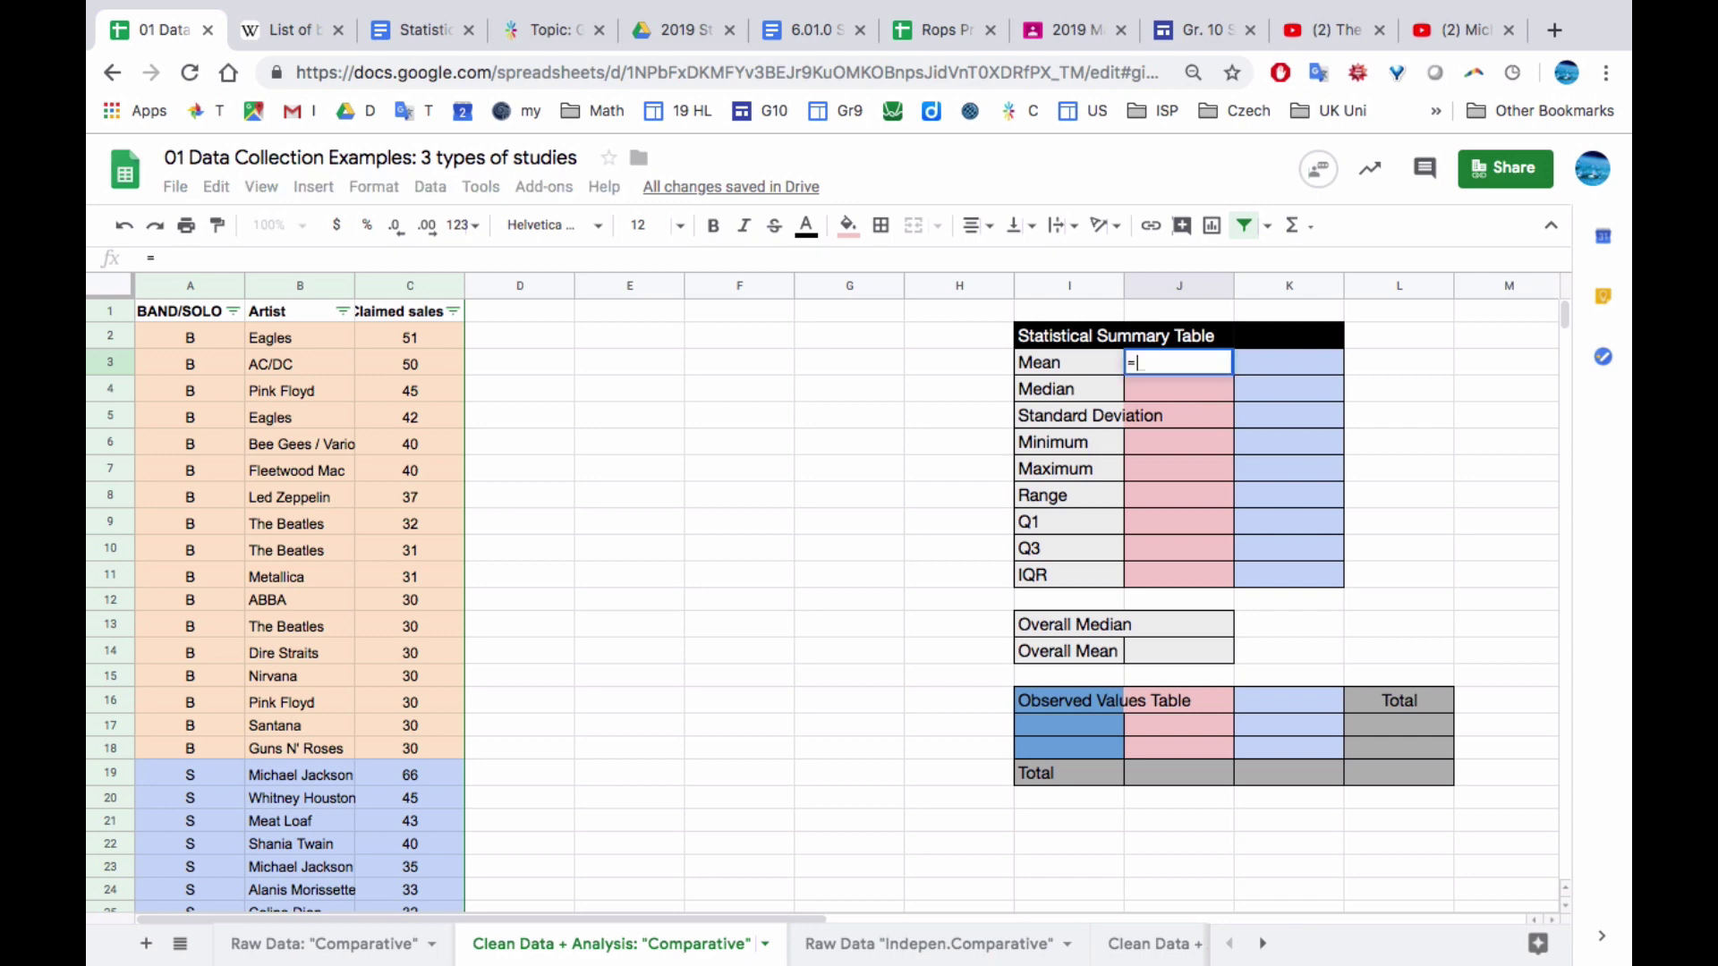
pyautogui.write('AVE')
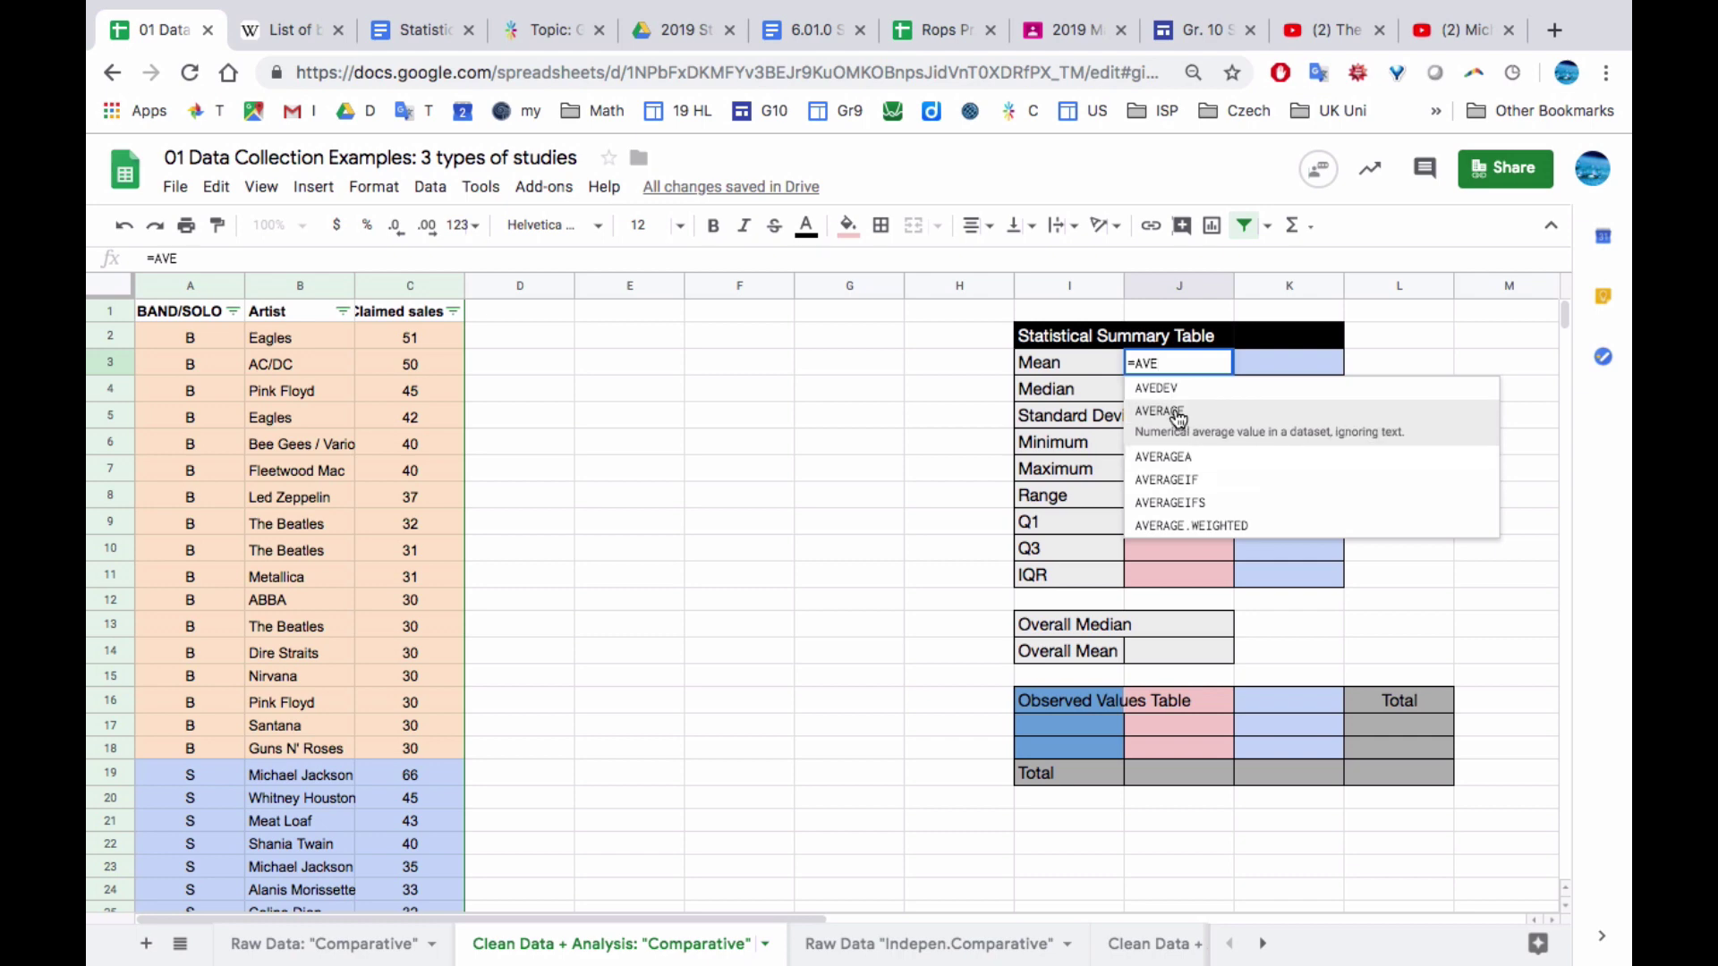
pyautogui.click(1176, 410)
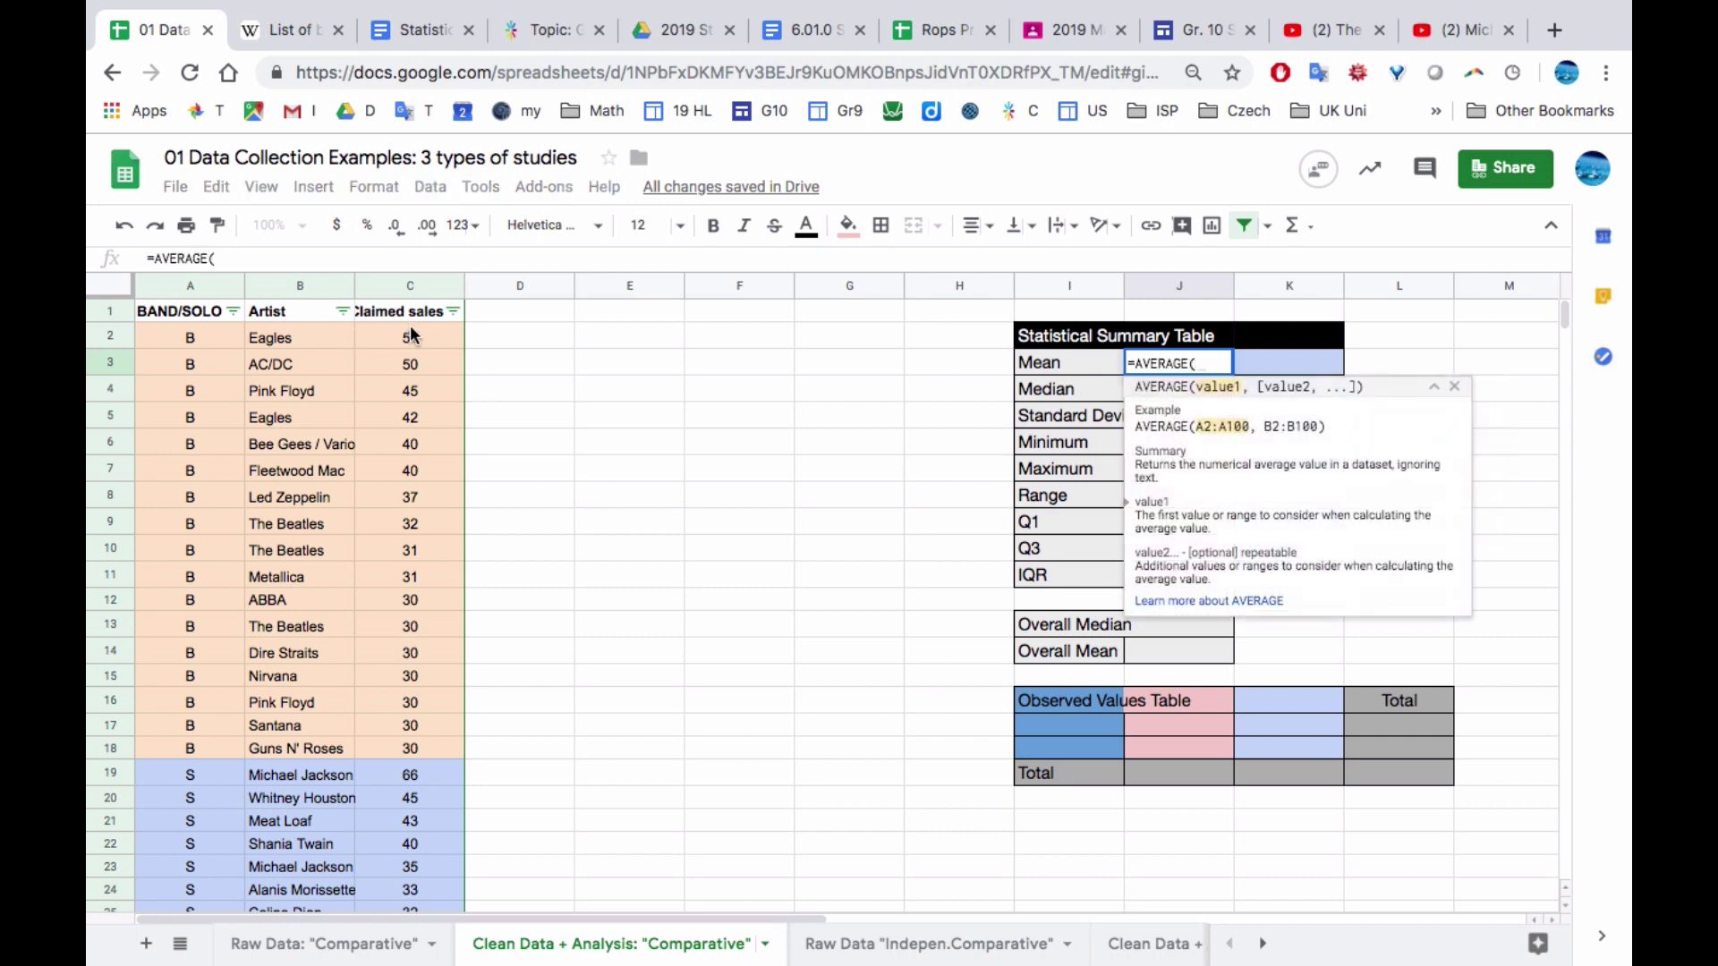
pyautogui.moveTo(410, 337); pyautogui.dragTo(438, 752)
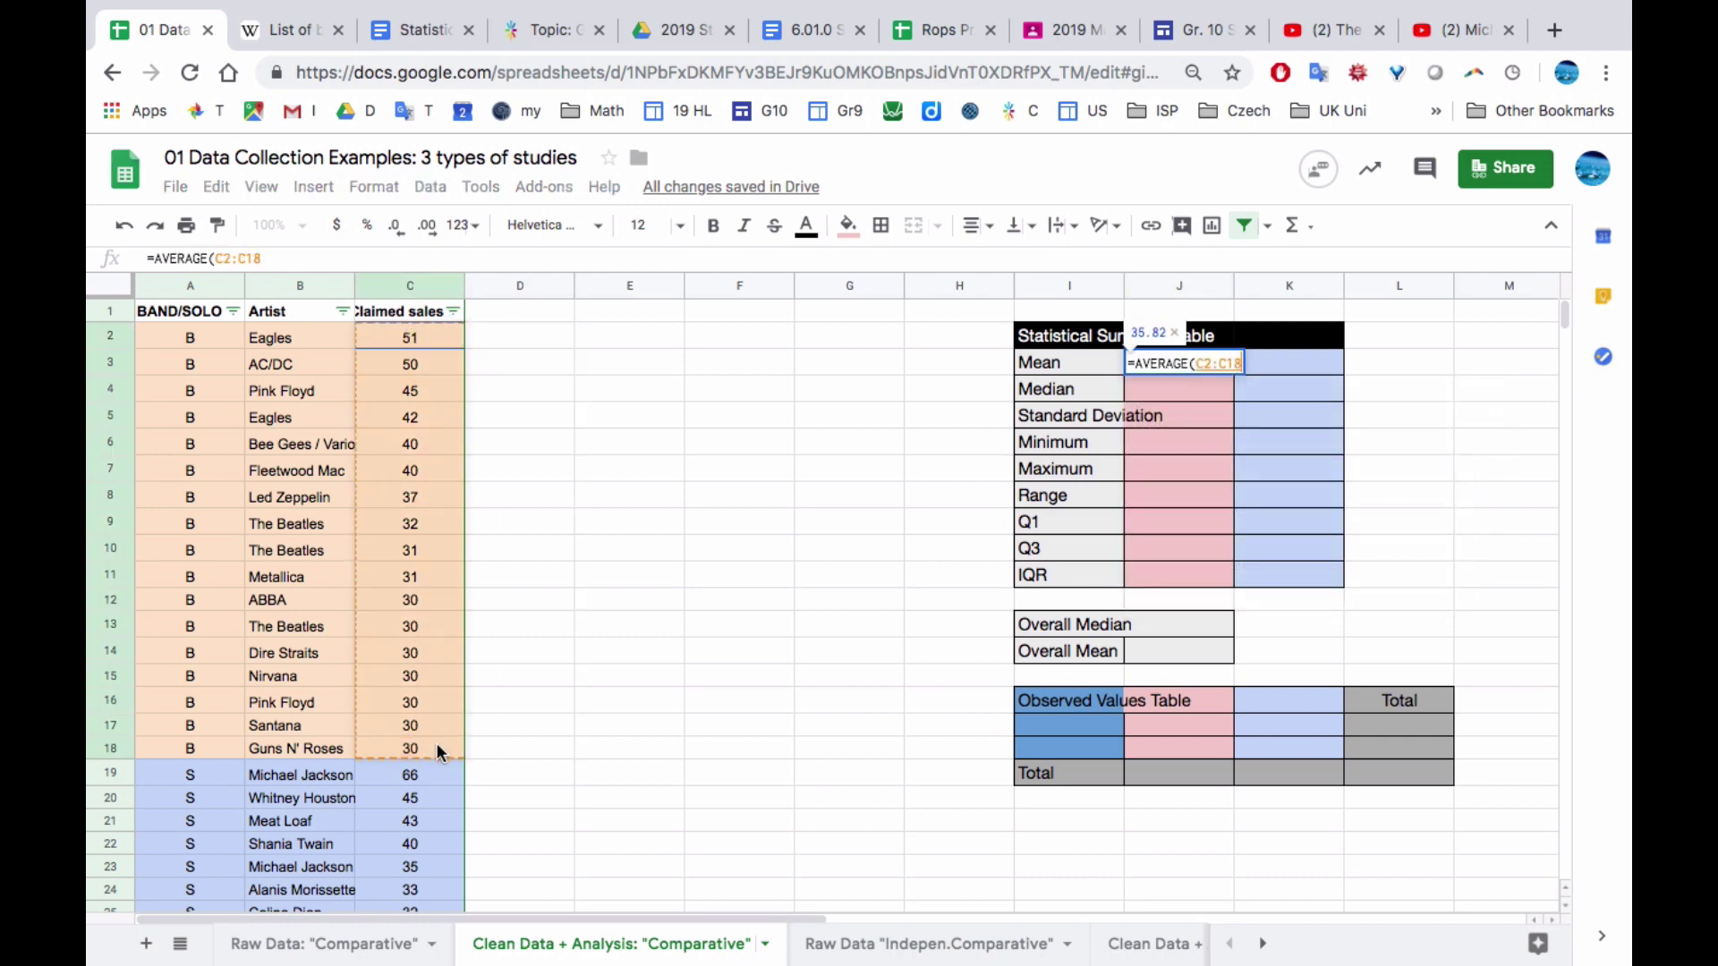
pyautogui.press('Return')
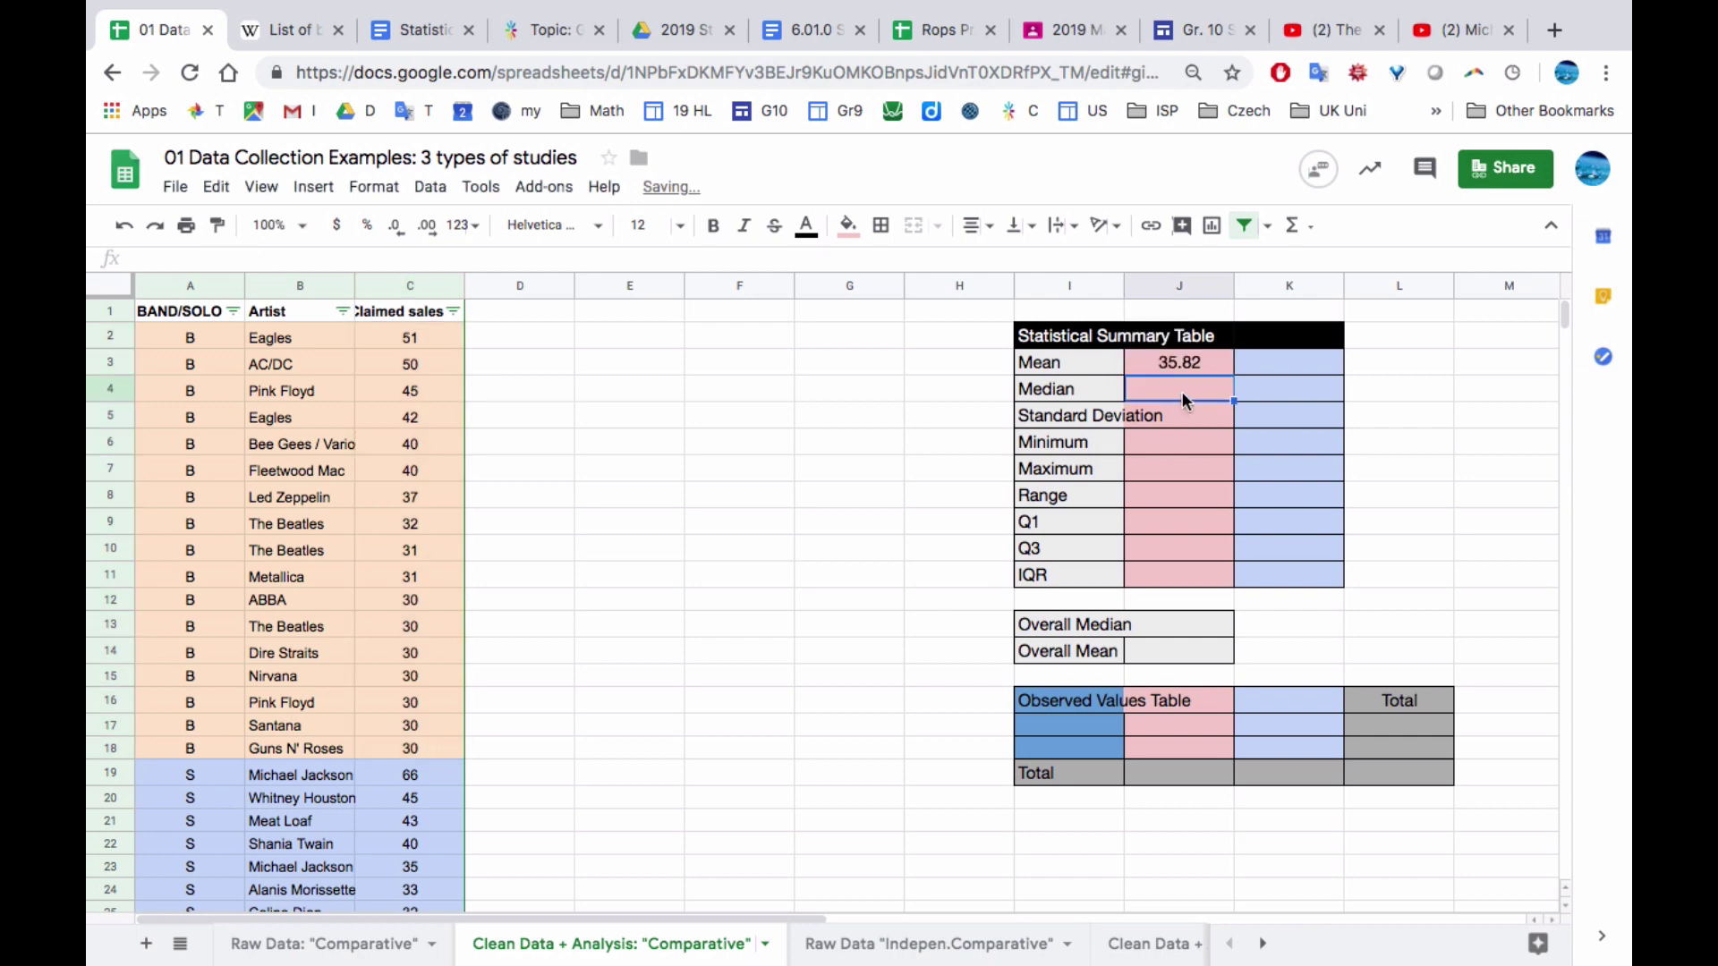
# Calculate the bands' median claimed sales in cell J4 with MEDIAN over C2:C18
pyautogui.write('=')
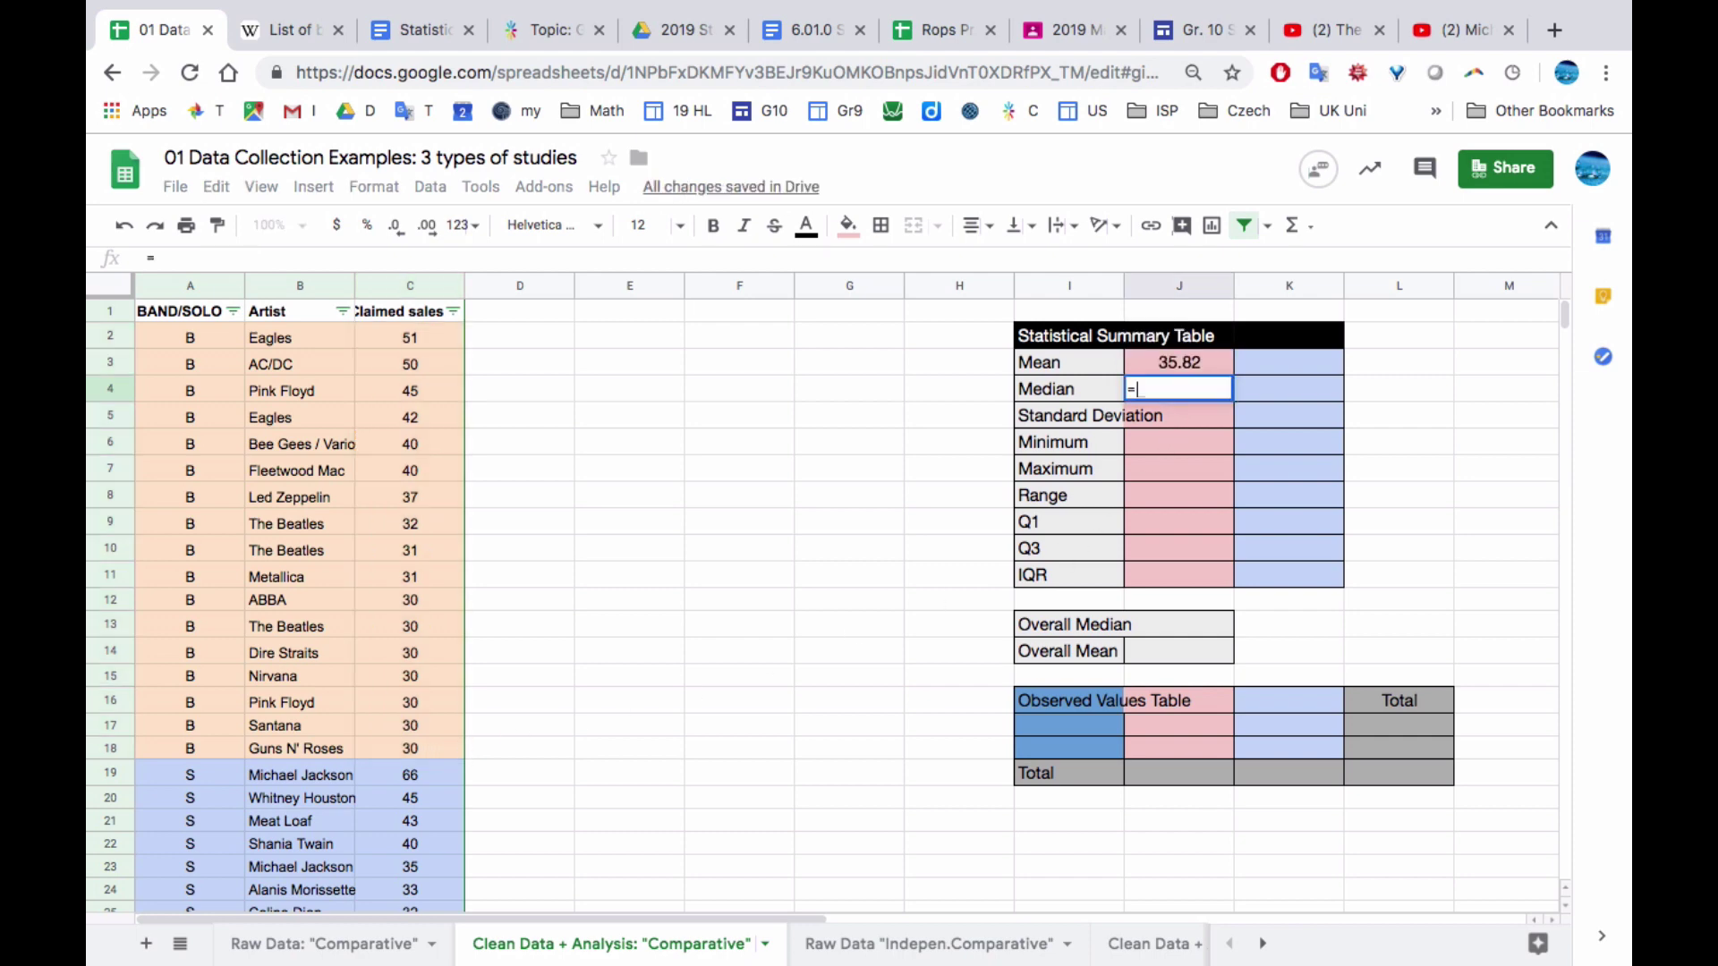
pyautogui.write('MD')
pyautogui.press('BackSpace')
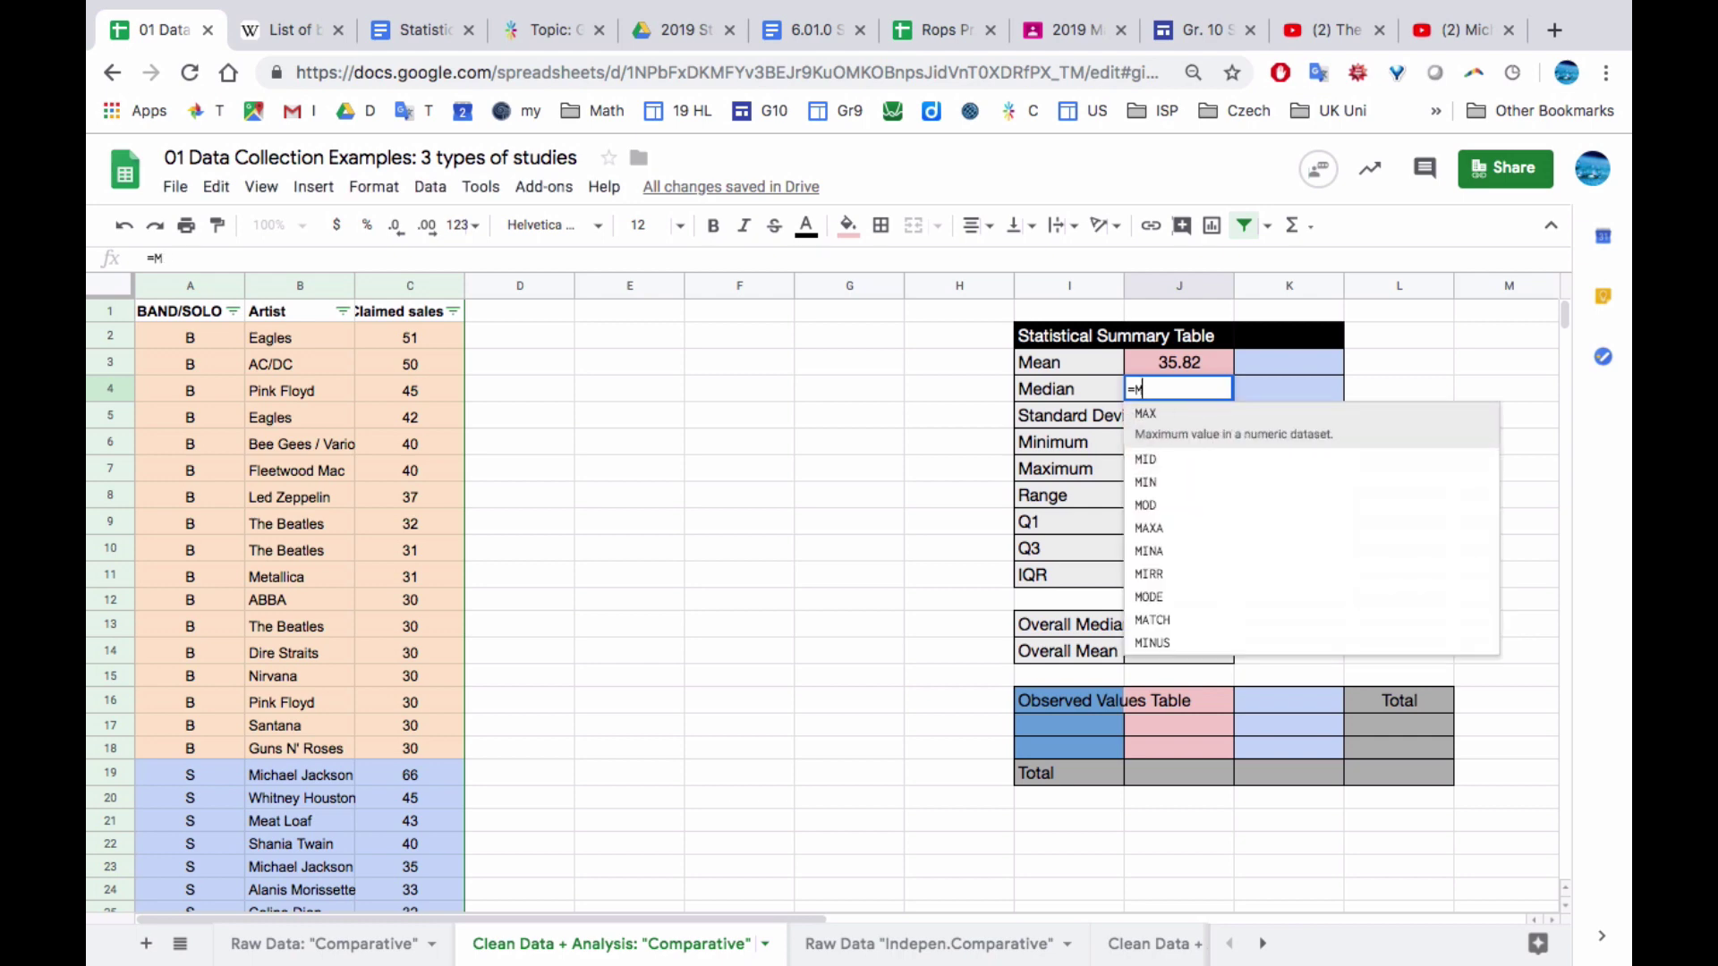
pyautogui.write('EDI')
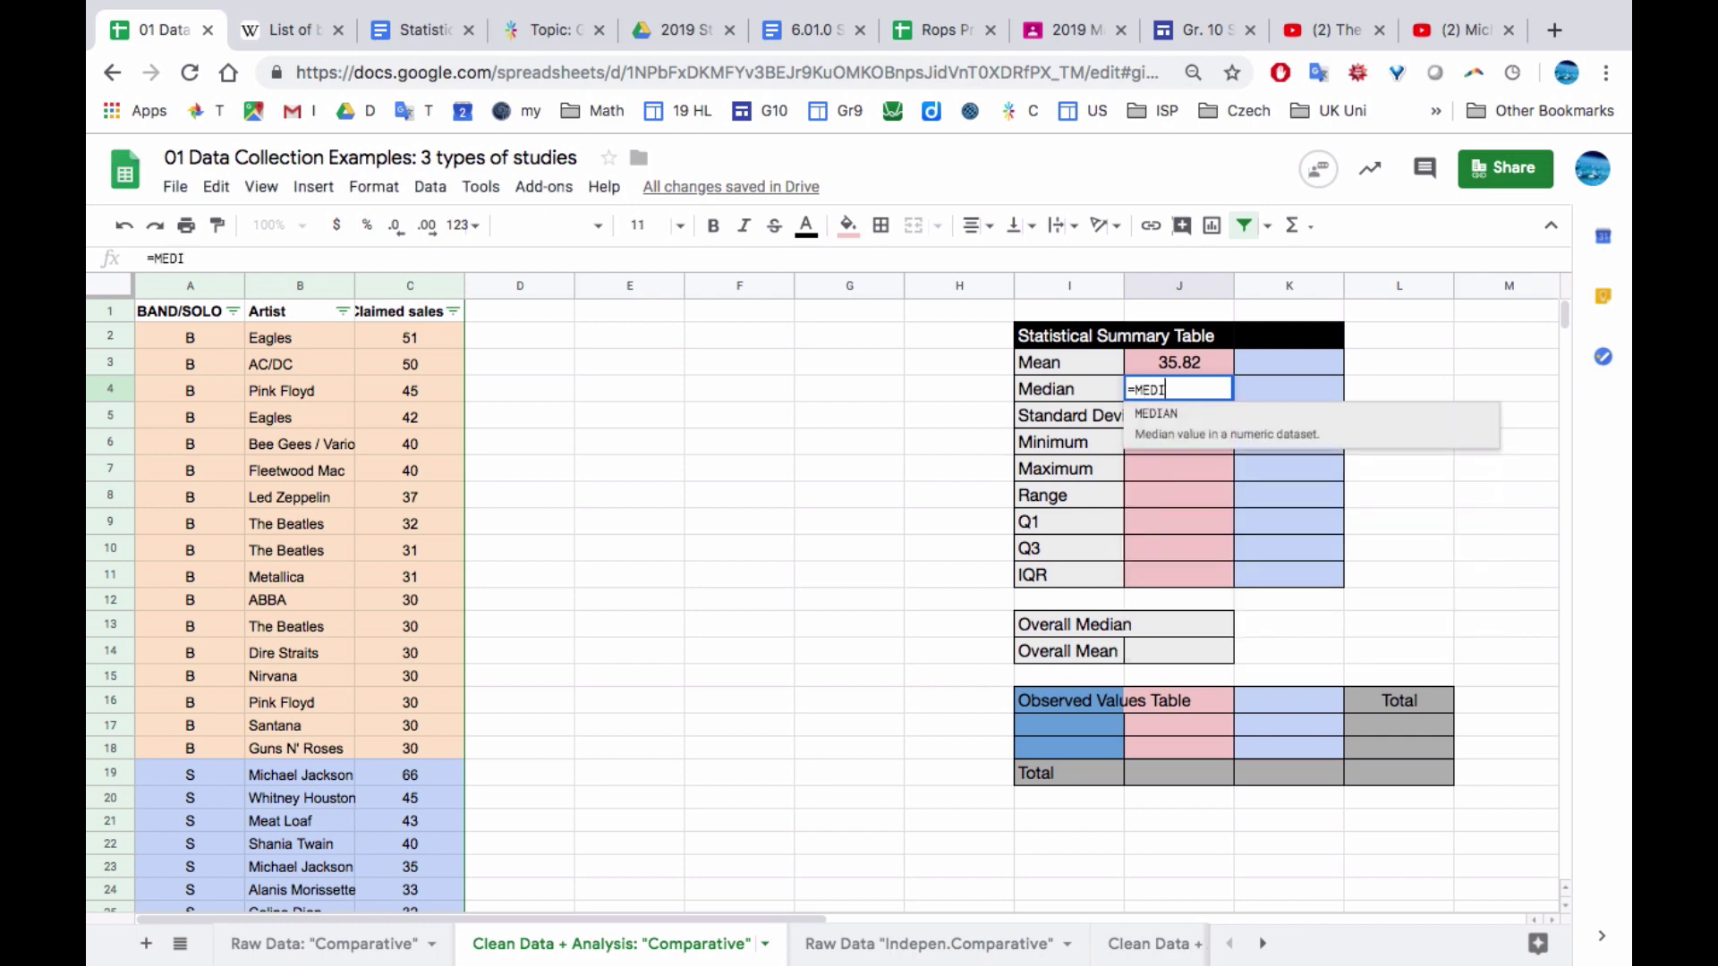
pyautogui.click(1190, 438)
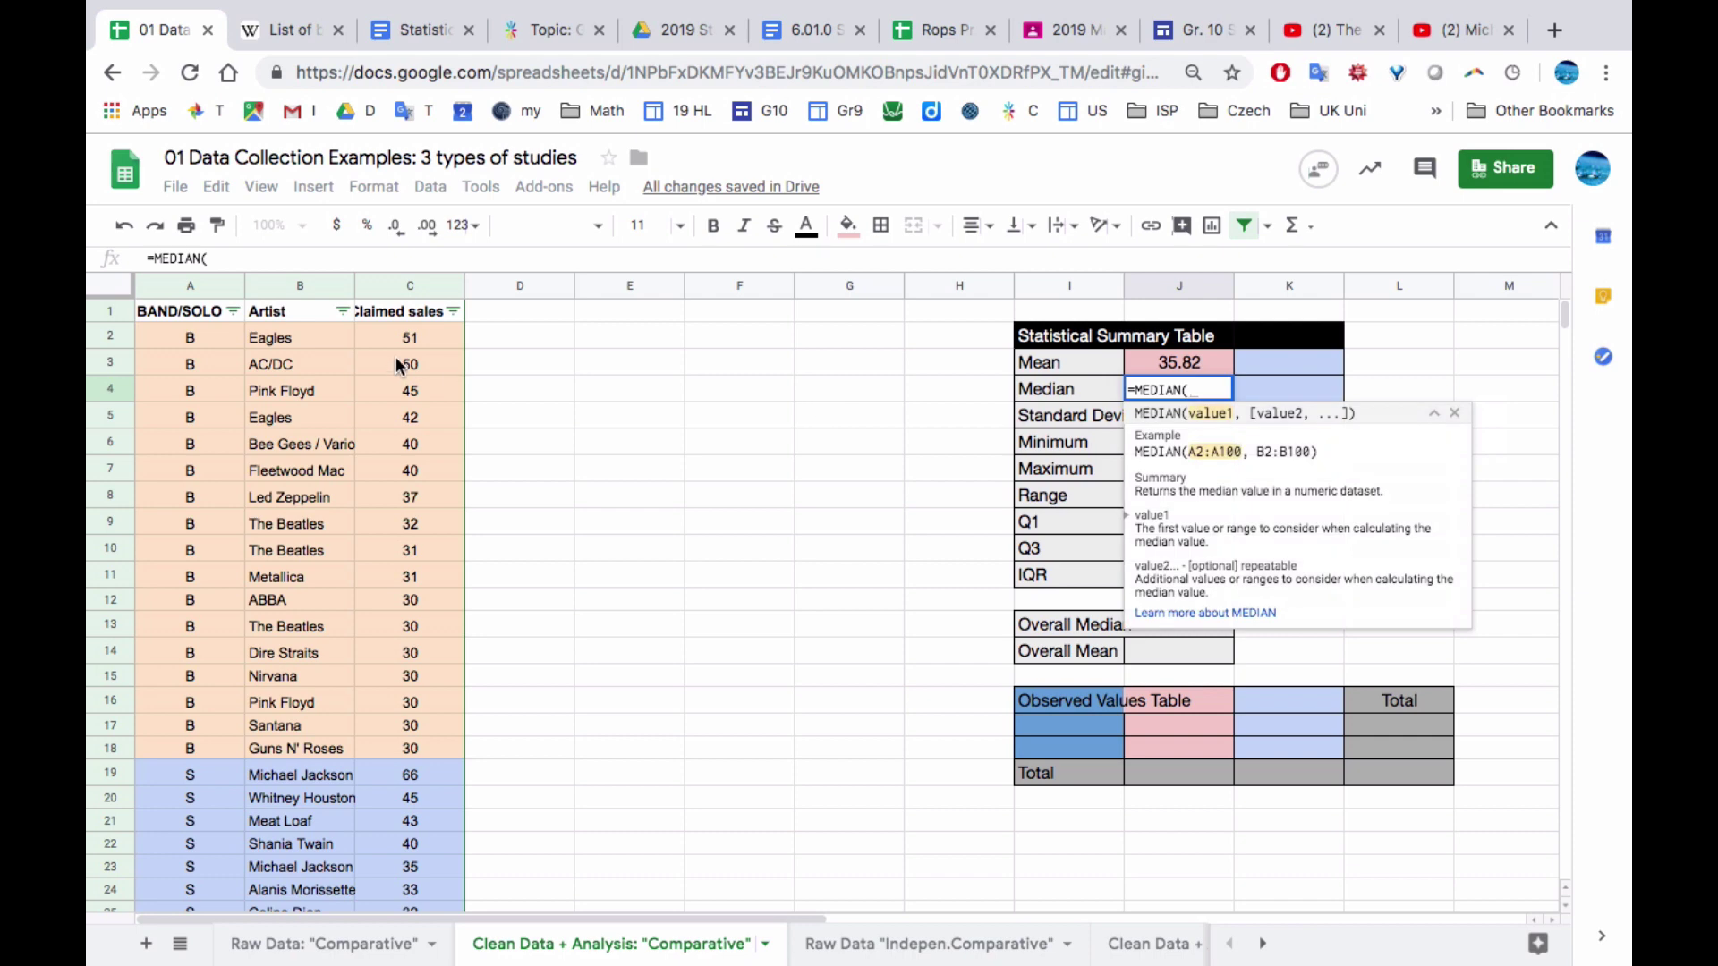
pyautogui.moveTo(416, 336); pyautogui.dragTo(407, 743)
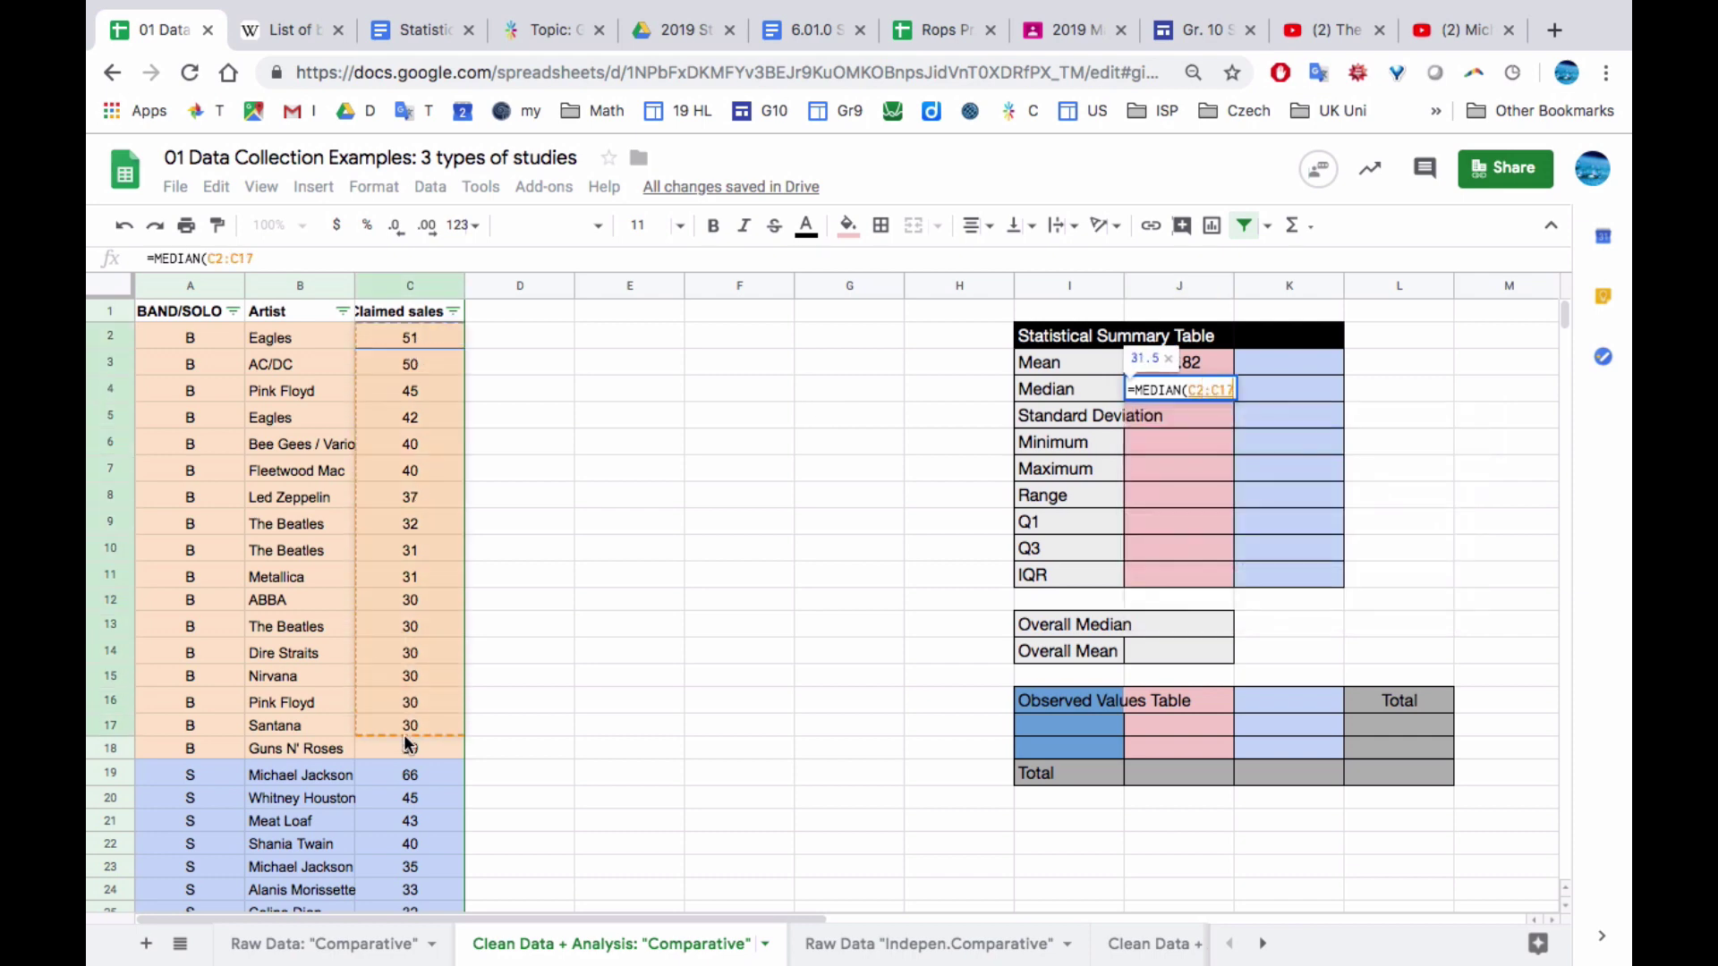
pyautogui.press('Return')
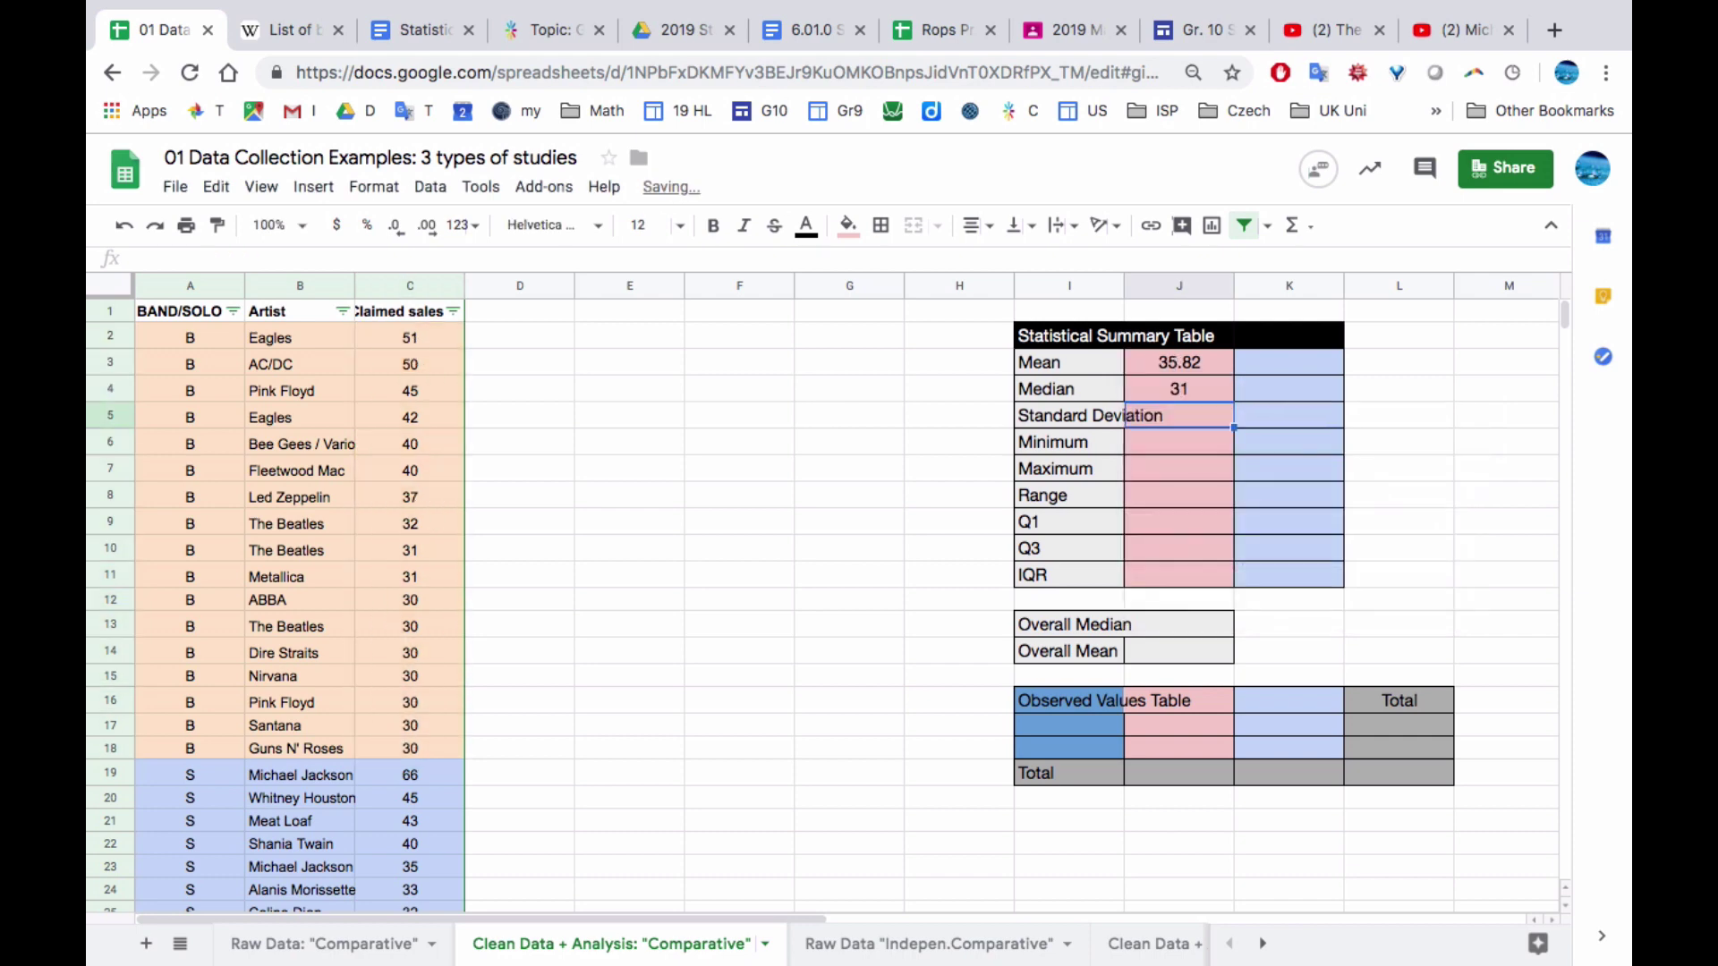
# Calculate the bands' standard deviation in cell J5 with STDEV over C2:C18
pyautogui.write('=STAN')
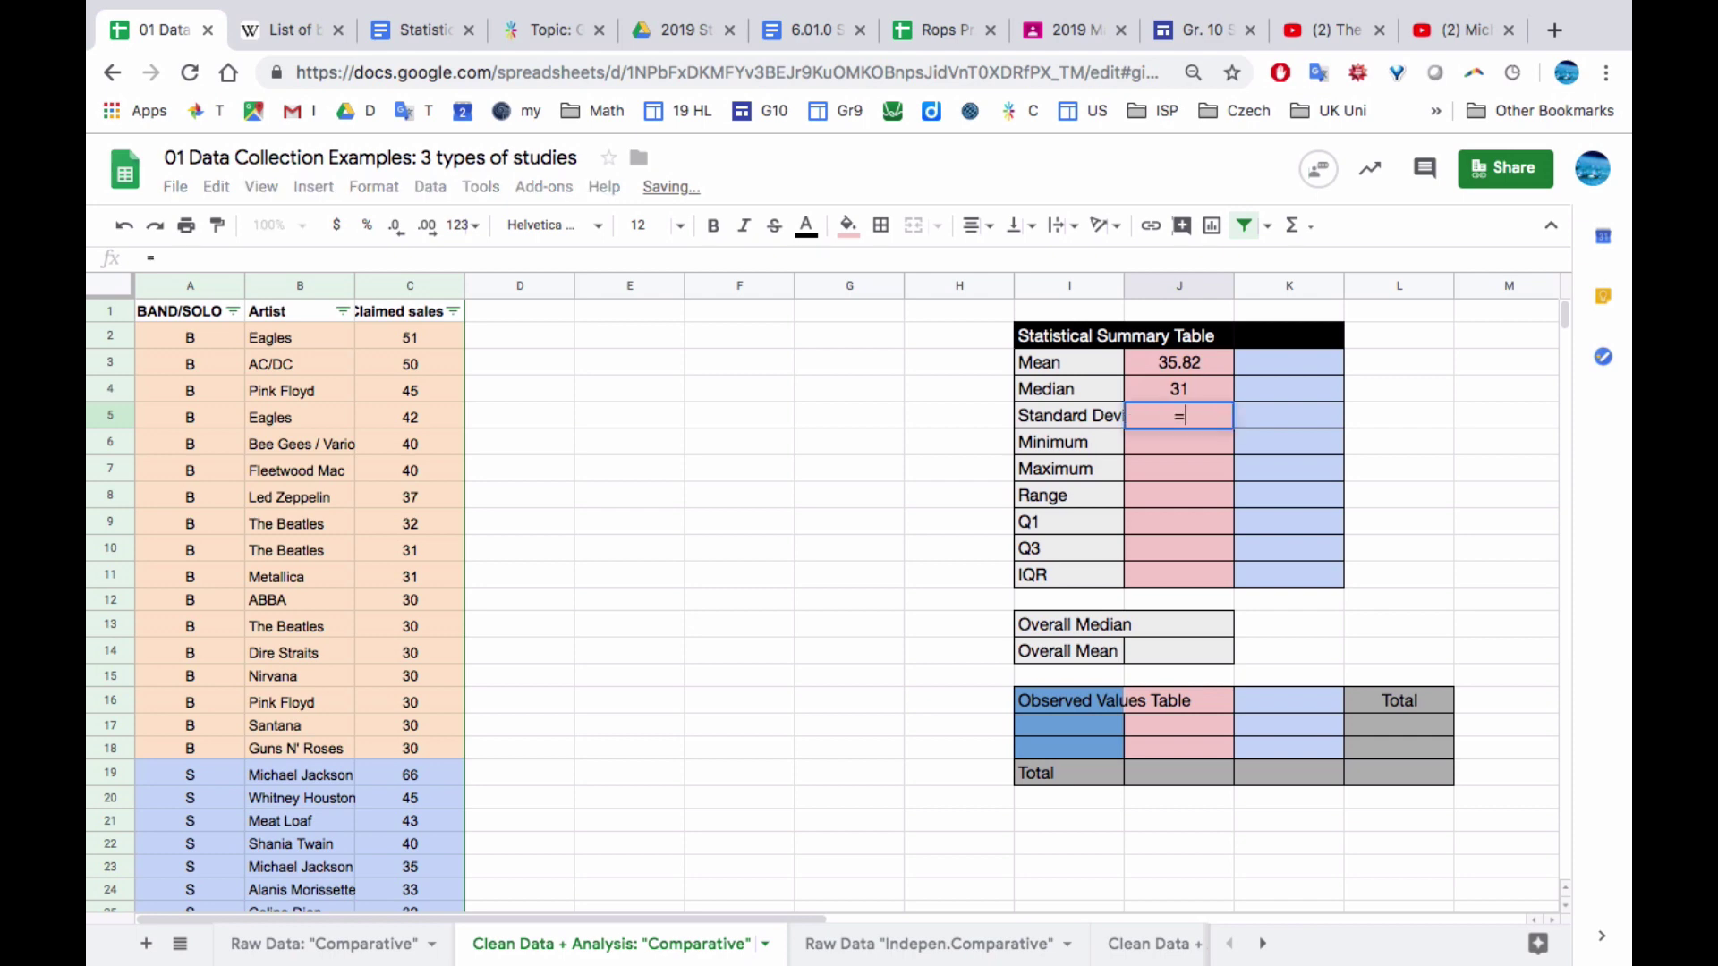
pyautogui.press('BackSpace')
pyautogui.press('BackSpace')
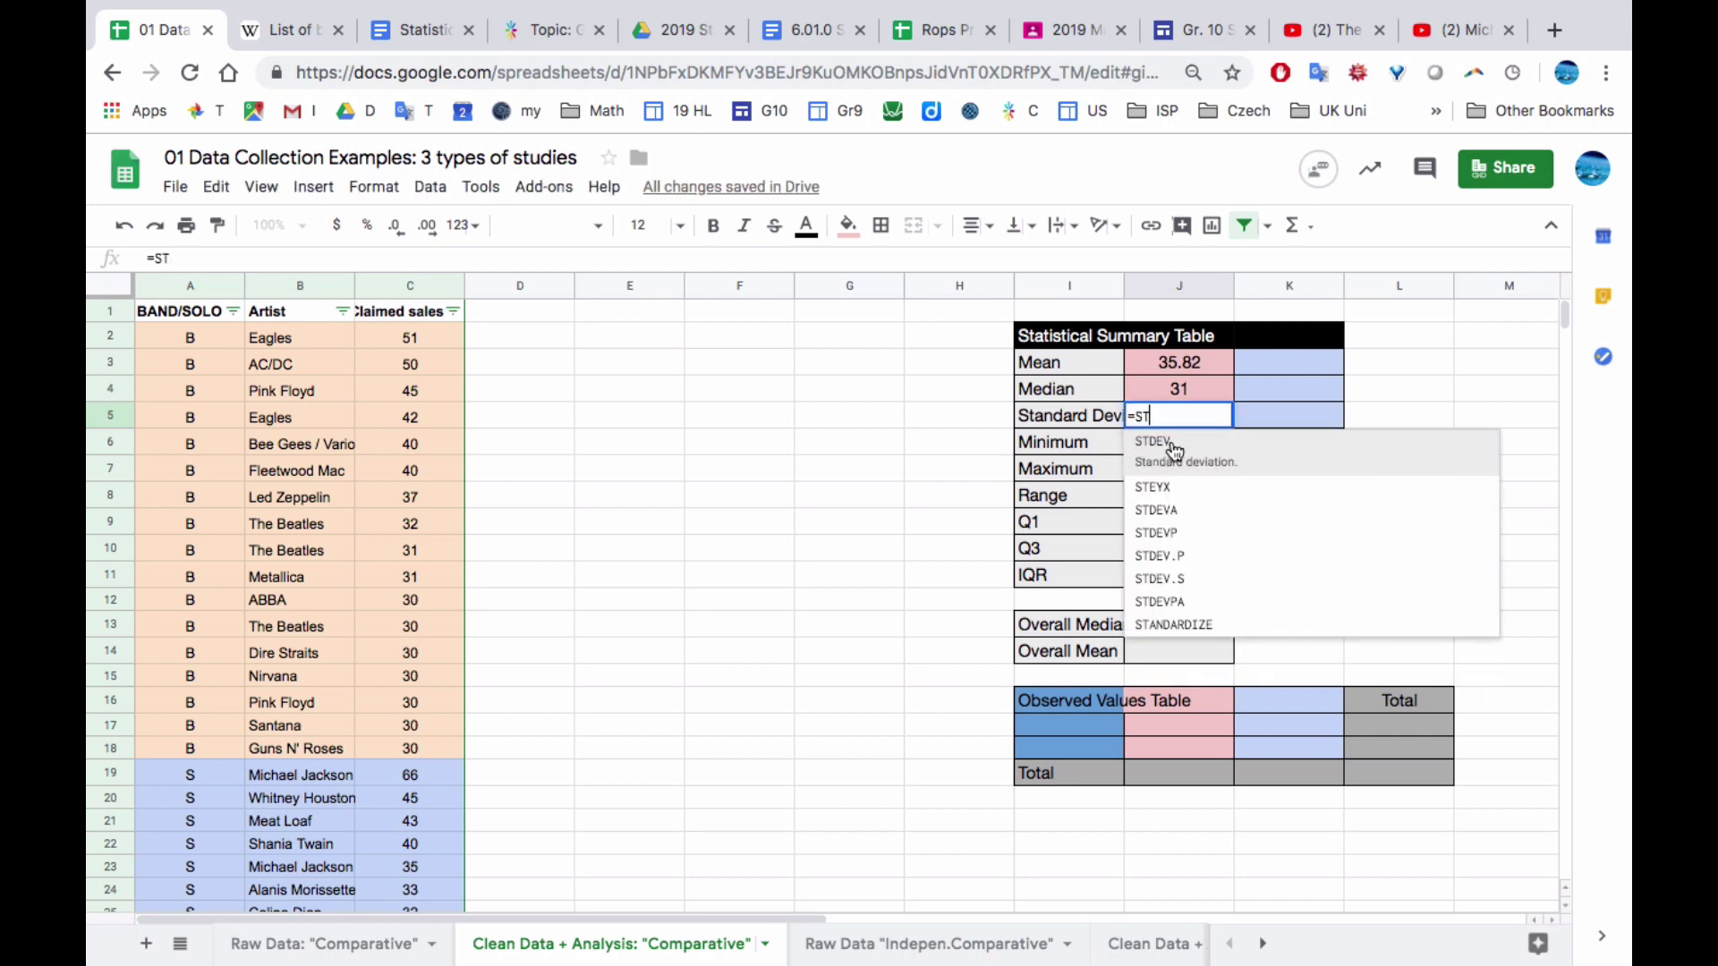
pyautogui.click(1173, 450)
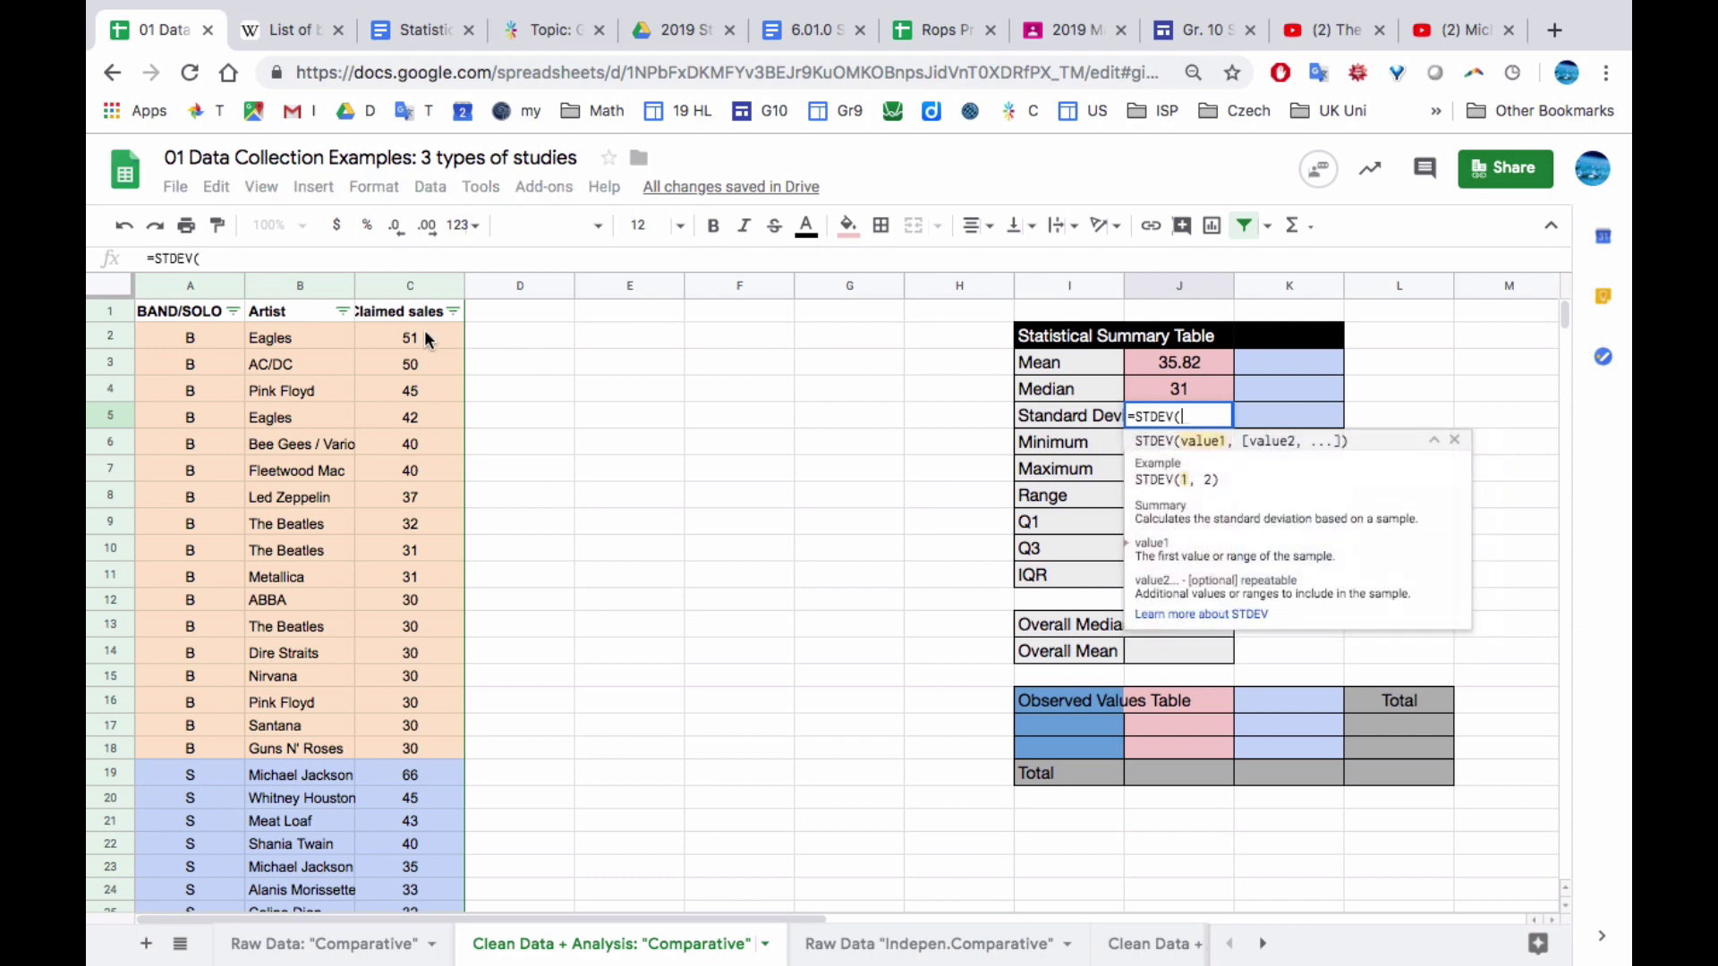
pyautogui.moveTo(425, 329); pyautogui.dragTo(420, 743)
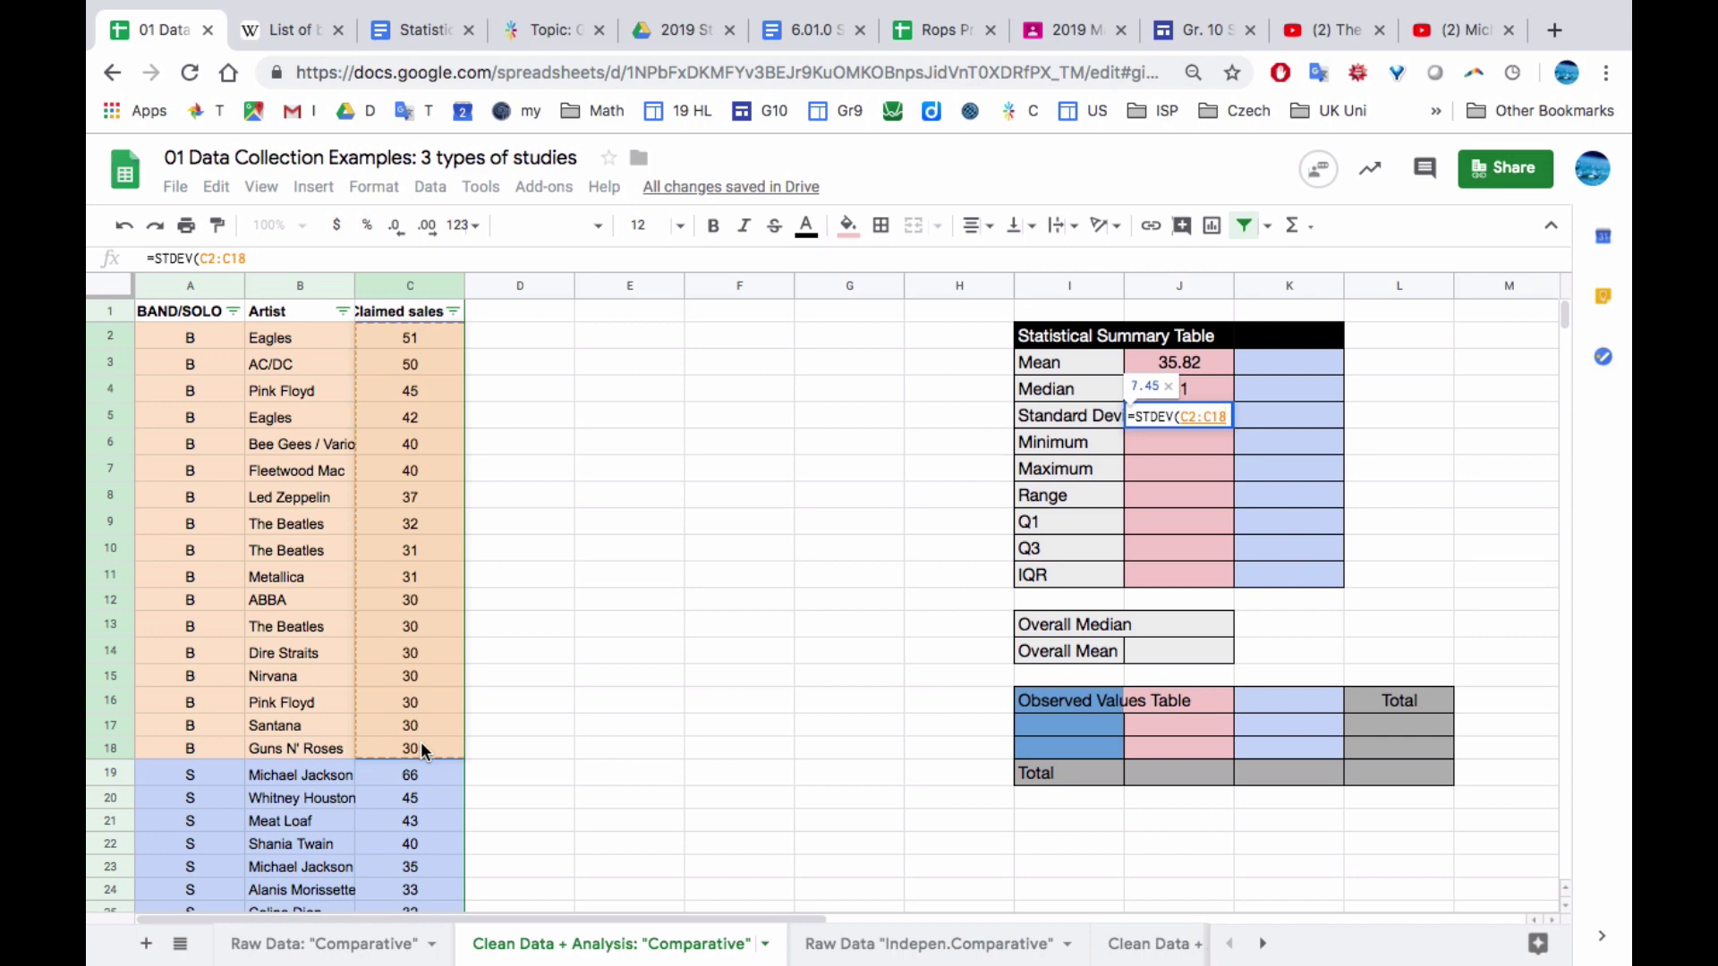
pyautogui.press('Return')
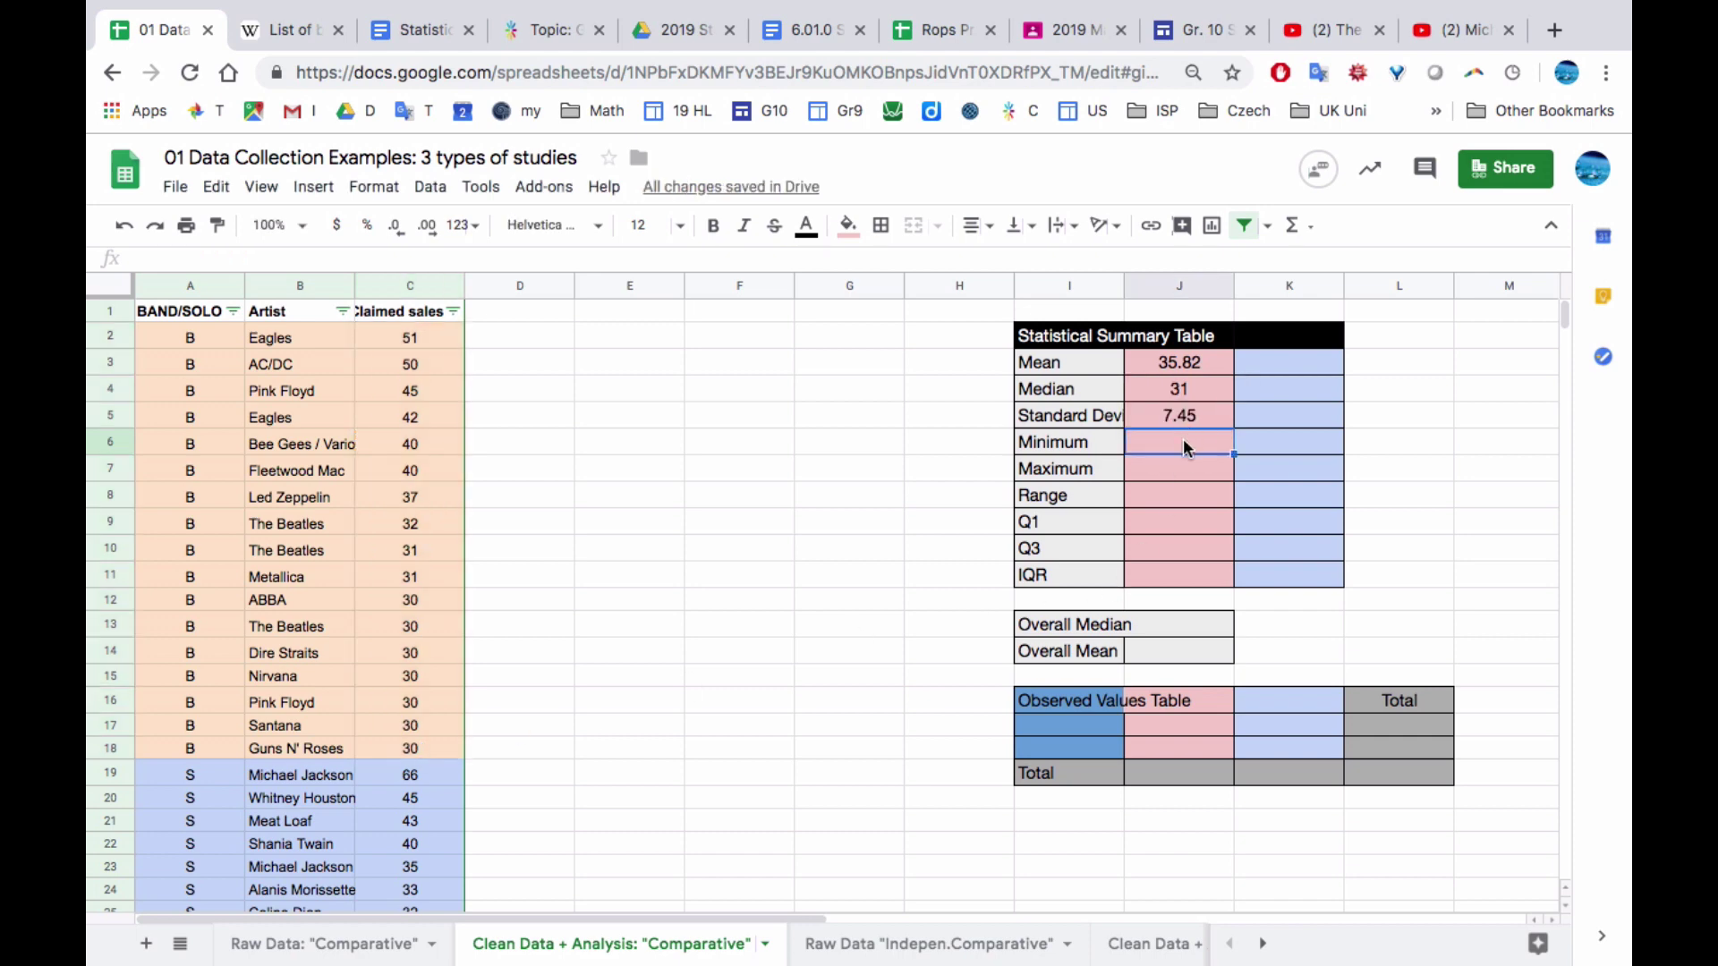
# Enter 30 as the bands' minimum in J6 and 51 as their maximum in J7
pyautogui.write('30')
pyautogui.press('Return')
pyautogui.write('51')
pyautogui.press('Return')
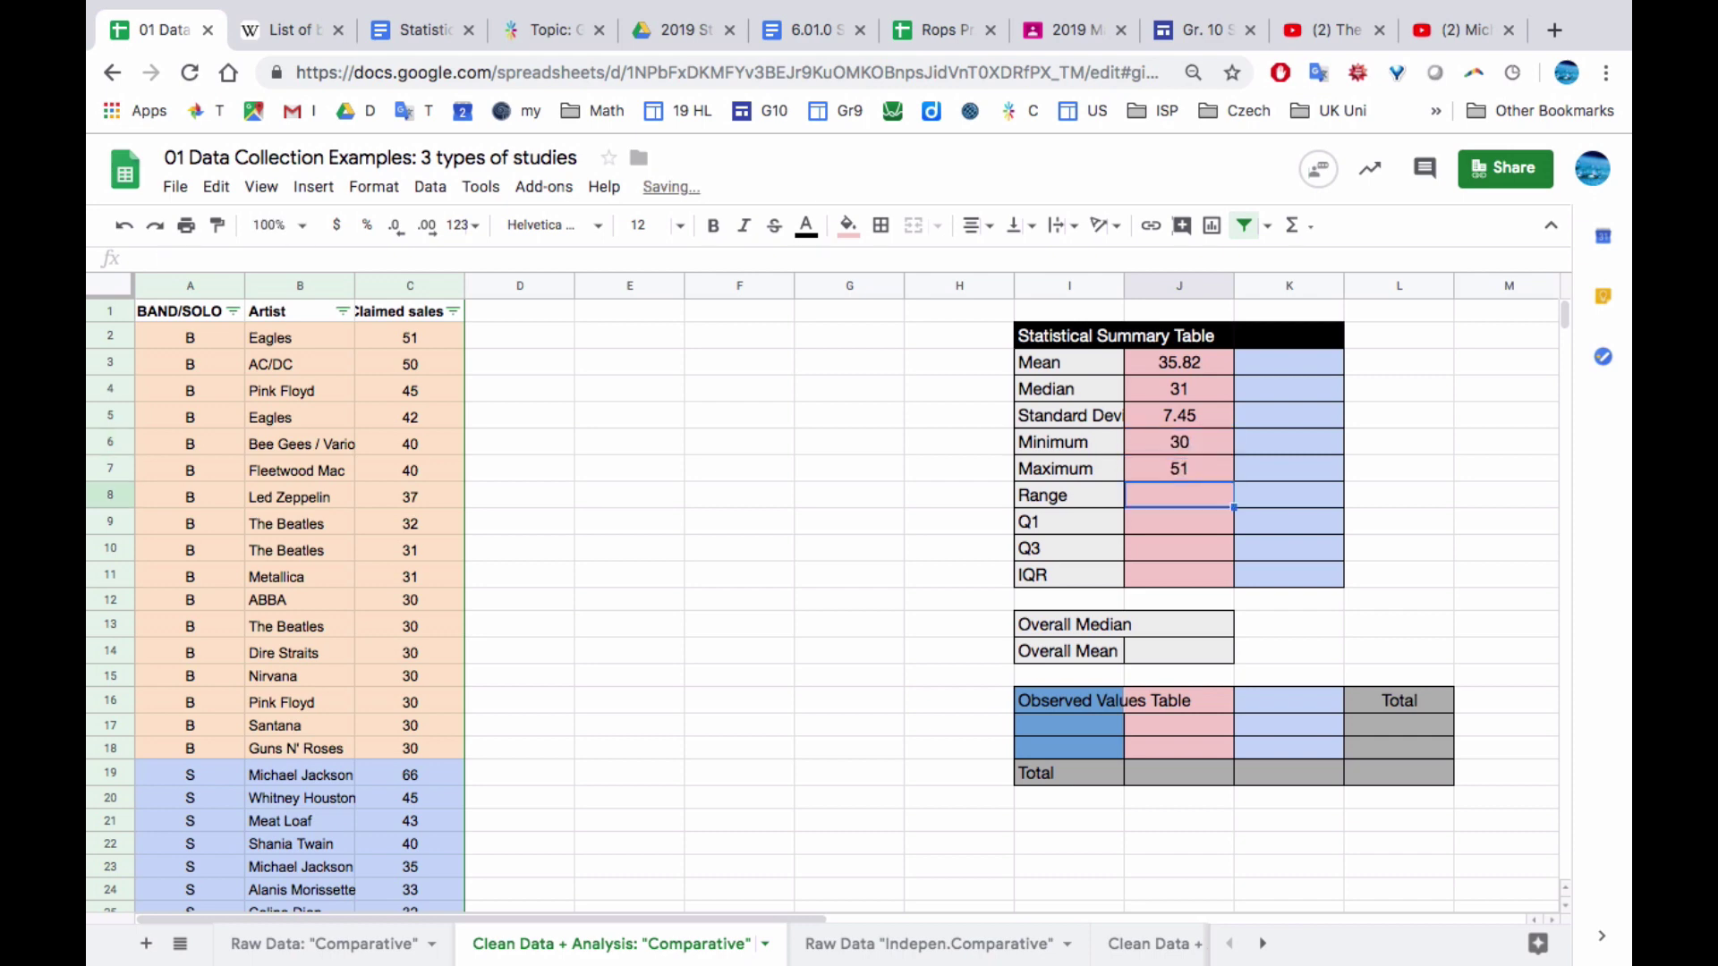
# Calculate the bands' range in cell J8 as maximum minus minimum with the formula =J7-J6
pyautogui.write('=')
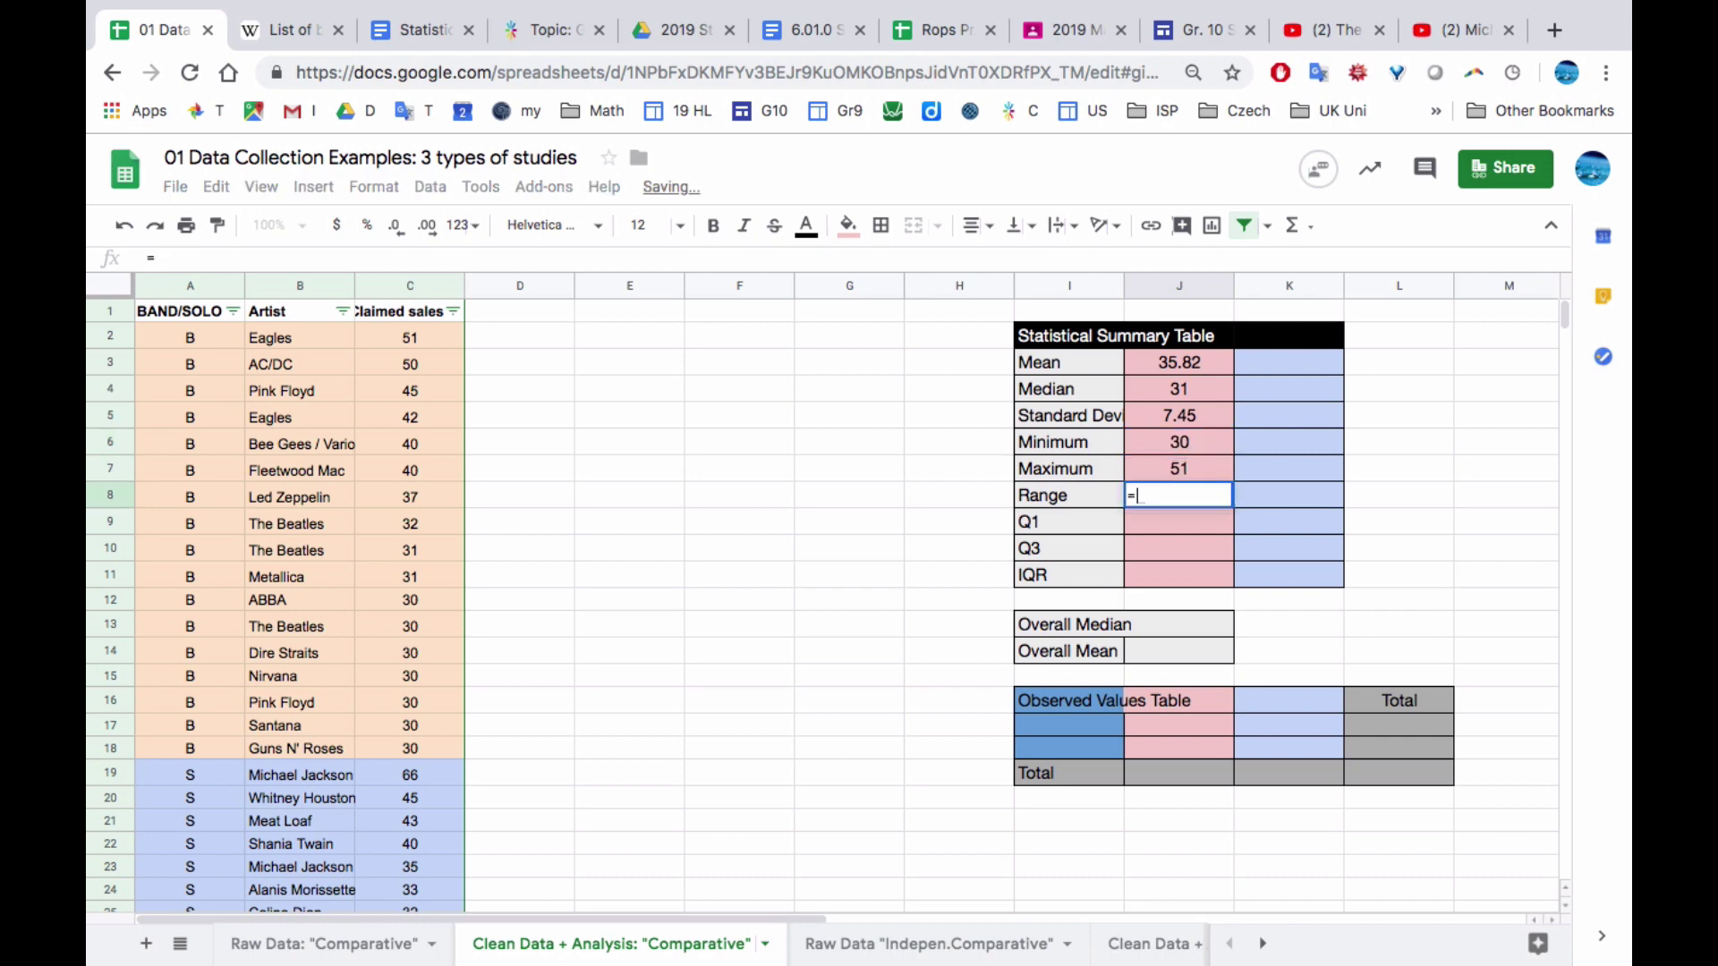
pyautogui.click(1180, 474)
pyautogui.write('-')
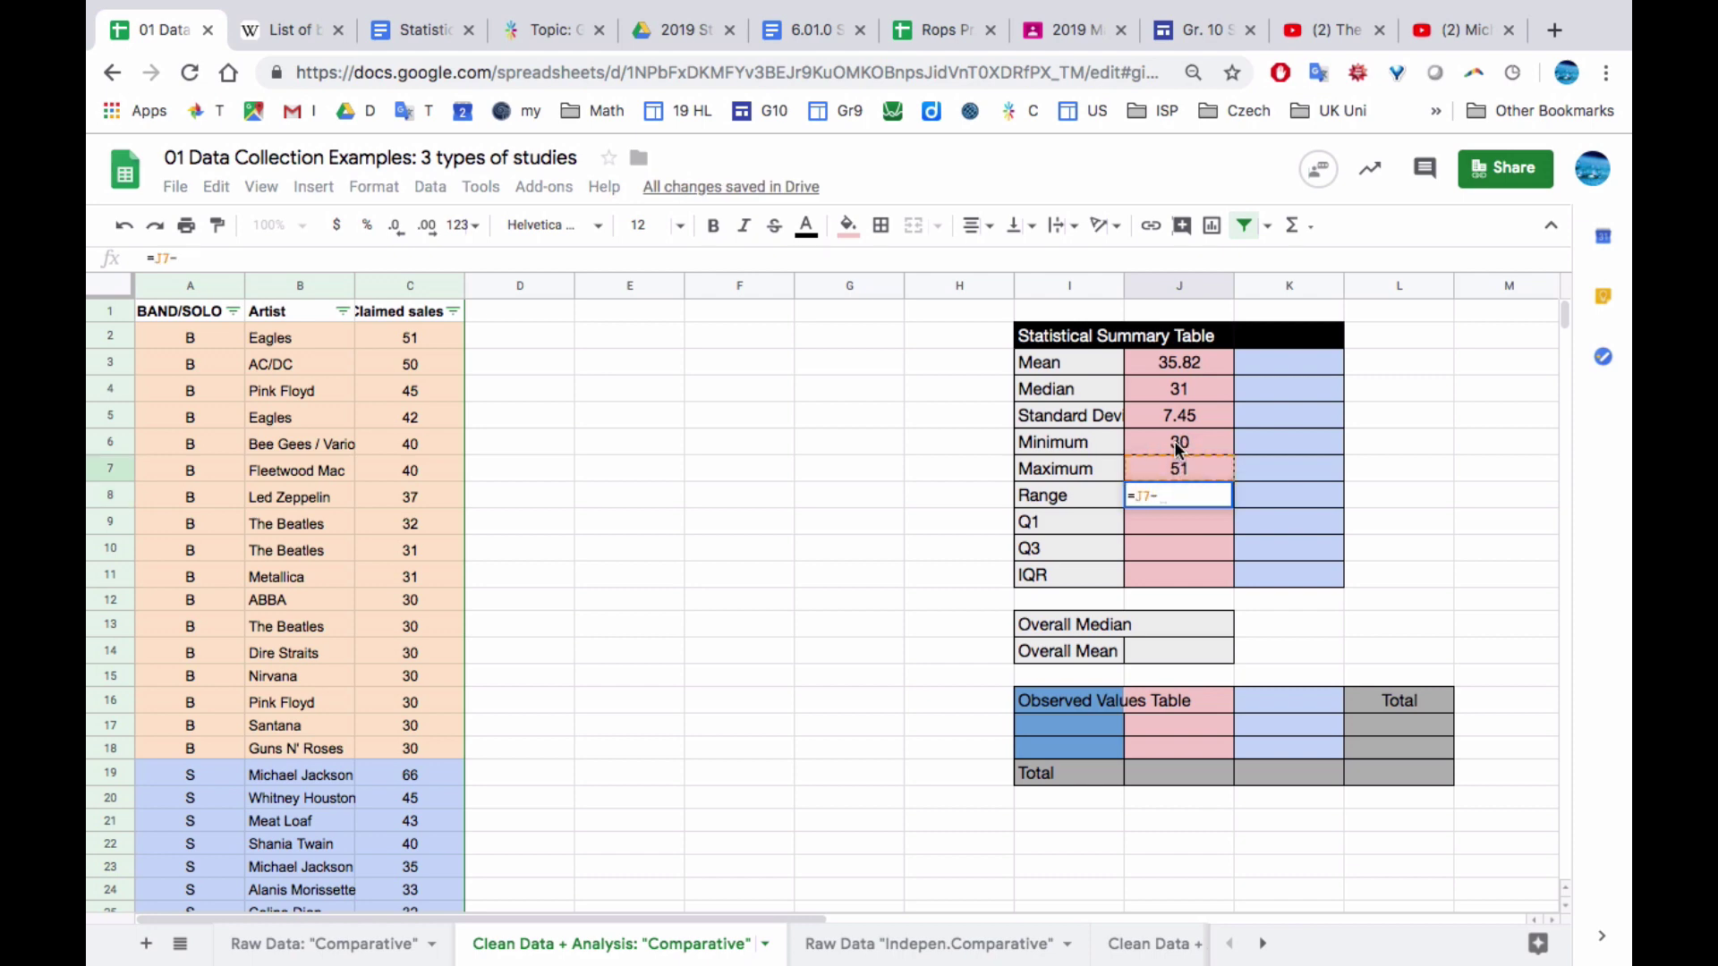
pyautogui.click(1179, 446)
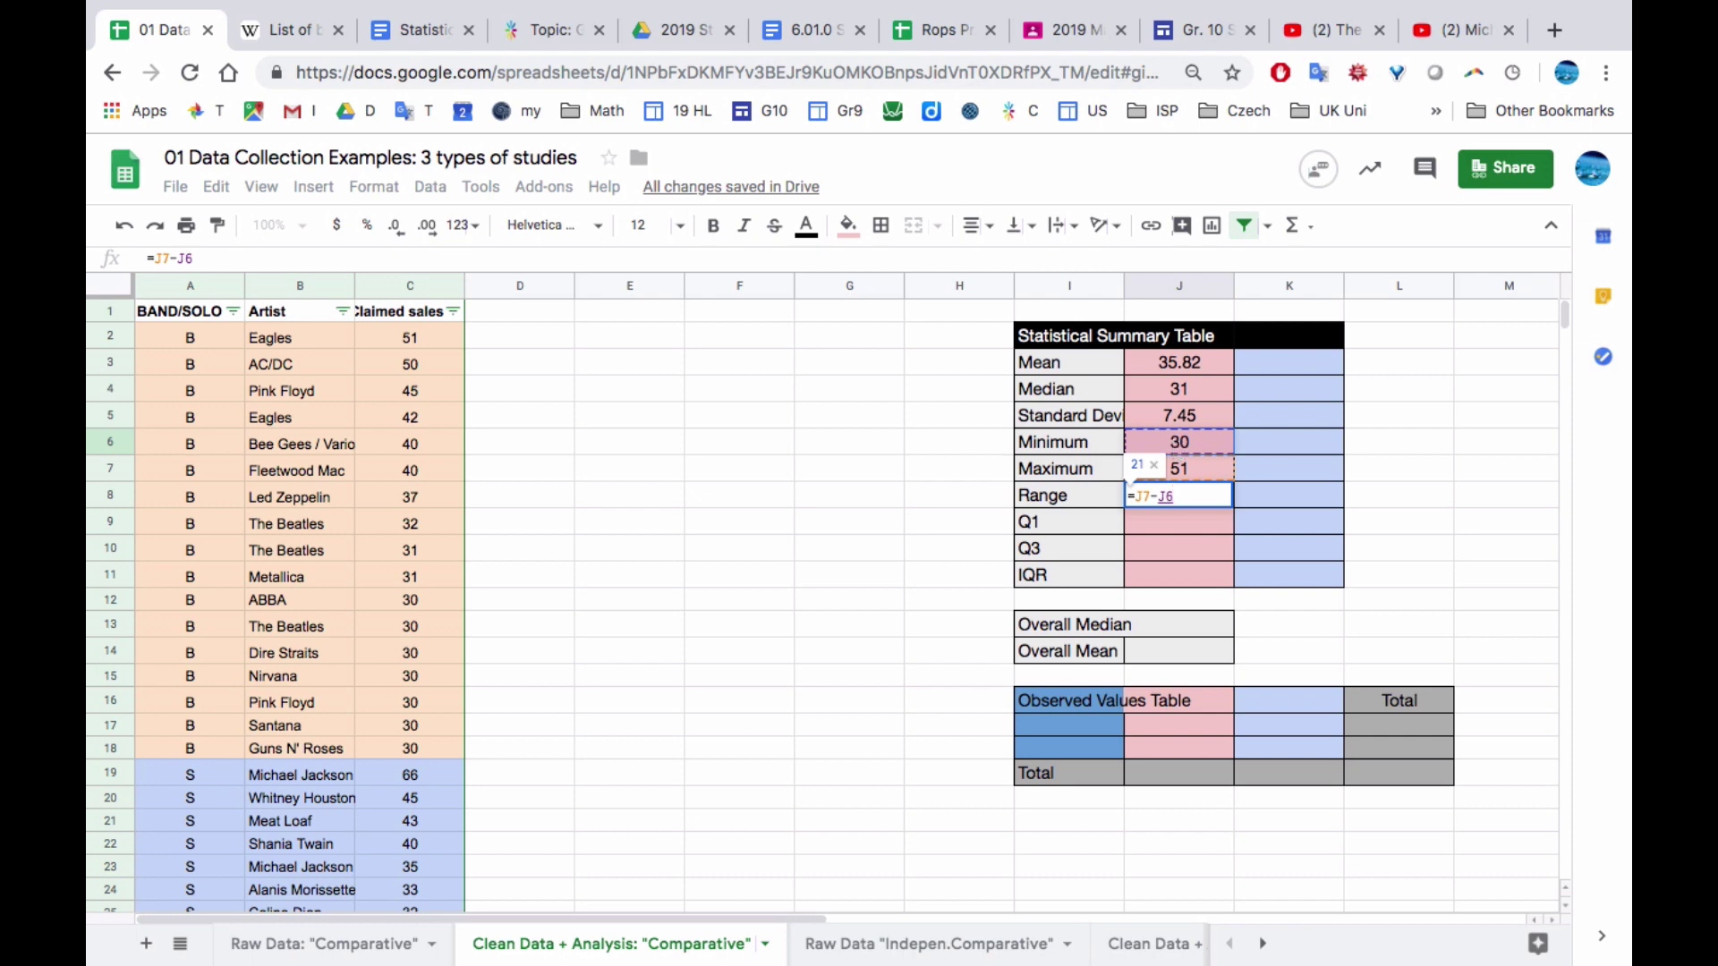
pyautogui.press('Return')
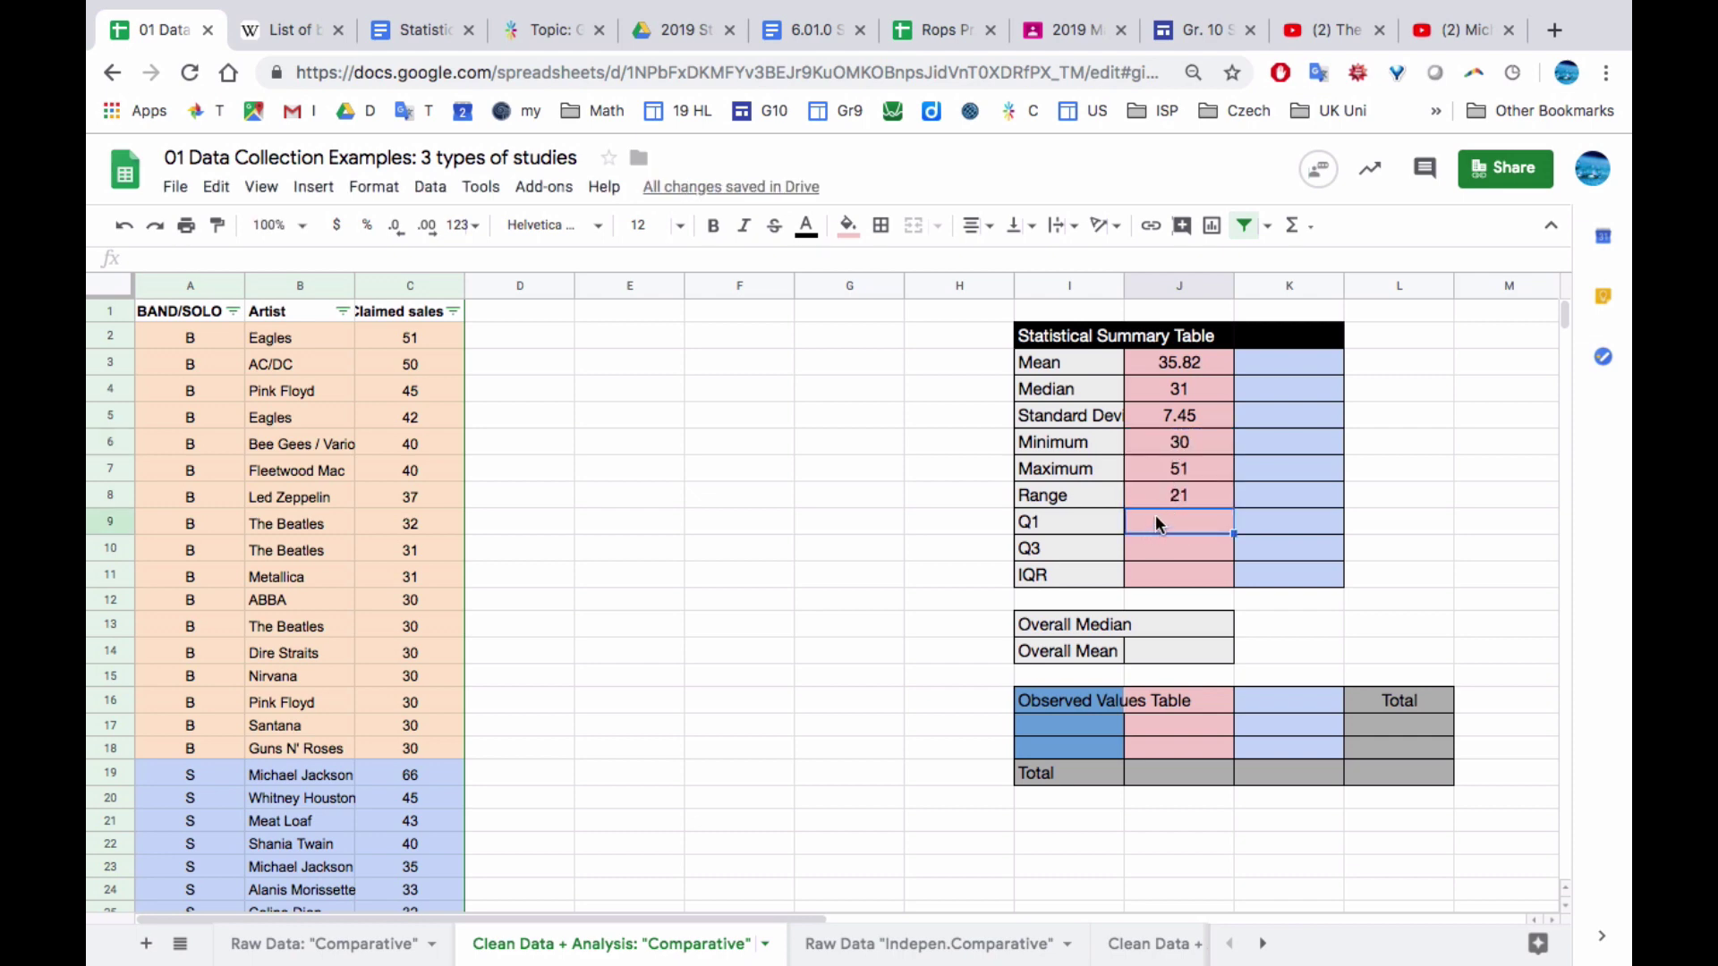
# Calculate the bands' first quartile in cell J9 with the formula =QUARTILE(C2:C18,1)
pyautogui.write('=Q')
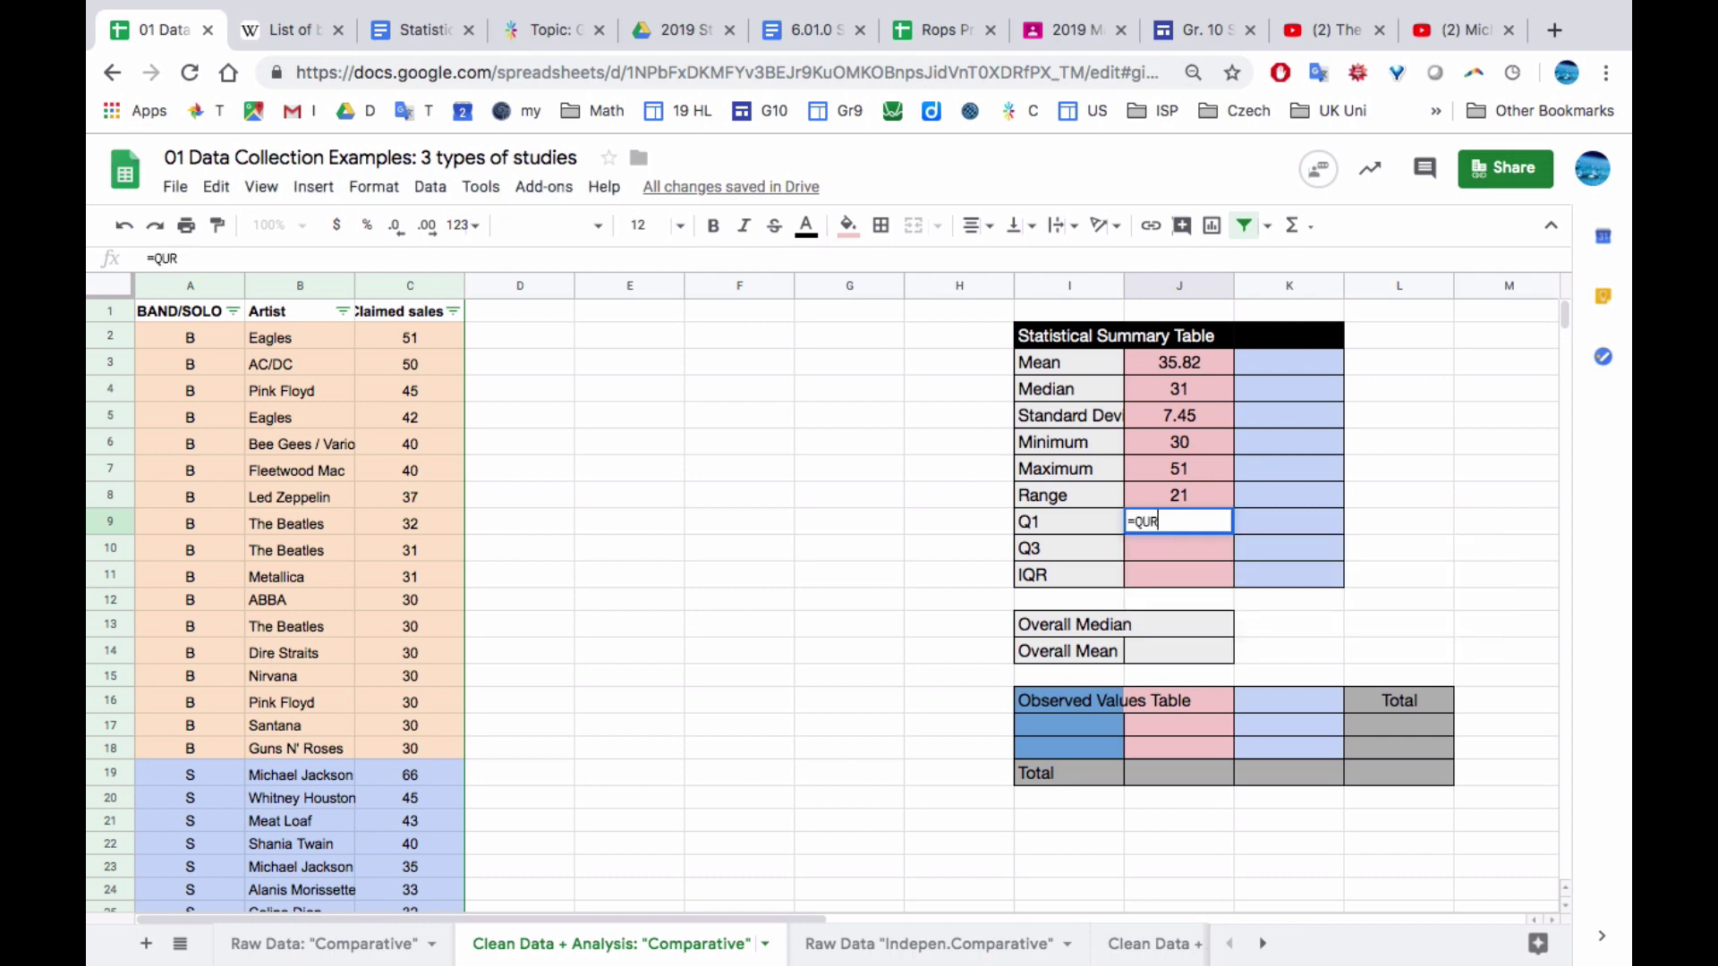
pyautogui.write('UAR')
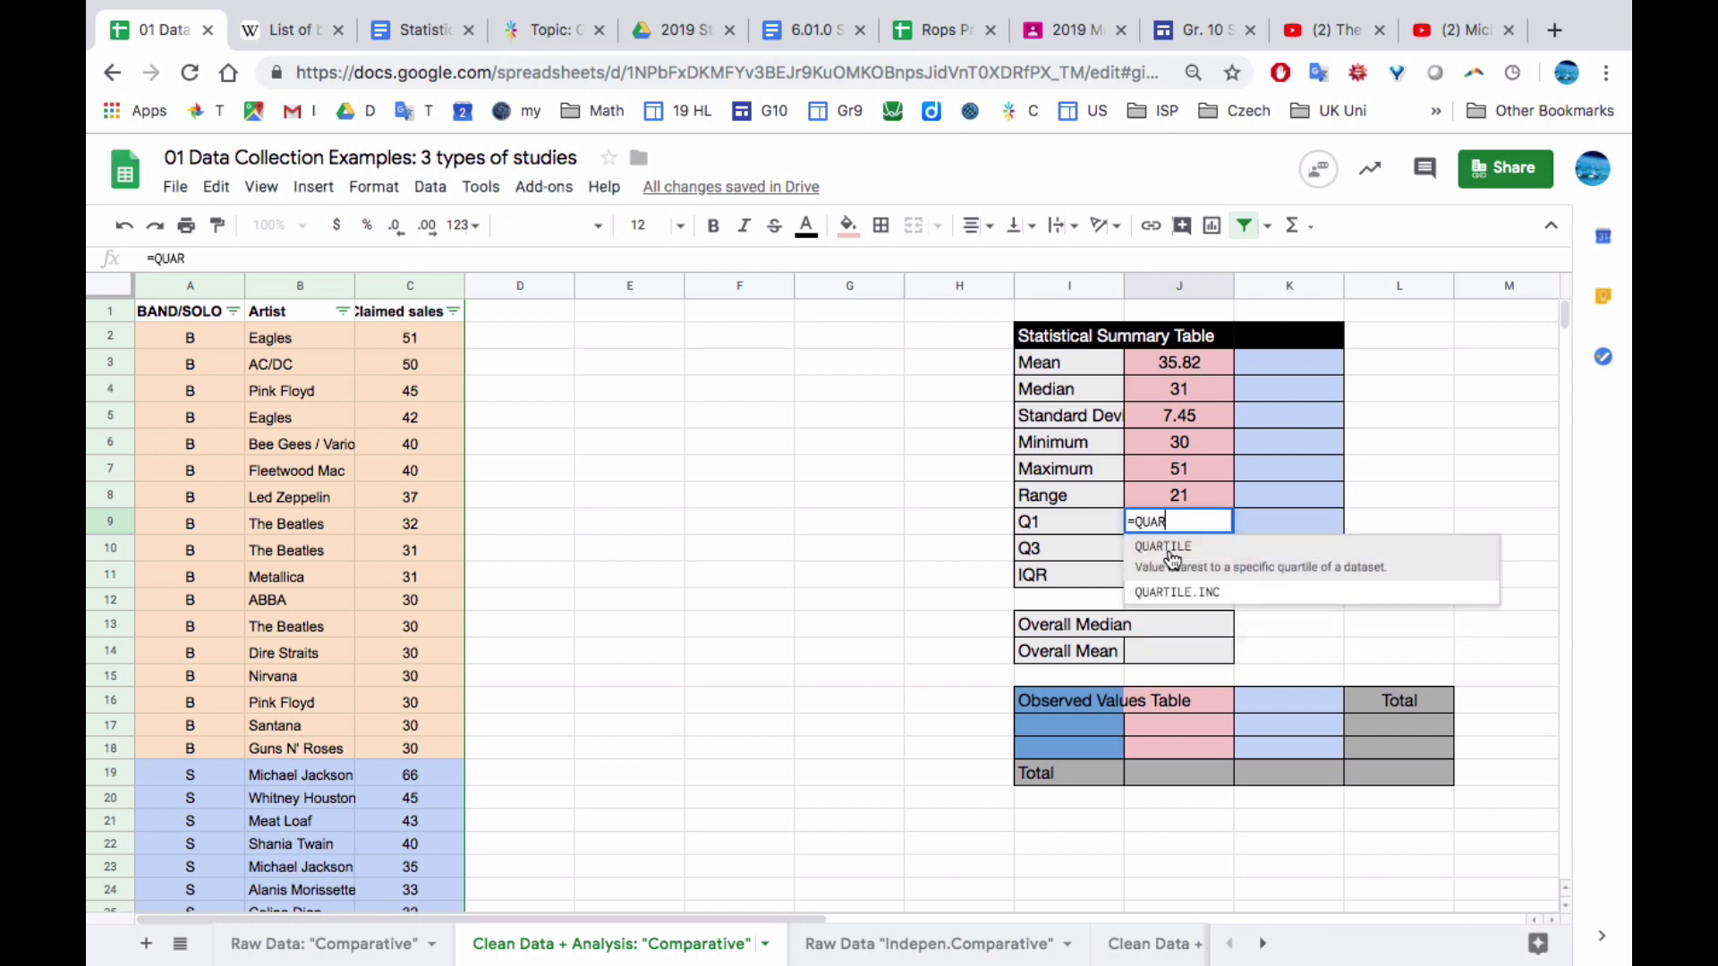
pyautogui.click(1160, 546)
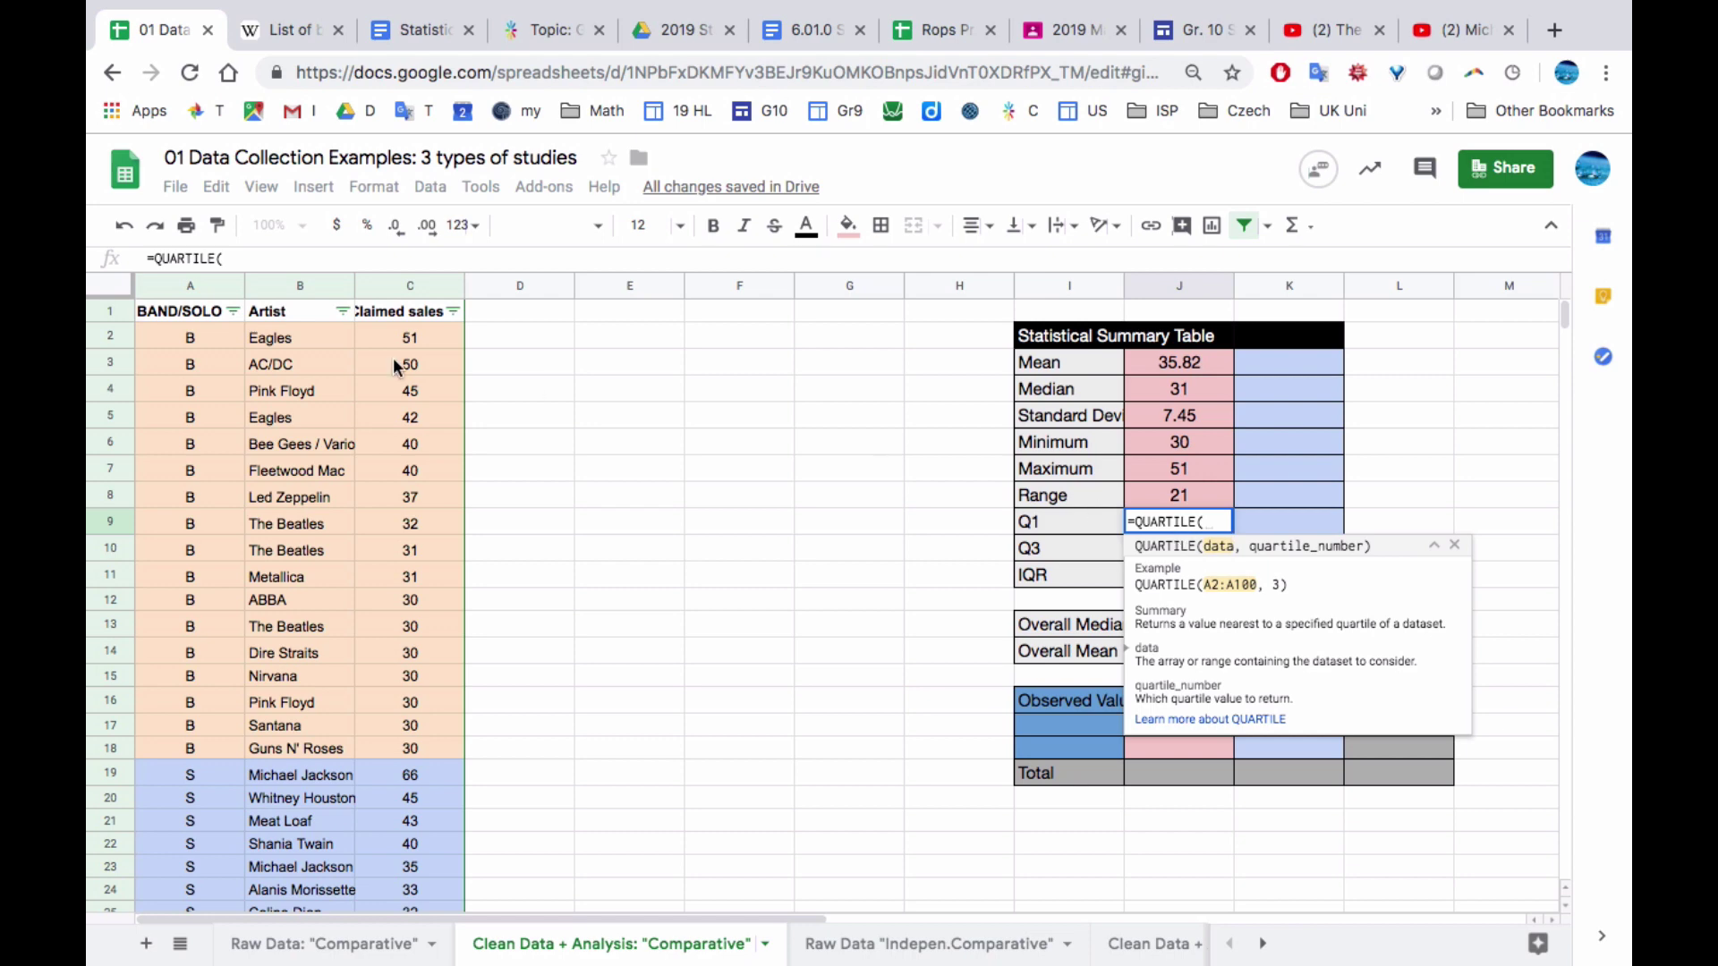
pyautogui.moveTo(410, 337); pyautogui.dragTo(410, 748)
pyautogui.write(',')
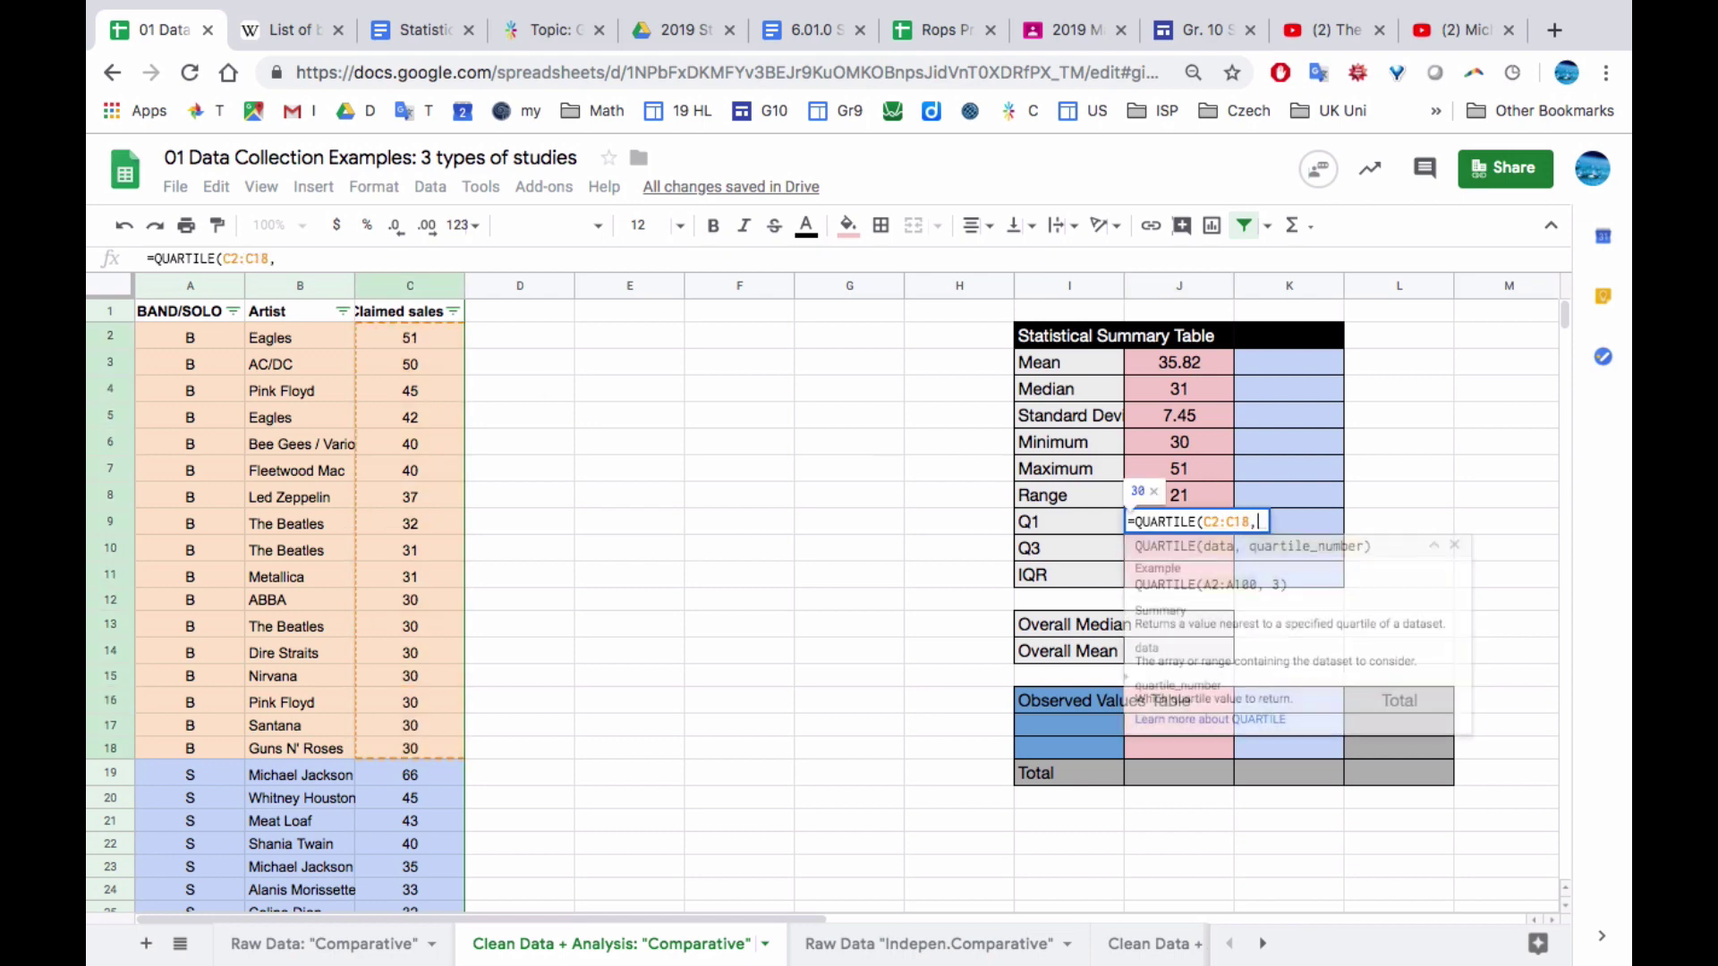
pyautogui.write('1')
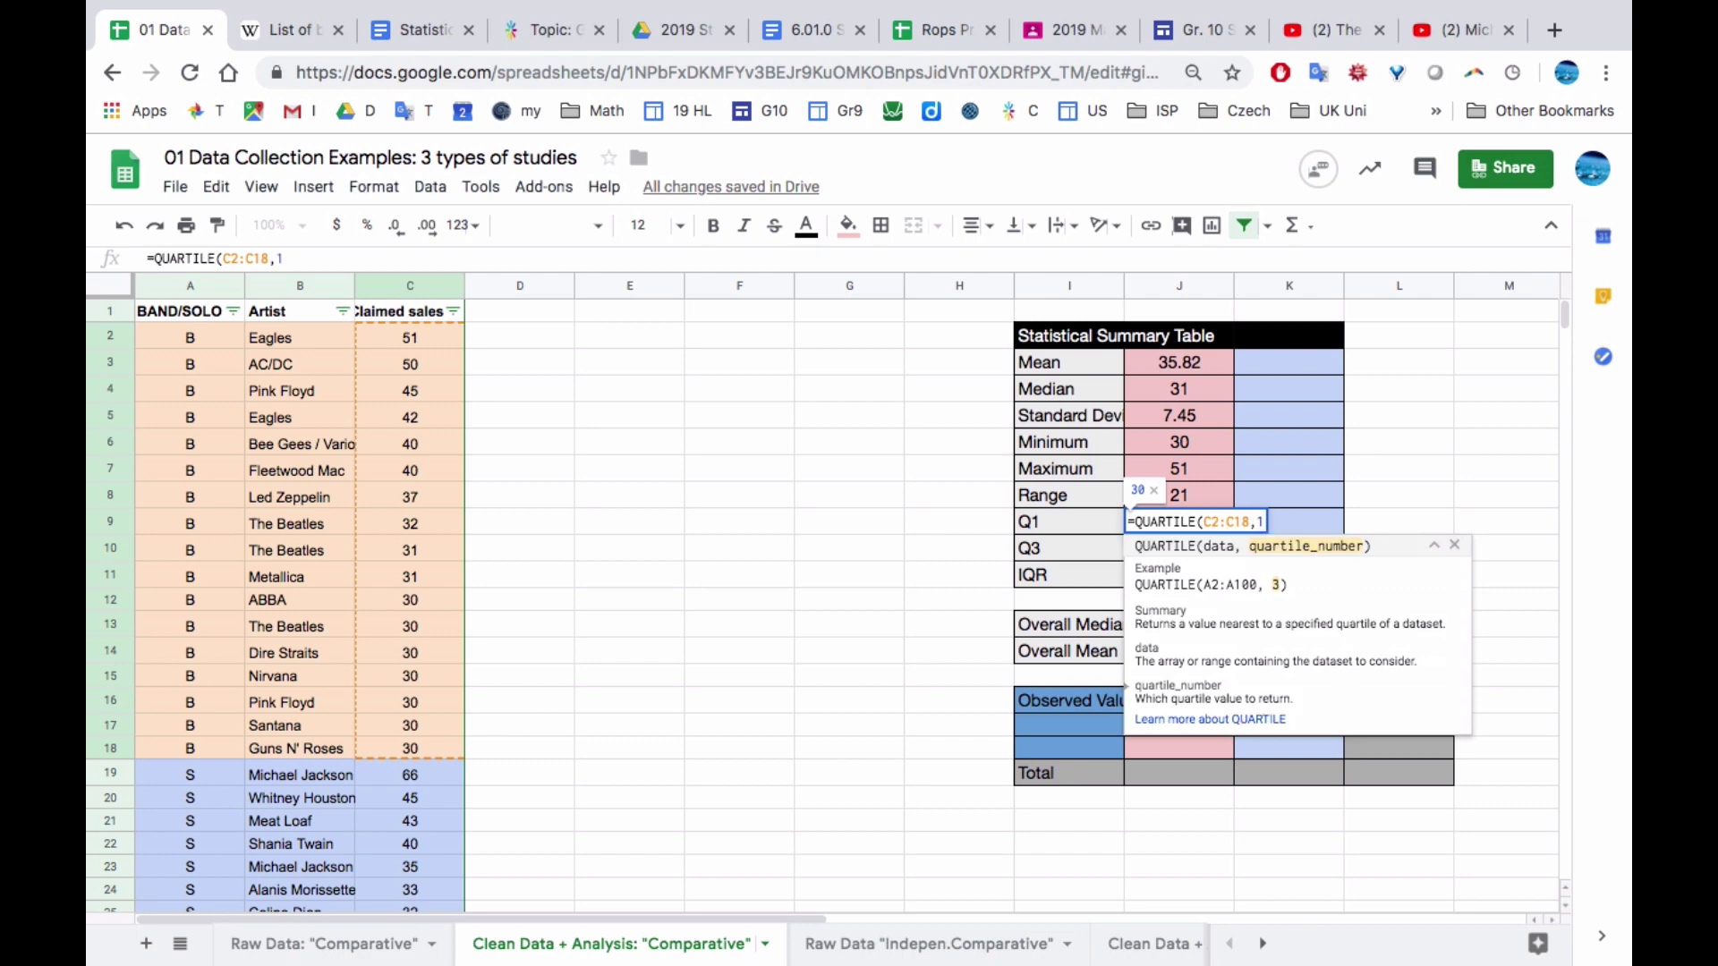
pyautogui.write(')')
pyautogui.press('Return')
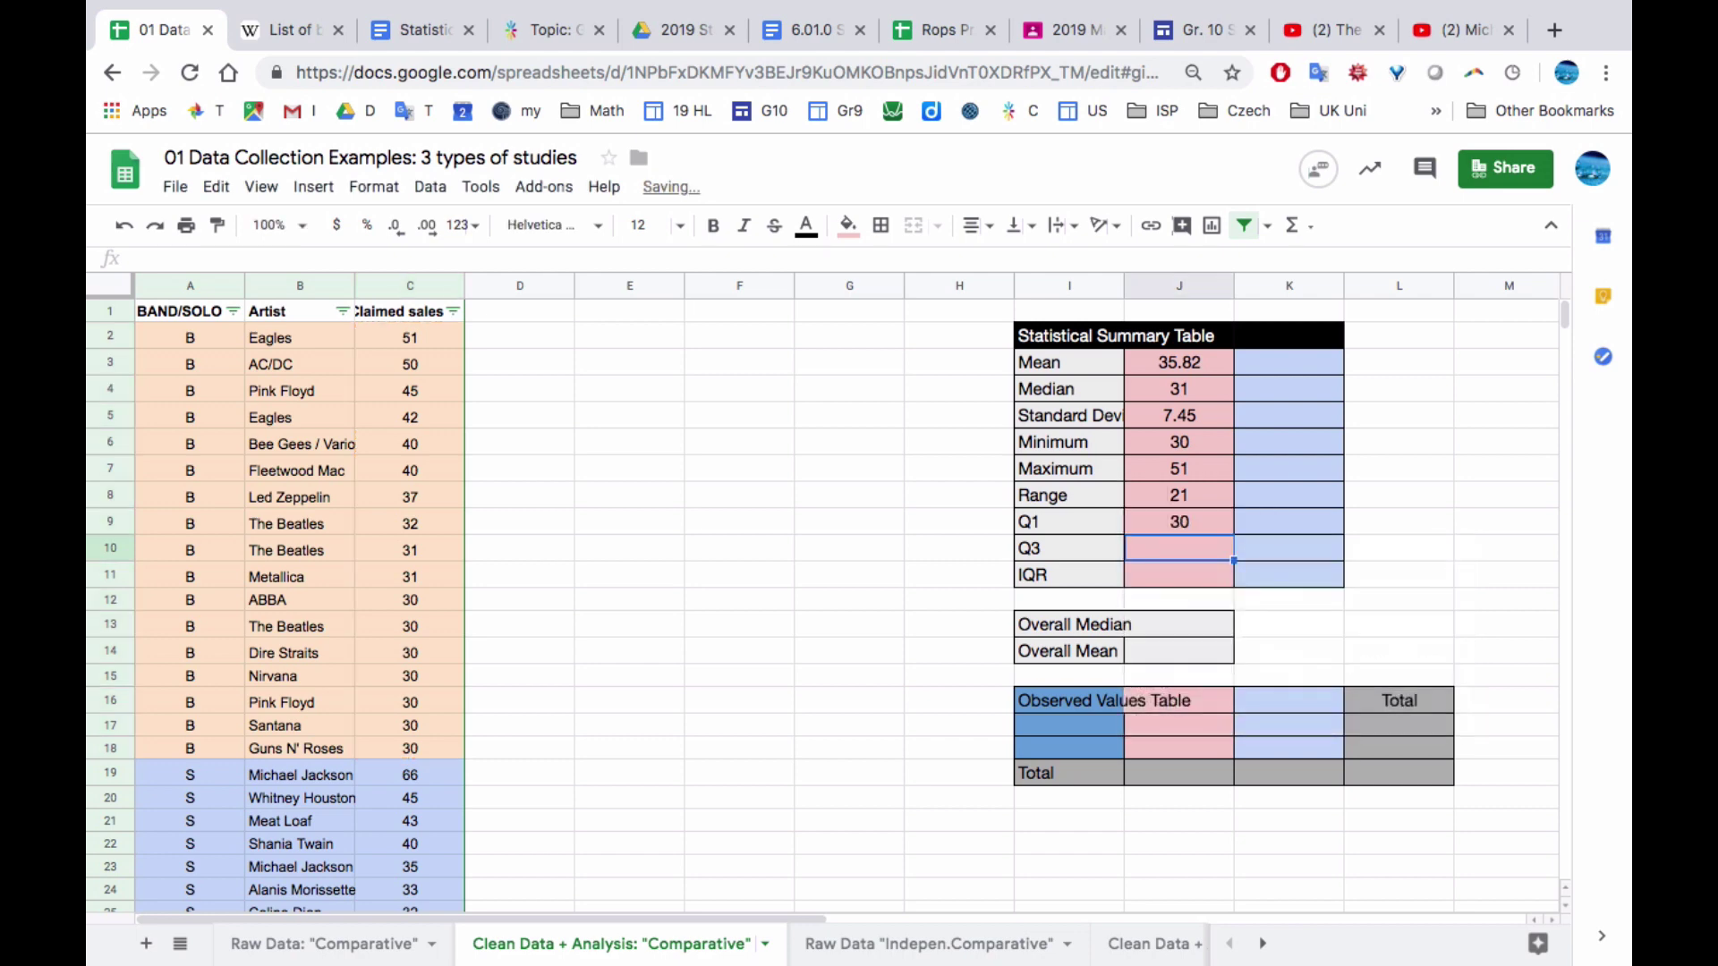
# Calculate the bands' third quartile in cell J10 with the formula =QUARTILE(C2:C18,3)
pyautogui.doubleClick(1169, 544)
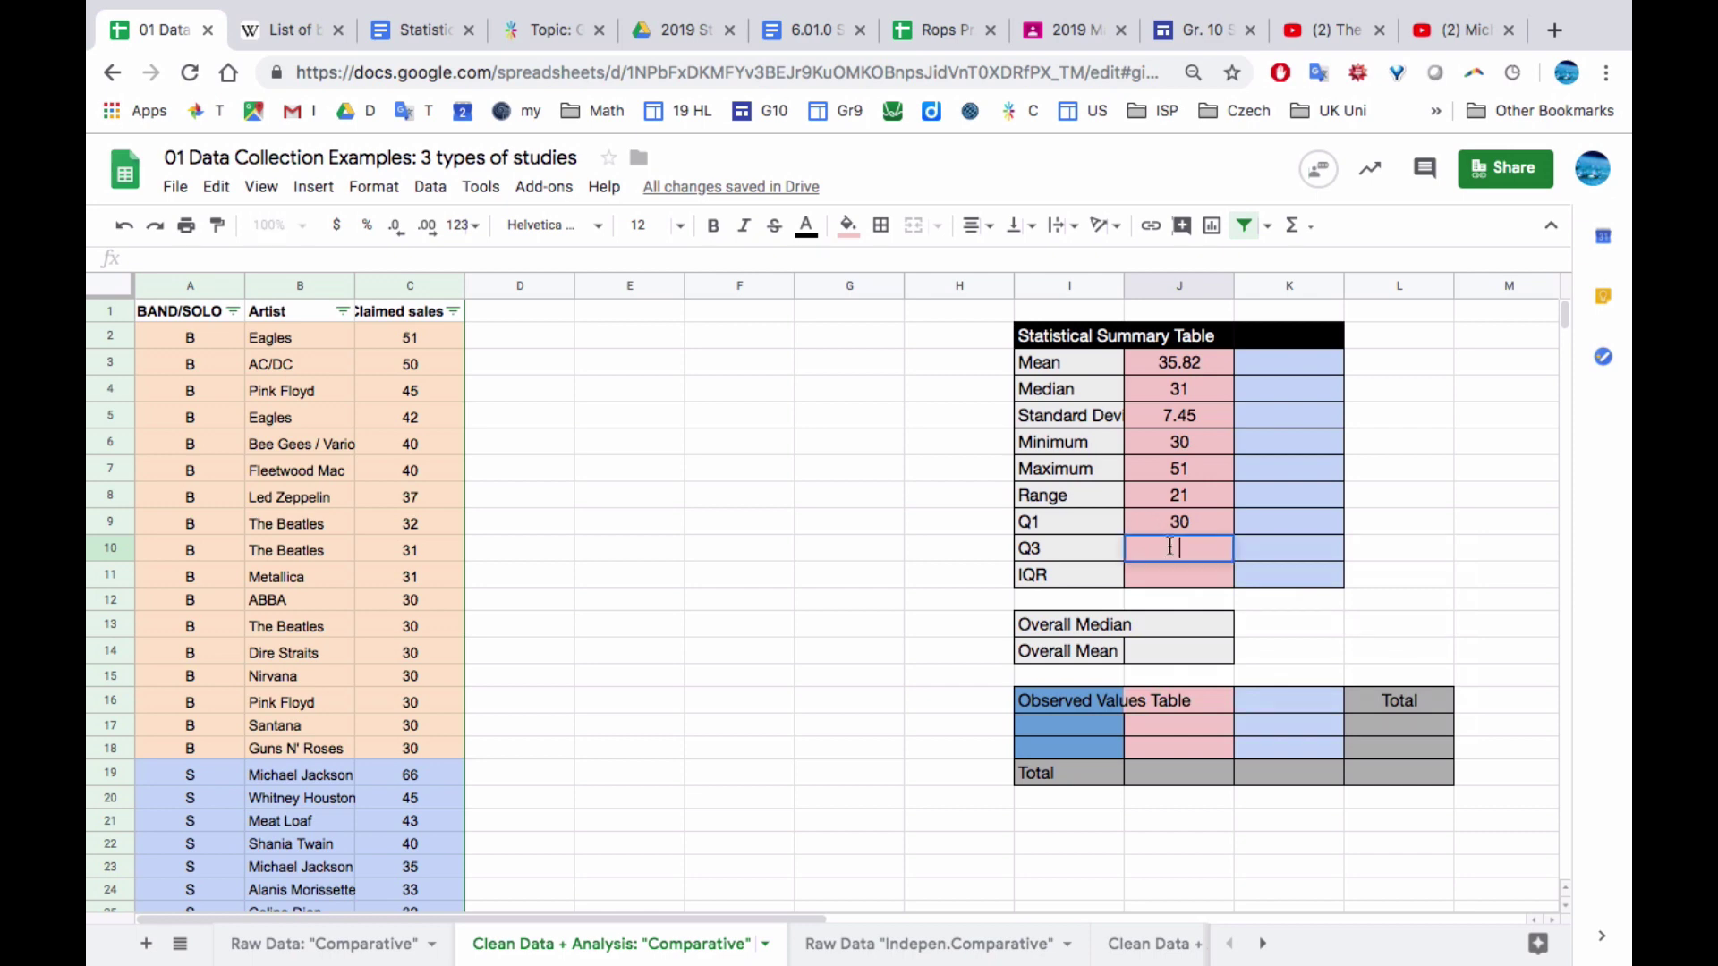
pyautogui.write('=A')
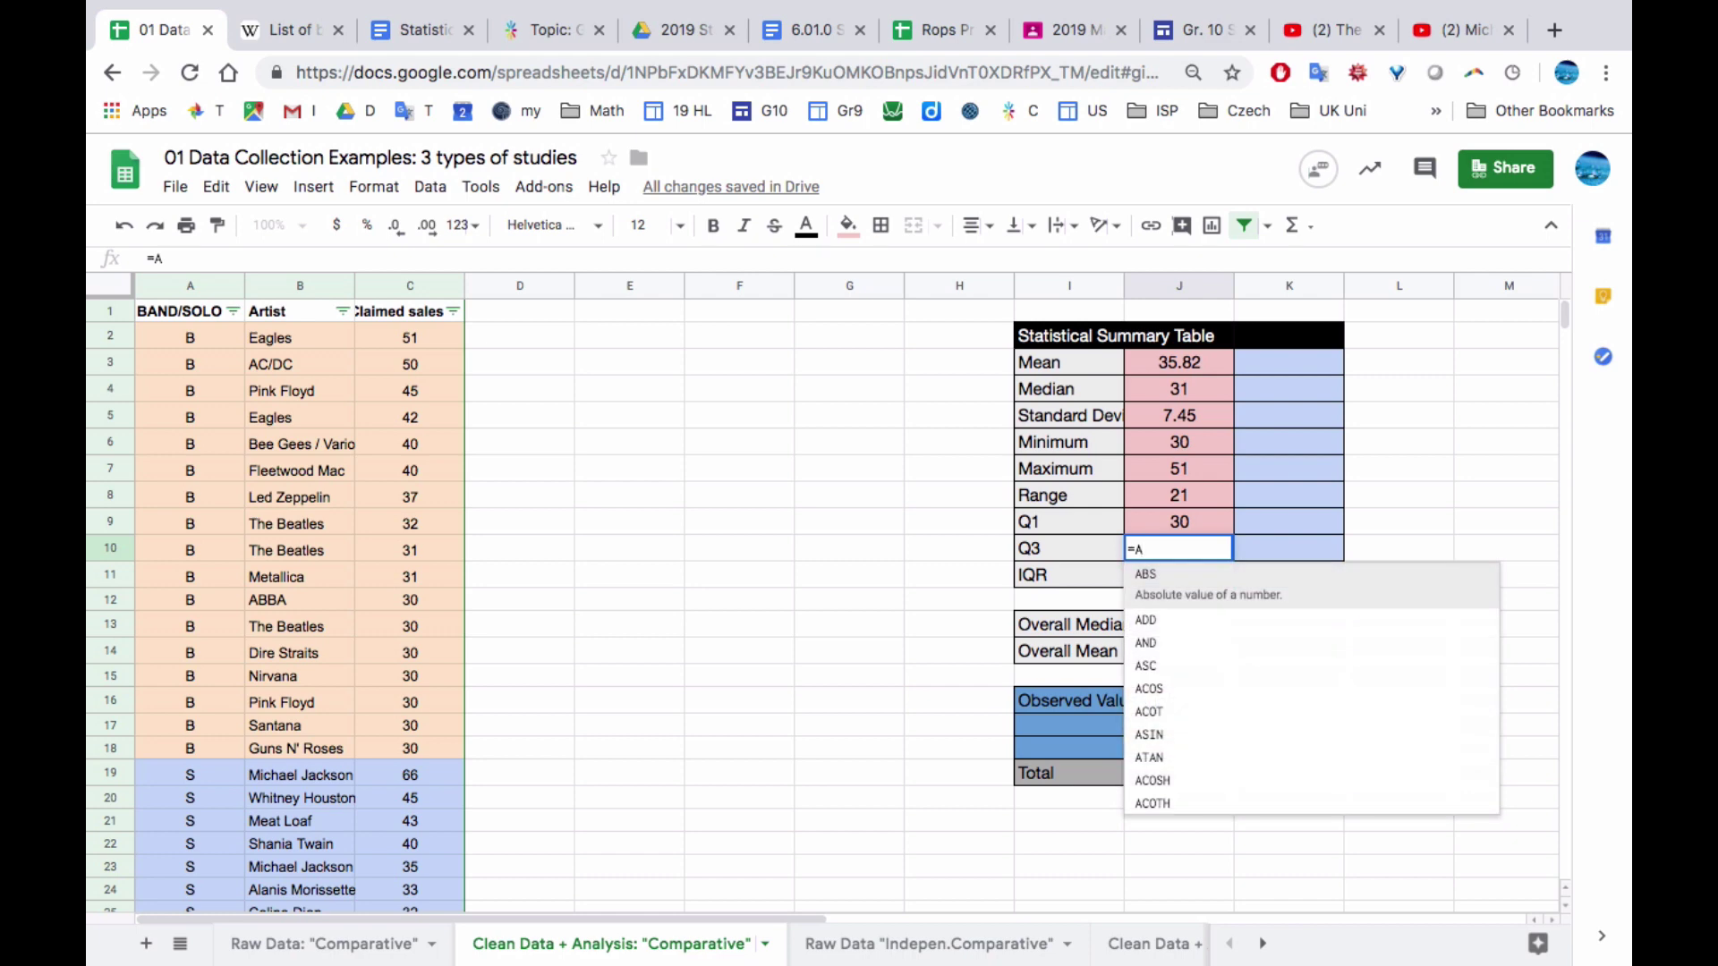
pyautogui.press('BackSpace')
pyautogui.write('QUAR')
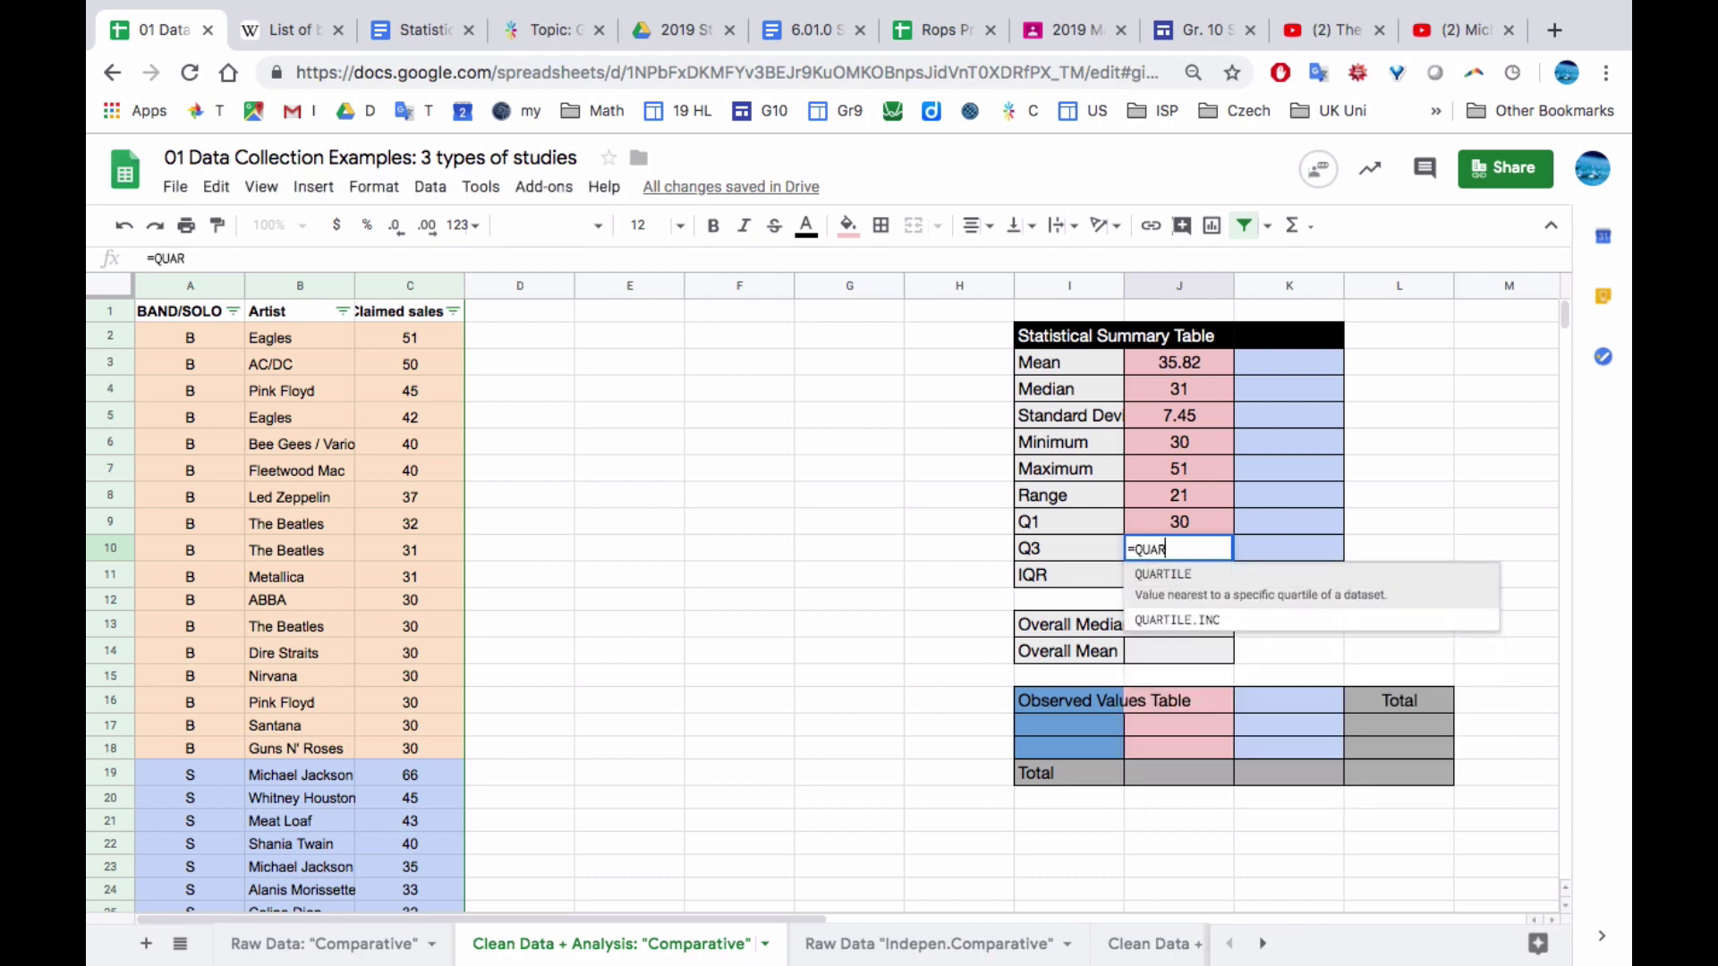
pyautogui.press('Tab')
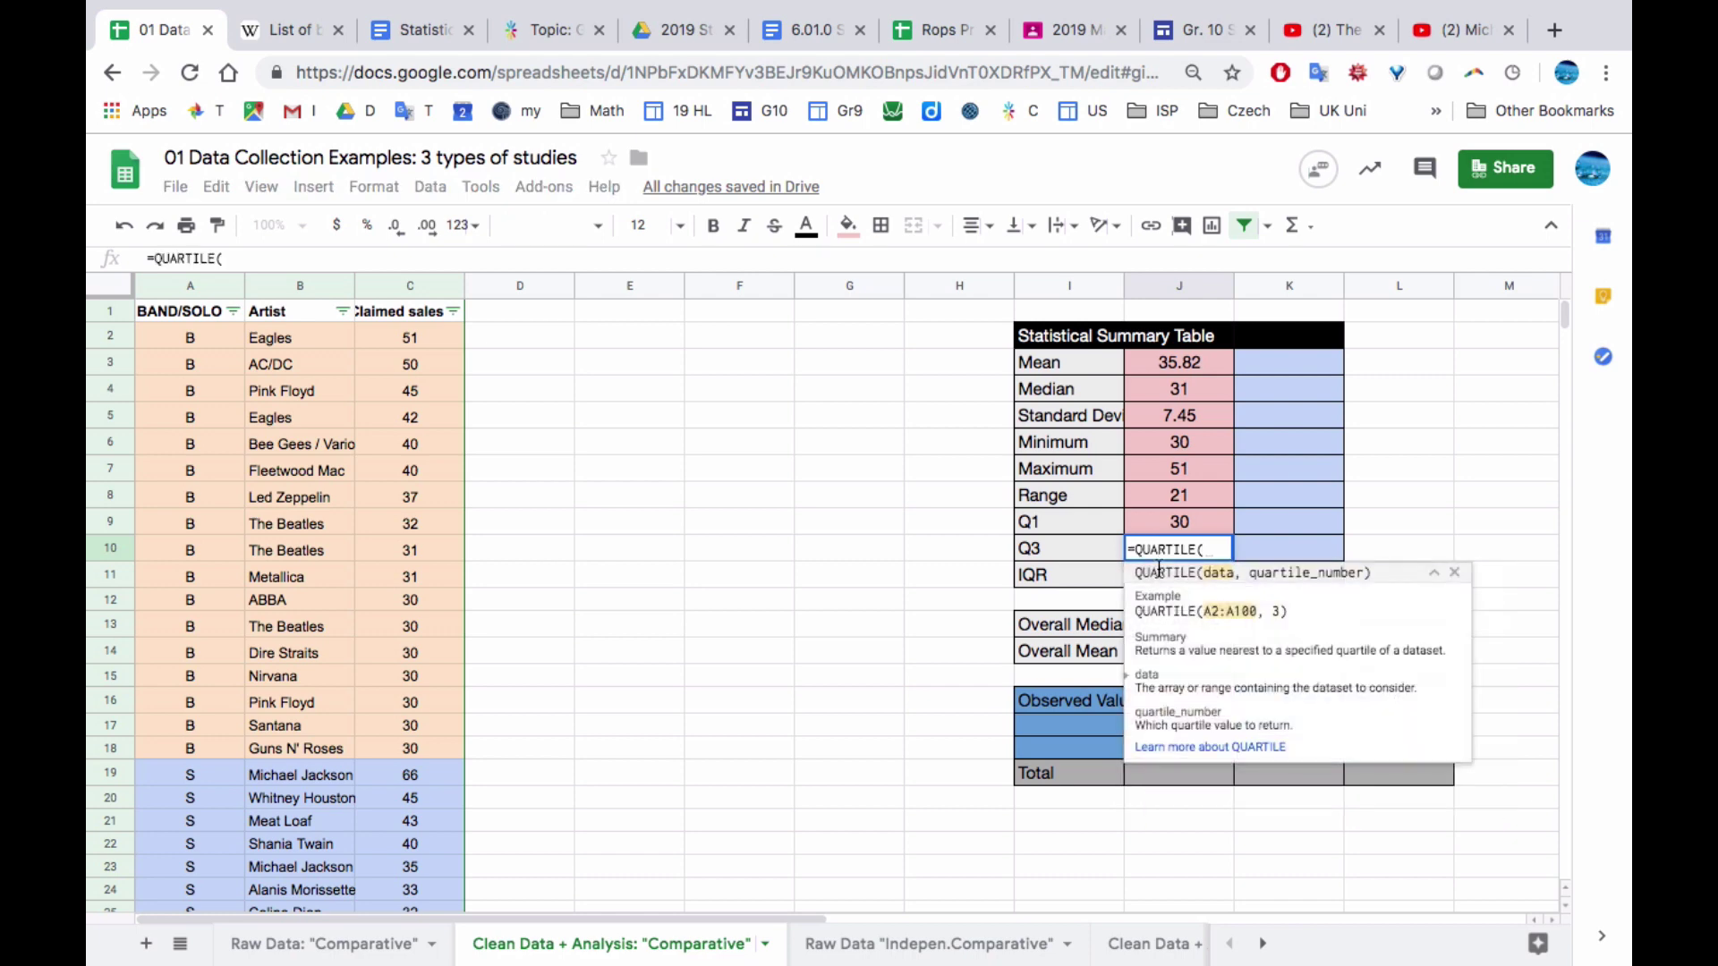
pyautogui.write(',')
pyautogui.press('BackSpace')
pyautogui.moveTo(400, 340); pyautogui.dragTo(415, 748)
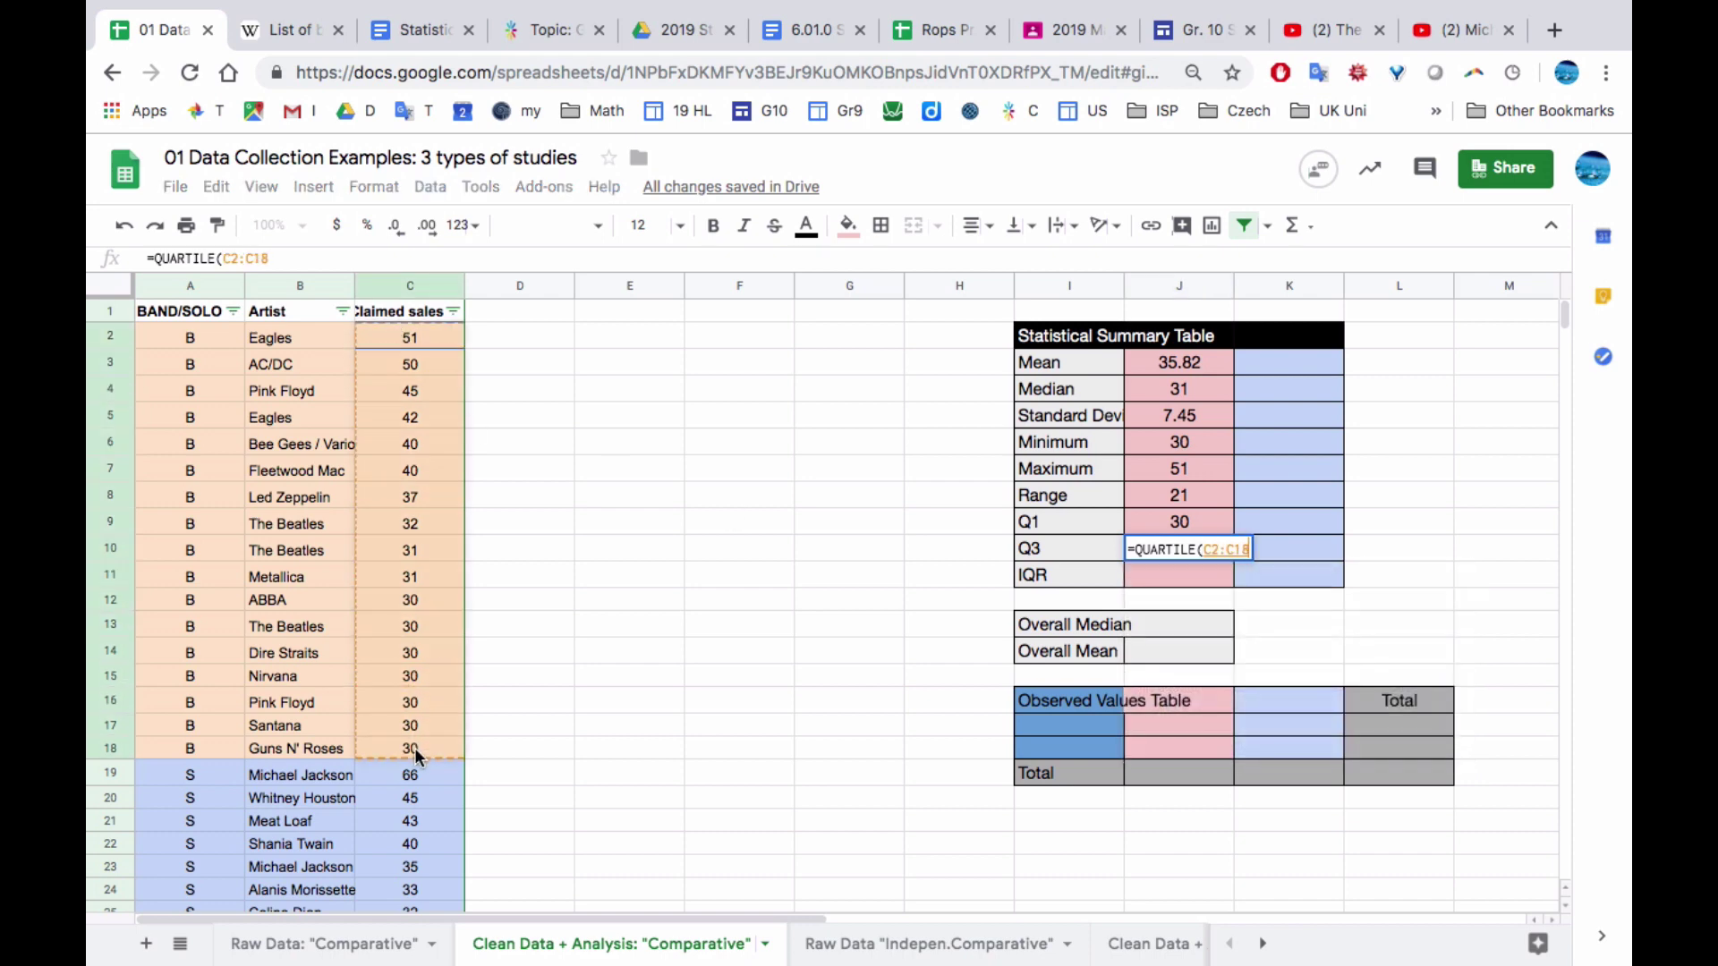
pyautogui.write(',3')
pyautogui.press('Return')
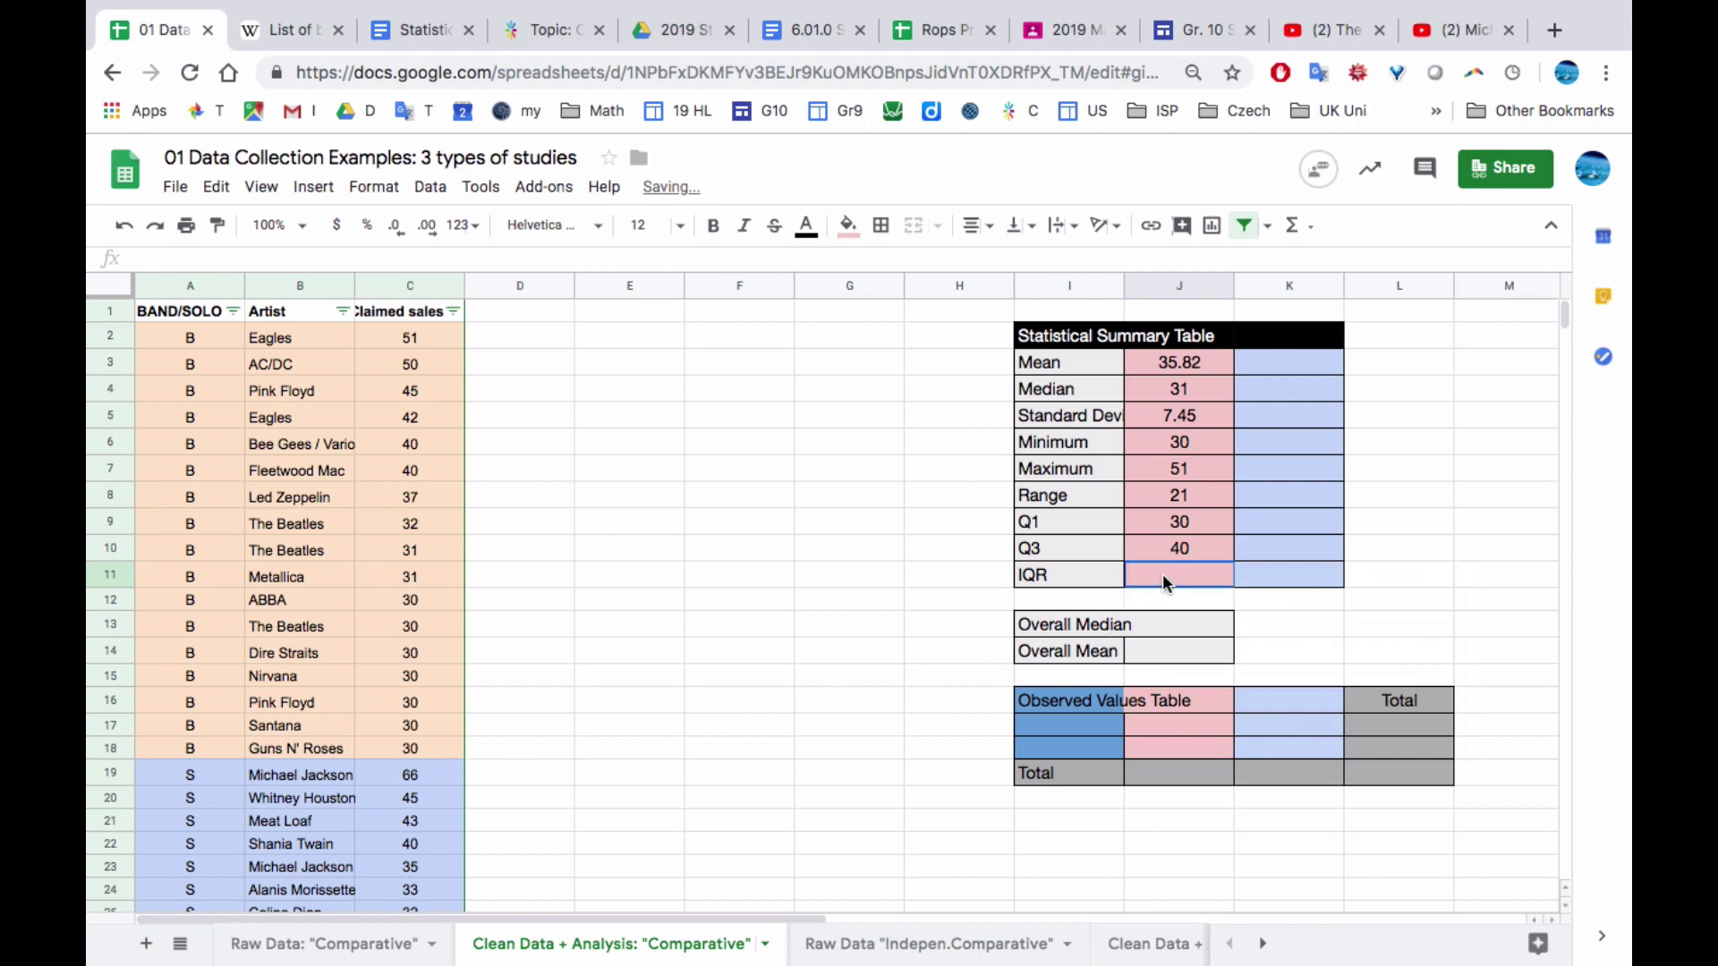
# Calculate the bands' interquartile range in cell J11 as Q3 minus Q1 with the formula =J10-J9
pyautogui.write('=')
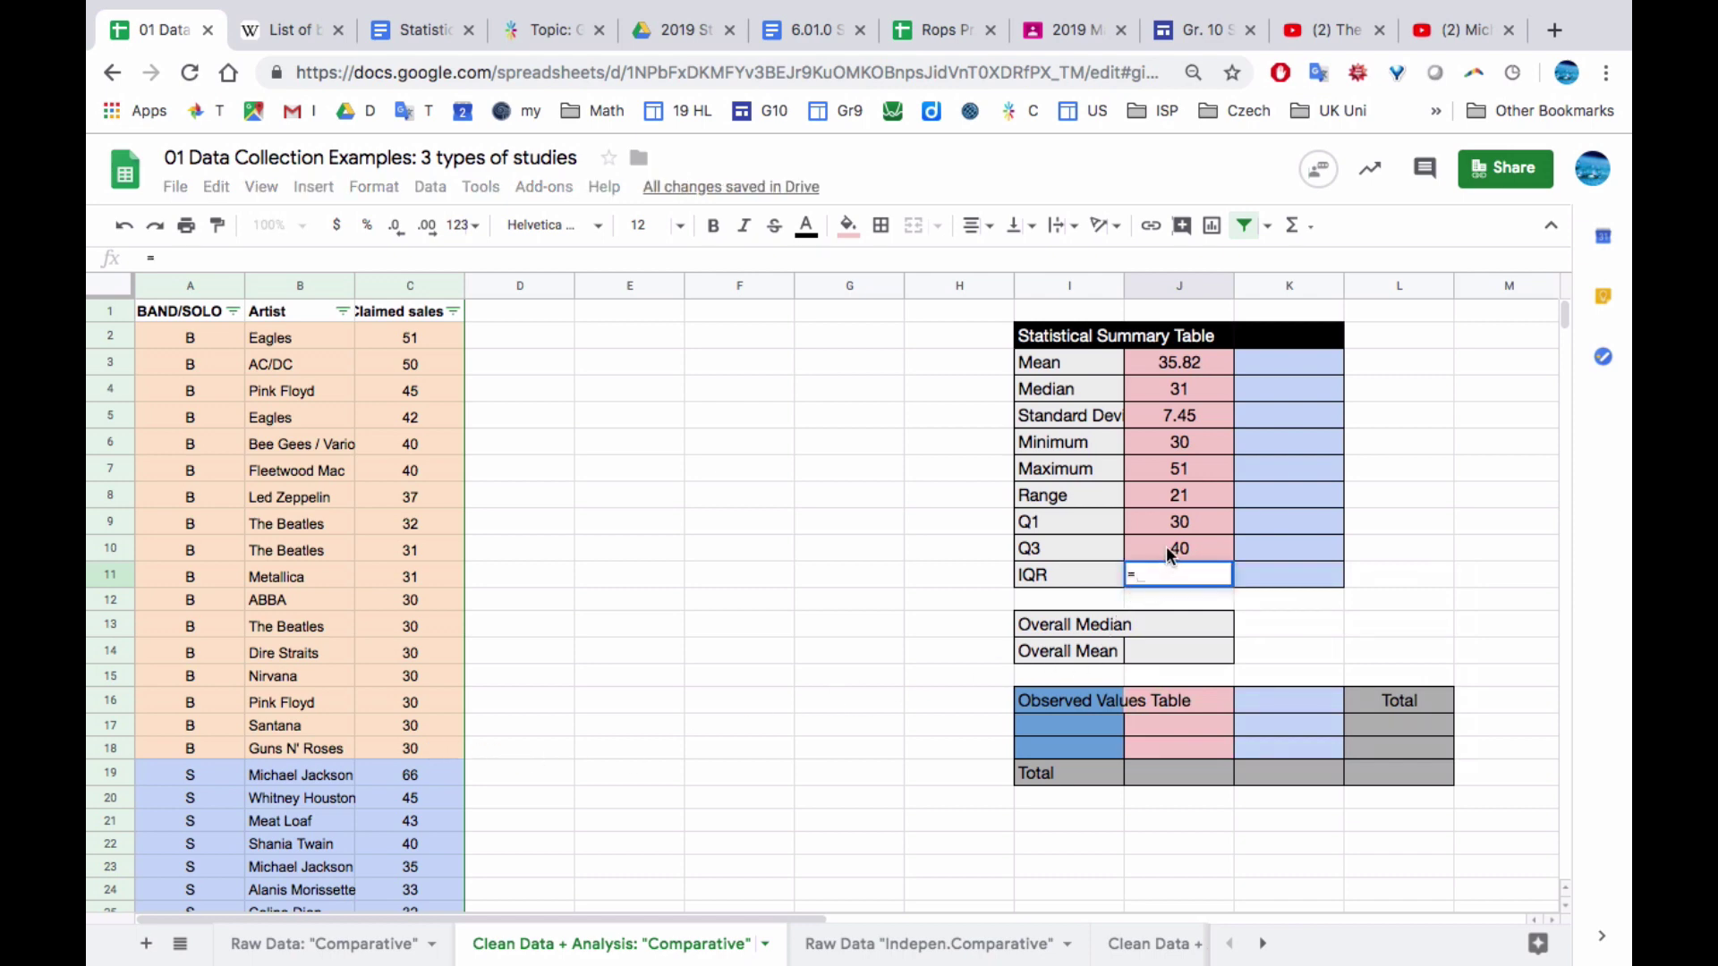
pyautogui.click(1167, 546)
pyautogui.write('-')
pyautogui.click(1163, 521)
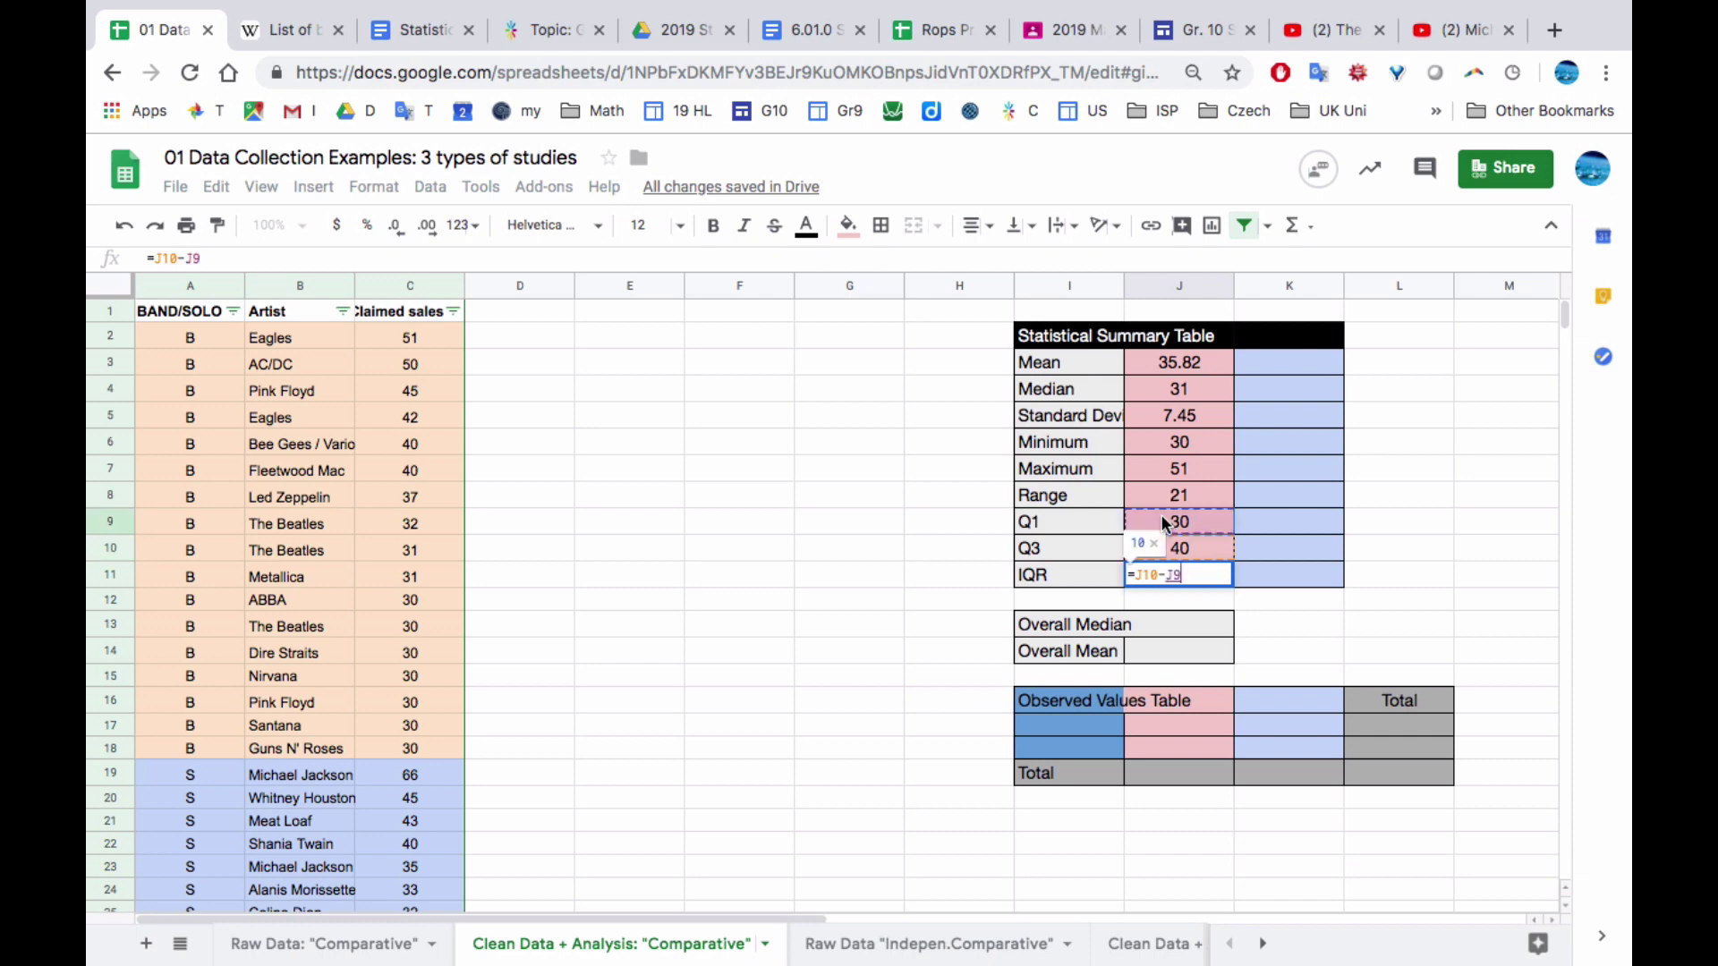
pyautogui.press('Return')
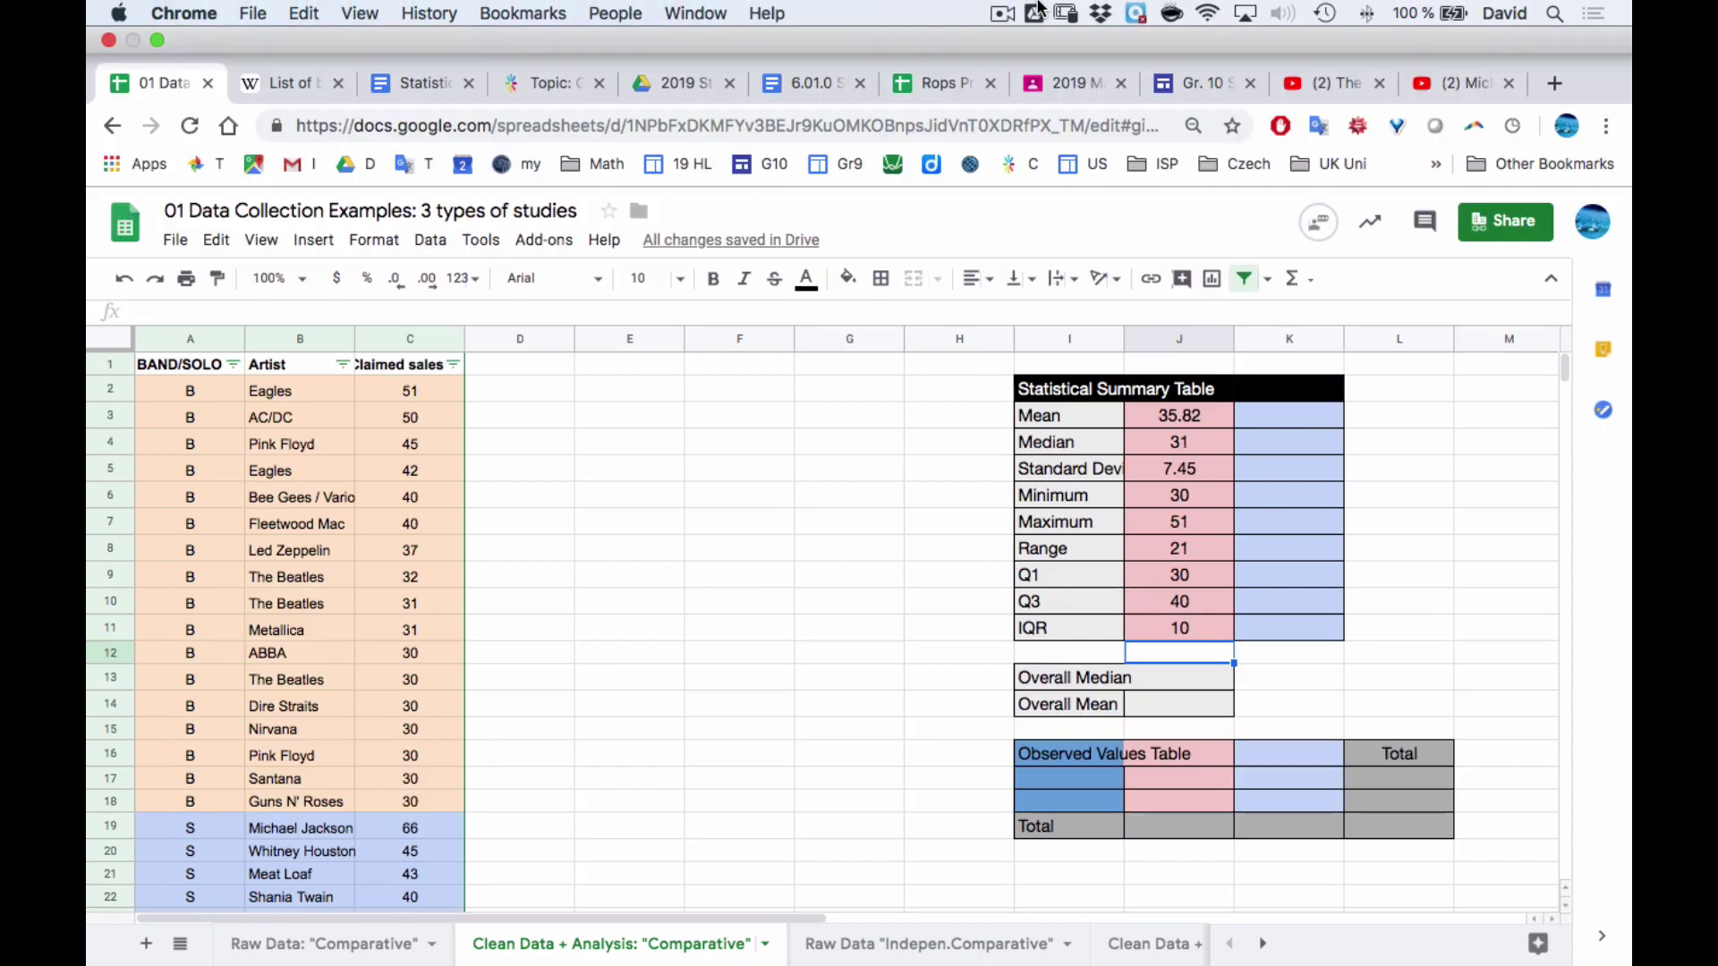
pyautogui.click(1002, 14)
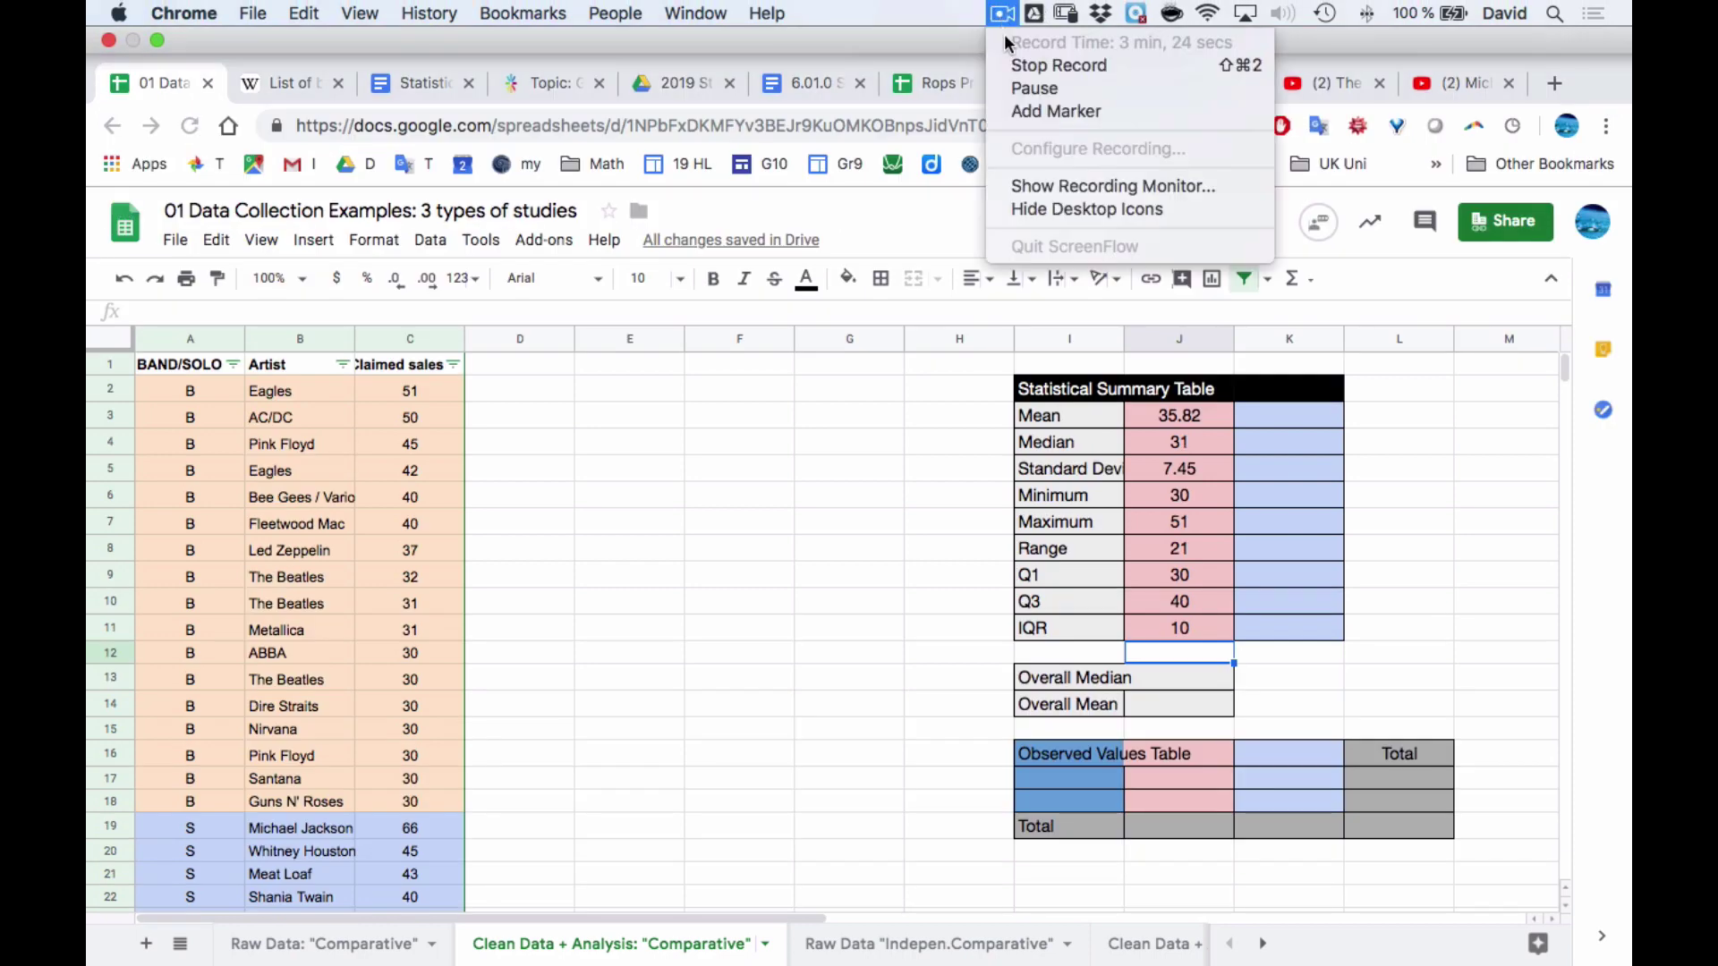
pyautogui.click(1036, 87)
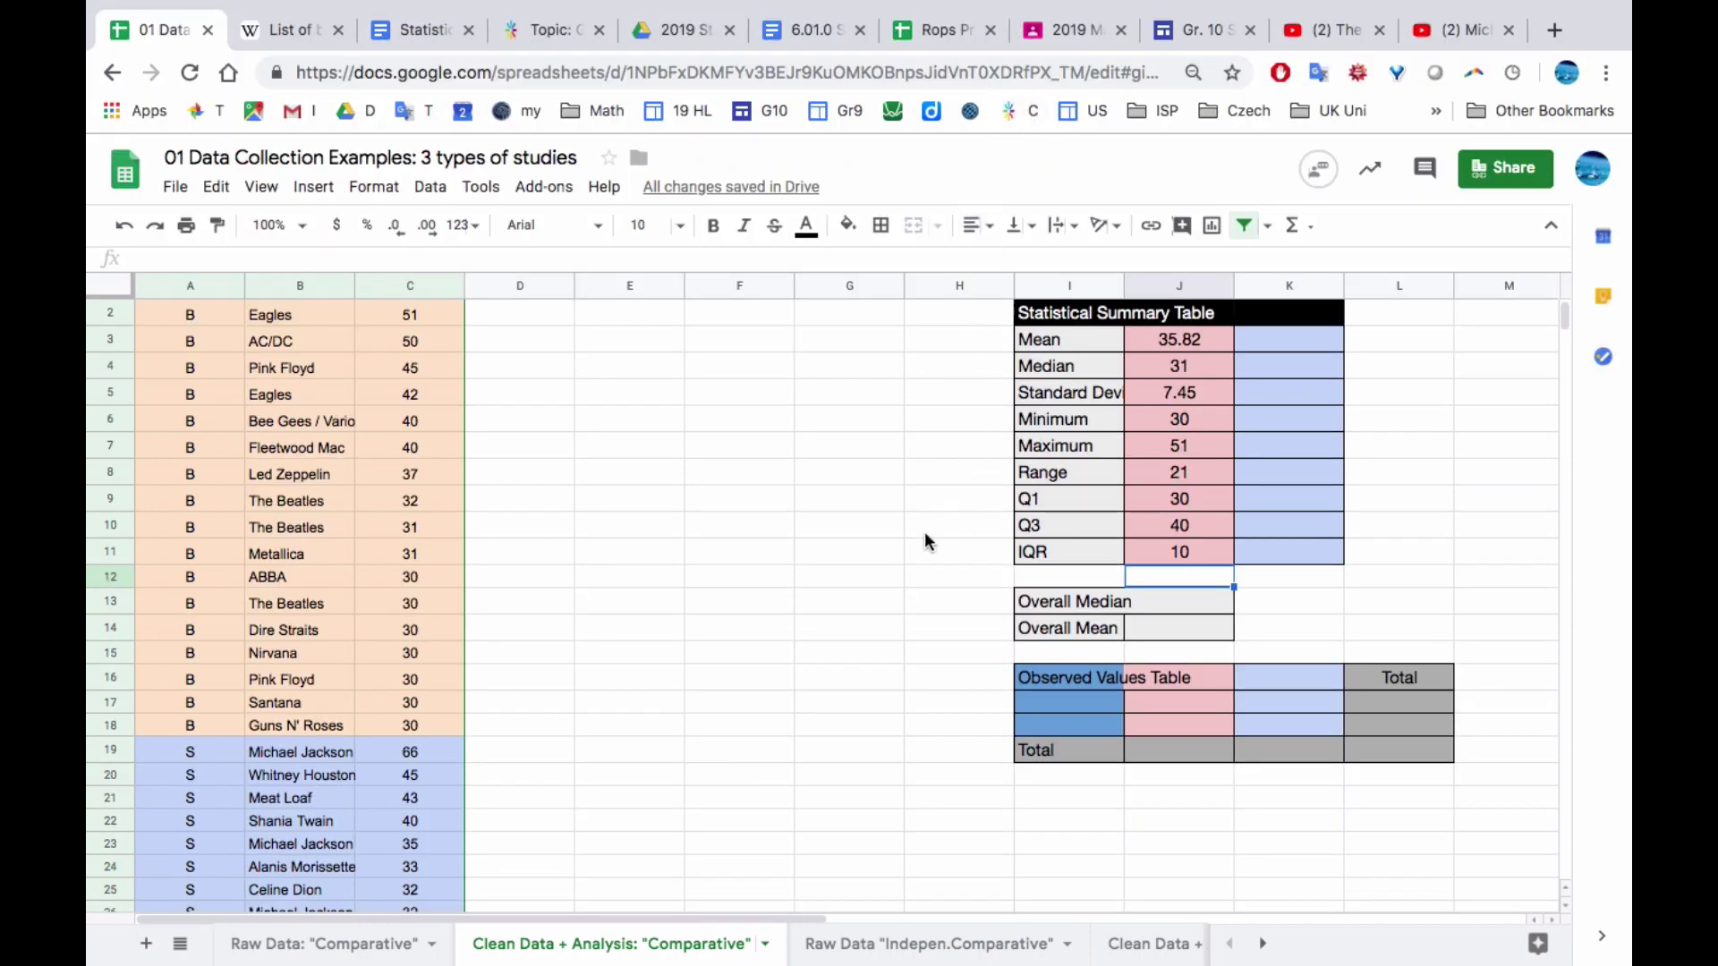
# Calculate the overall median in cell J13 with MEDIAN over the band and solo claimed sales in C2:C31
pyautogui.click(1162, 605)
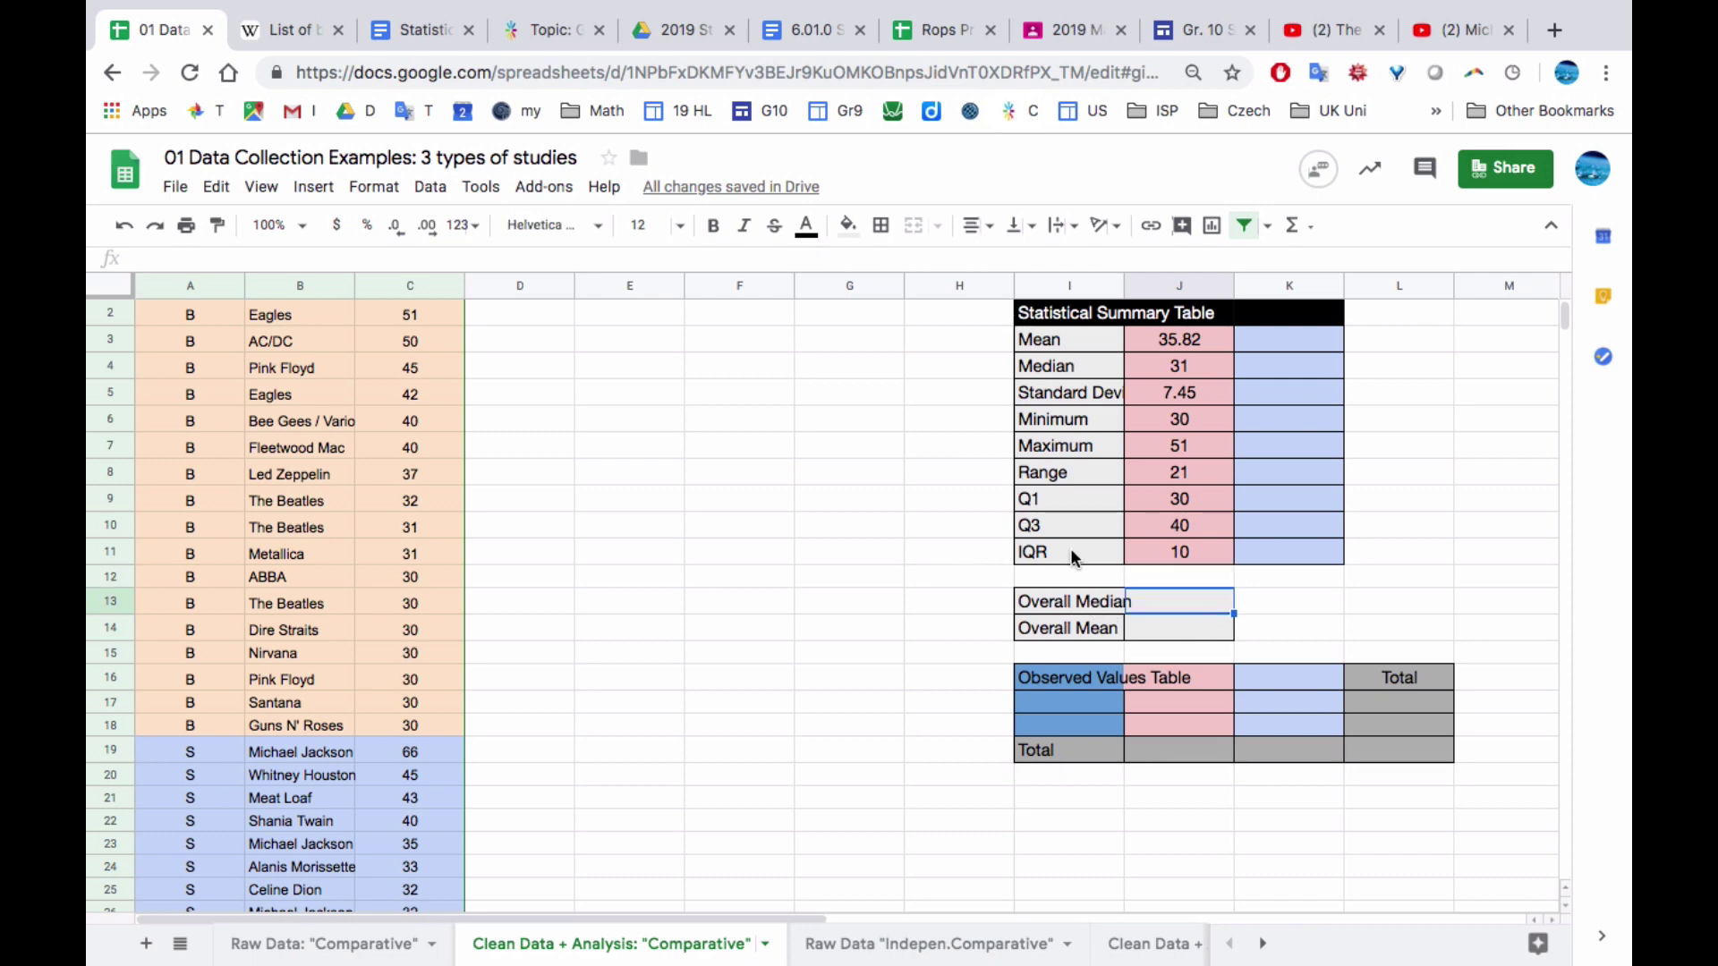
pyautogui.write('=med')
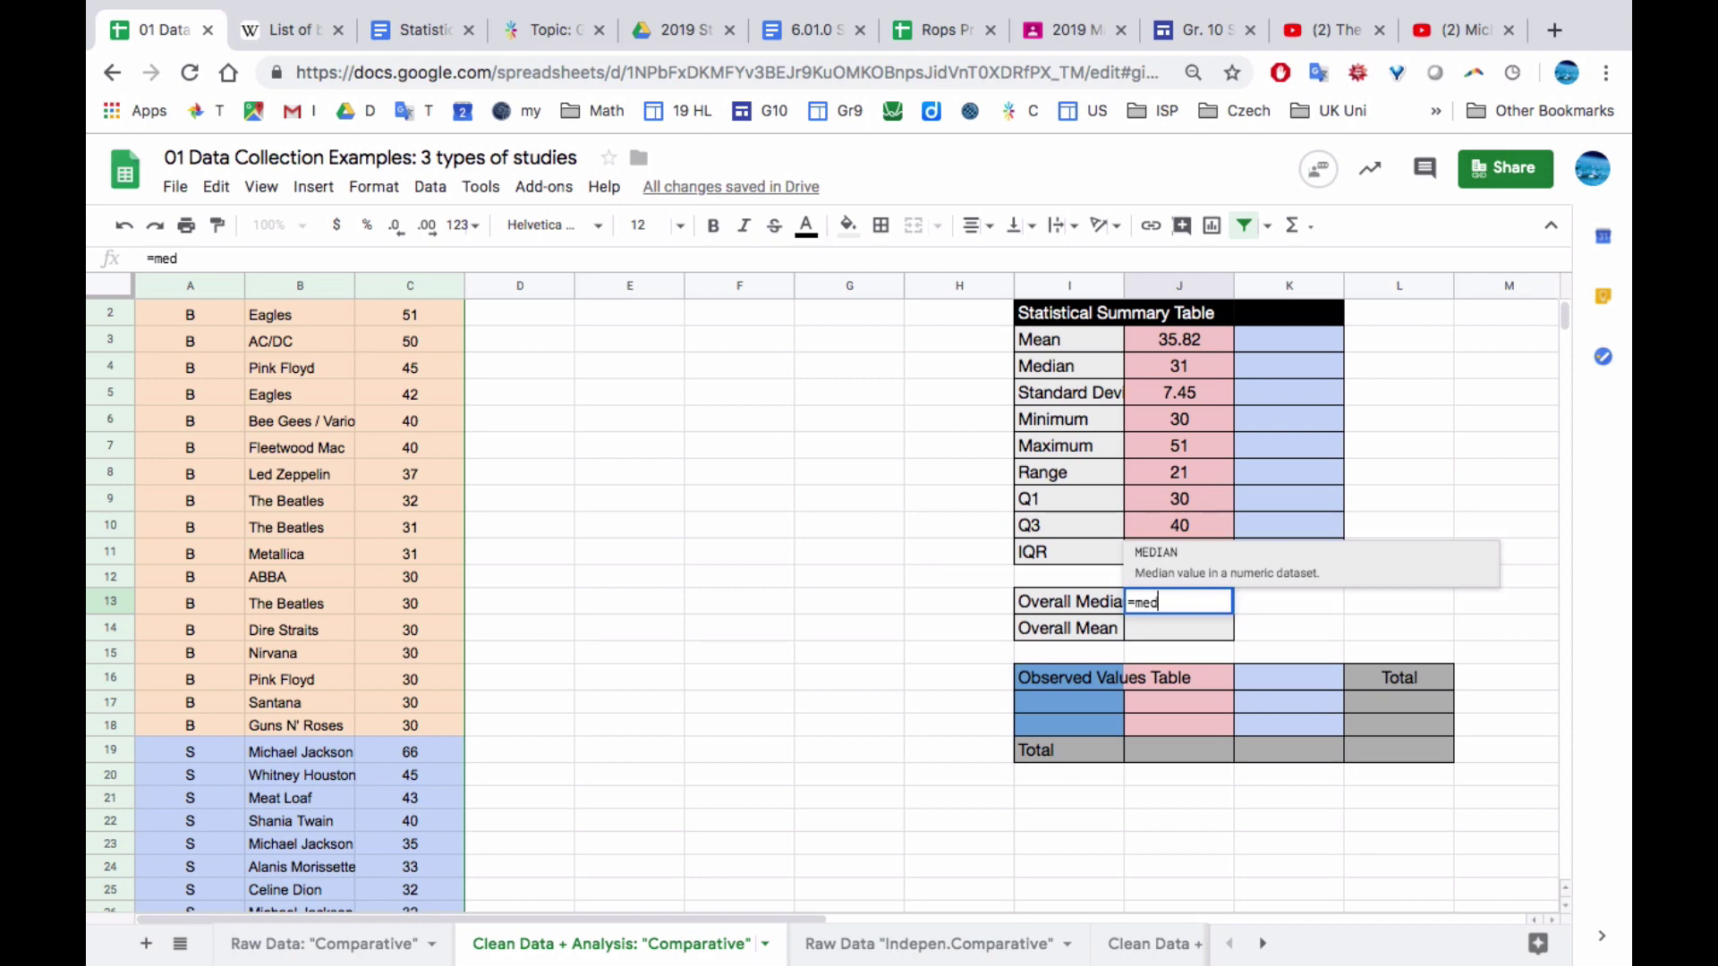
pyautogui.click(1159, 564)
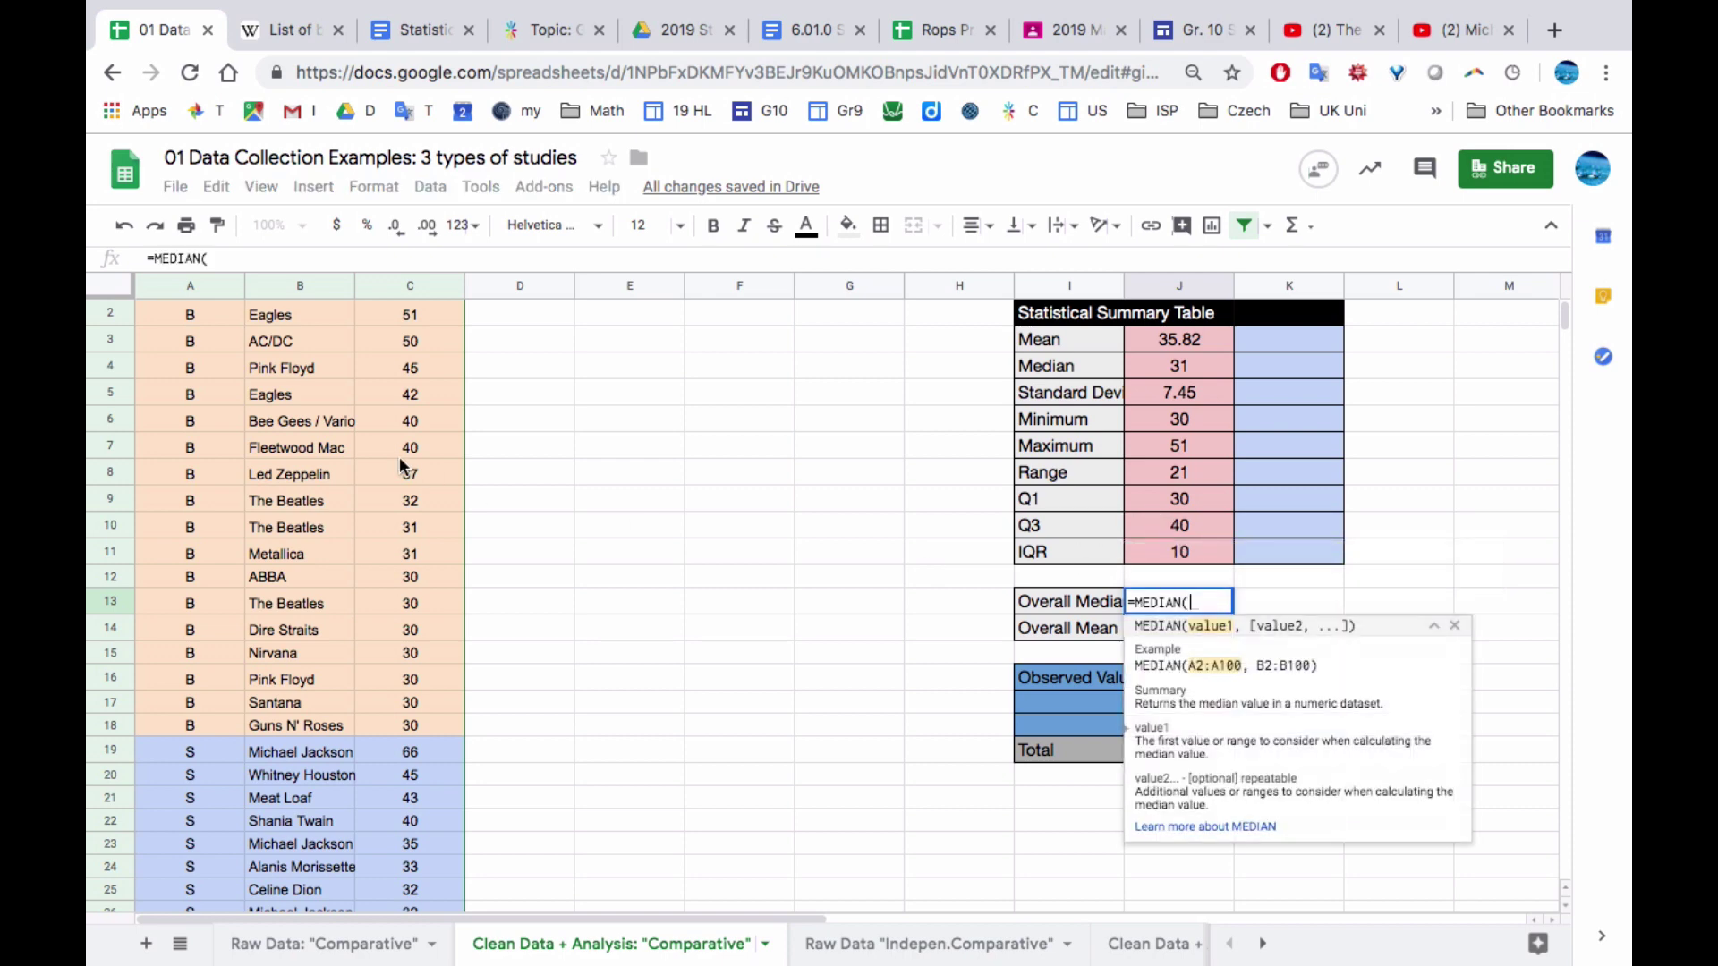
pyautogui.scroll(1, 422, 315)
pyautogui.click(422, 325)
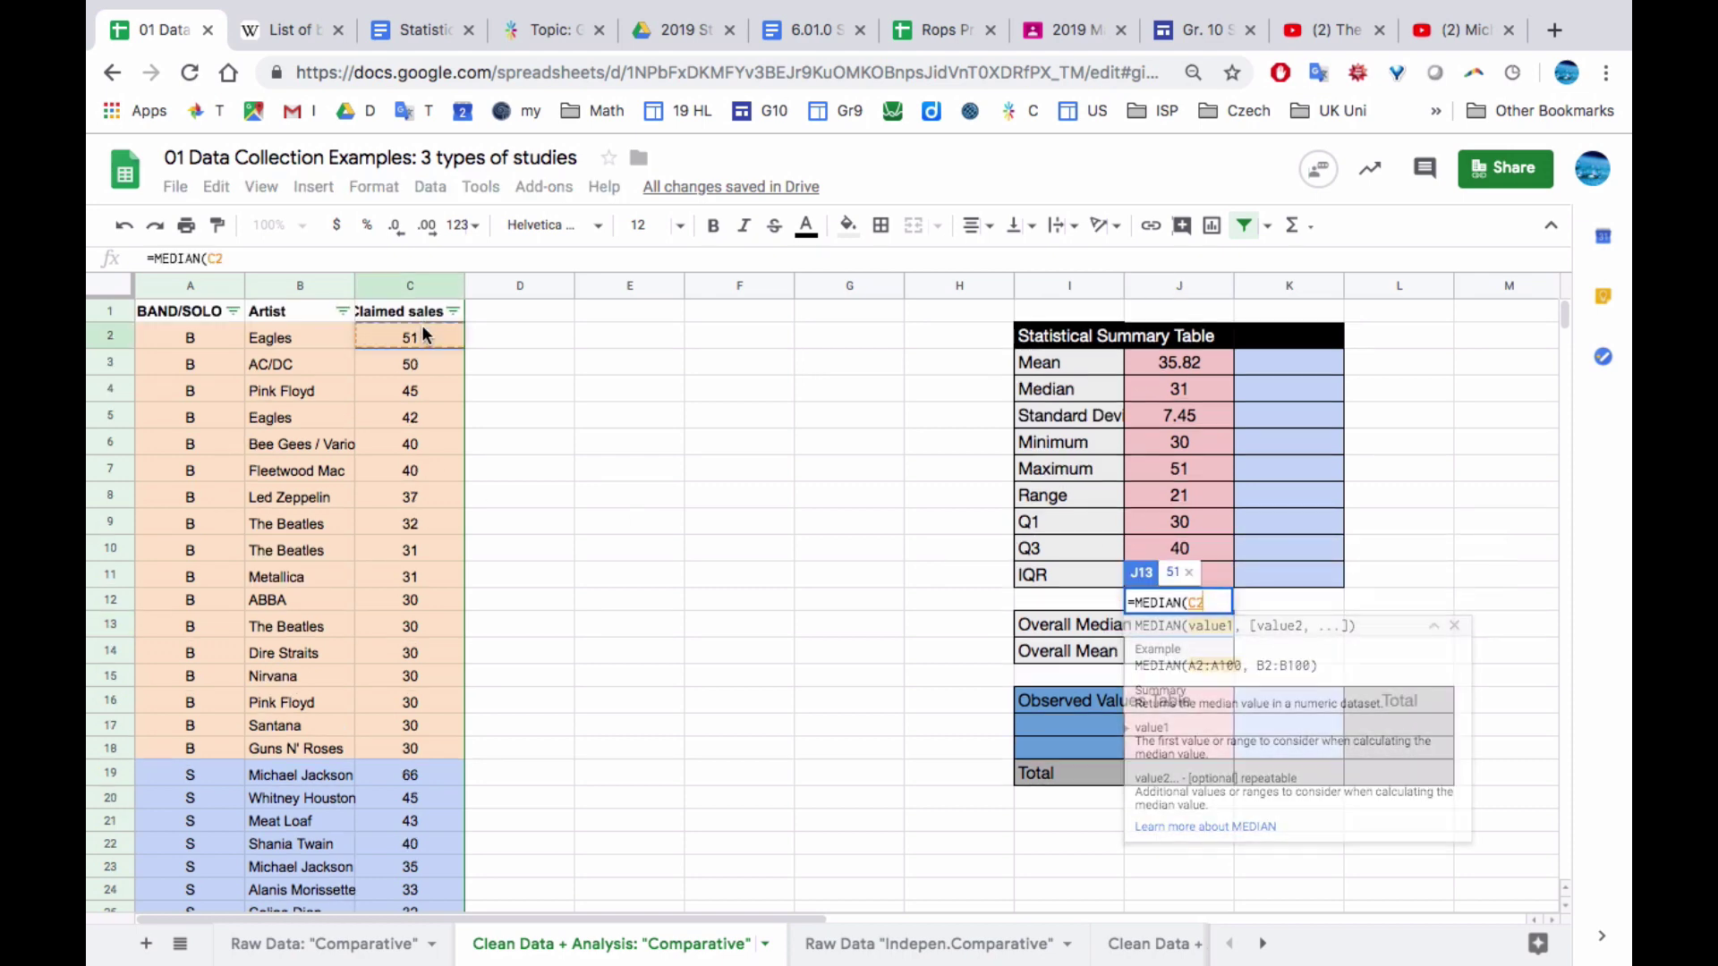
pyautogui.scroll(-5, 422, 325)
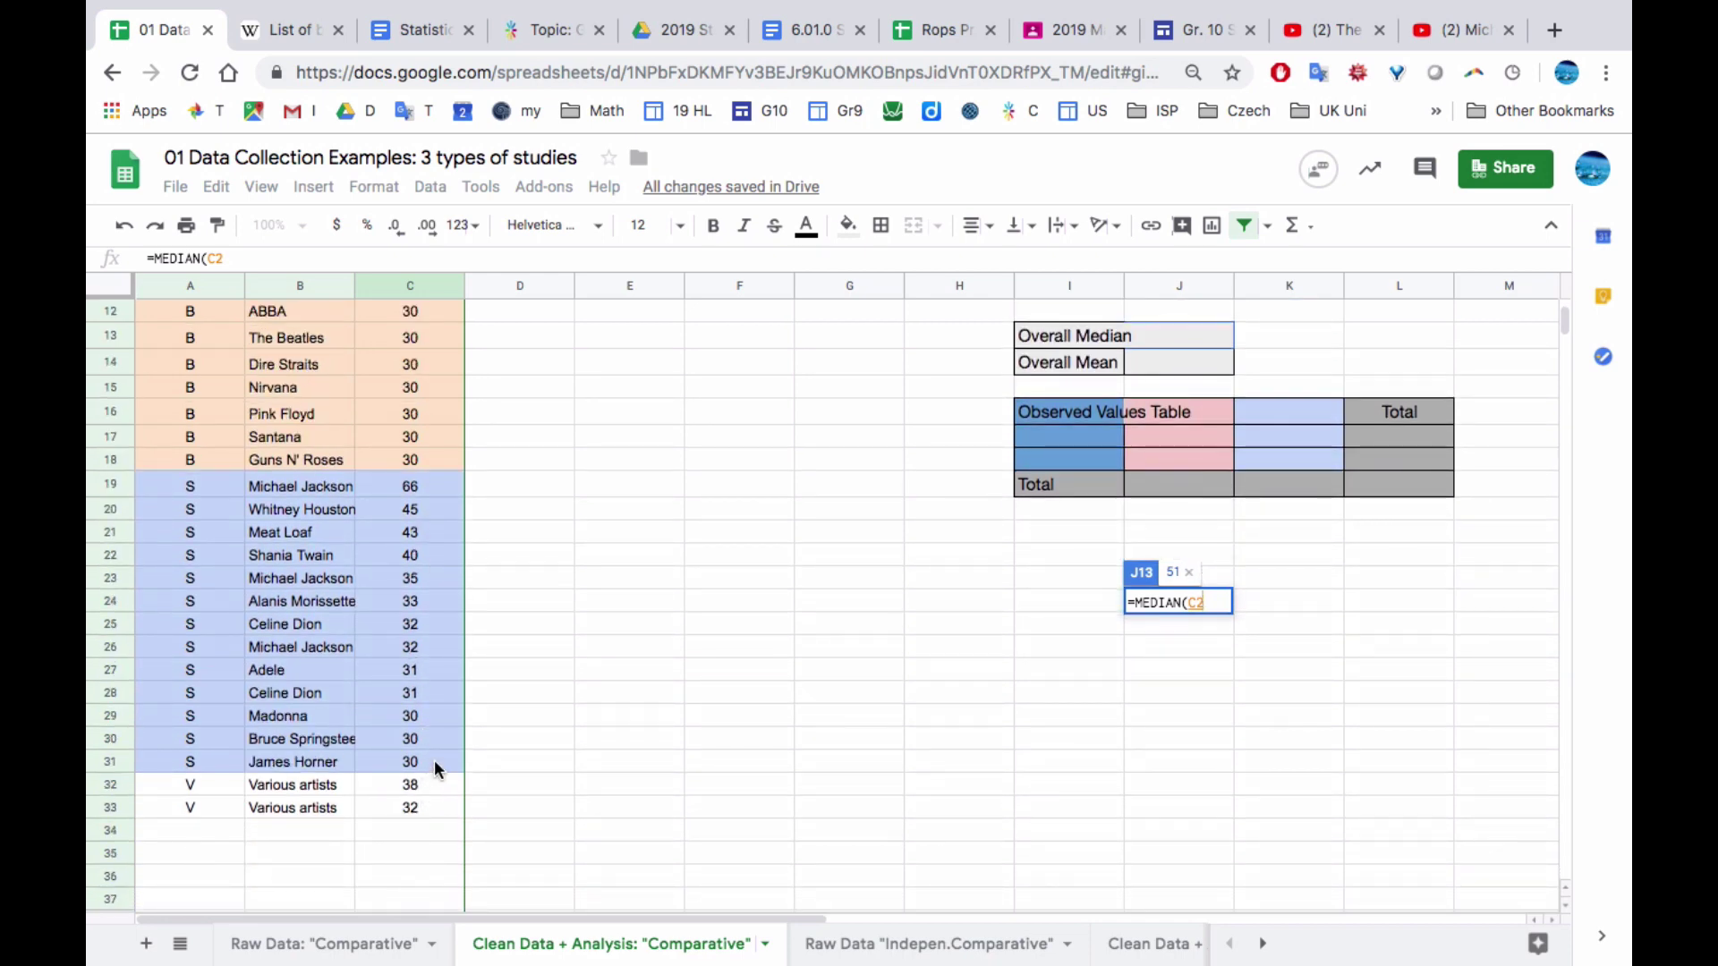
pyautogui.keyDown('shift'); pyautogui.click(435, 769); pyautogui.keyUp('shift')
pyautogui.press('Return')
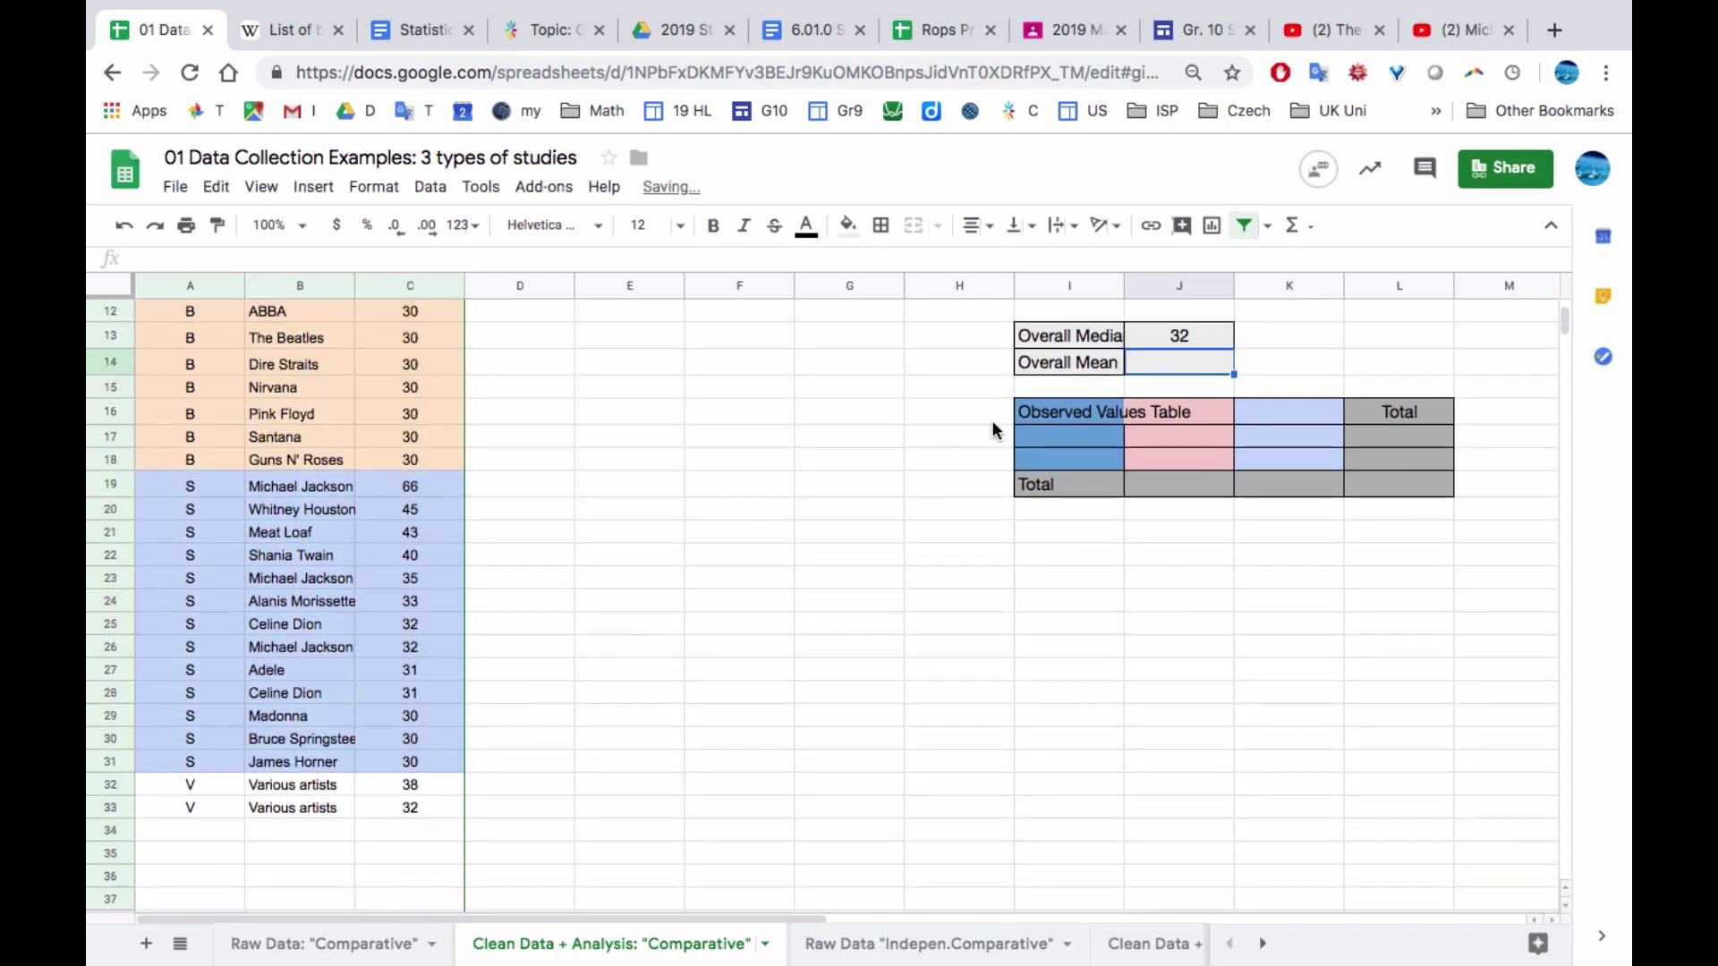
# Calculate the overall mean in cell J14 with AVERAGE over the band and solo claimed sales in C2:C31
pyautogui.write('=ave')
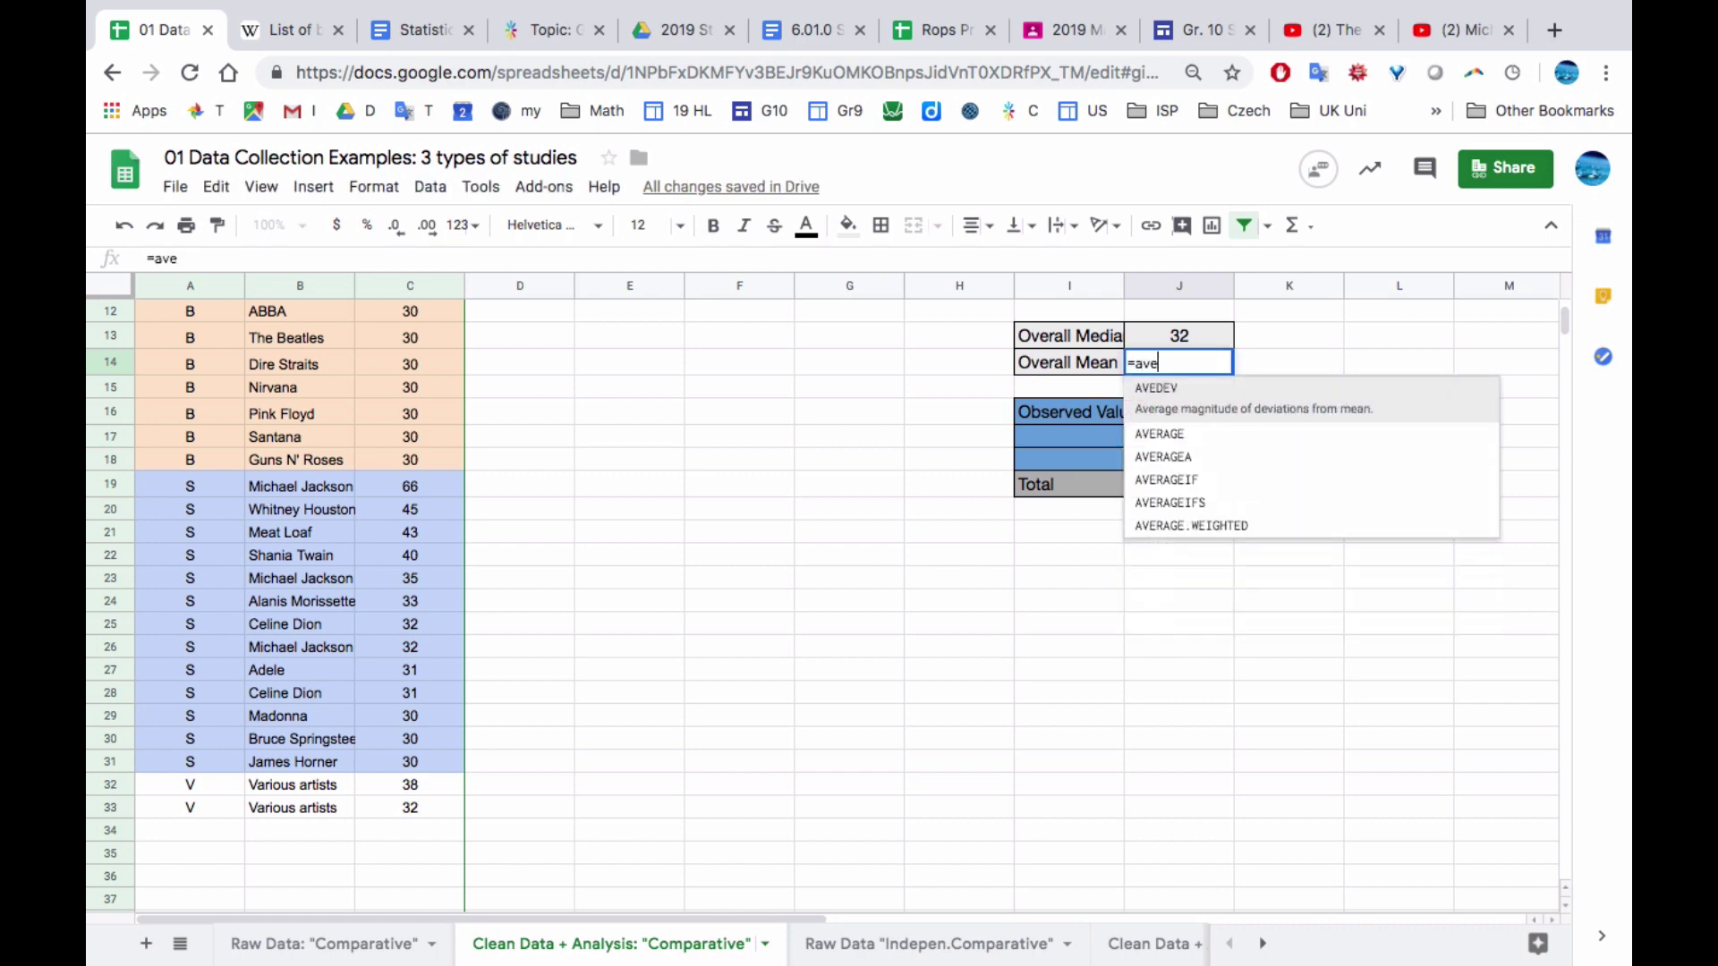
pyautogui.click(1148, 435)
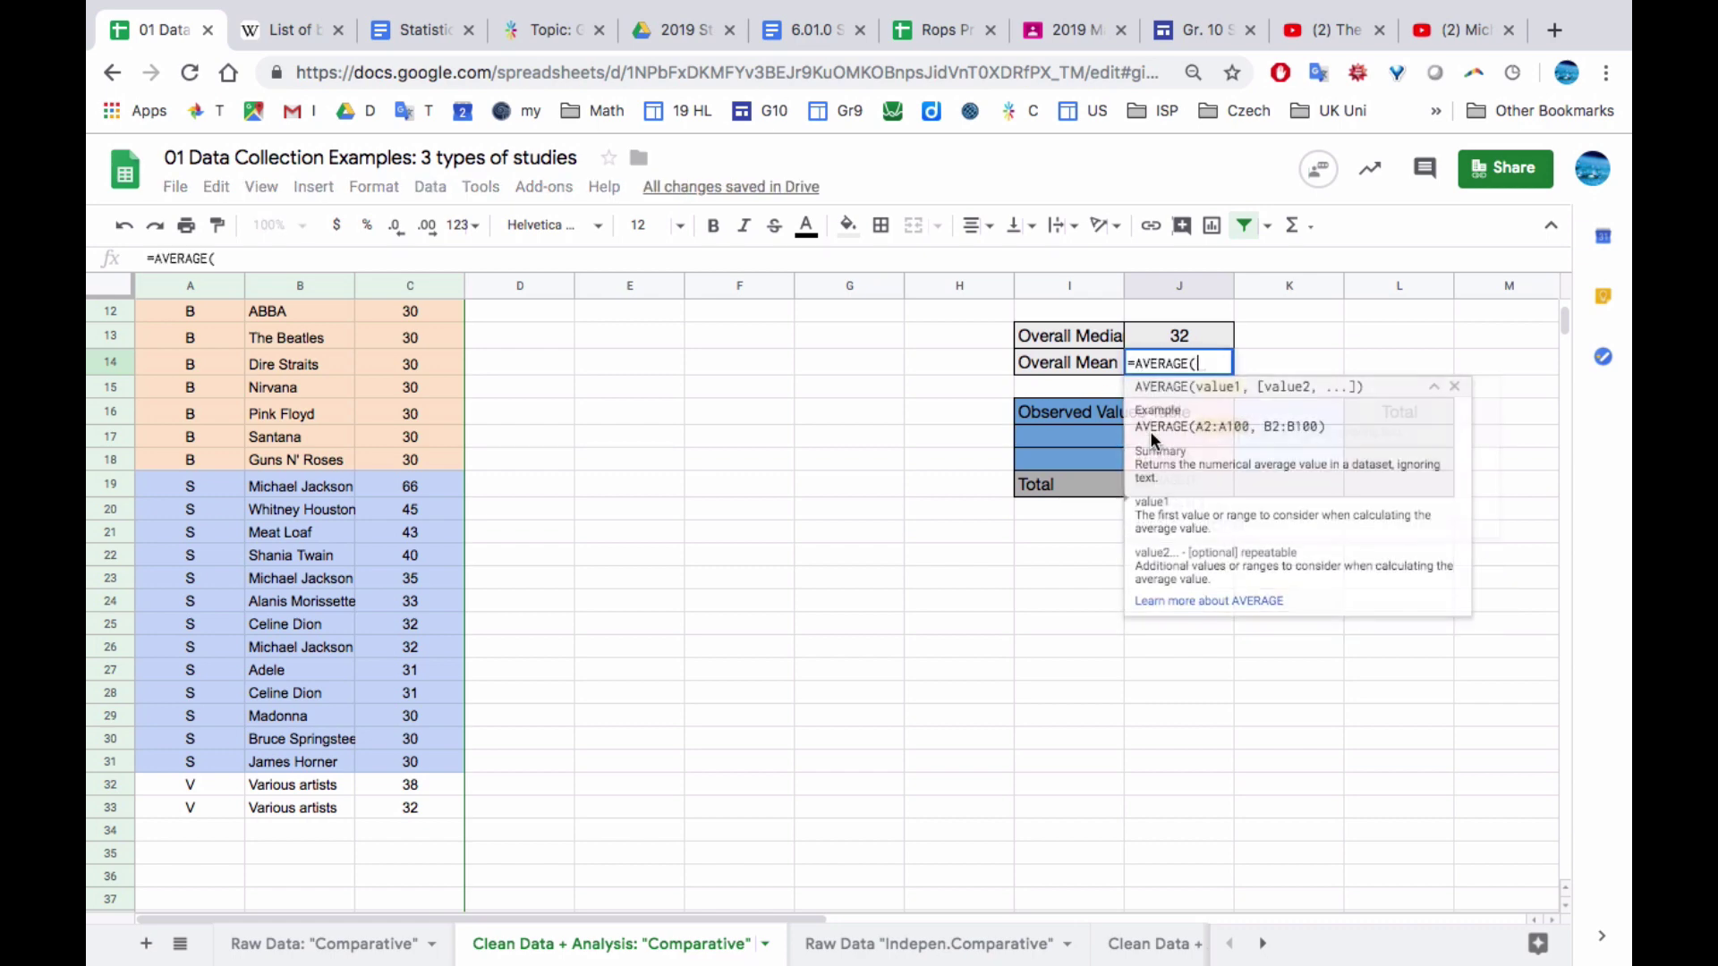
pyautogui.click(431, 361)
pyautogui.click(436, 762)
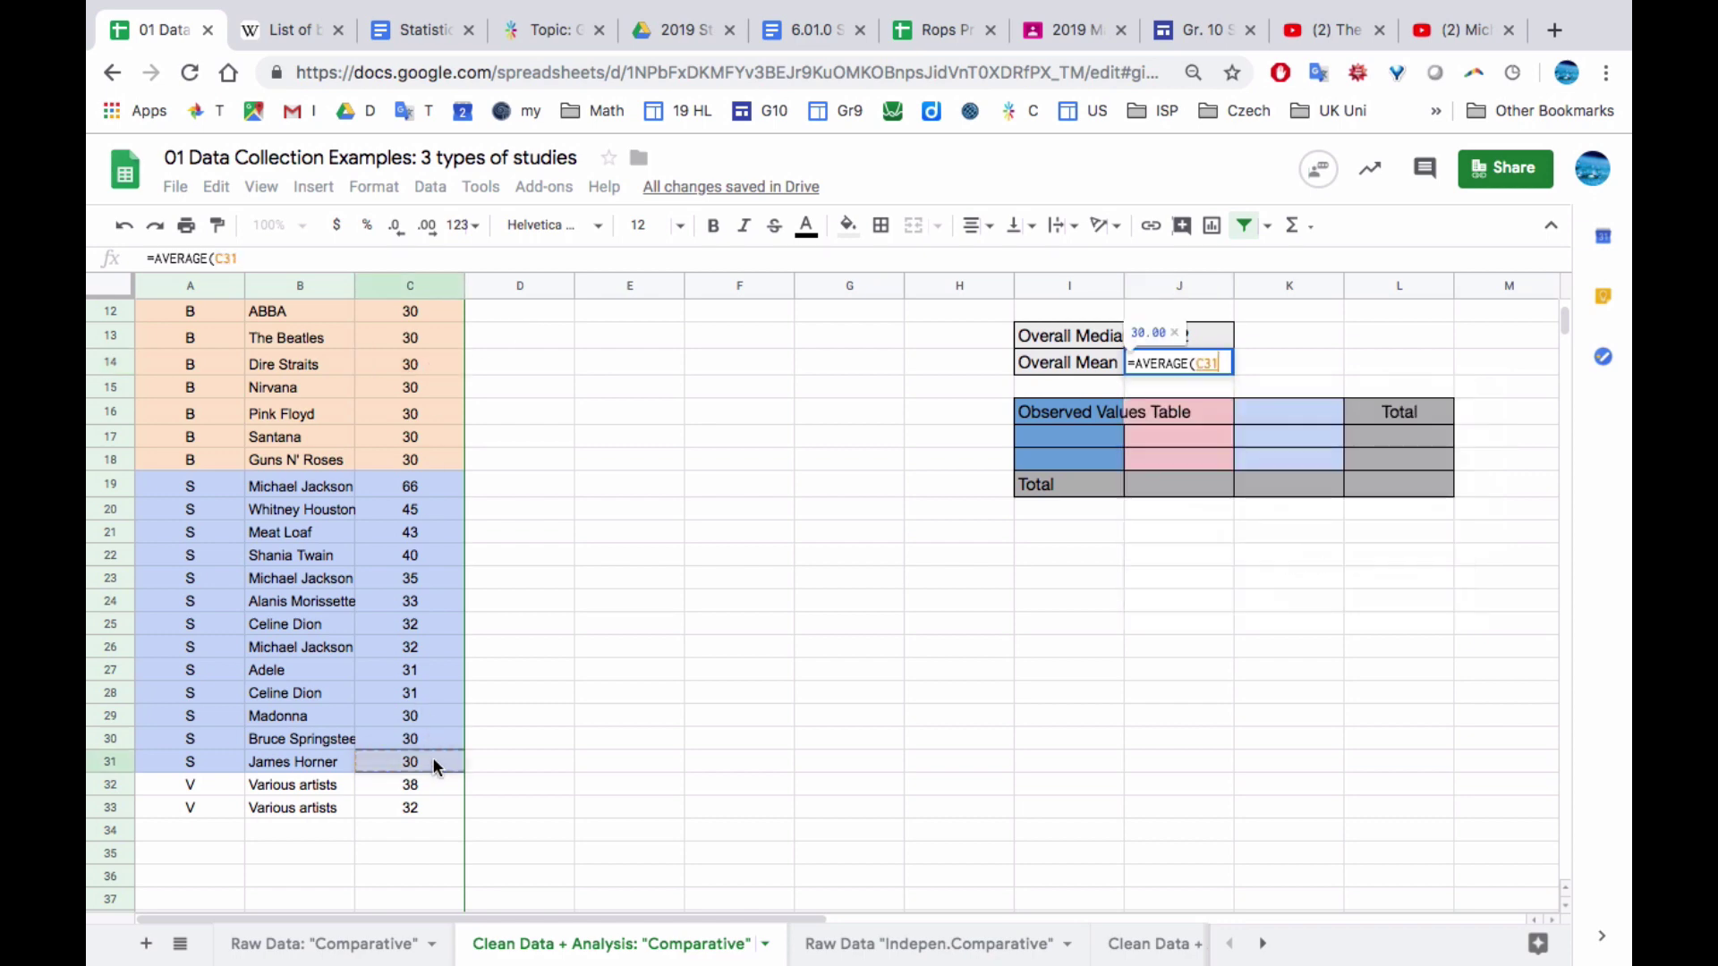
pyautogui.scroll(5, 436, 762)
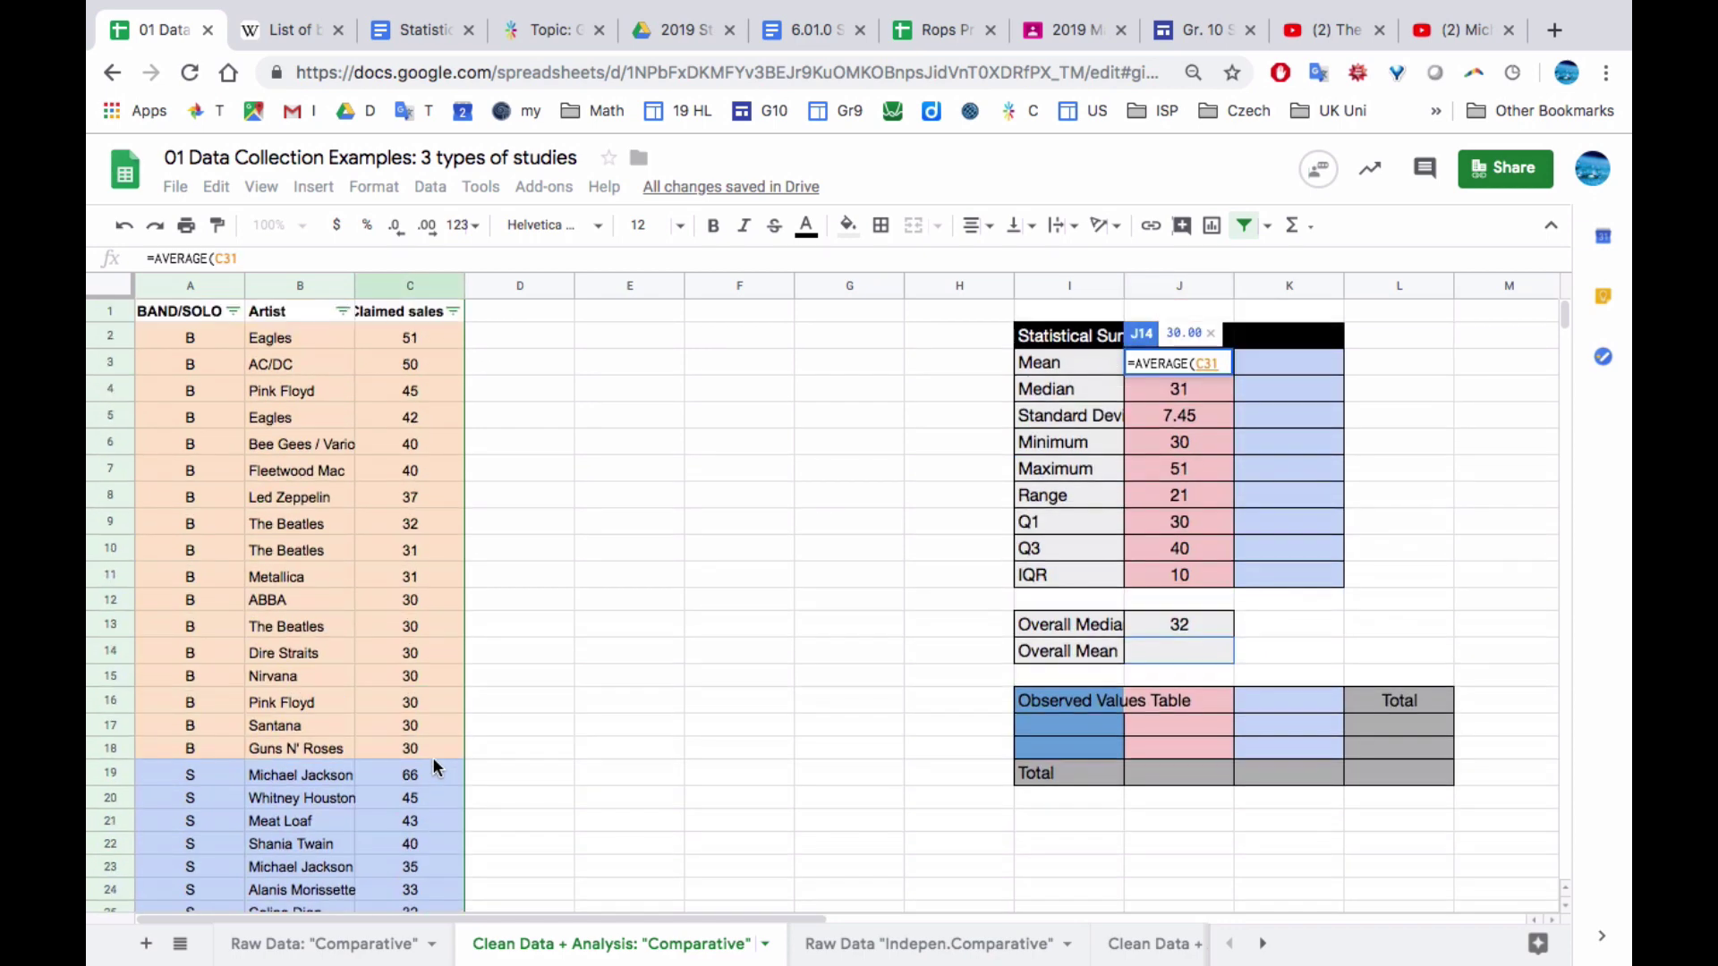
pyautogui.keyDown('shift'); pyautogui.click(405, 327); pyautogui.keyUp('shift')
pyautogui.press('Return')
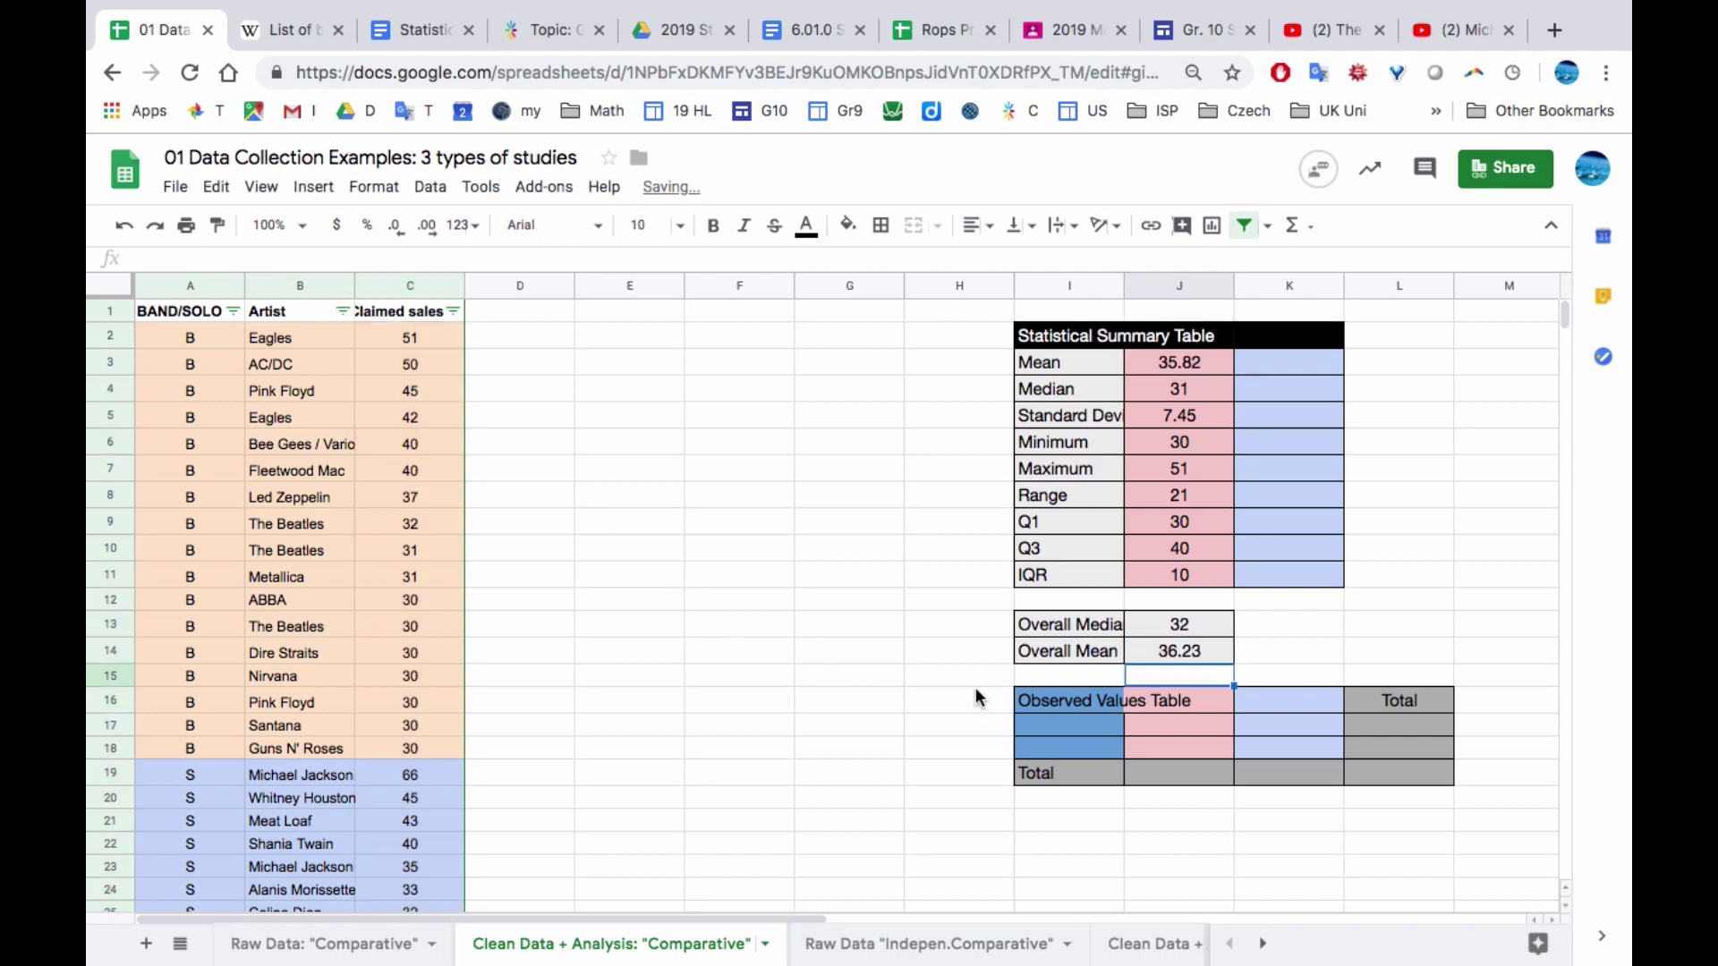
# Reduce the bands' mean in J3 to no decimal places and restore its two decimal places
pyautogui.click(1186, 368)
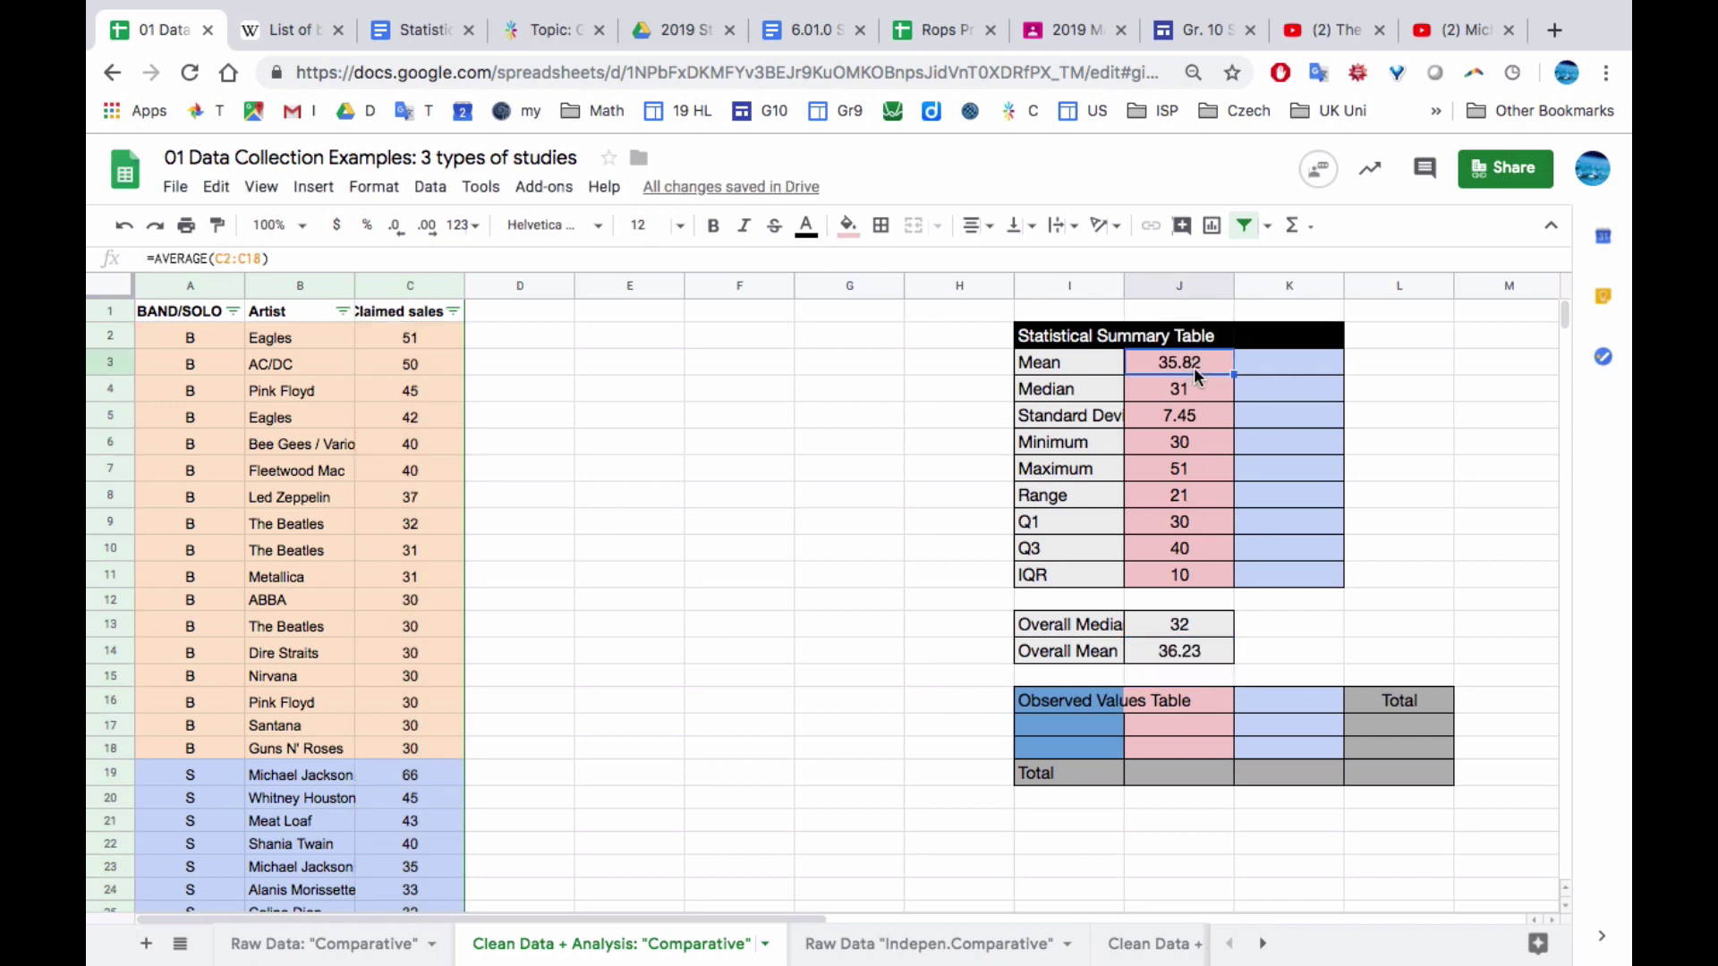
pyautogui.click(405, 232)
pyautogui.click(404, 231)
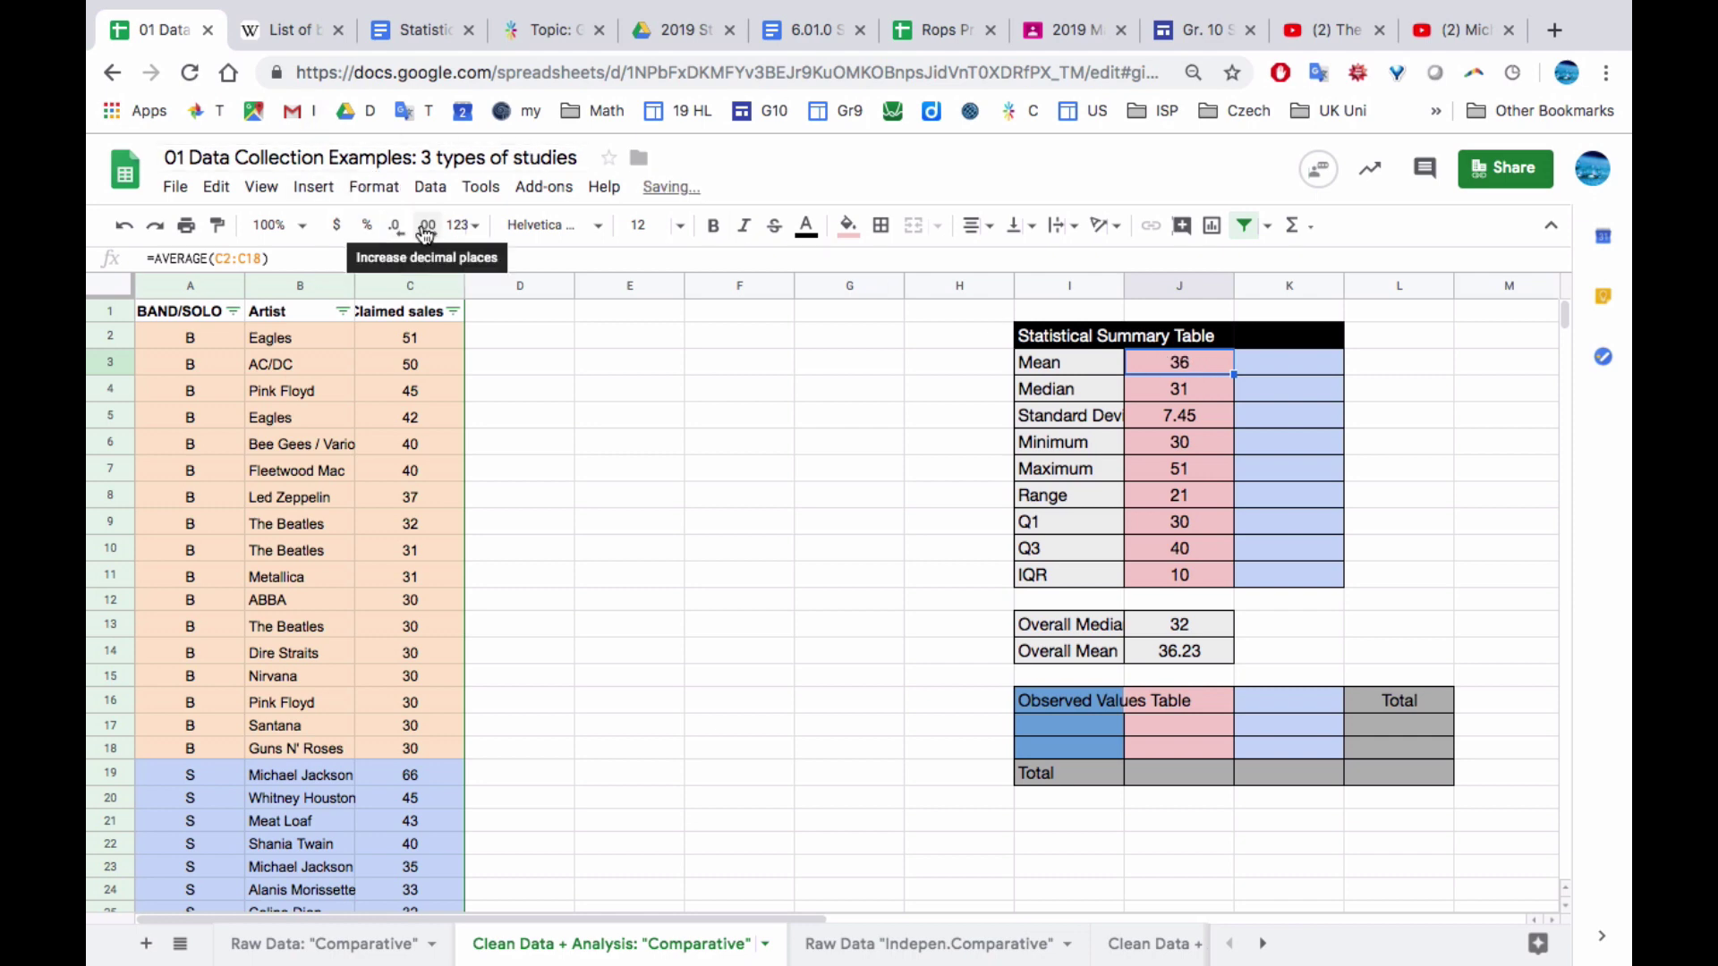
pyautogui.click(426, 226)
pyautogui.click(427, 226)
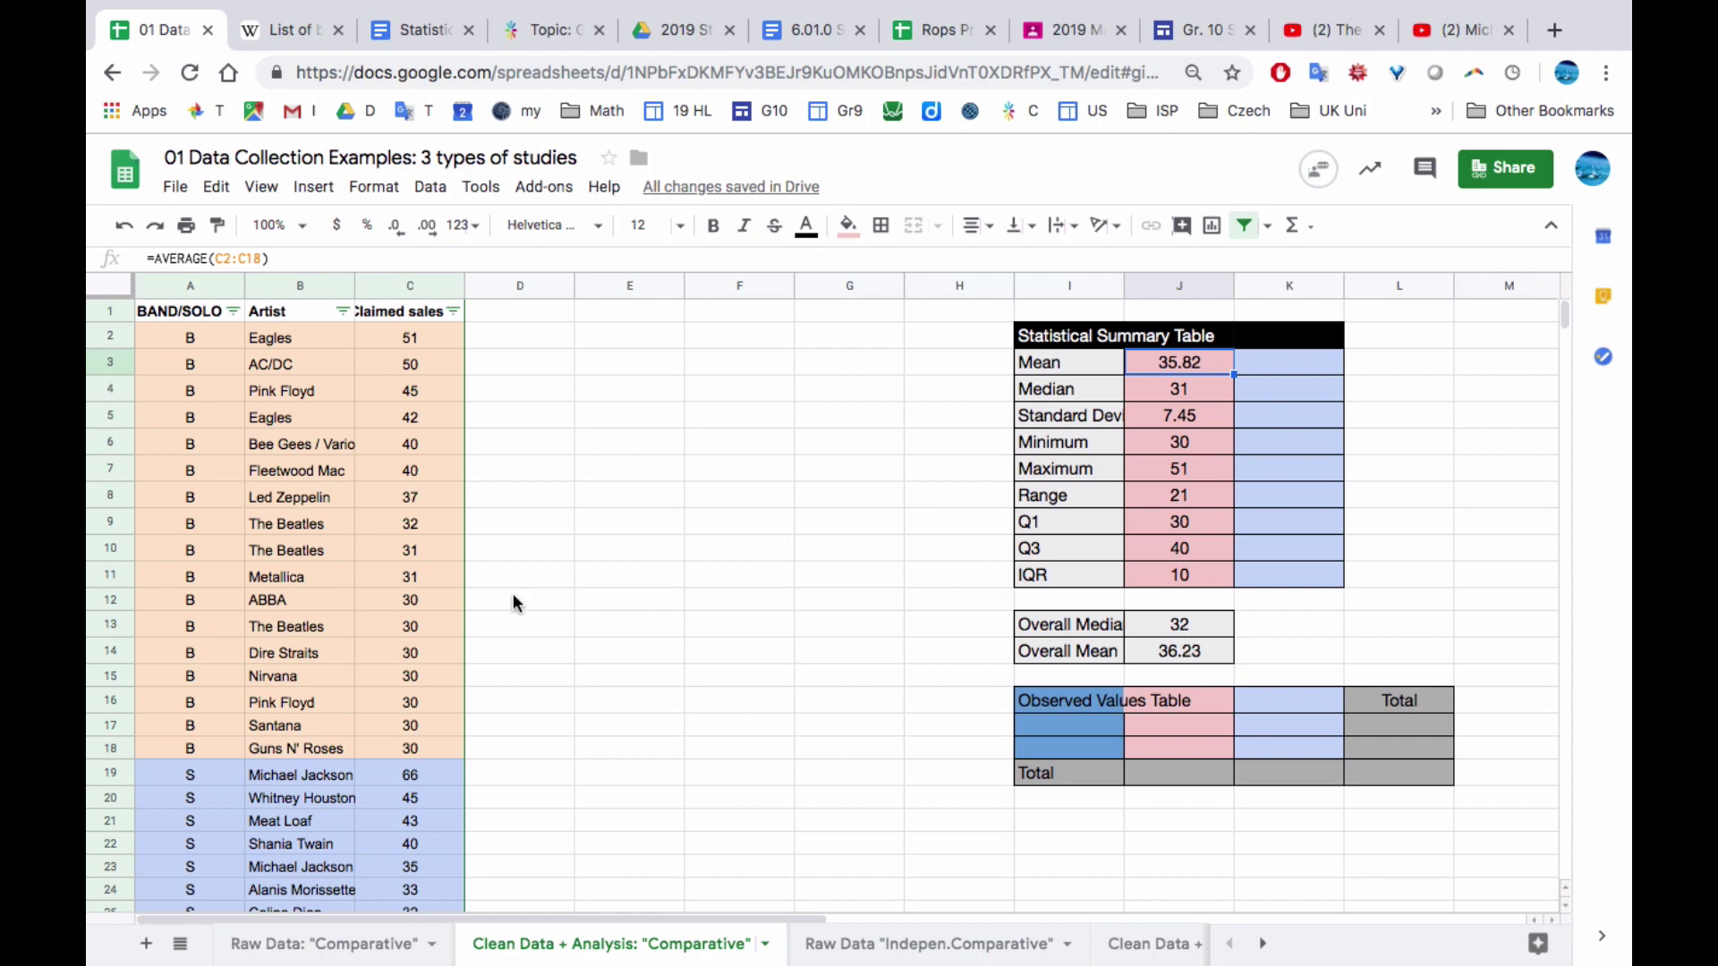
# Label the first row of the Observed Values Table in cell I17 as "<=32 million albums"
pyautogui.click(1045, 718)
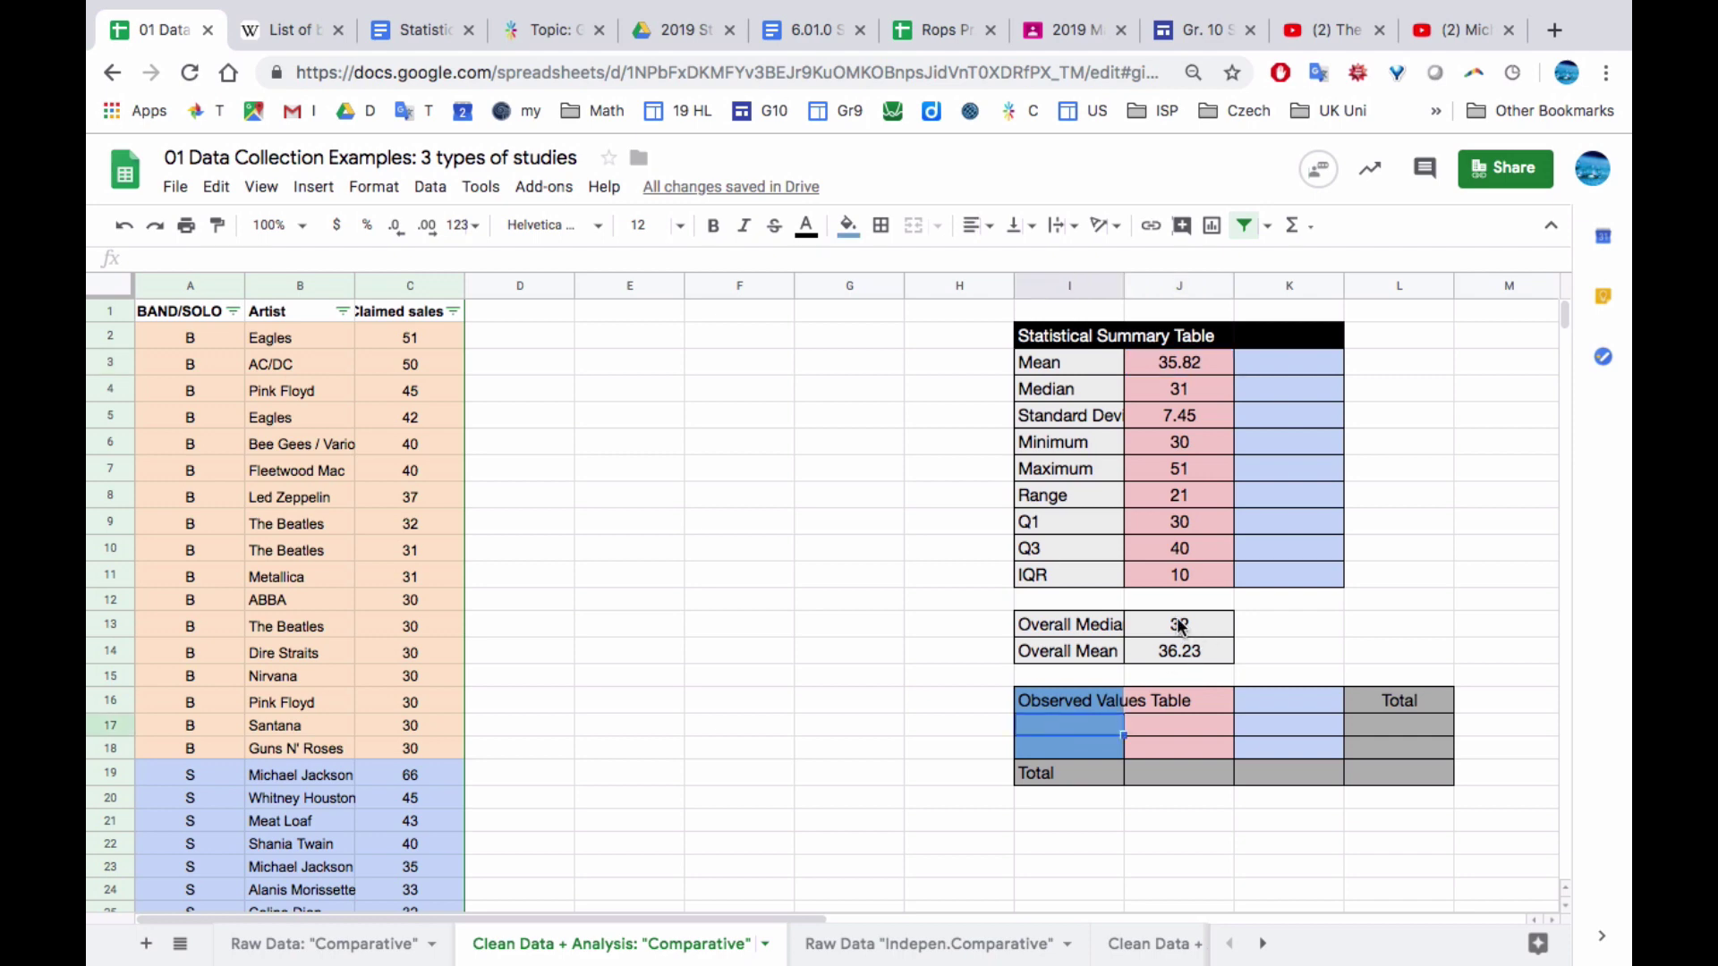
pyautogui.write('+')
pyautogui.press('BackSpace')
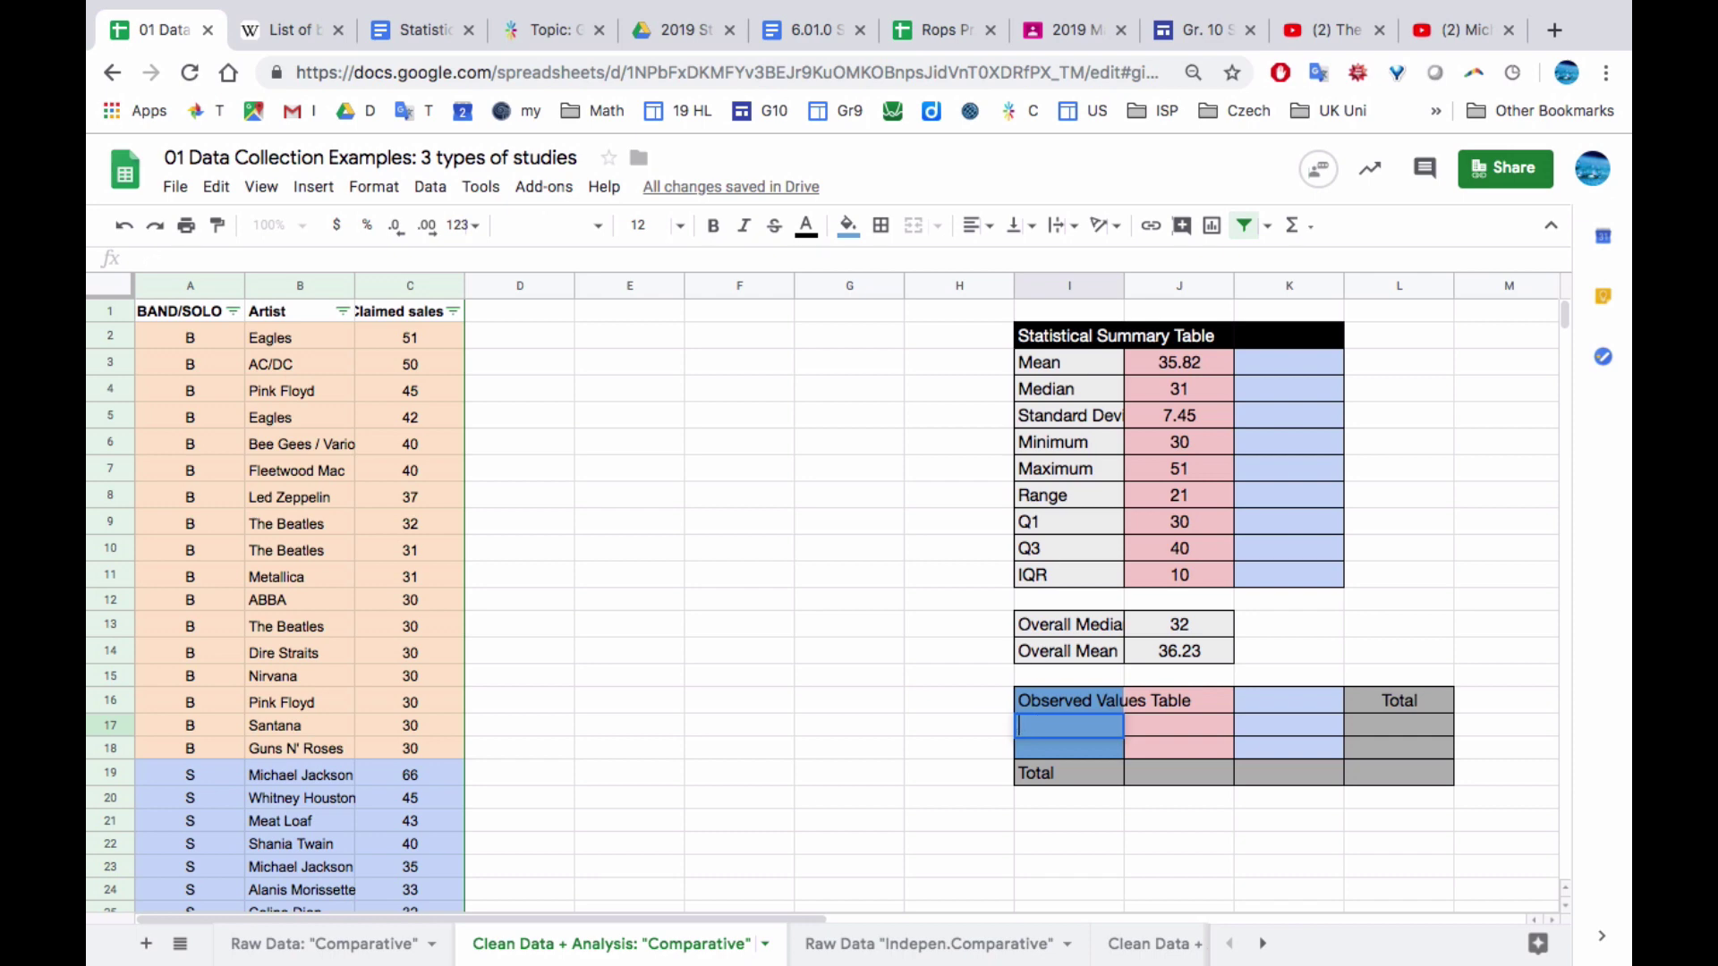
pyautogui.write('<=32 million albu')
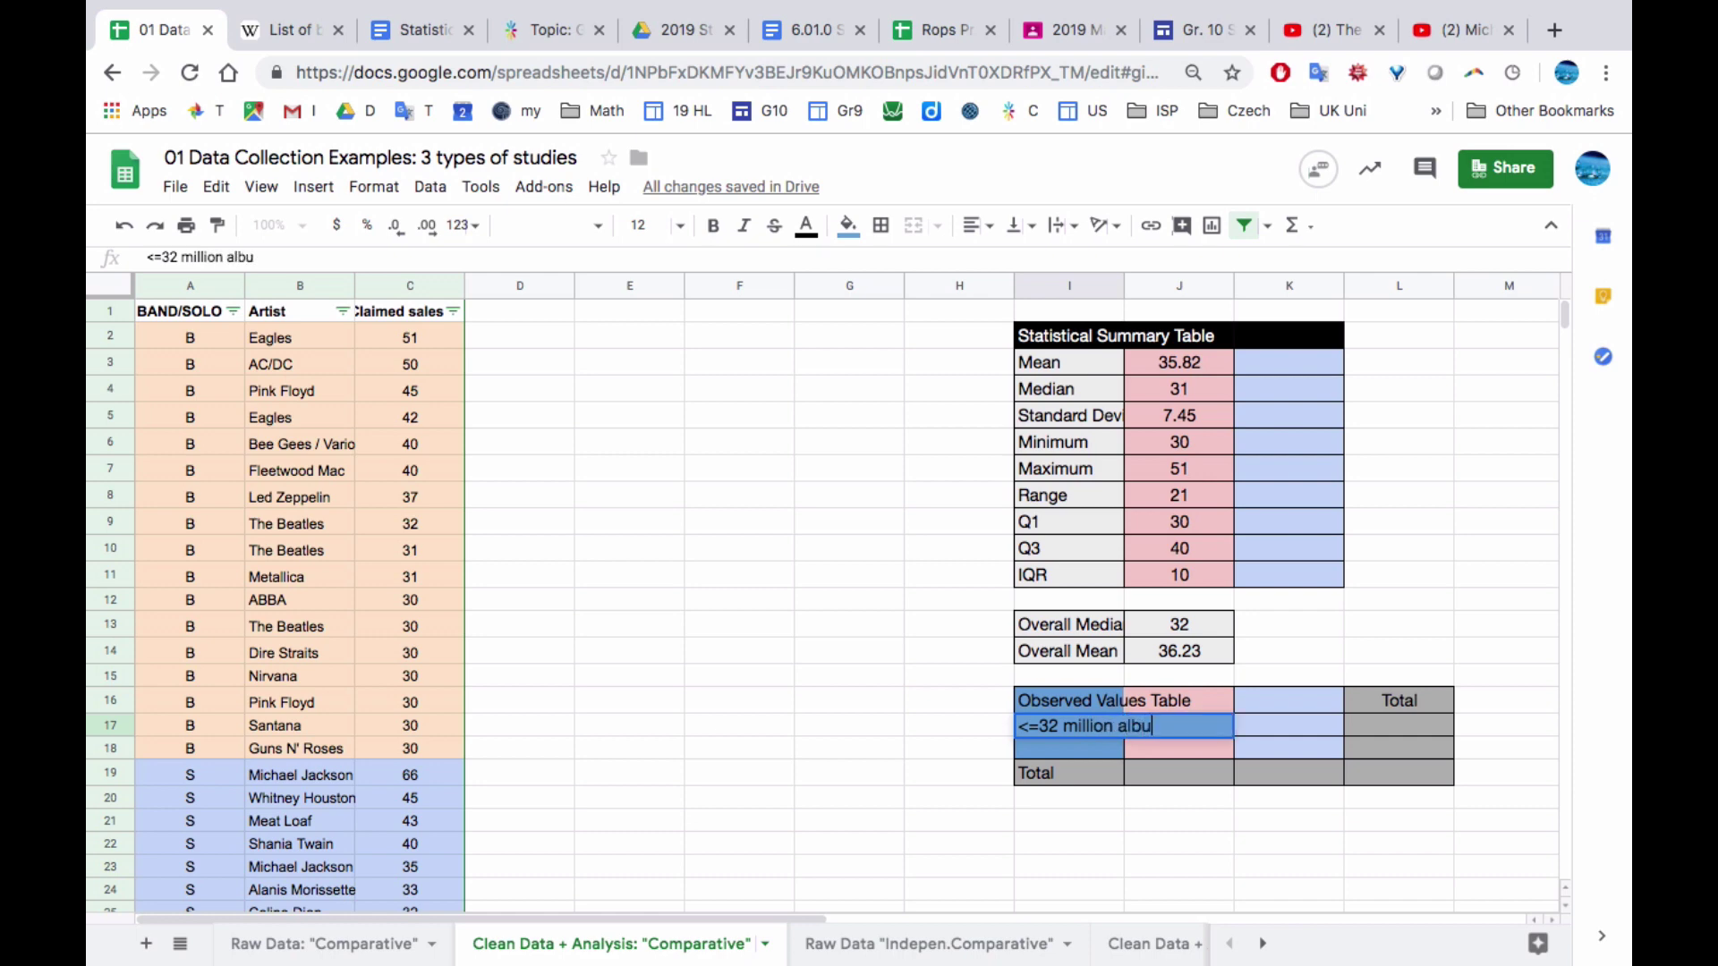
pyautogui.write('ms')
pyautogui.press('Return')
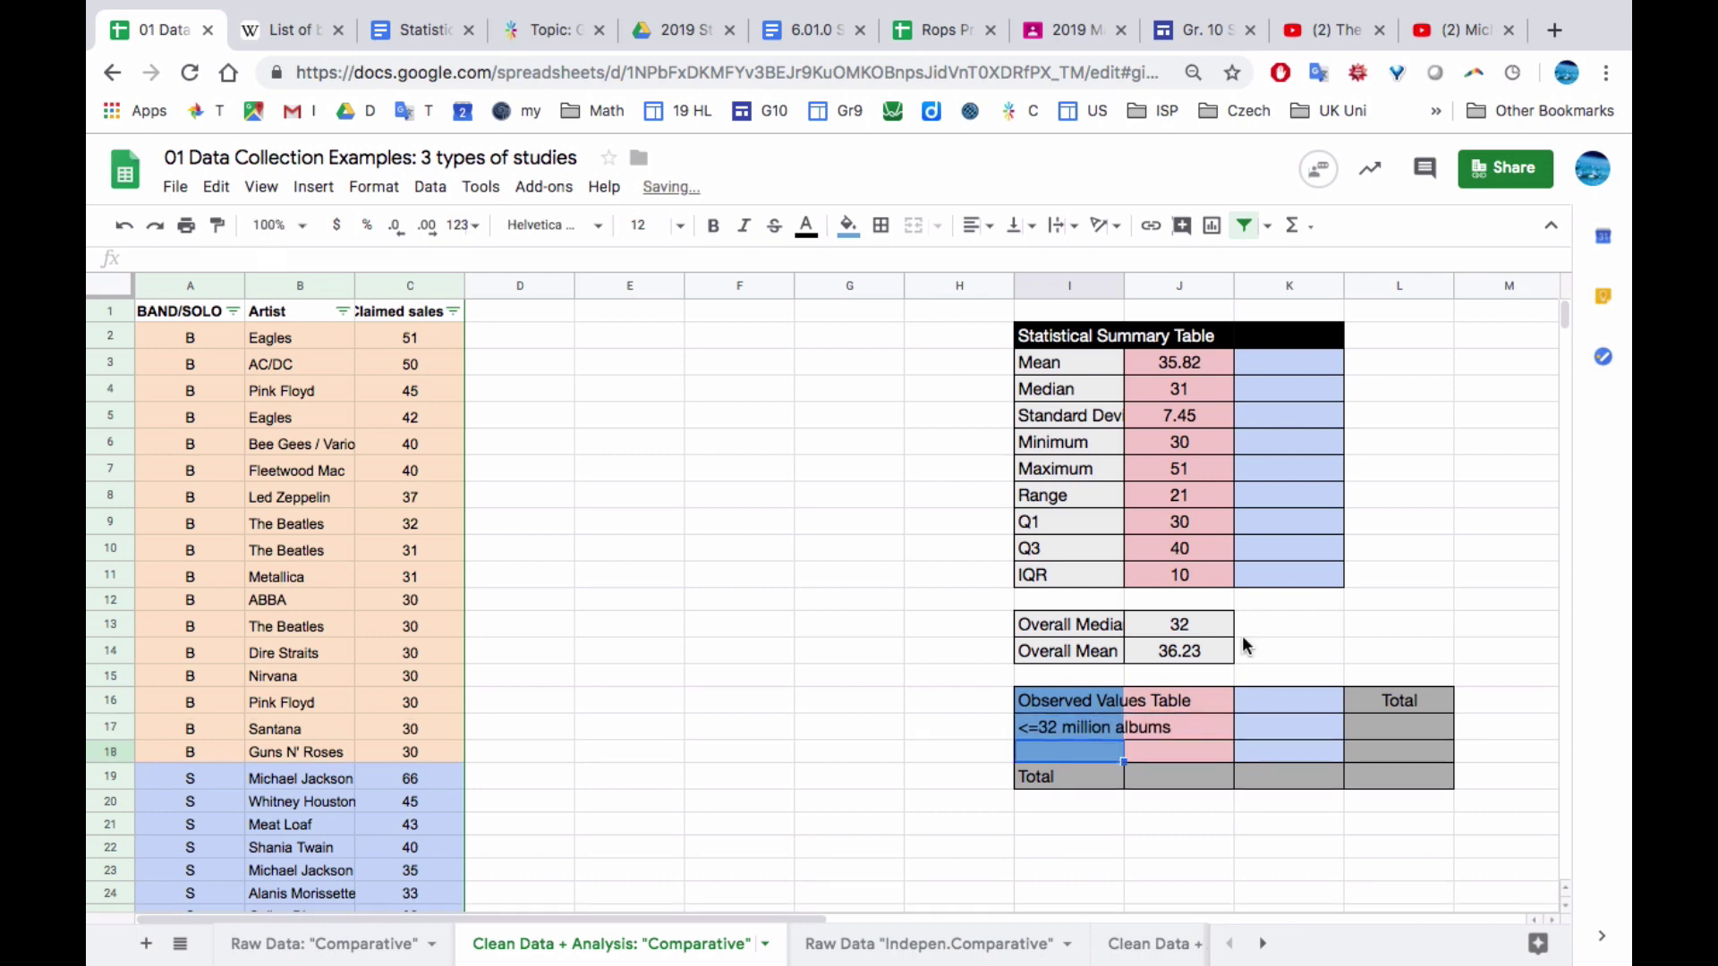
# Count the bands' albums with claimed sales of 32 million or less by showing the Count for the selected range C9:C18
pyautogui.click(1197, 726)
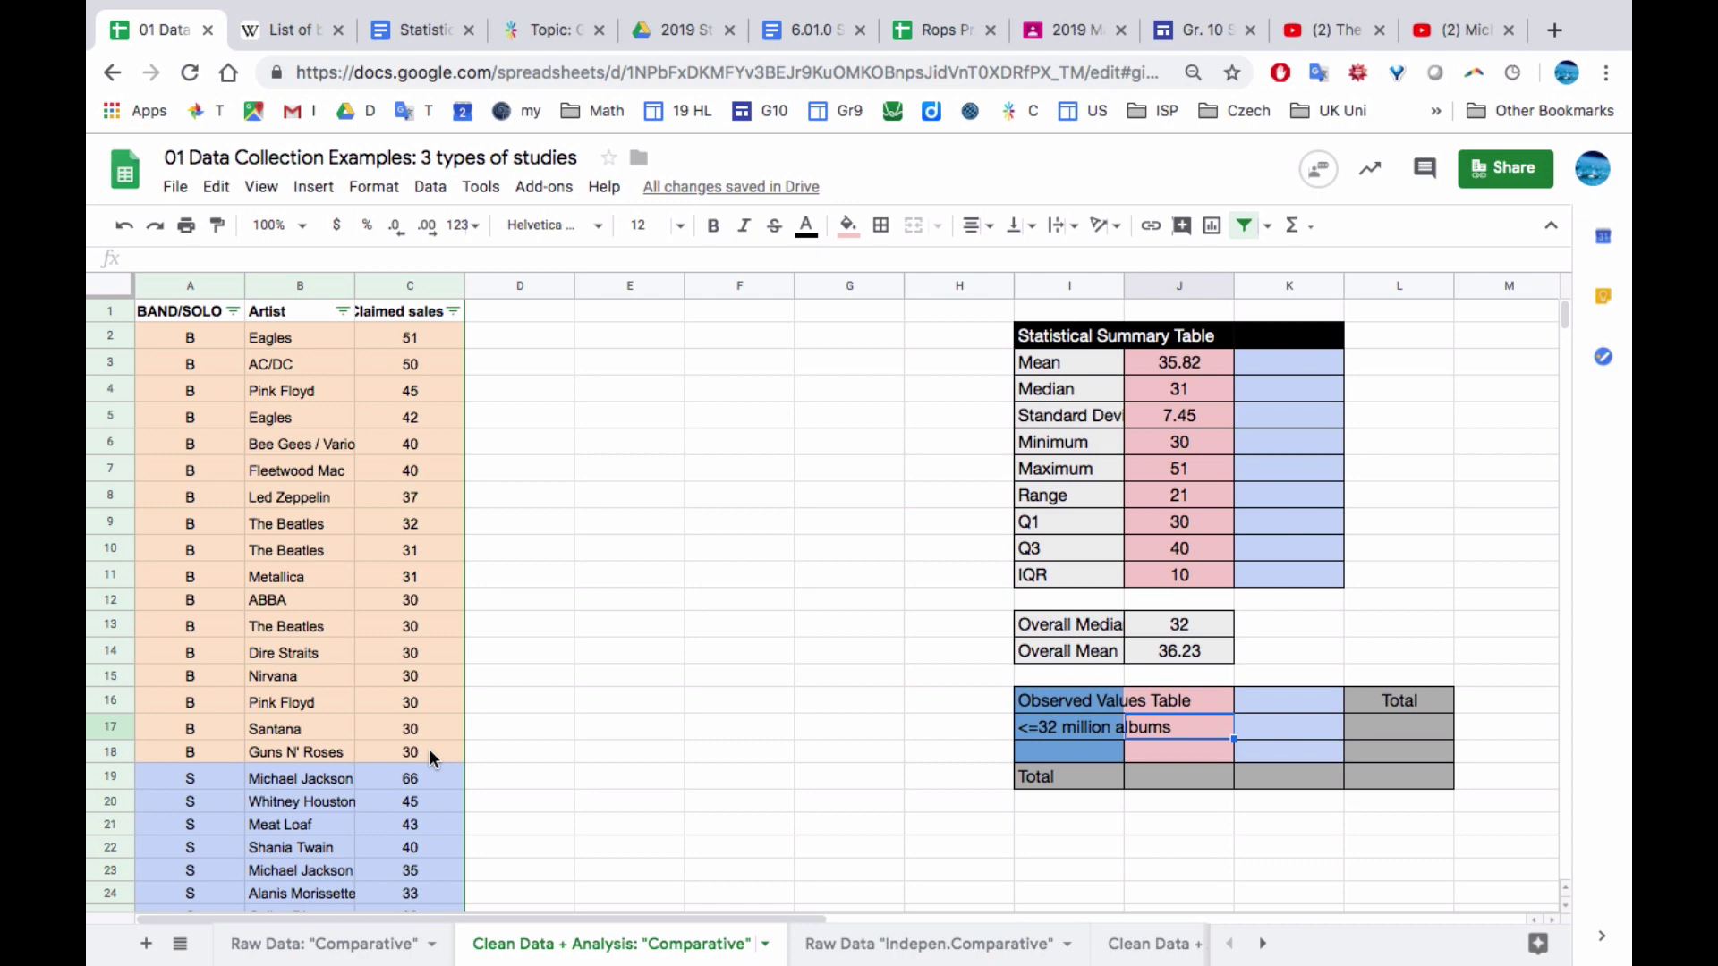
pyautogui.click(427, 523)
pyautogui.click(427, 552)
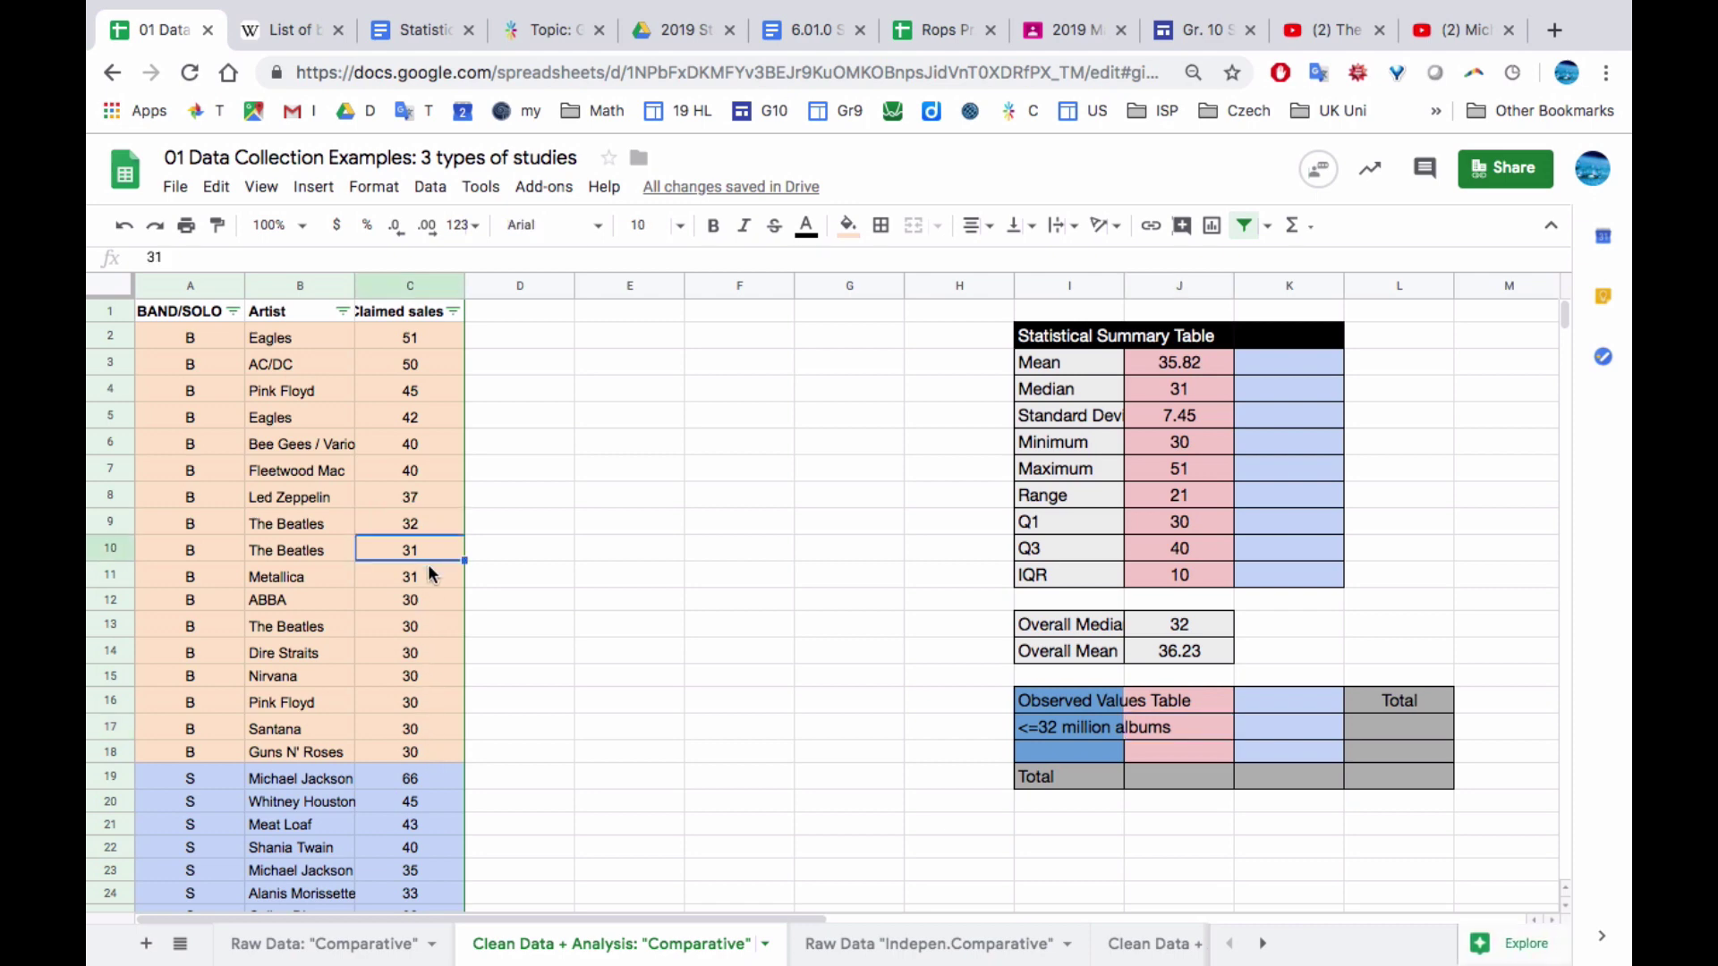
pyautogui.click(431, 579)
pyautogui.click(425, 526)
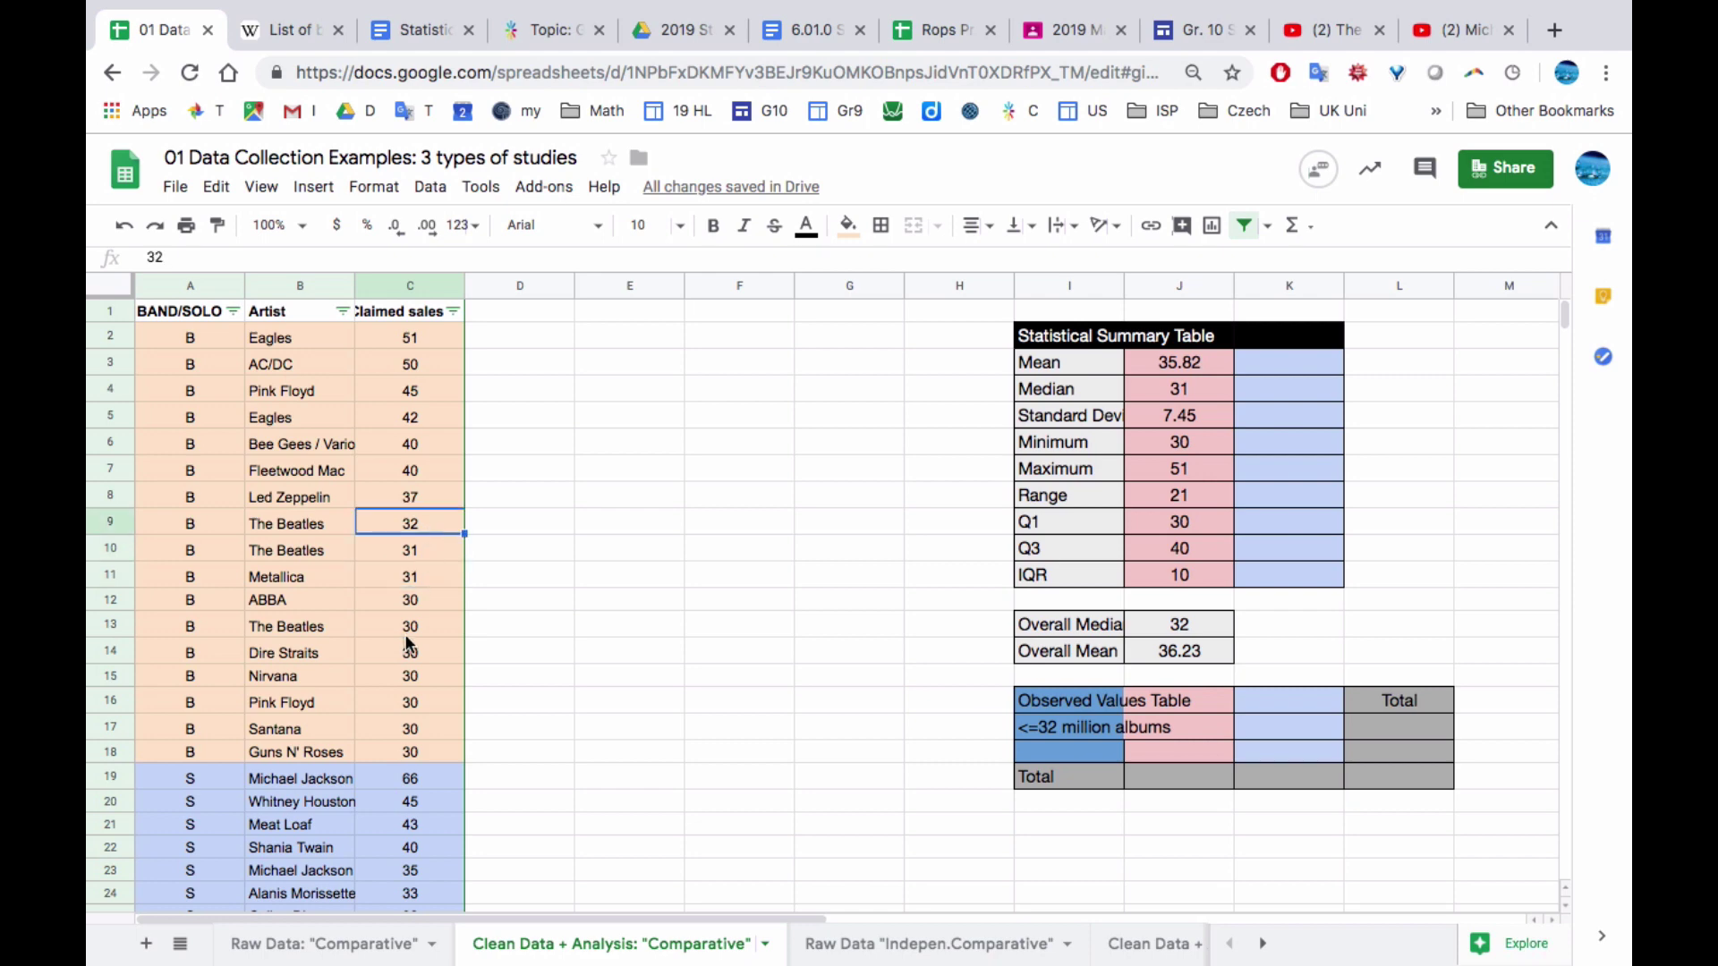
pyautogui.keyDown('shift'); pyautogui.click(428, 753); pyautogui.keyUp('shift')
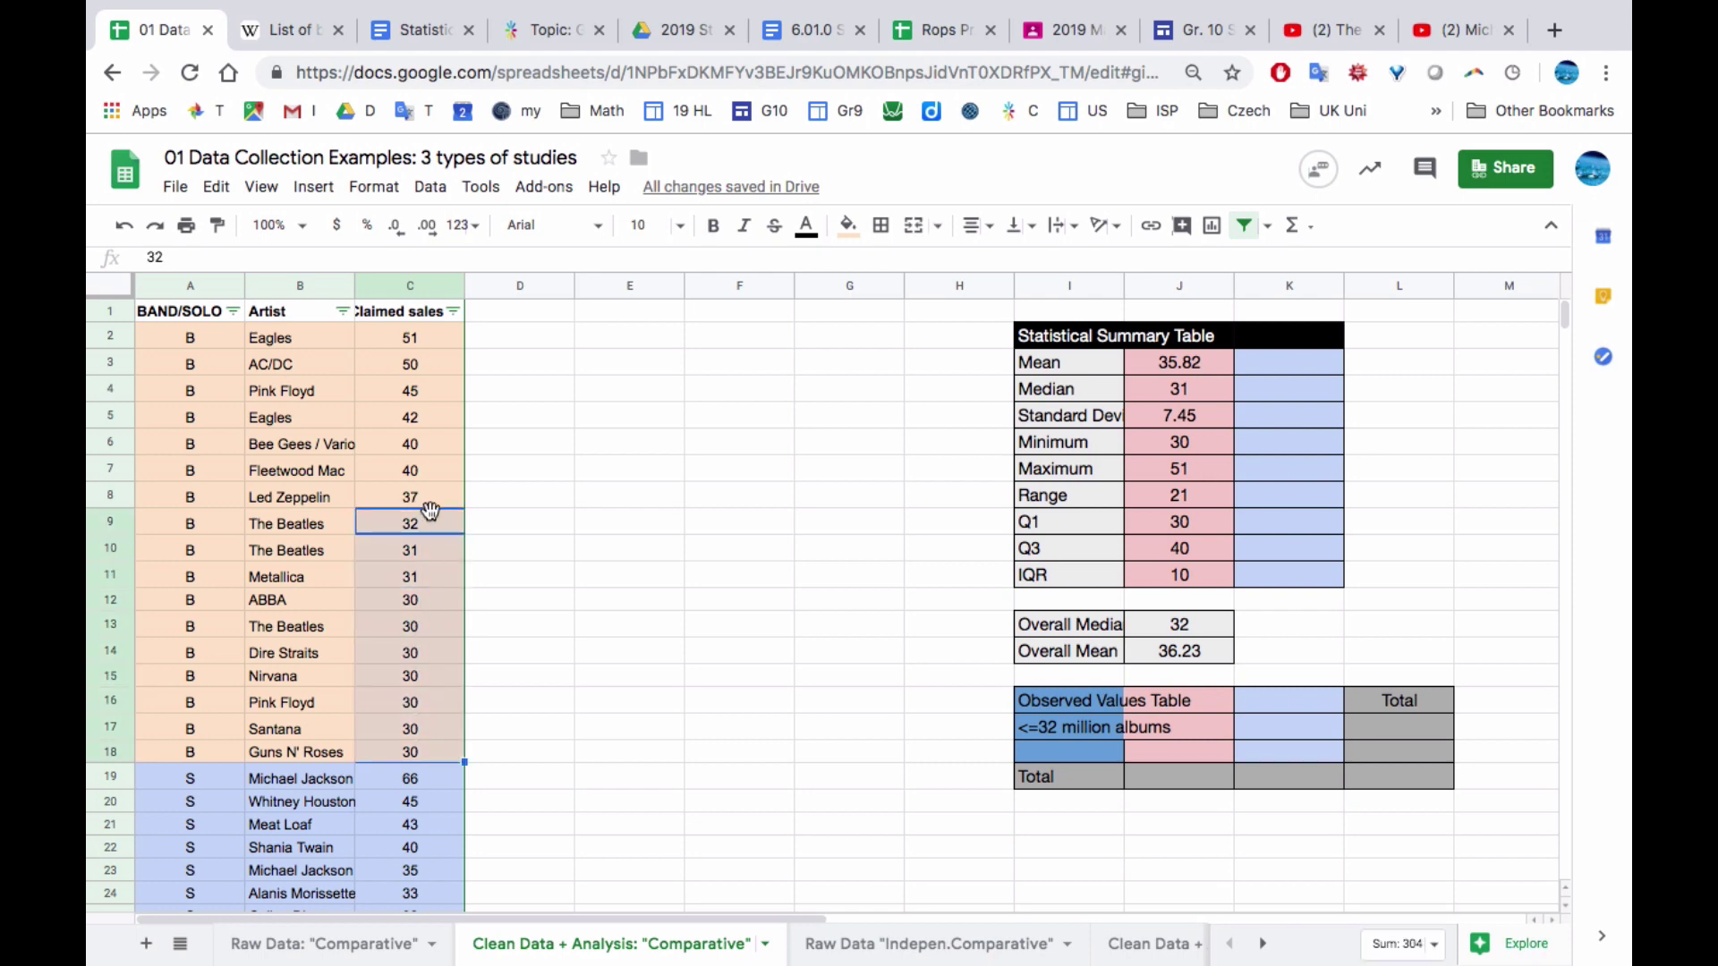
pyautogui.click(1435, 952)
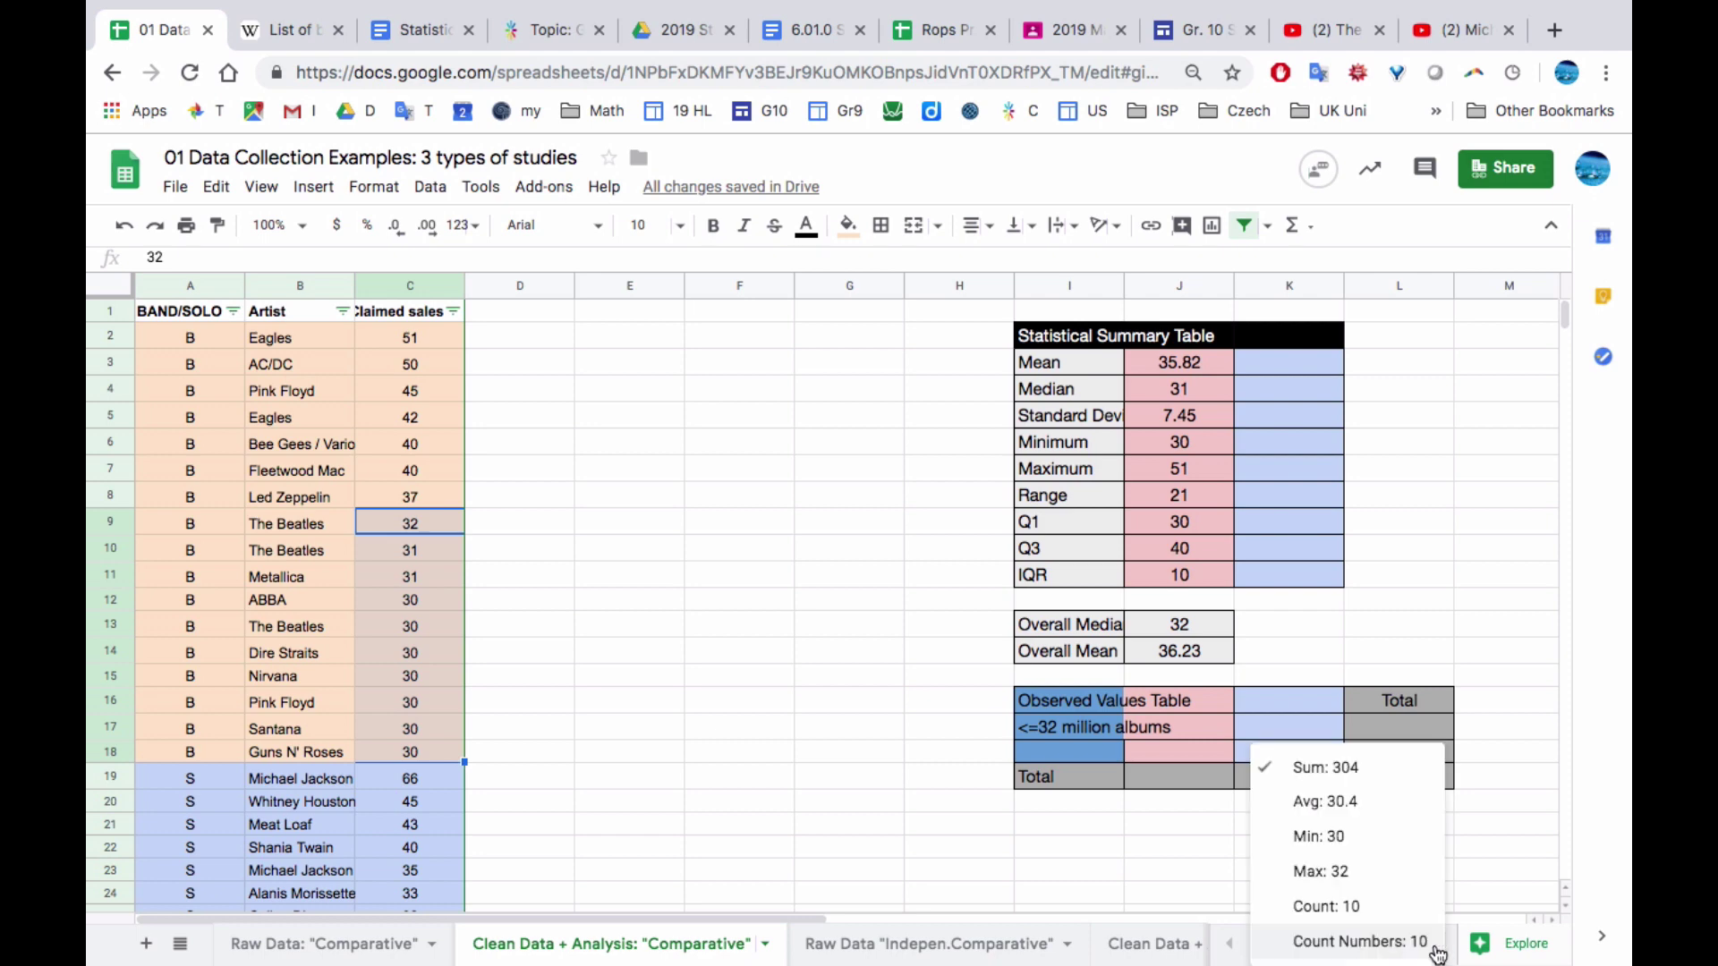
pyautogui.click(1378, 911)
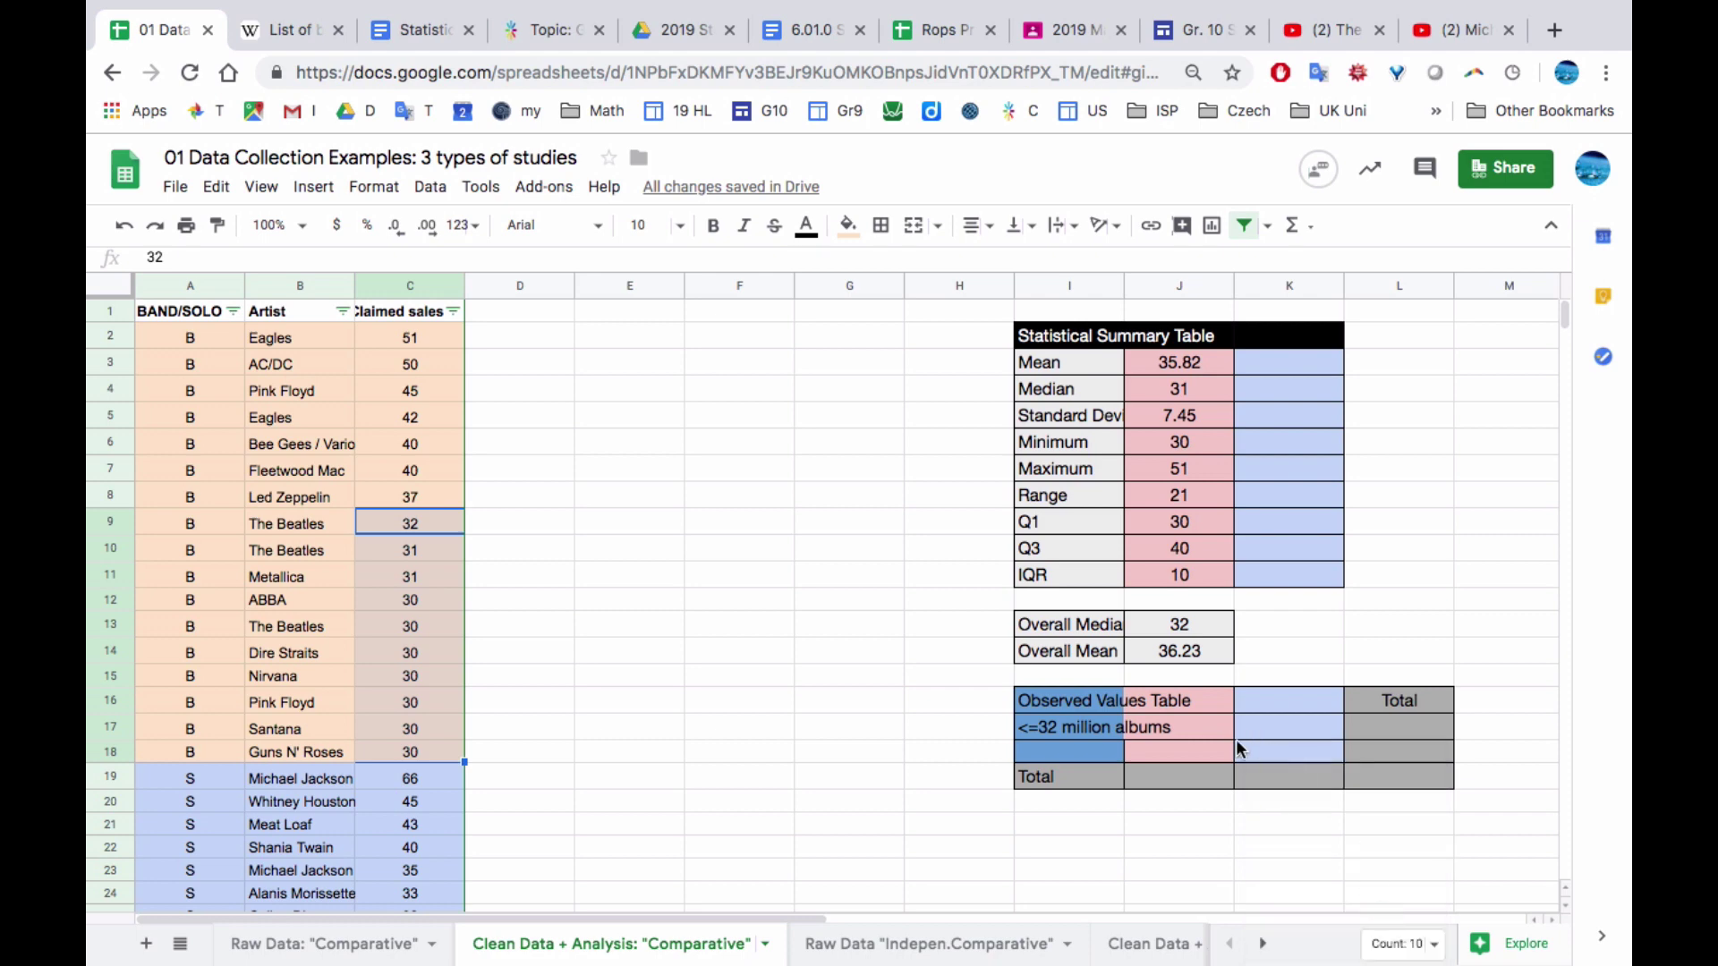
# Enter 10 in J17 as the bands' count for the first row and label I18 as "> 32 million"
pyautogui.click(1199, 725)
pyautogui.write('10')
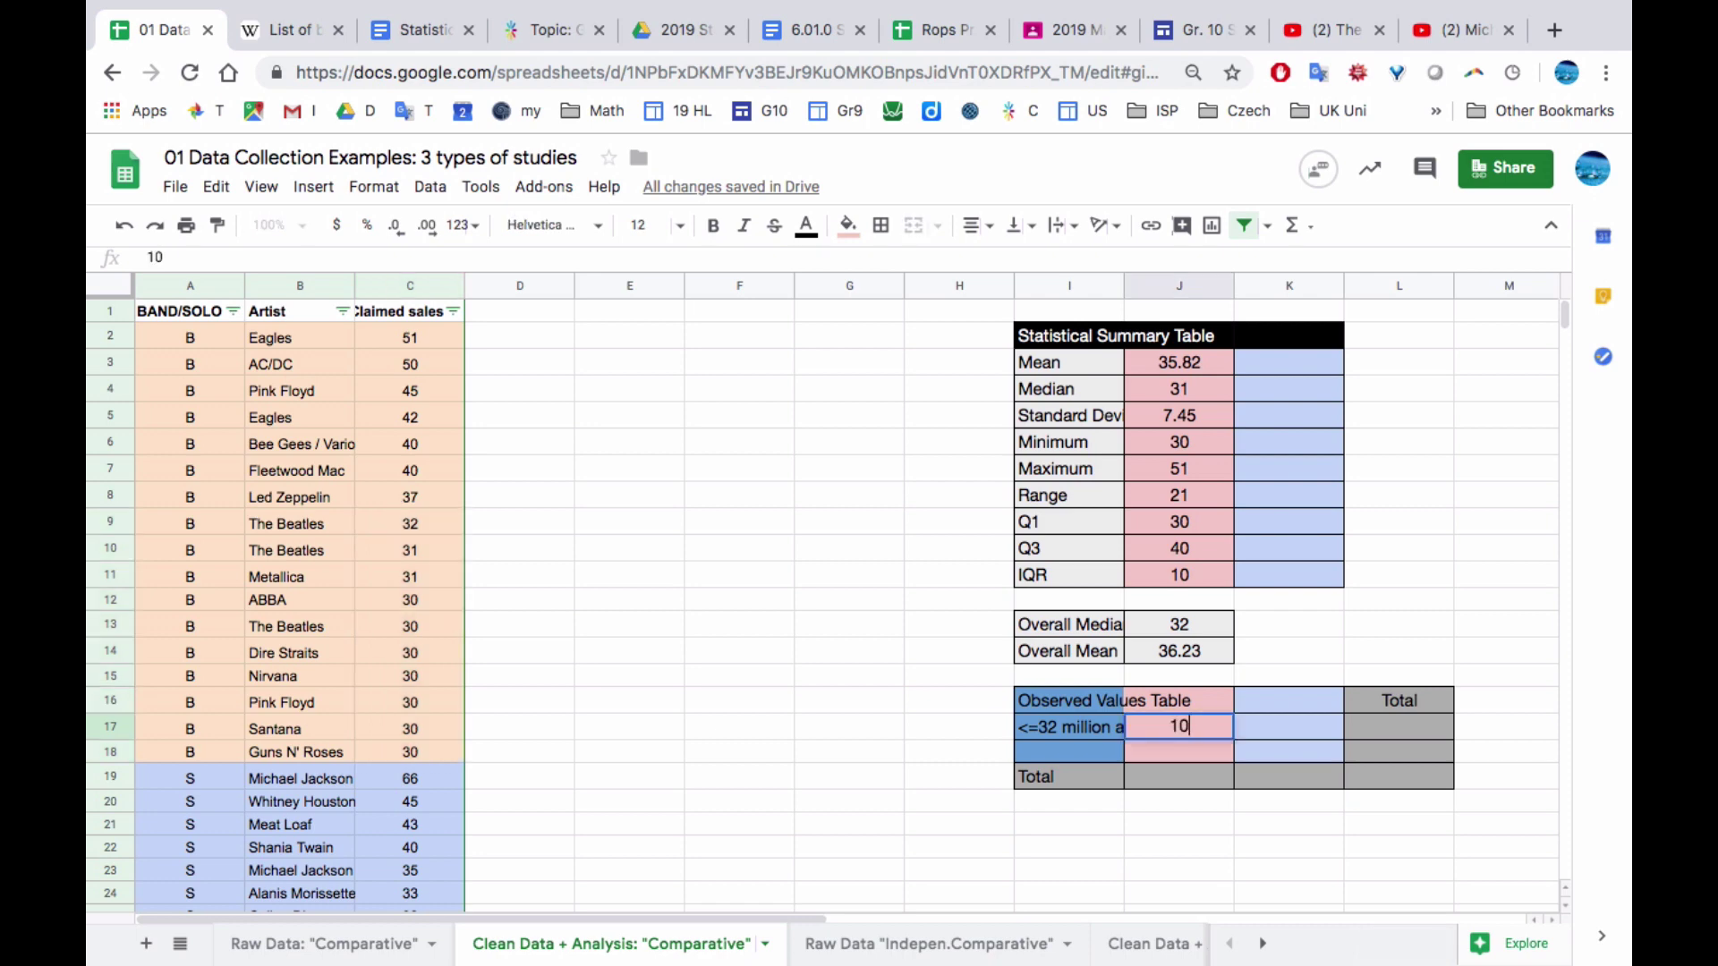
pyautogui.click(1181, 749)
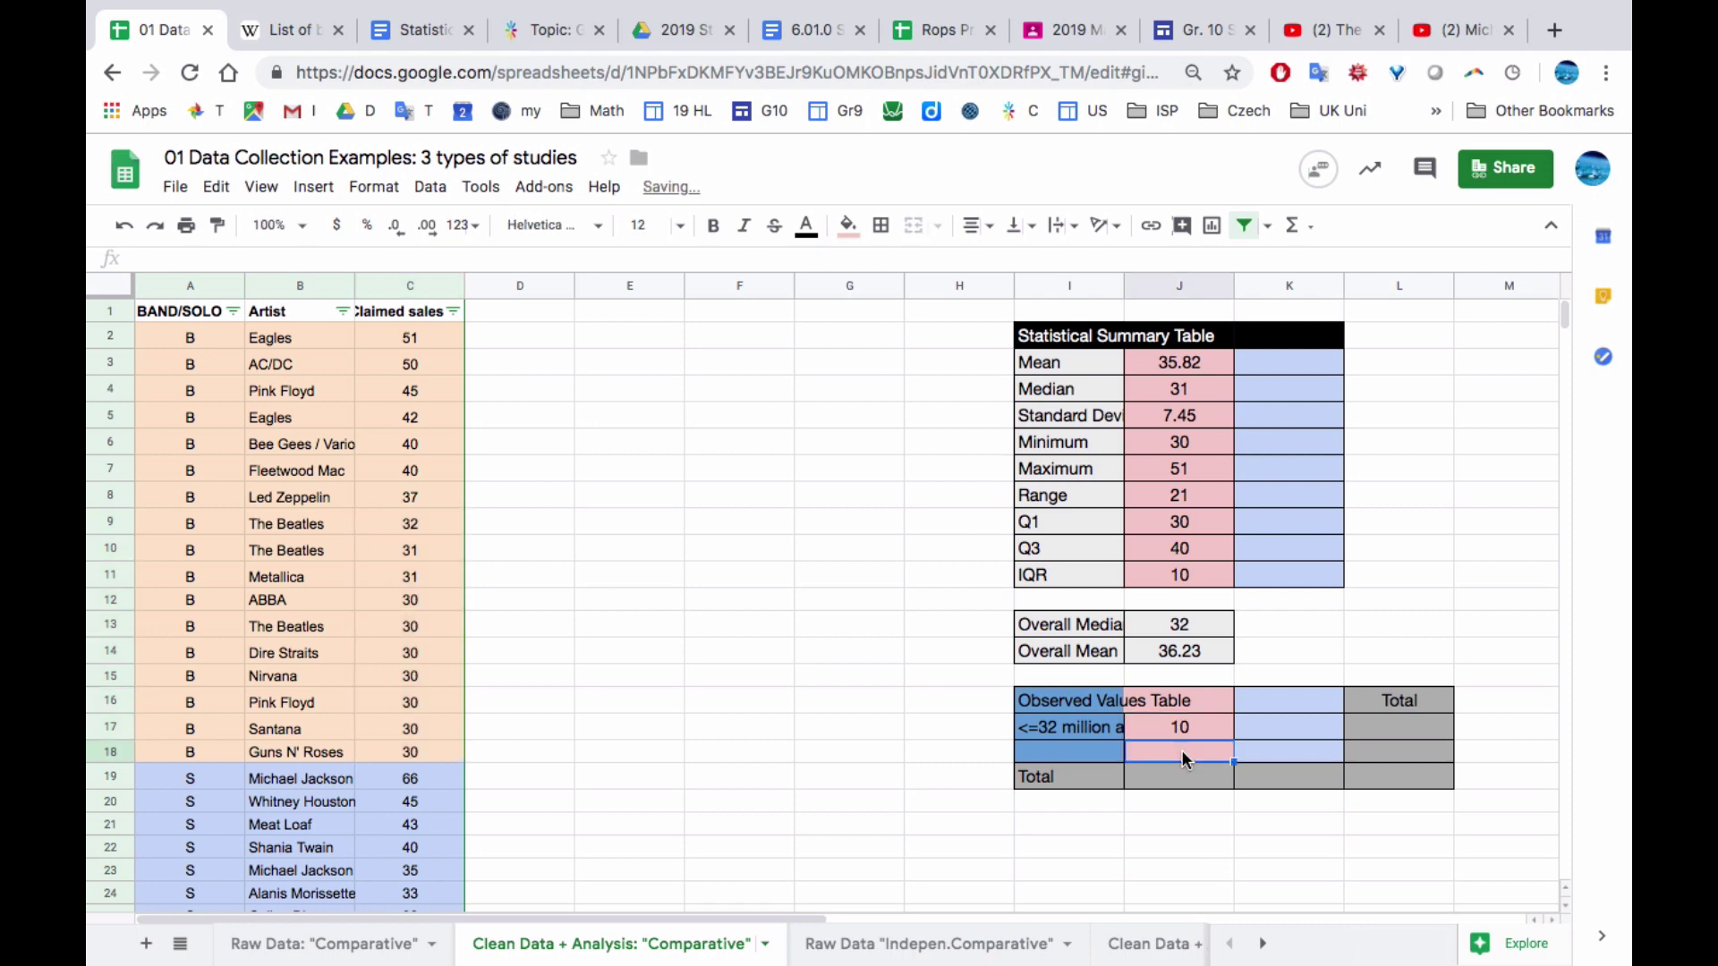
pyautogui.click(1078, 747)
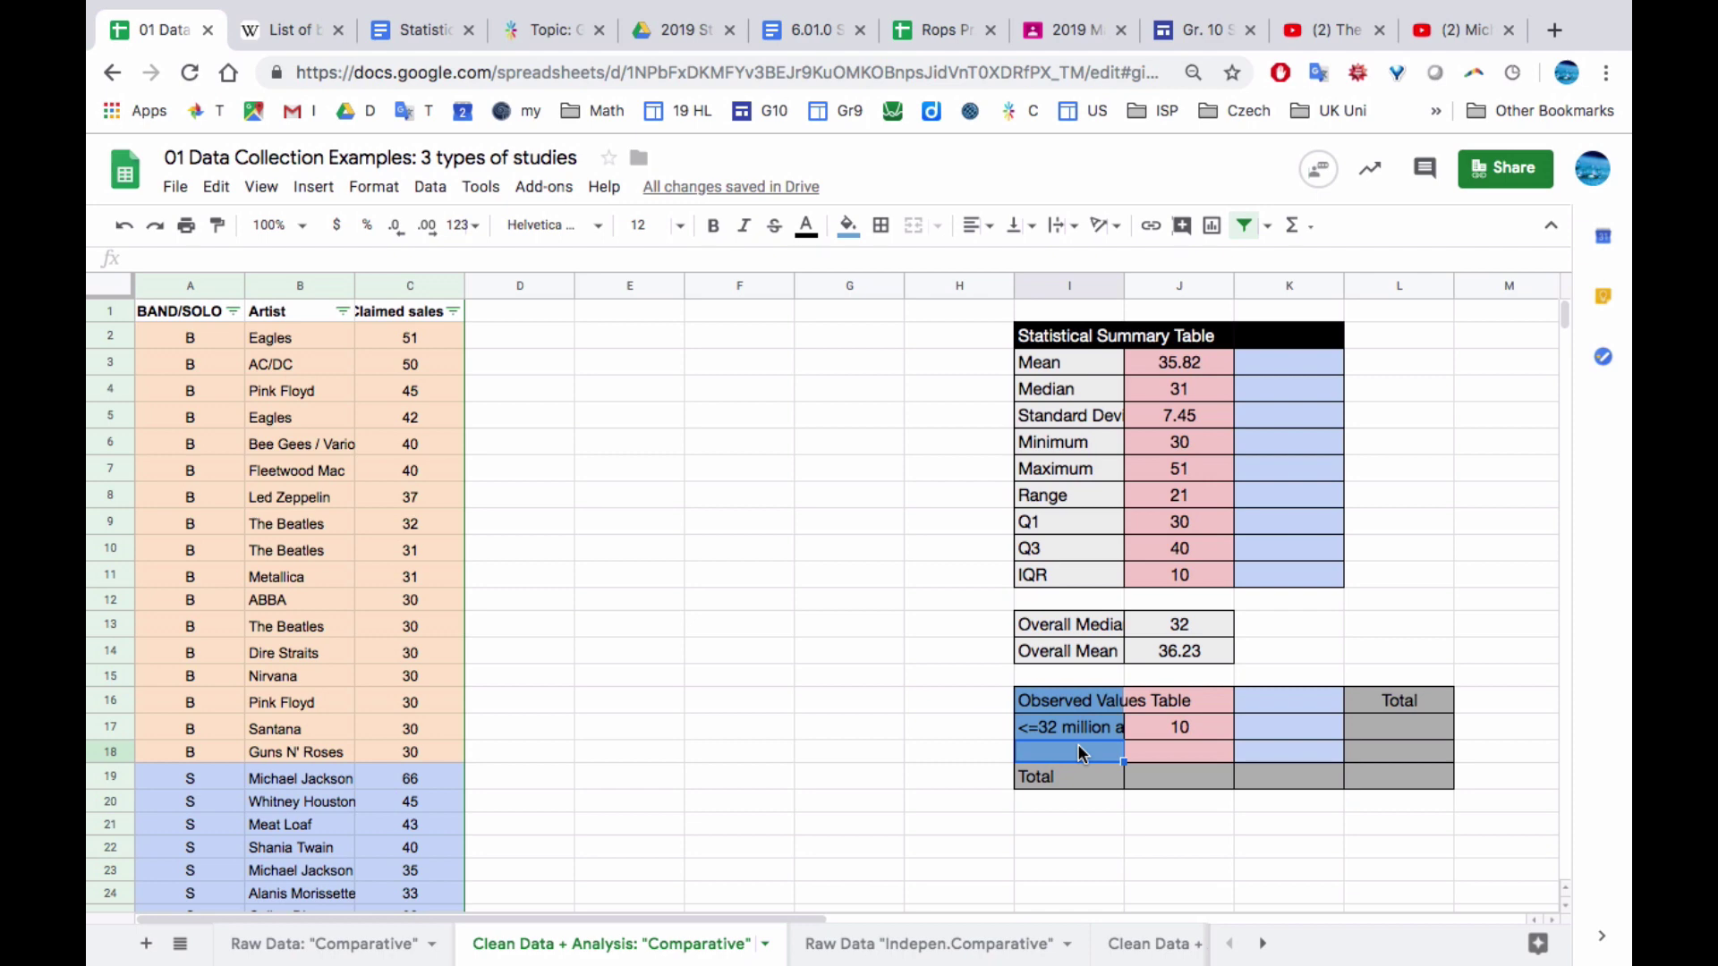
pyautogui.write('> 32 million')
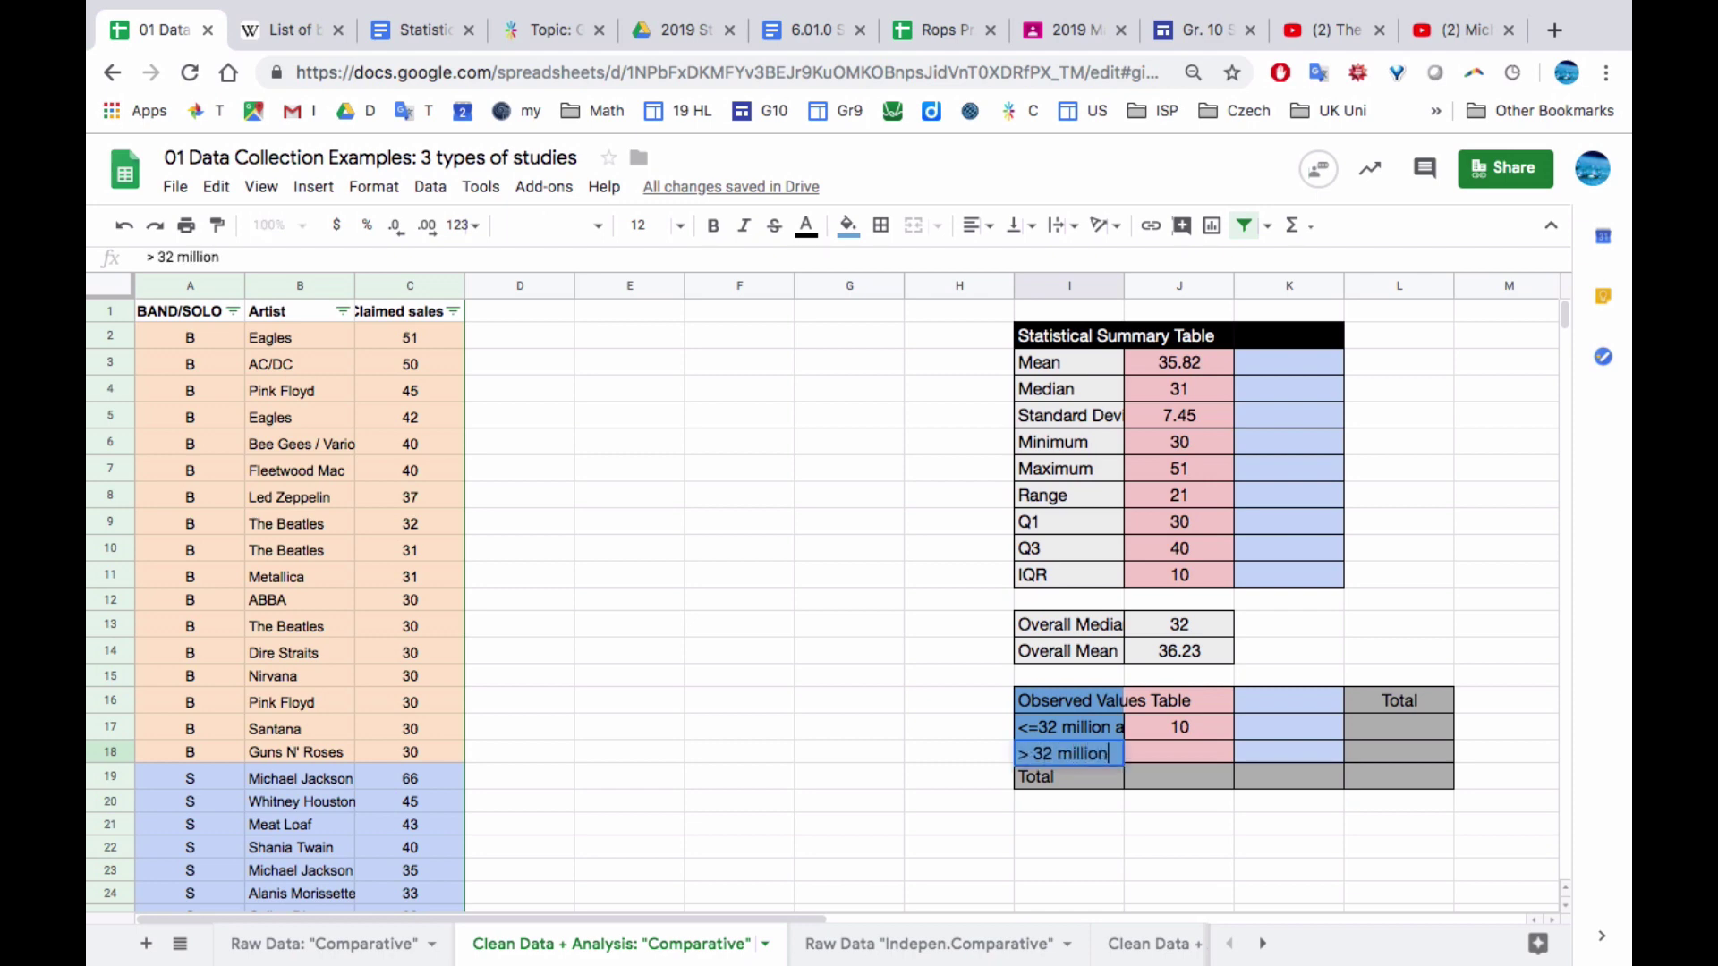
# Count the bands' claimed sales above 32 million over C2:C8 and enter 7 in cell J18
pyautogui.click(1194, 752)
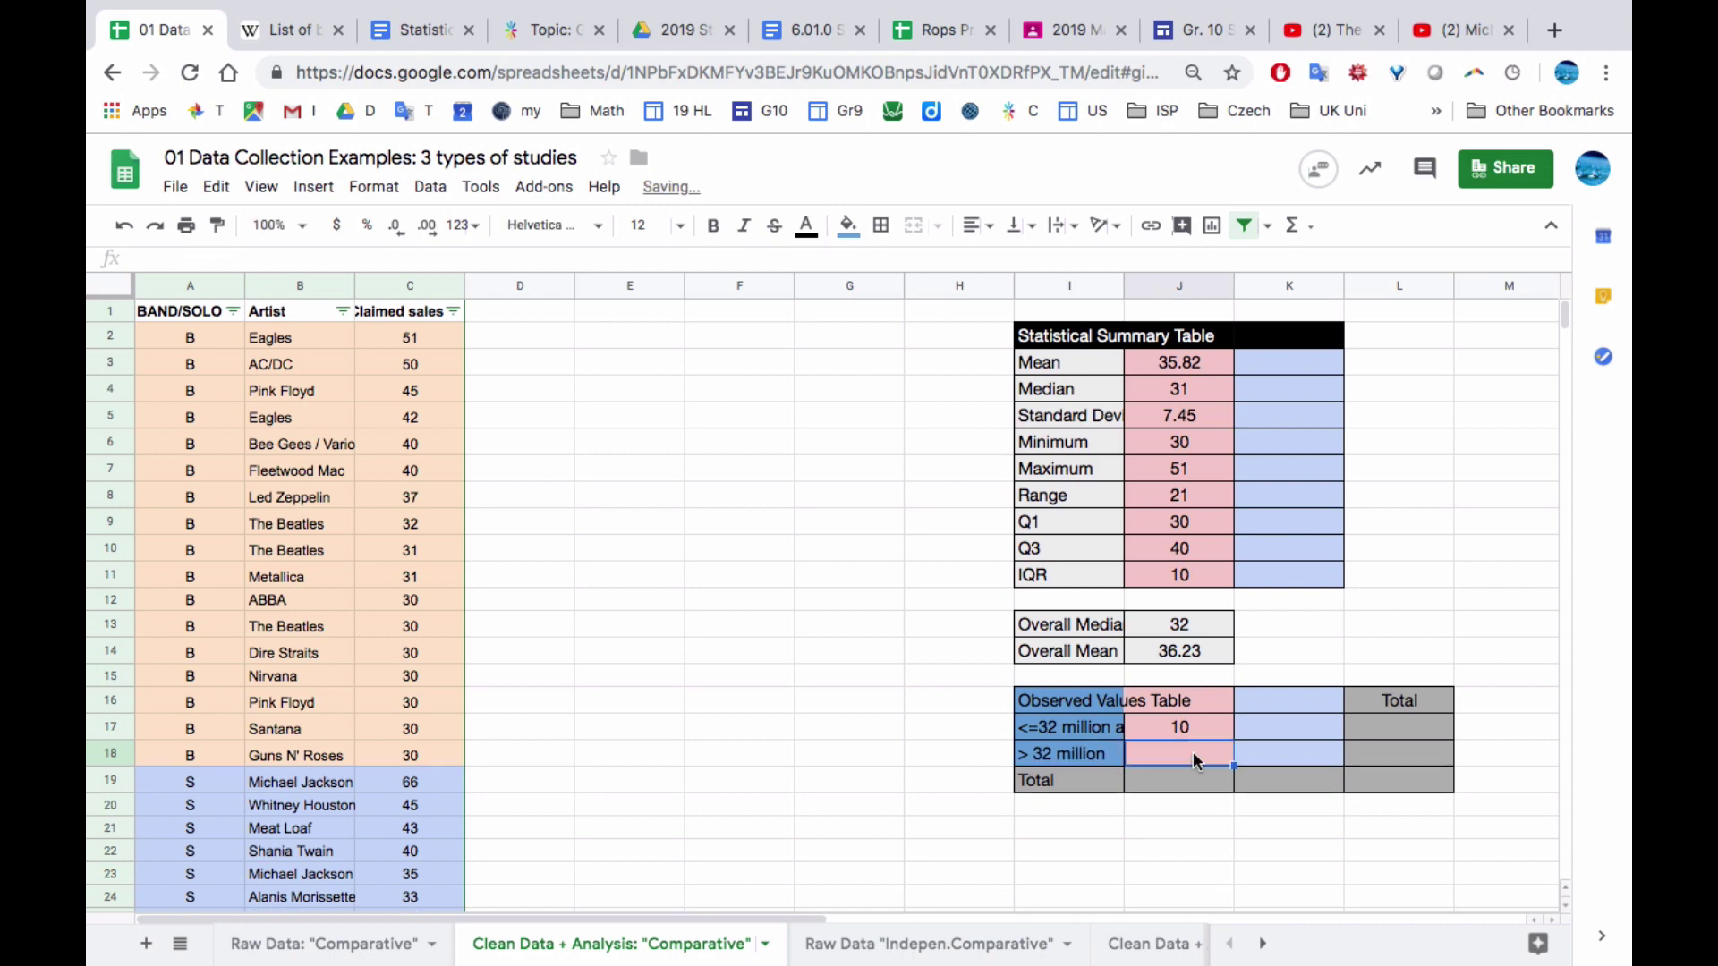
pyautogui.click(426, 335)
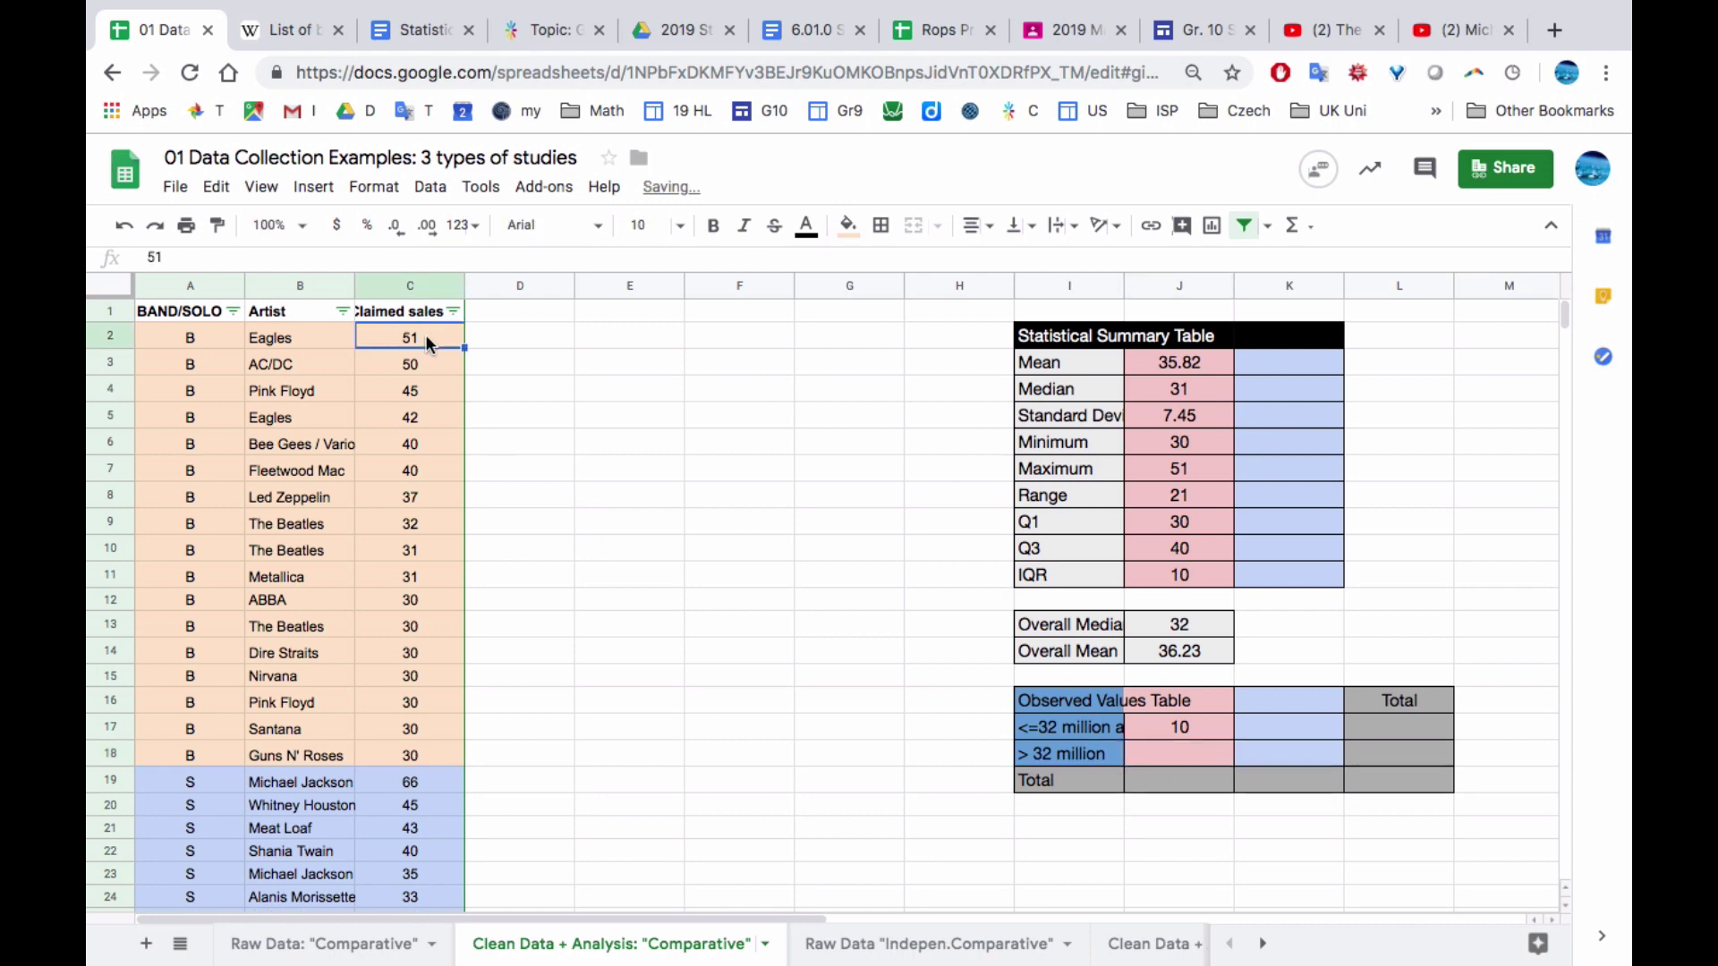
pyautogui.keyDown('shift'); pyautogui.click(426, 491); pyautogui.keyUp('shift')
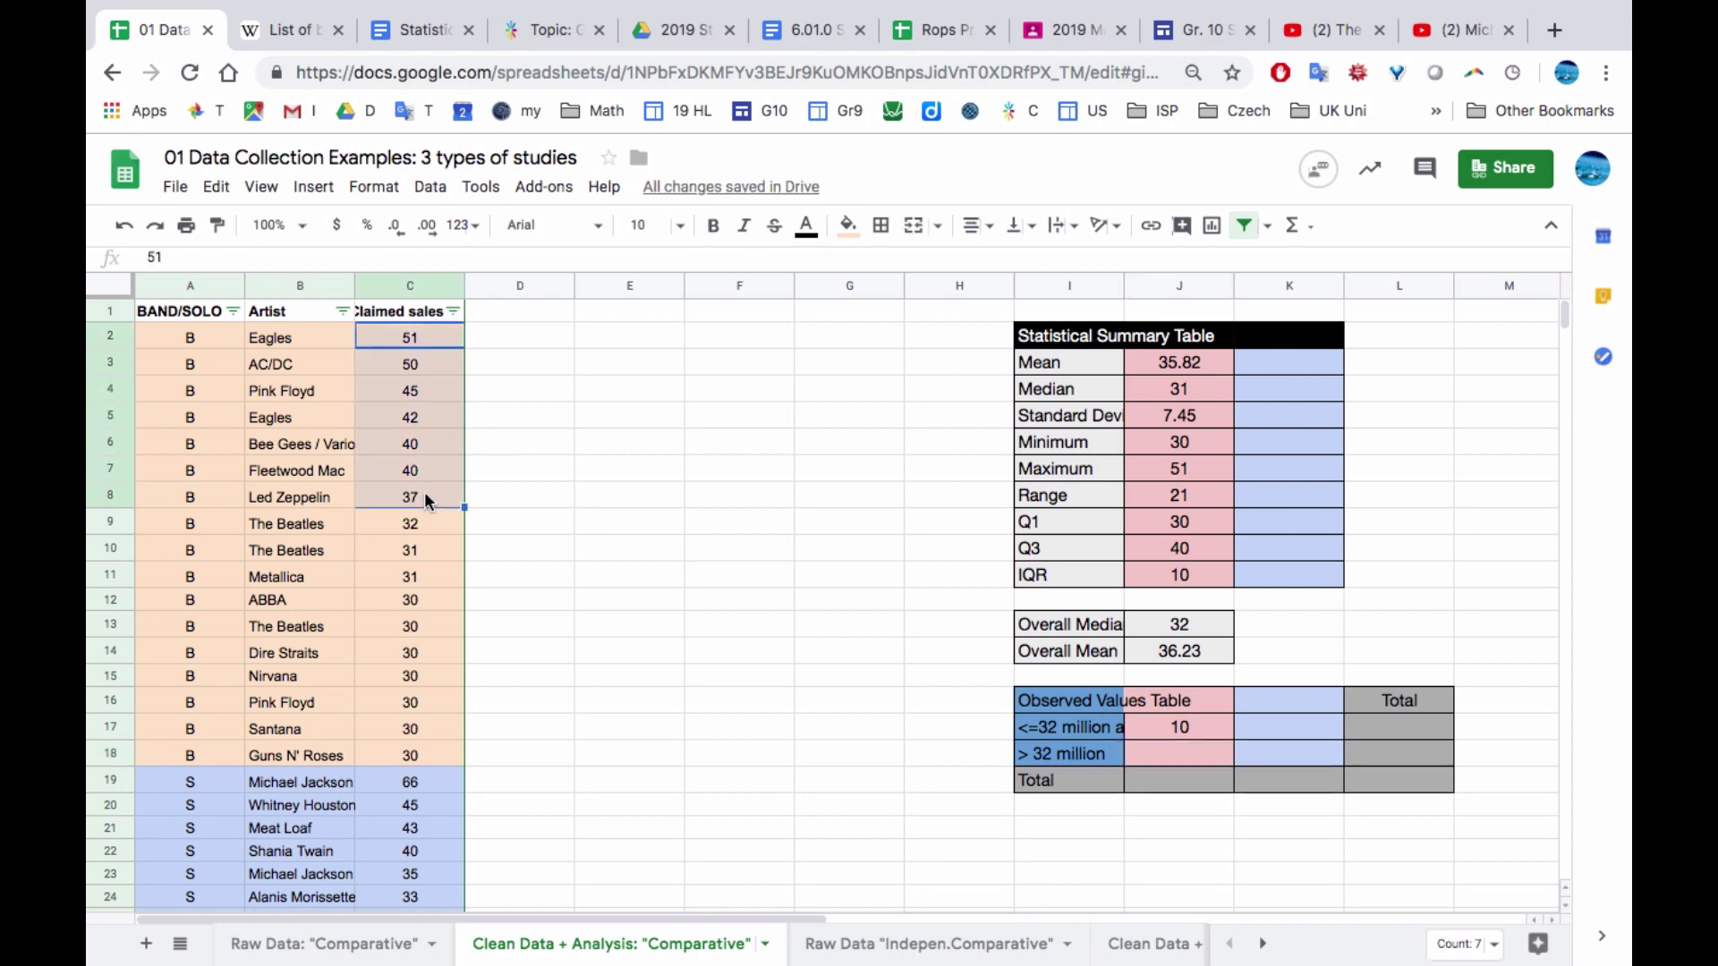
pyautogui.click(1183, 749)
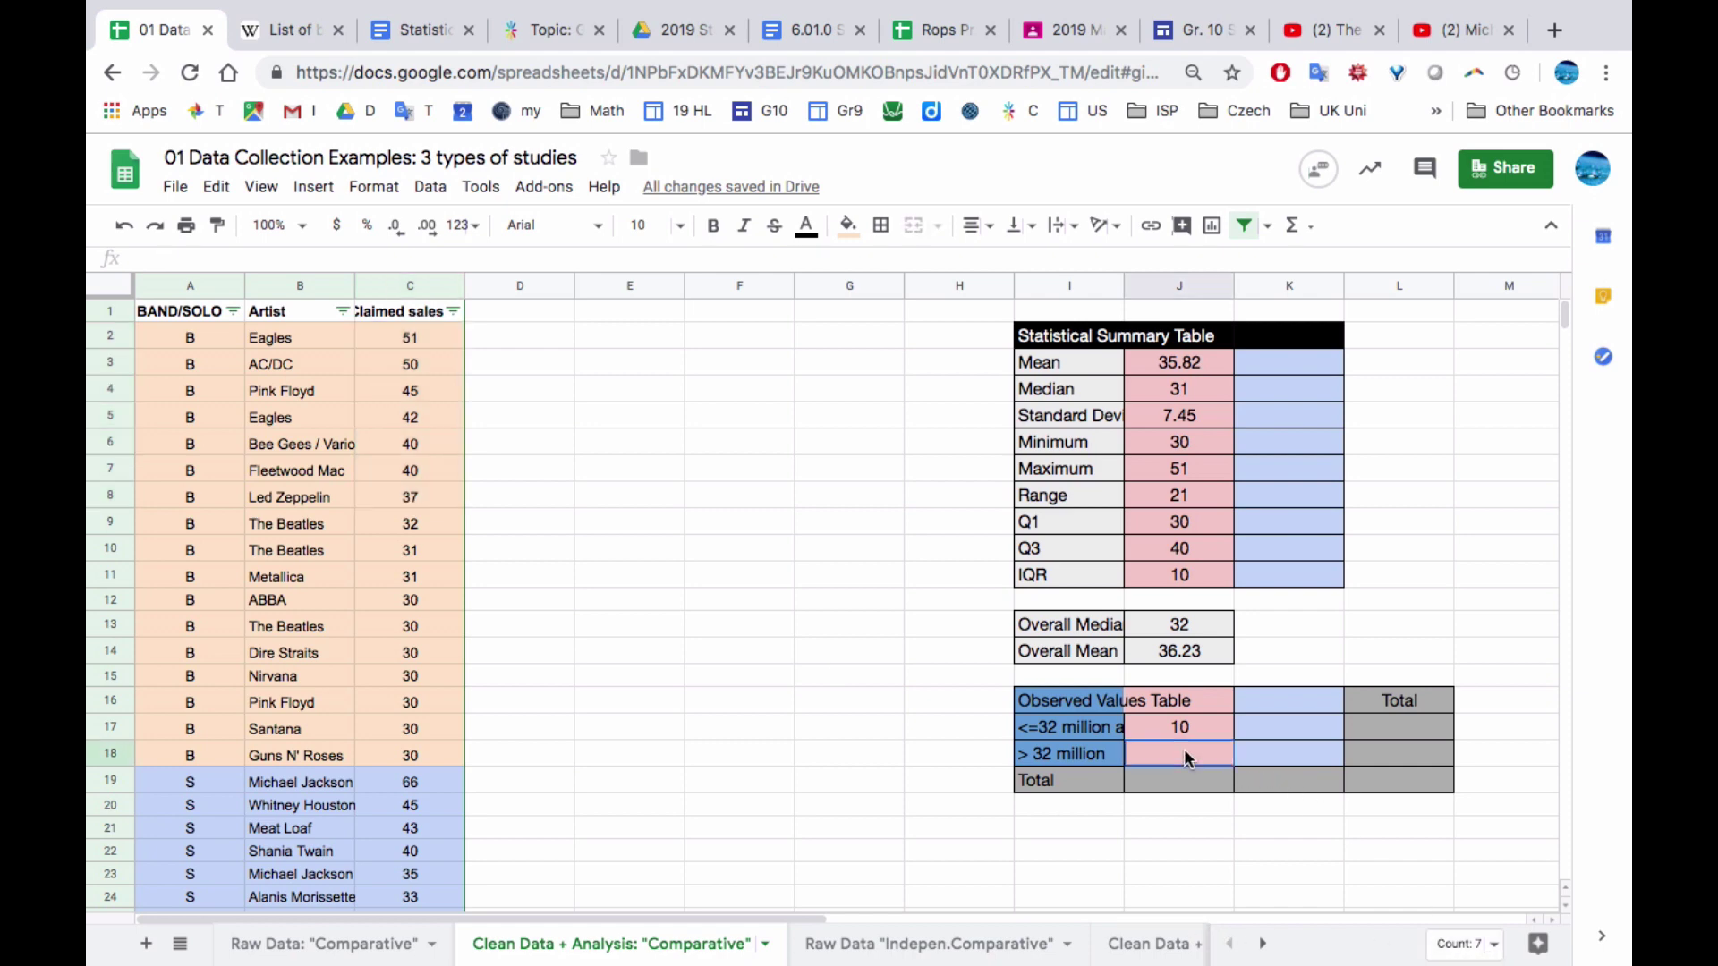
pyautogui.write('7')
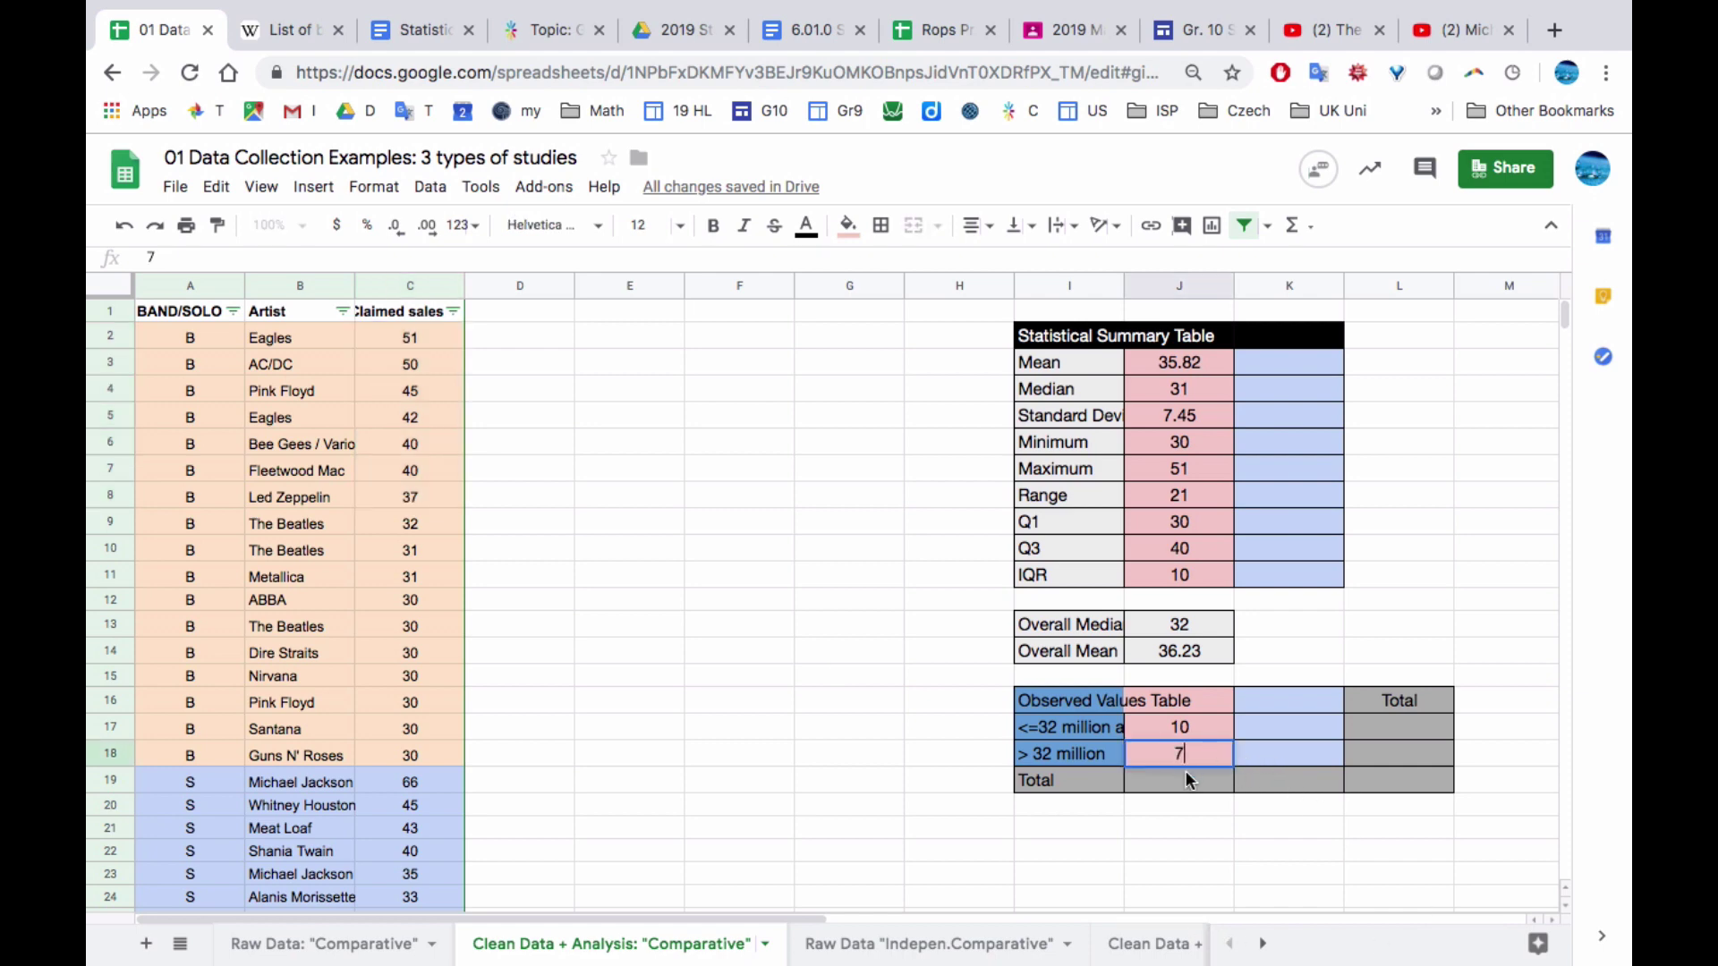
# Total the bands' observed values in cell J19 with the suggested formula SUM(J17:J18)
pyautogui.click(1184, 776)
pyautogui.write('=')
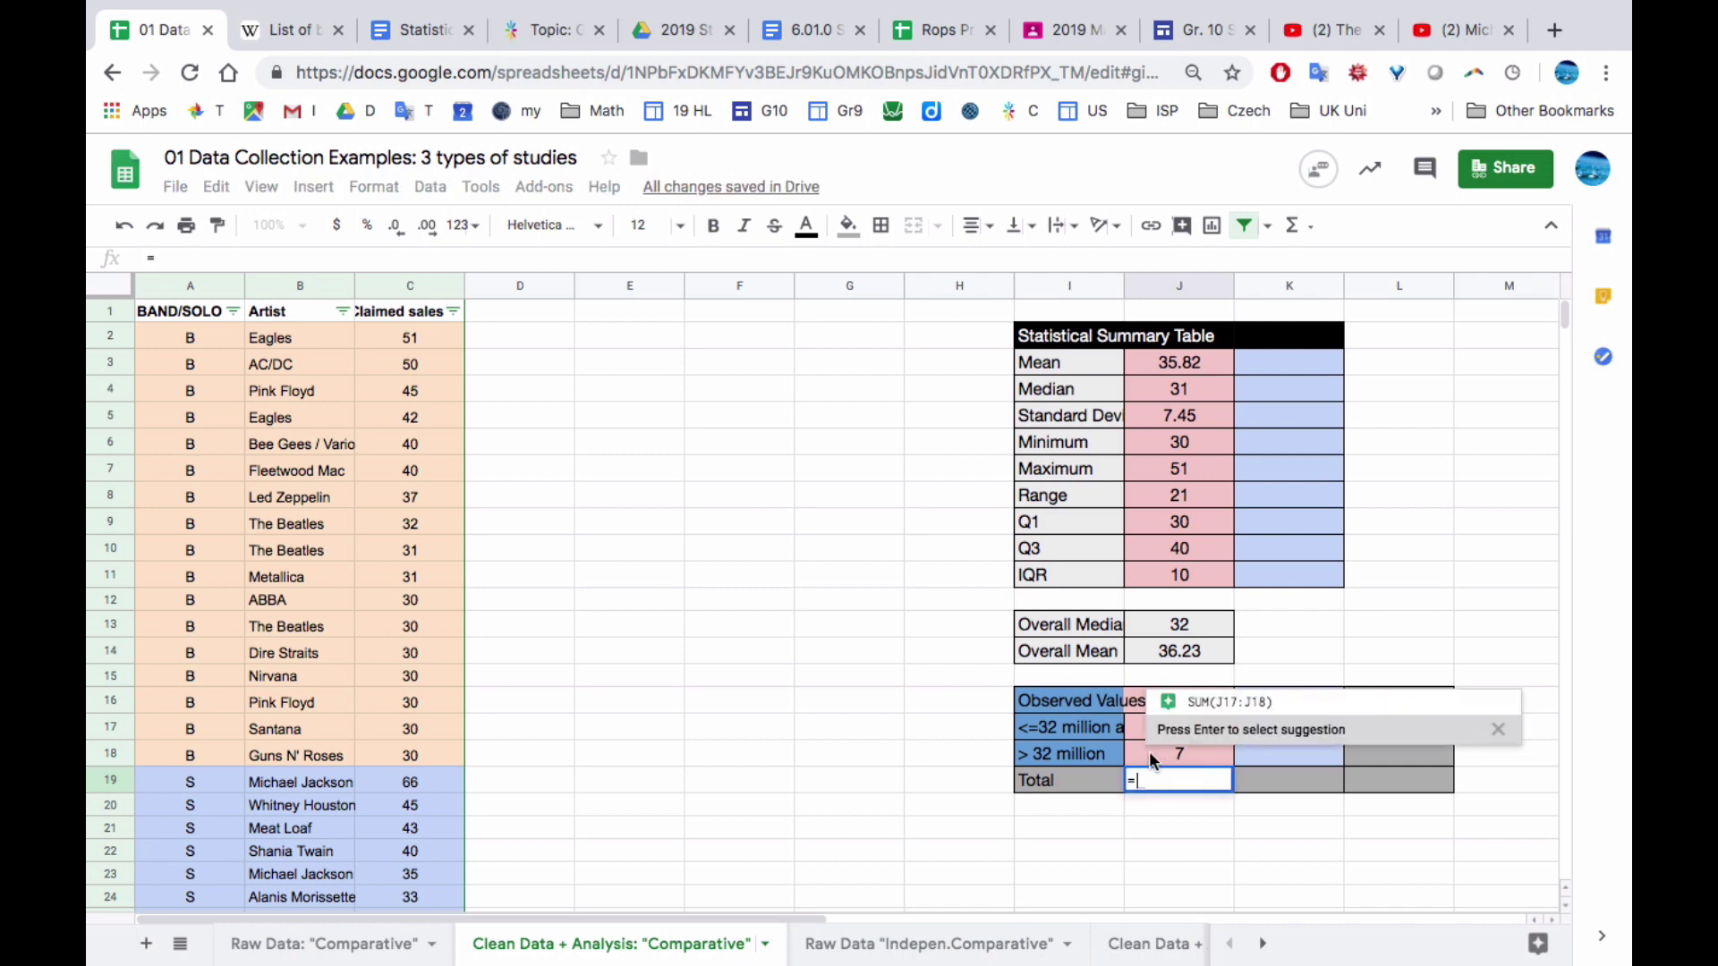
pyautogui.click(1211, 693)
pyautogui.press('Return')
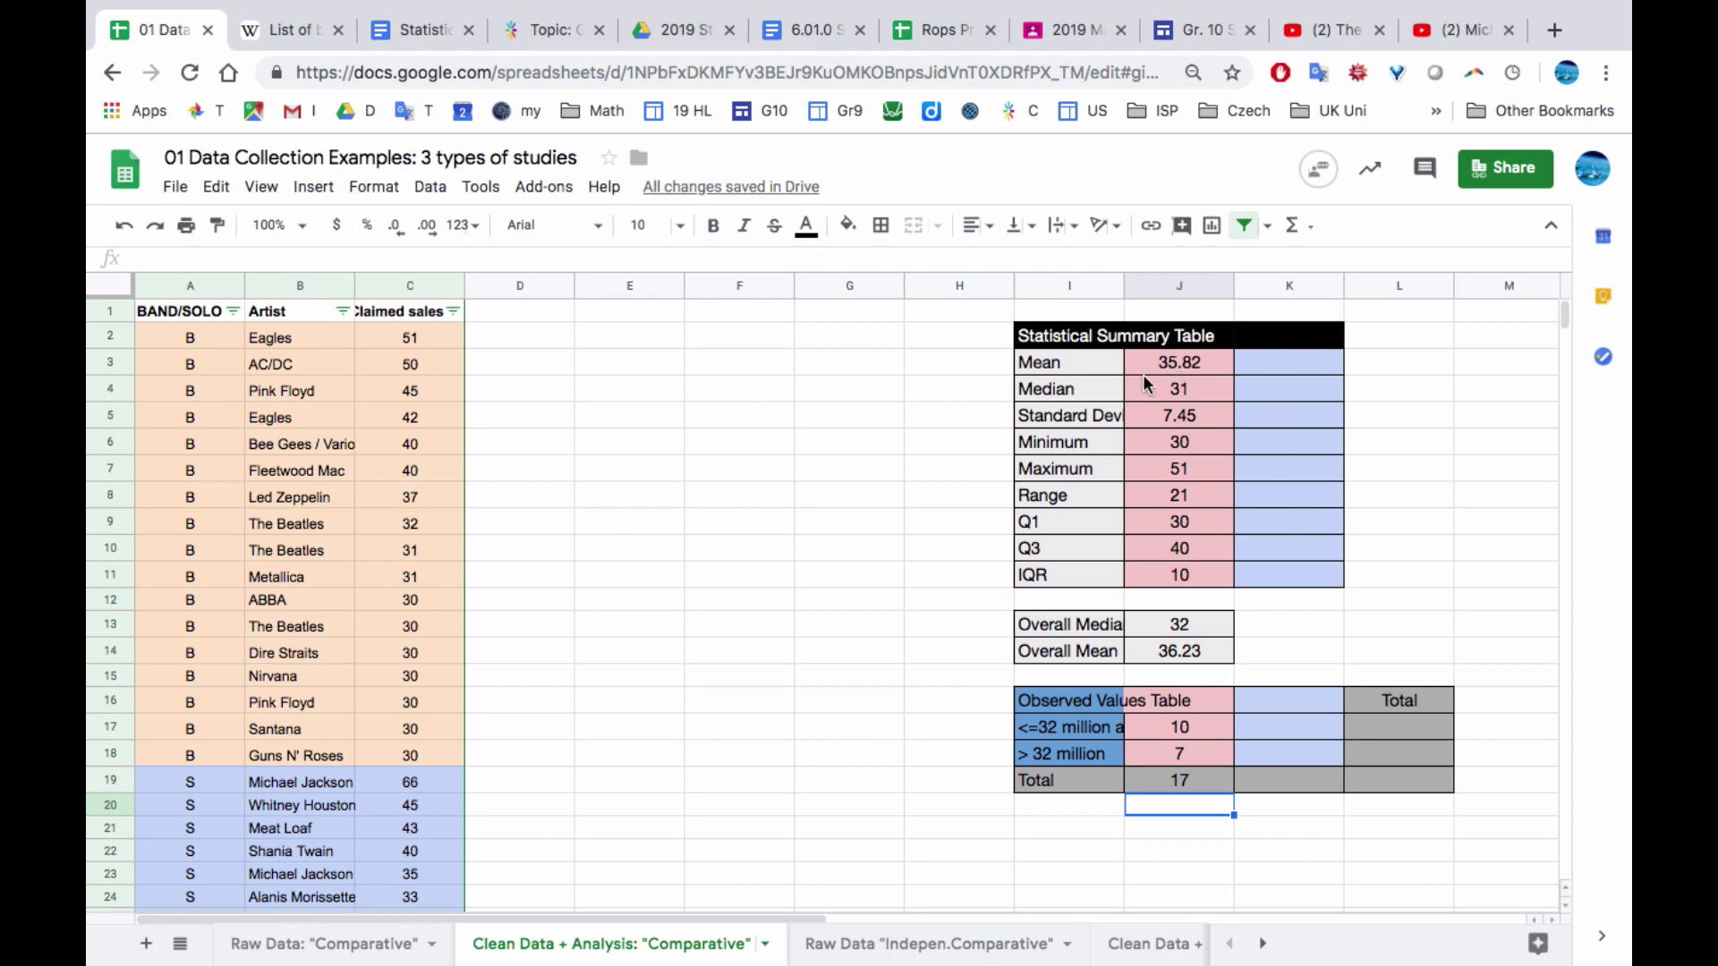
# Fill the band data in A2:C18, together with the bands' maximum in J7, with the same light red
pyautogui.moveTo(171, 340); pyautogui.dragTo(439, 754)
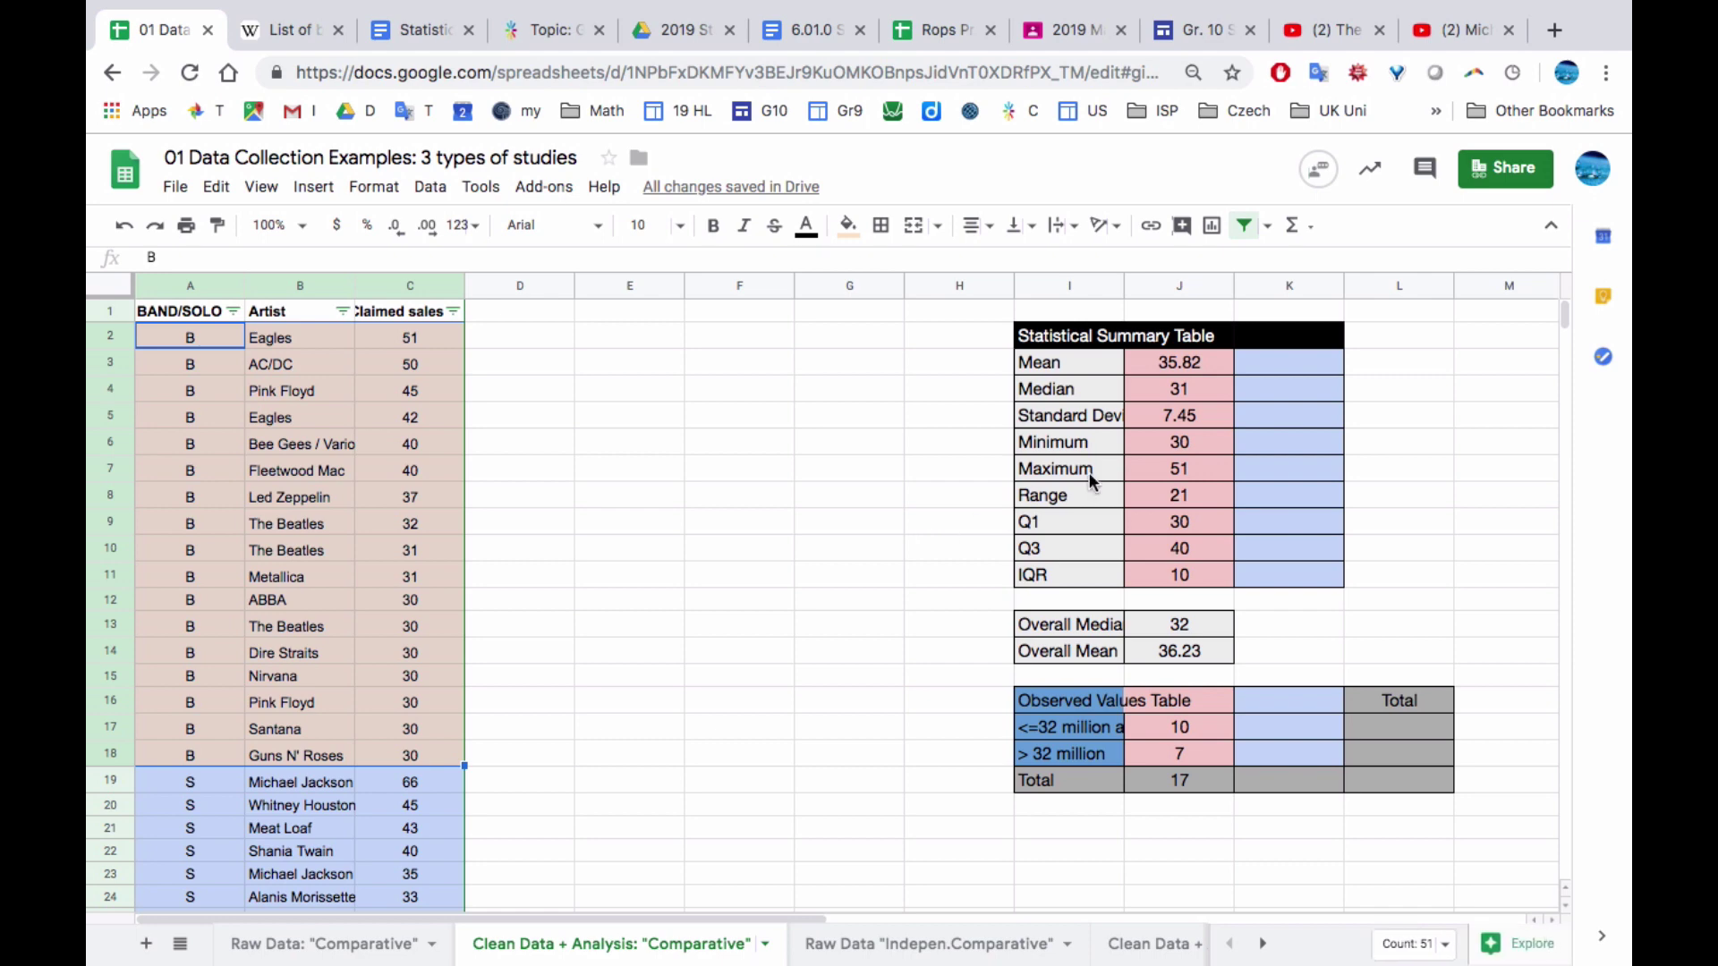
pyautogui.keyDown('super'); pyautogui.click(1160, 465); pyautogui.keyUp('super')
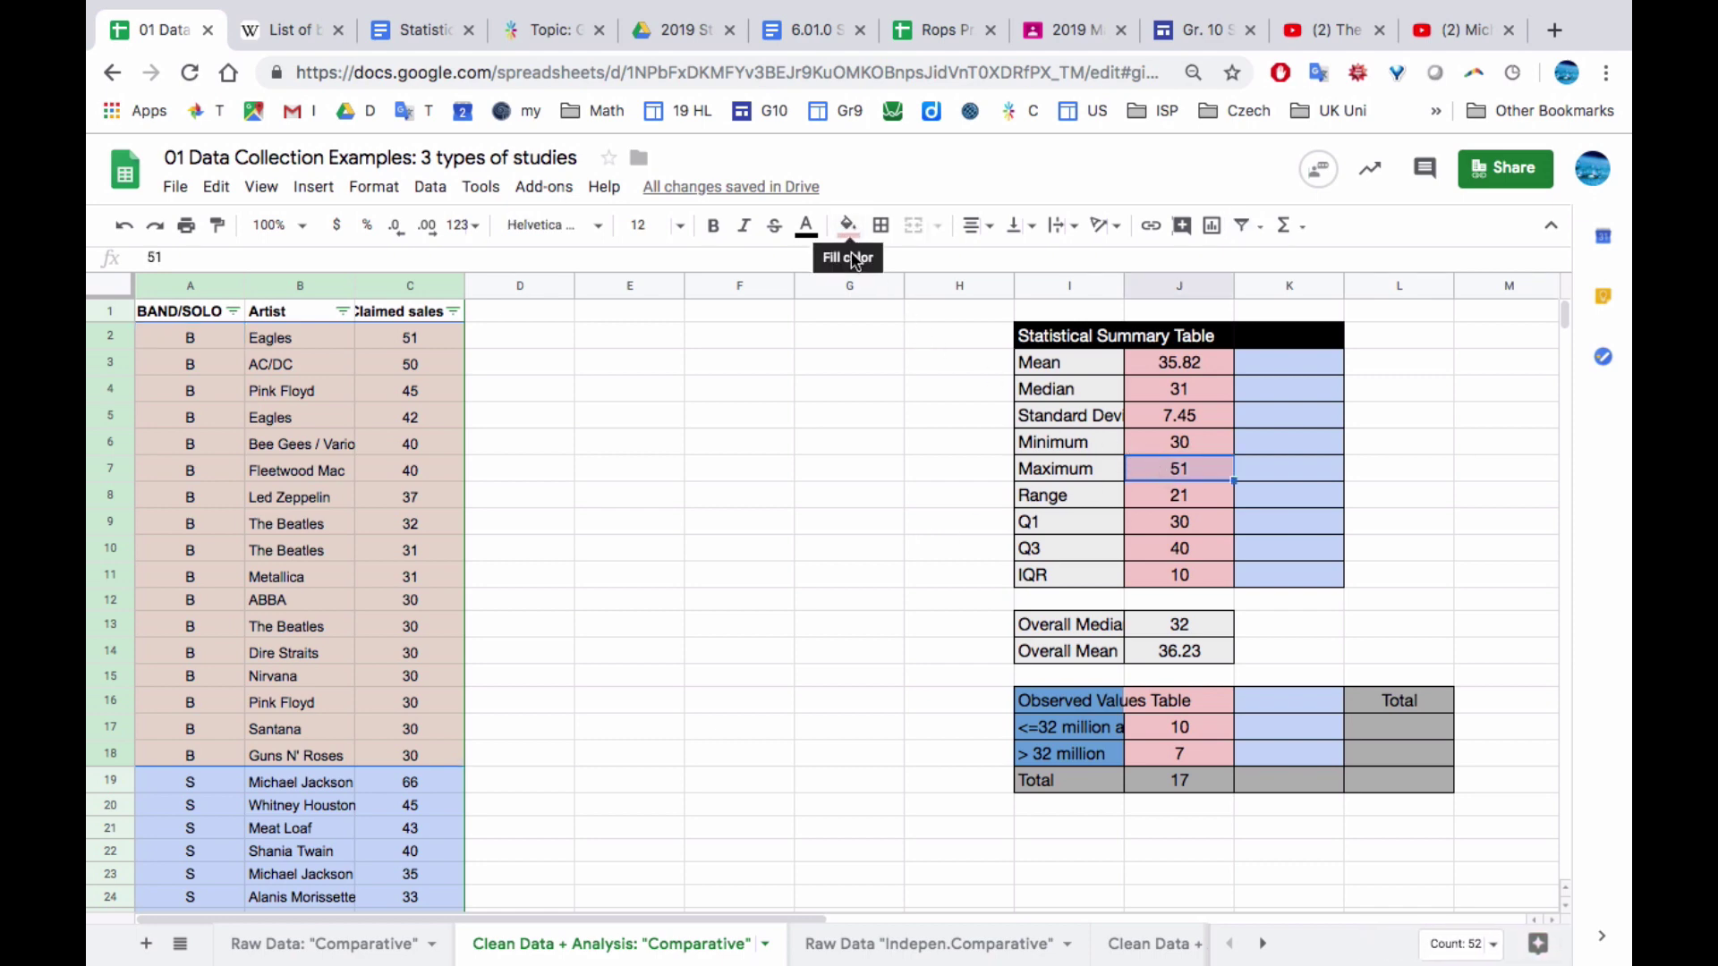
pyautogui.click(848, 224)
pyautogui.click(880, 352)
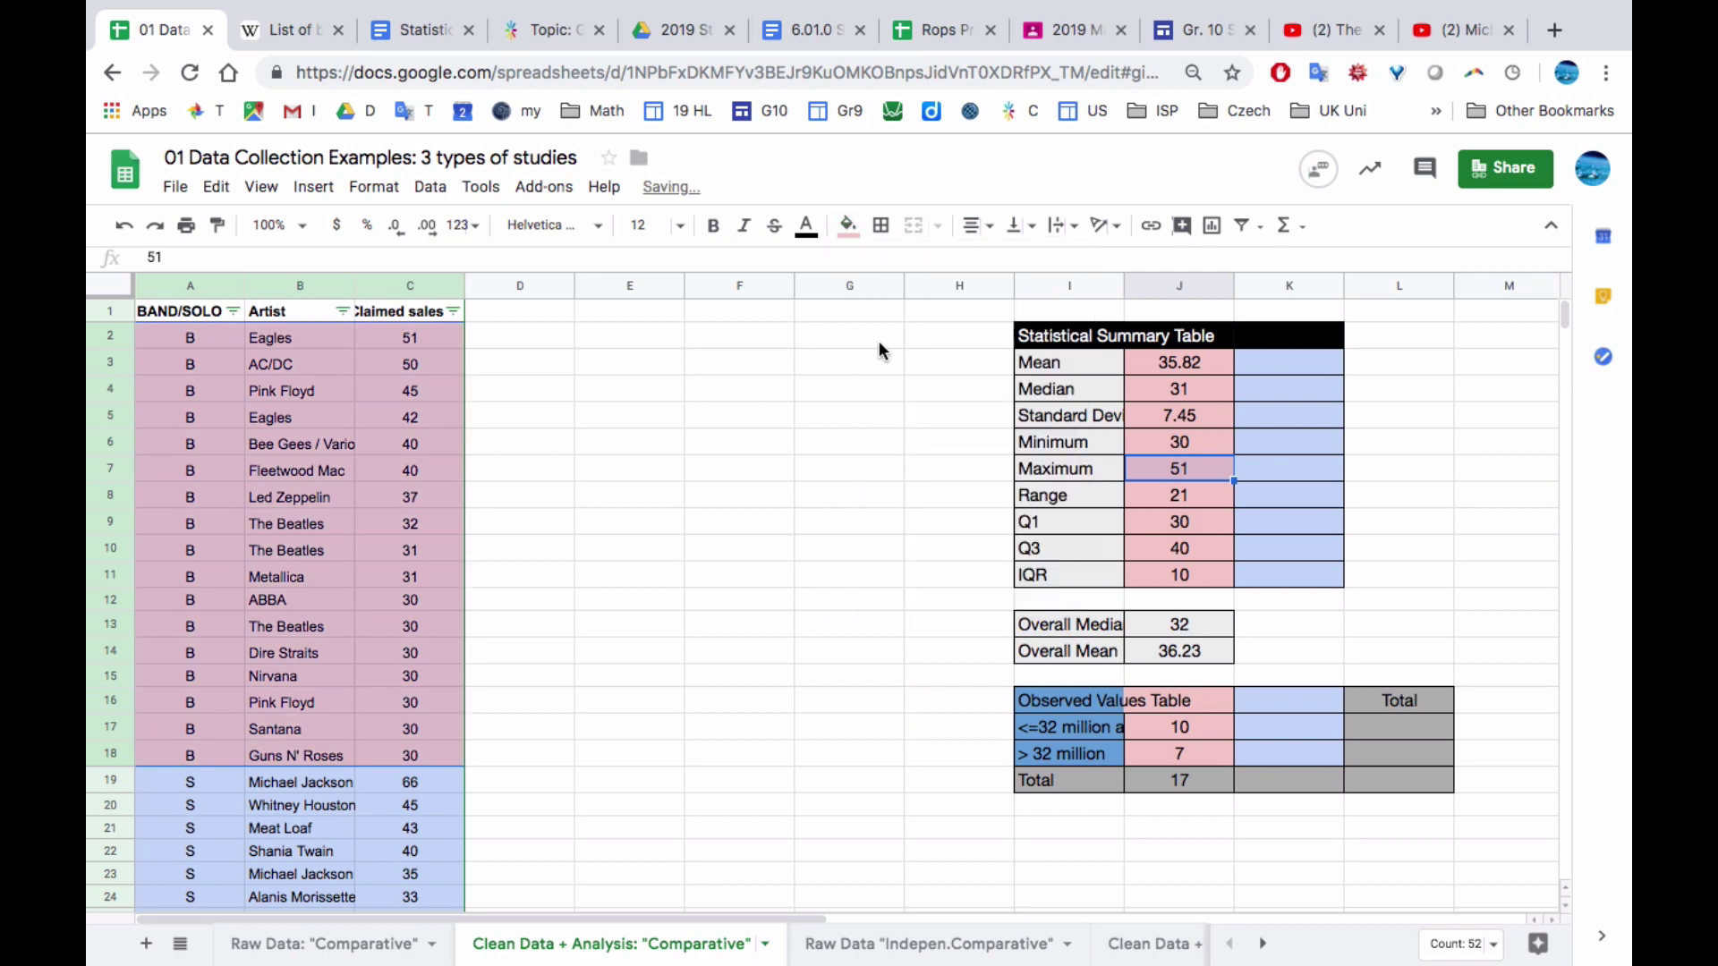
pyautogui.click(570, 519)
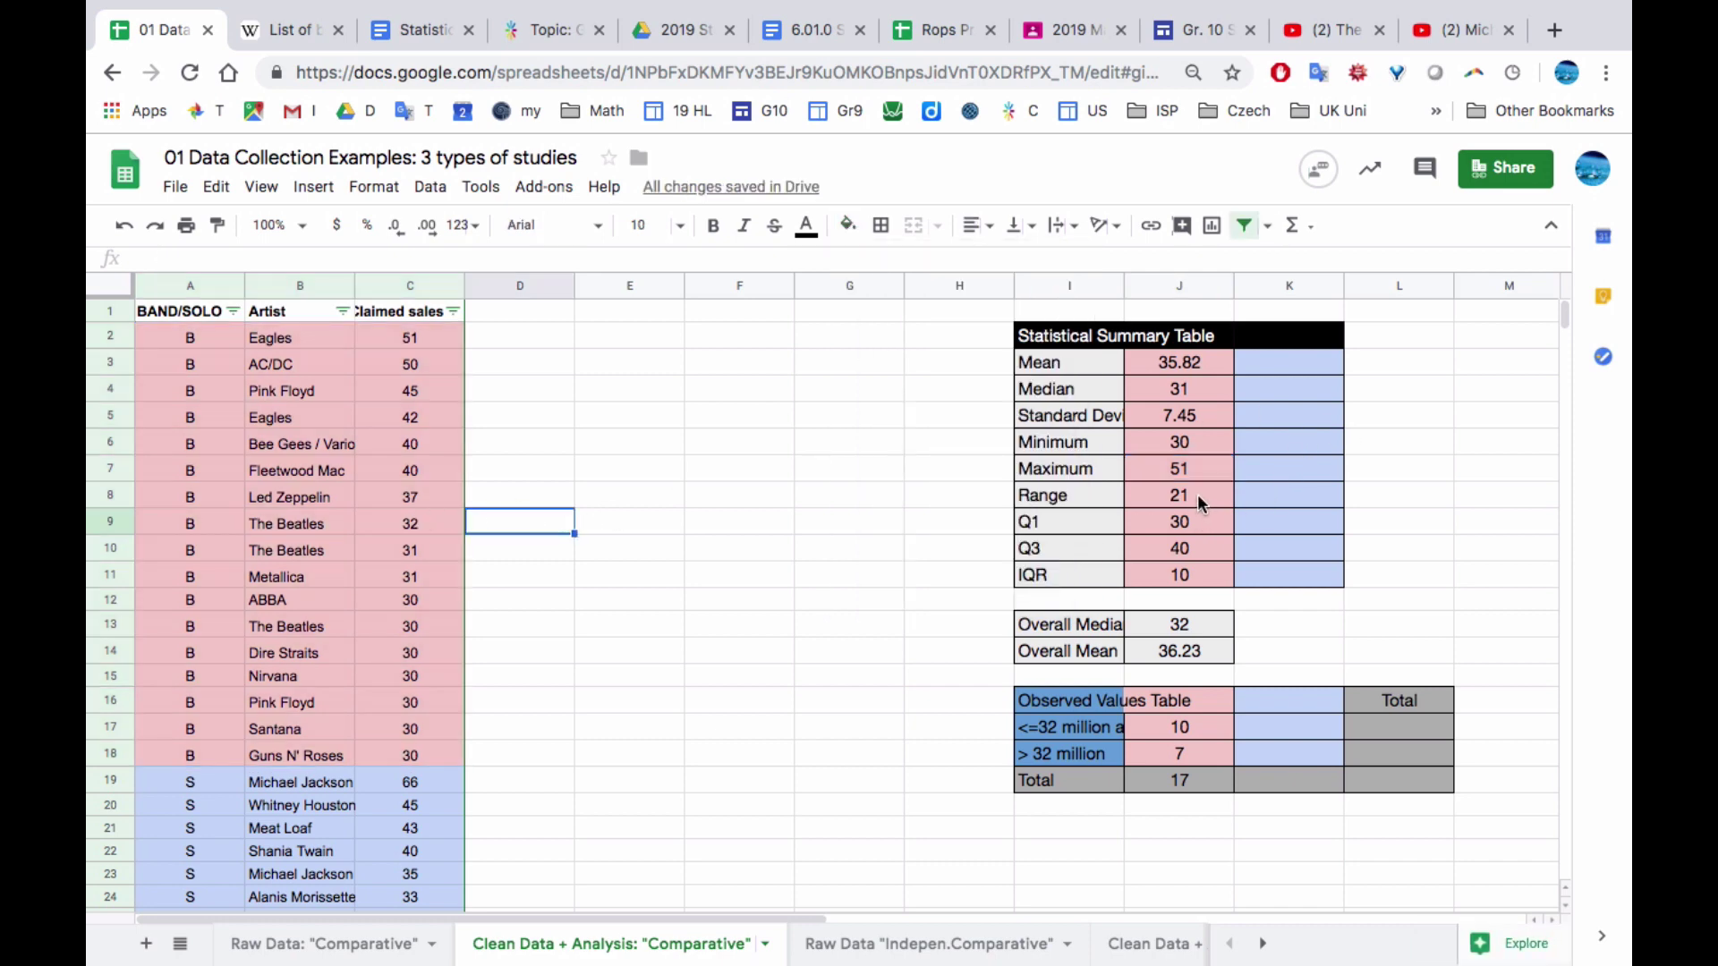
# Center the header cells BAND/SOLO, Artist and Claimed sales in A1:C1 horizontally
pyautogui.click(110, 311)
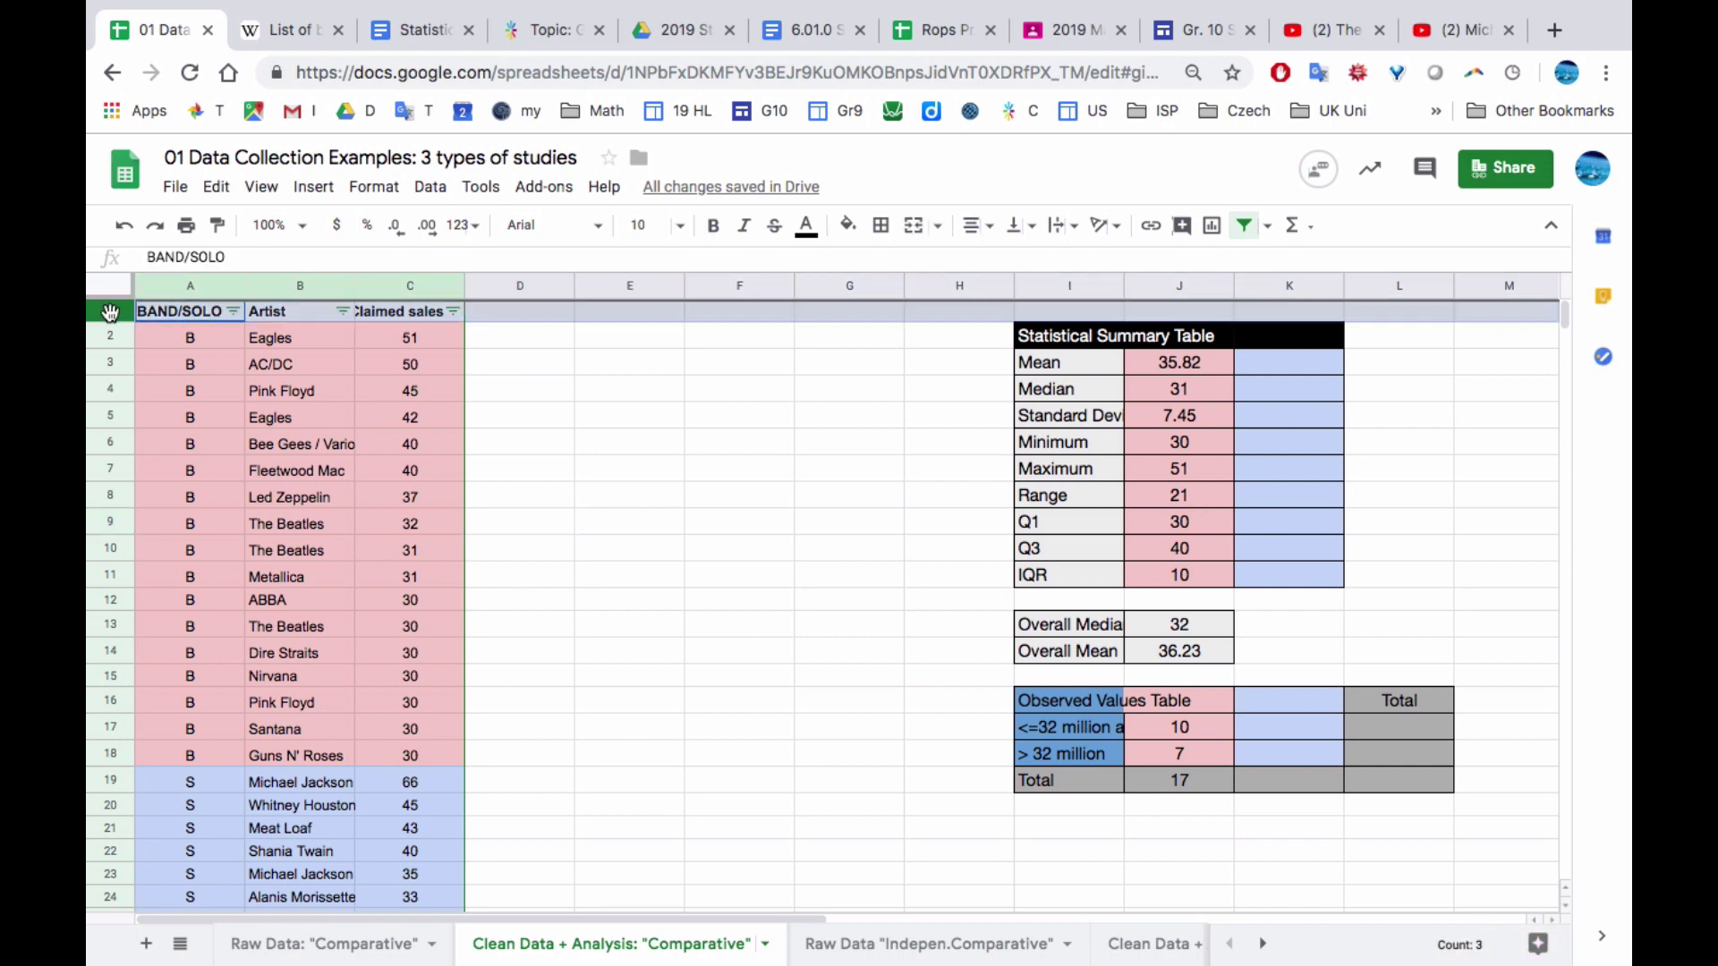
pyautogui.click(175, 313)
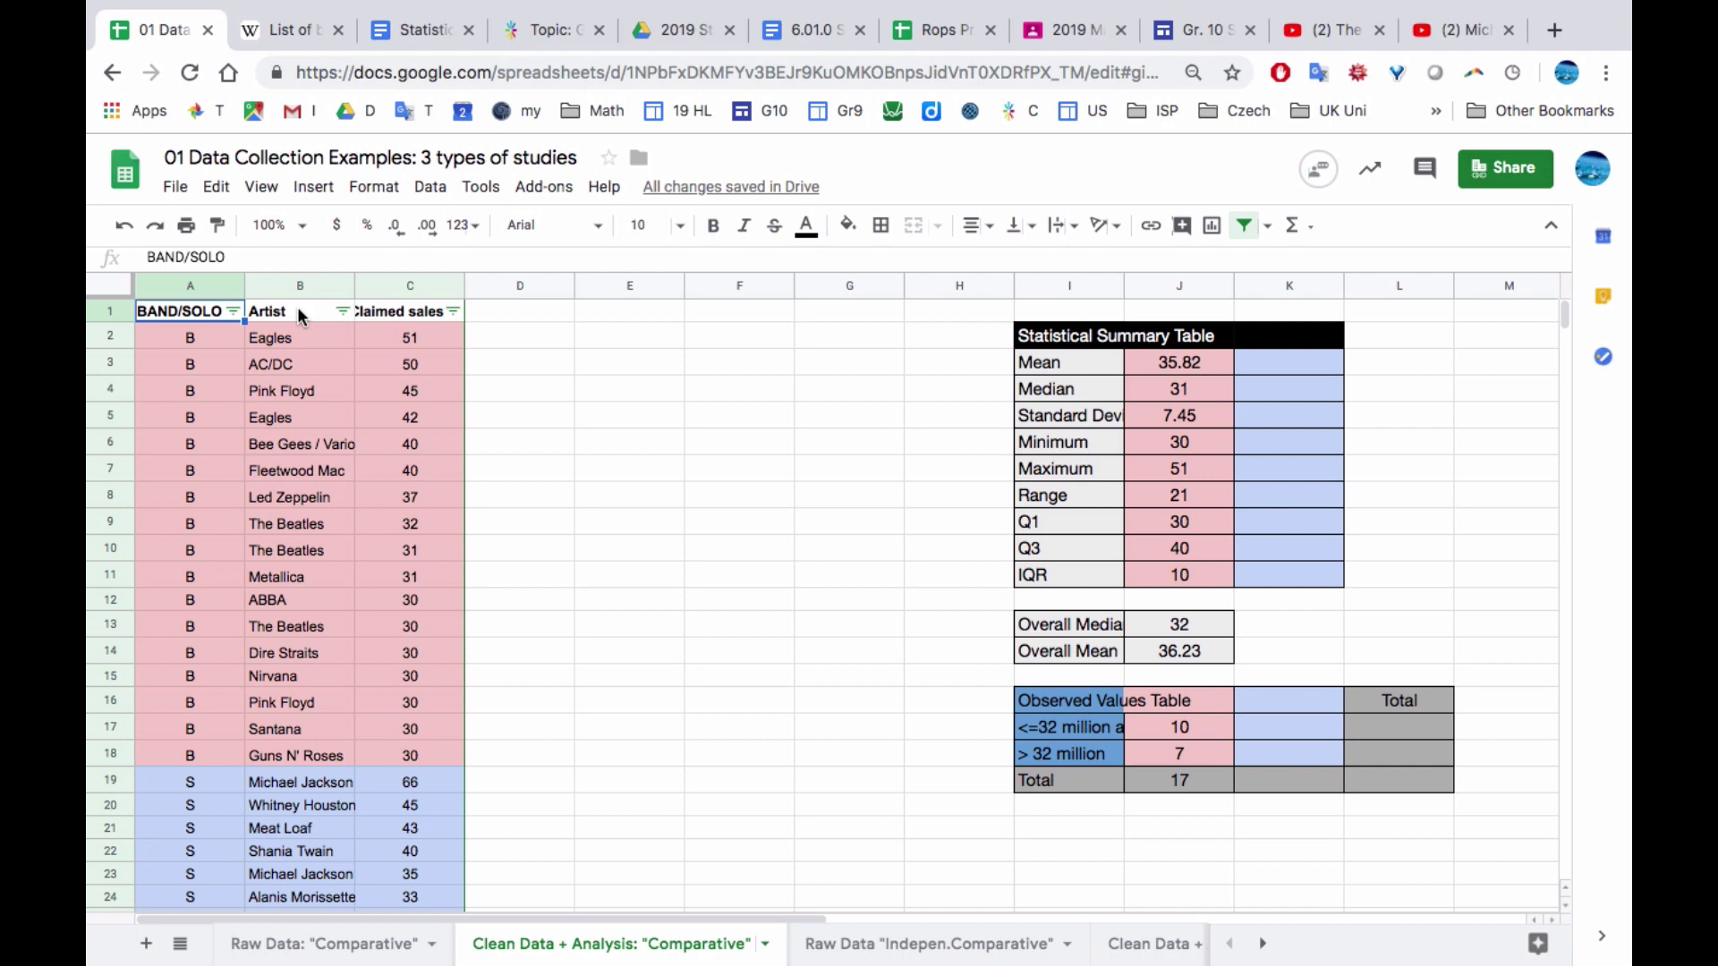
pyautogui.keyDown('super'); pyautogui.click(301, 315); pyautogui.keyUp('super')
pyautogui.keyDown('super'); pyautogui.click(384, 316); pyautogui.keyUp('super')
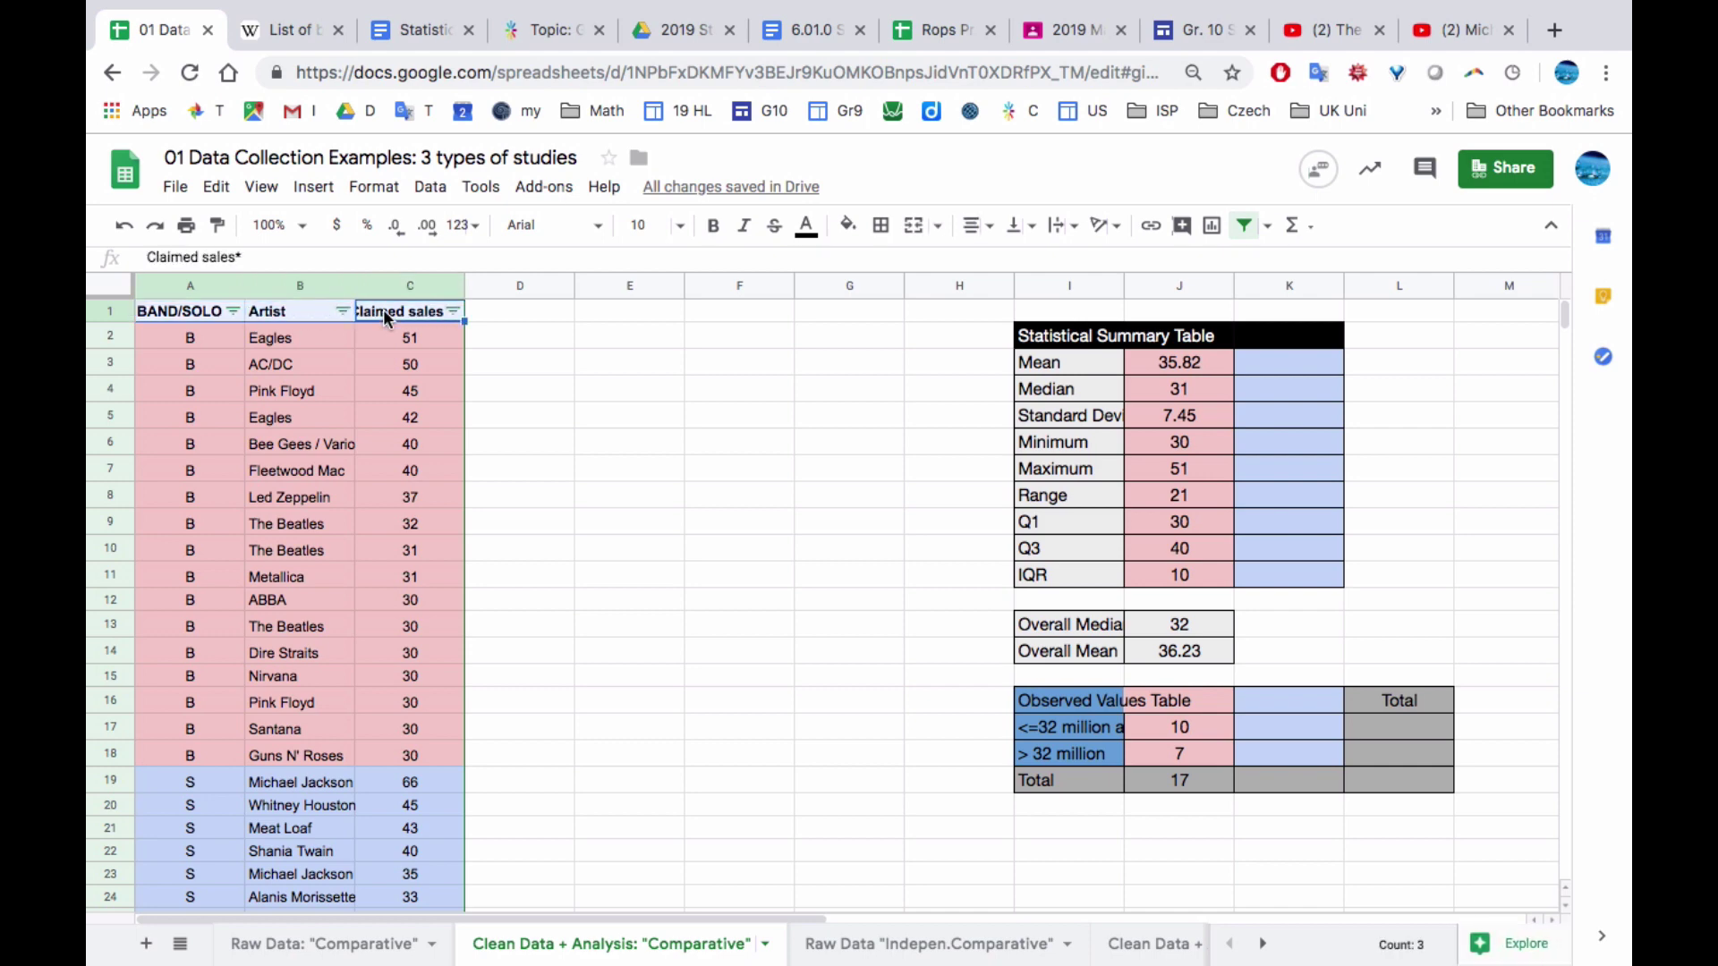
pyautogui.click(992, 233)
pyautogui.click(993, 259)
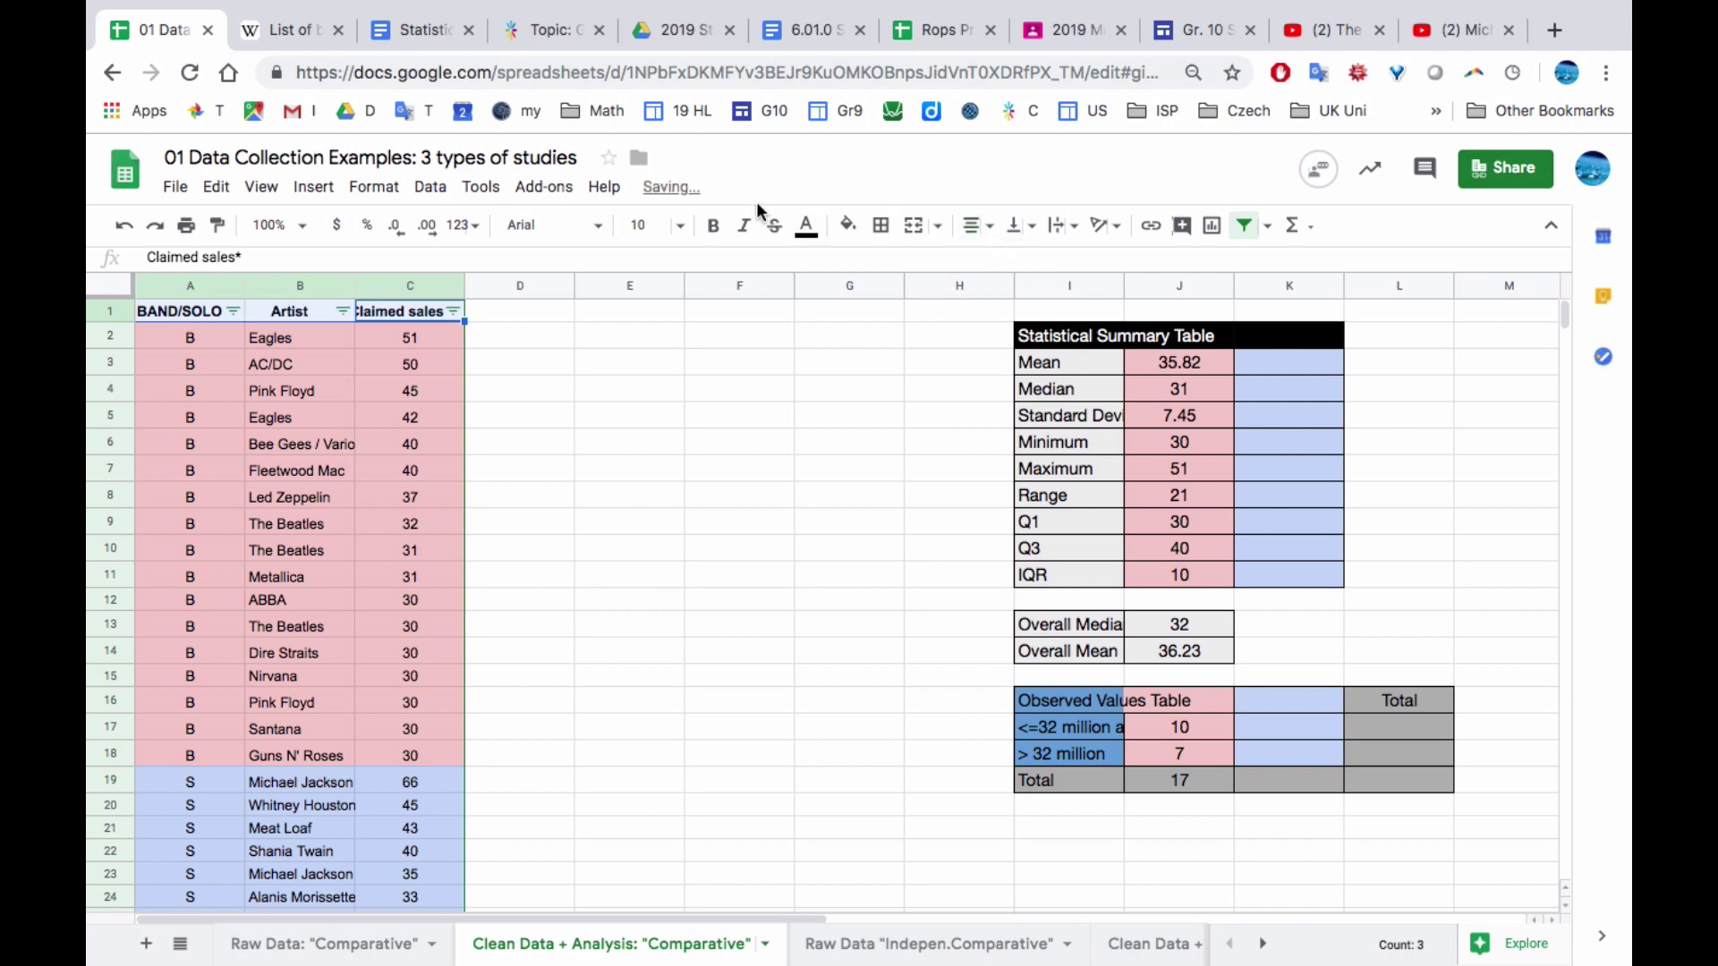
# Give the header cells A1:C1 a black fill with white text
pyautogui.click(848, 226)
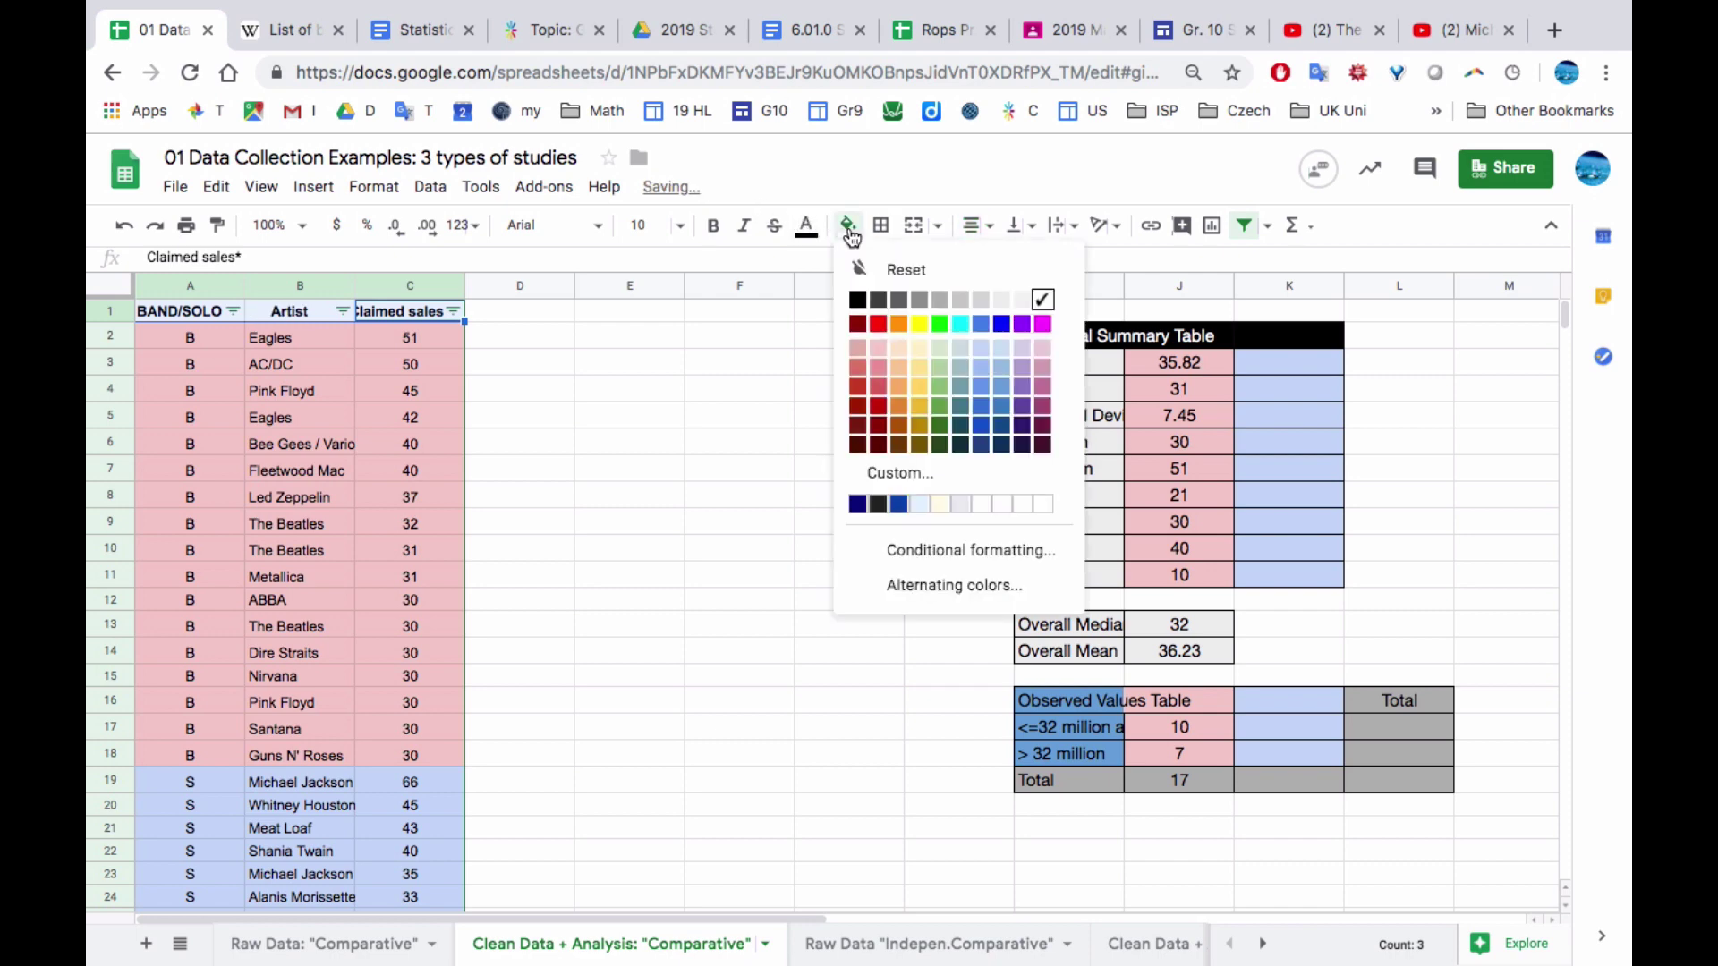
pyautogui.click(857, 299)
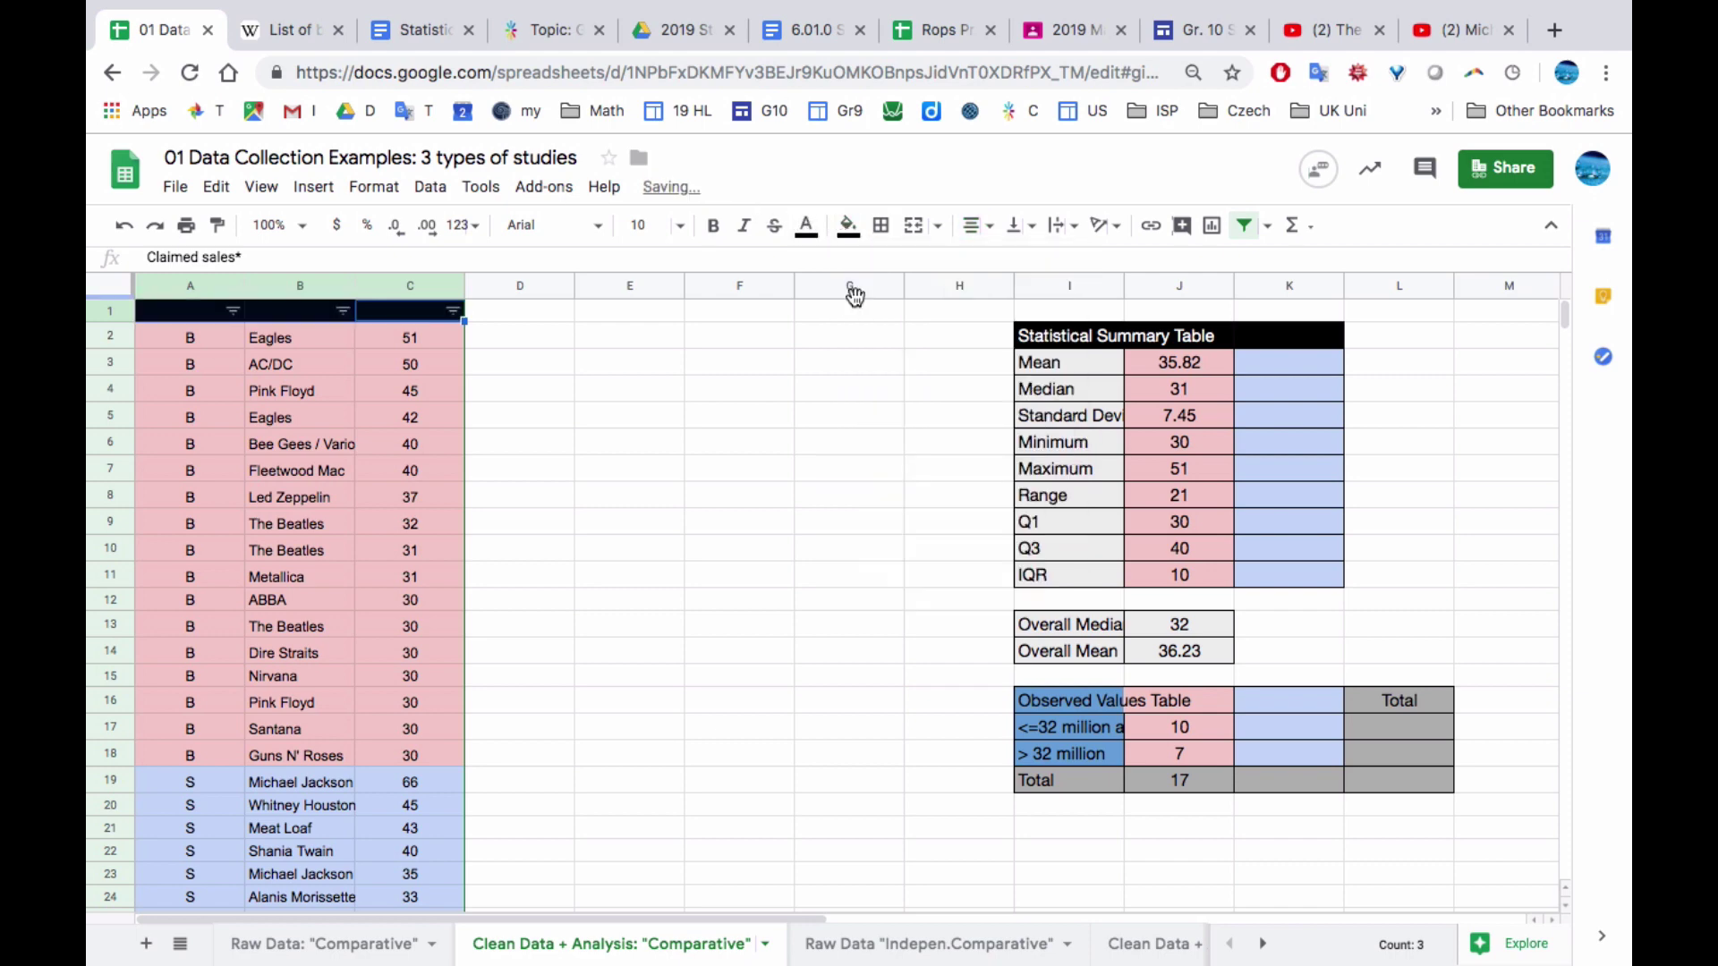
pyautogui.click(810, 240)
pyautogui.click(998, 297)
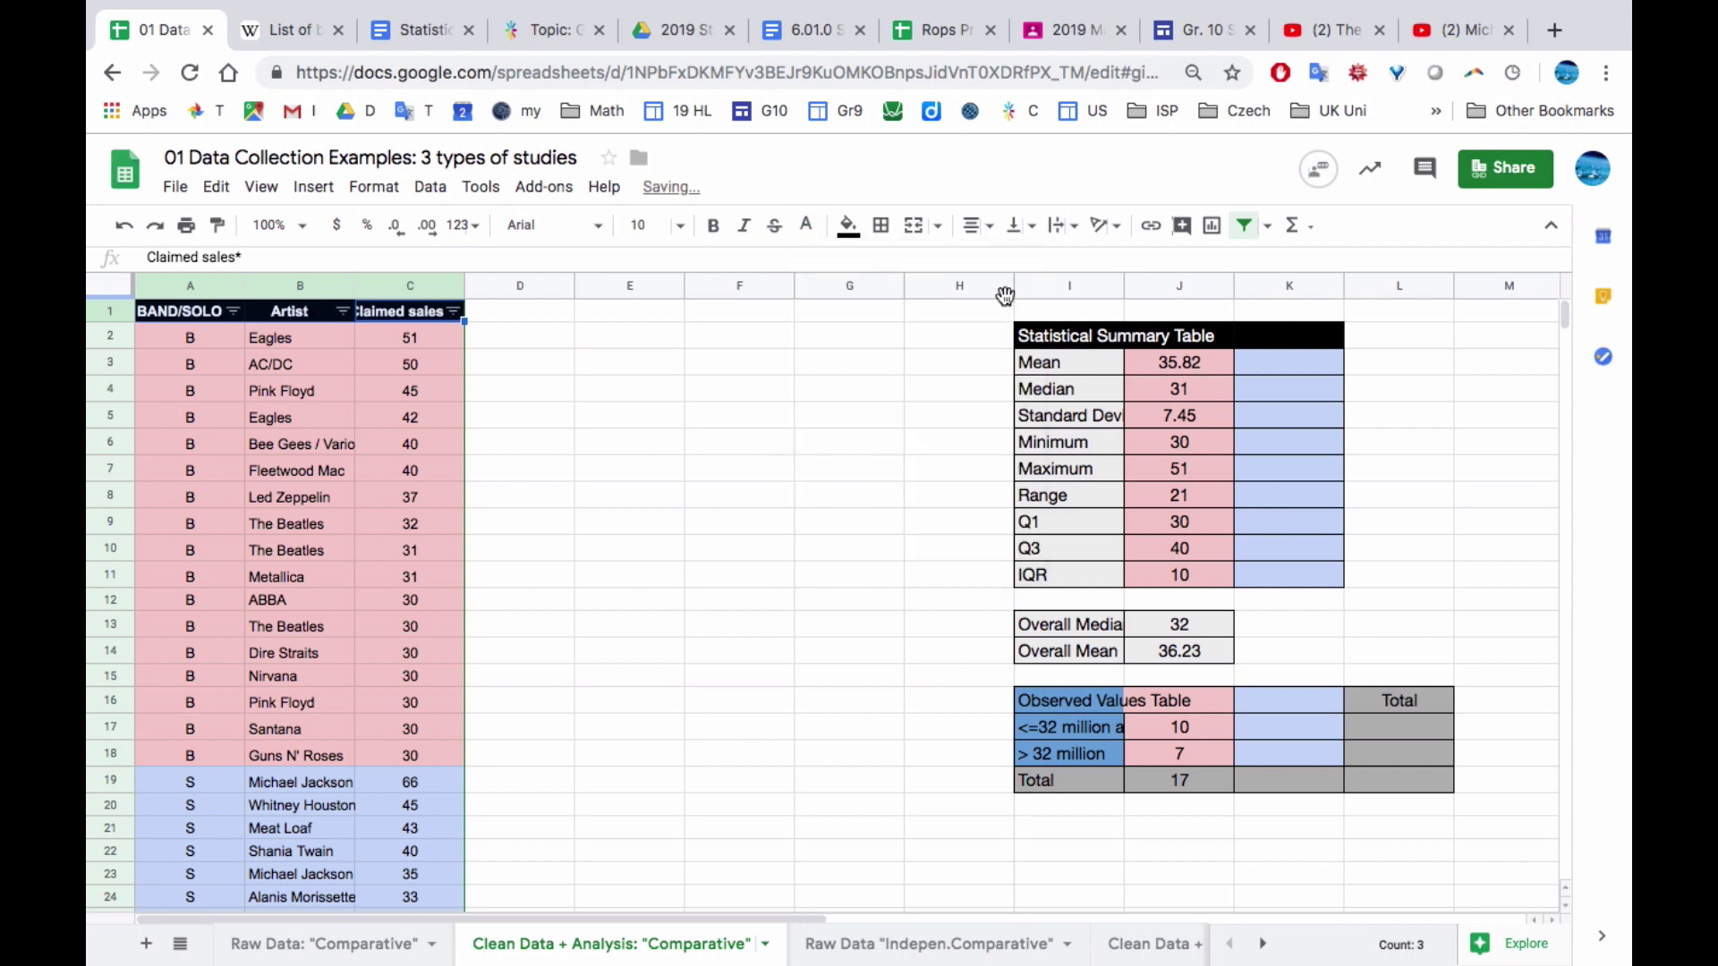
pyautogui.click(615, 499)
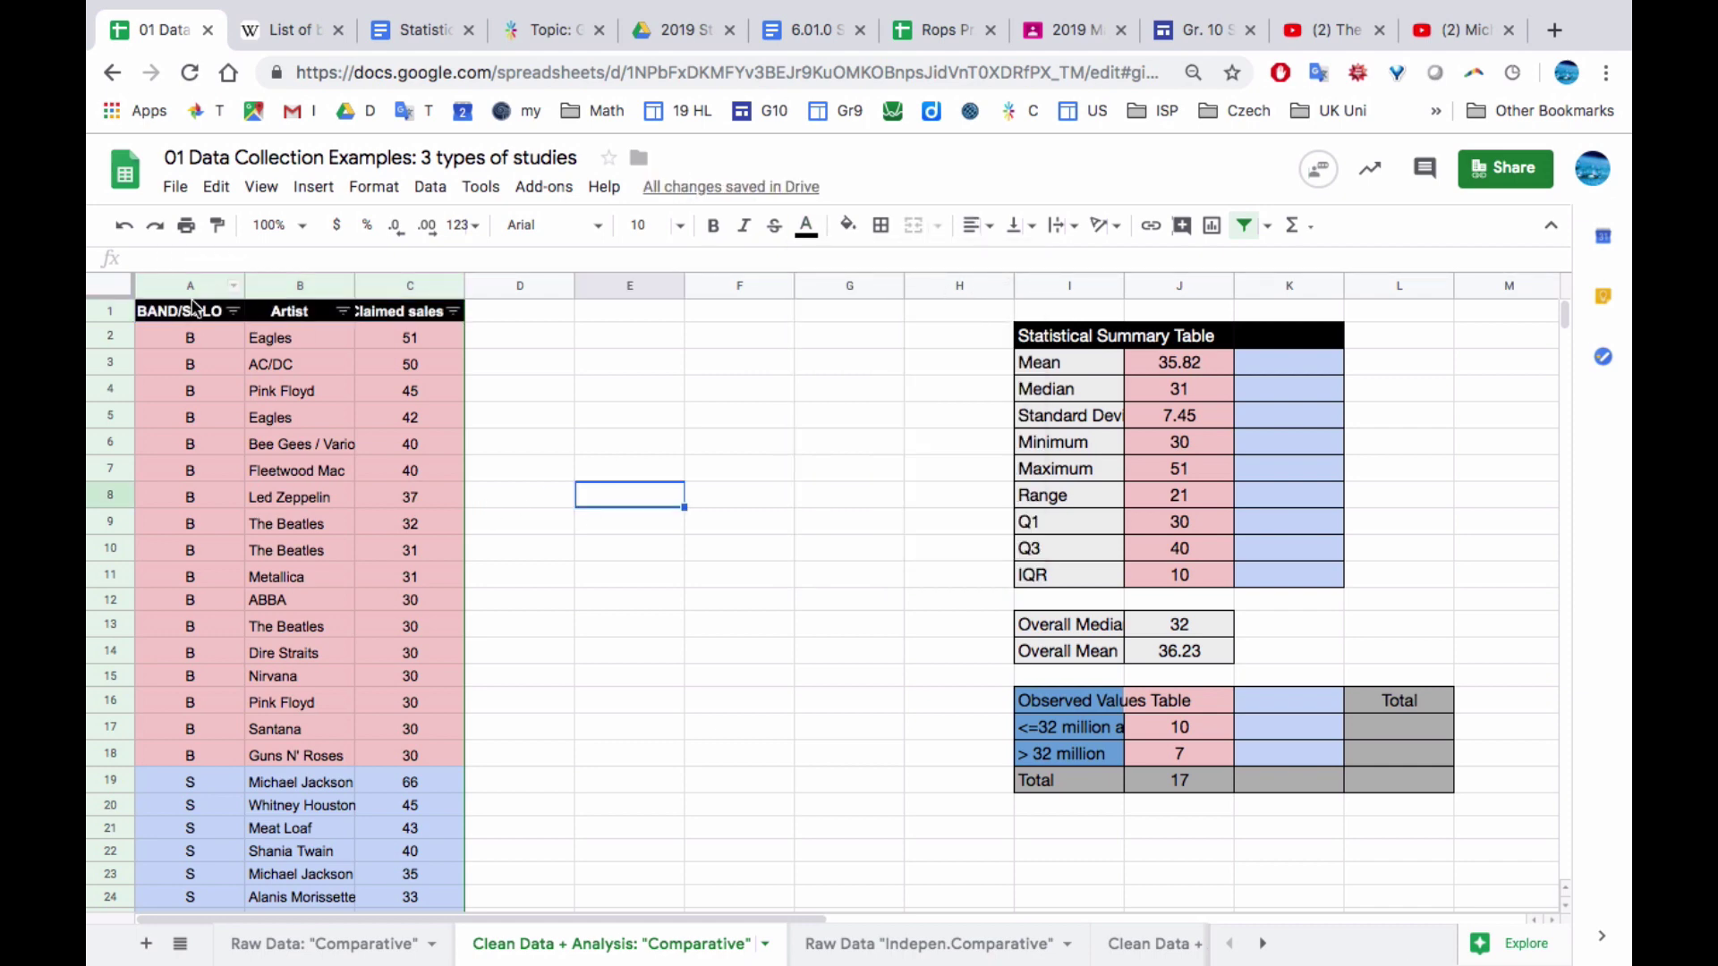
# Set the text in columns A to C to font size 12 and Helvetica Neue
pyautogui.moveTo(160, 277); pyautogui.dragTo(412, 284)
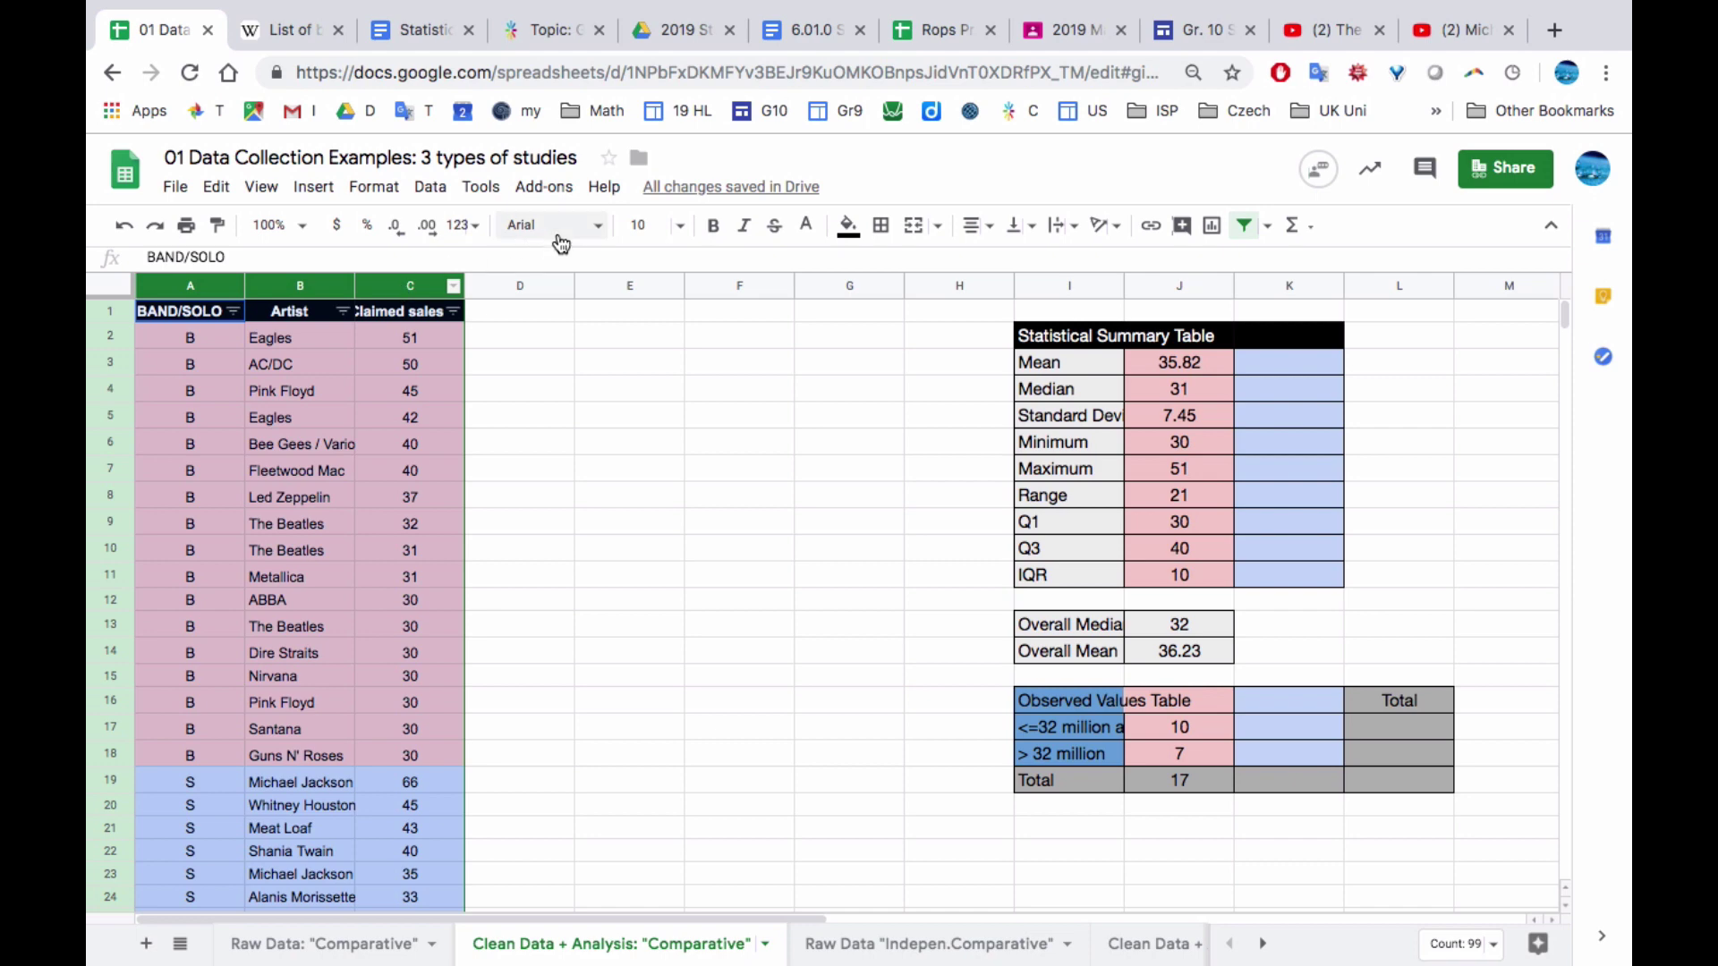
pyautogui.click(665, 223)
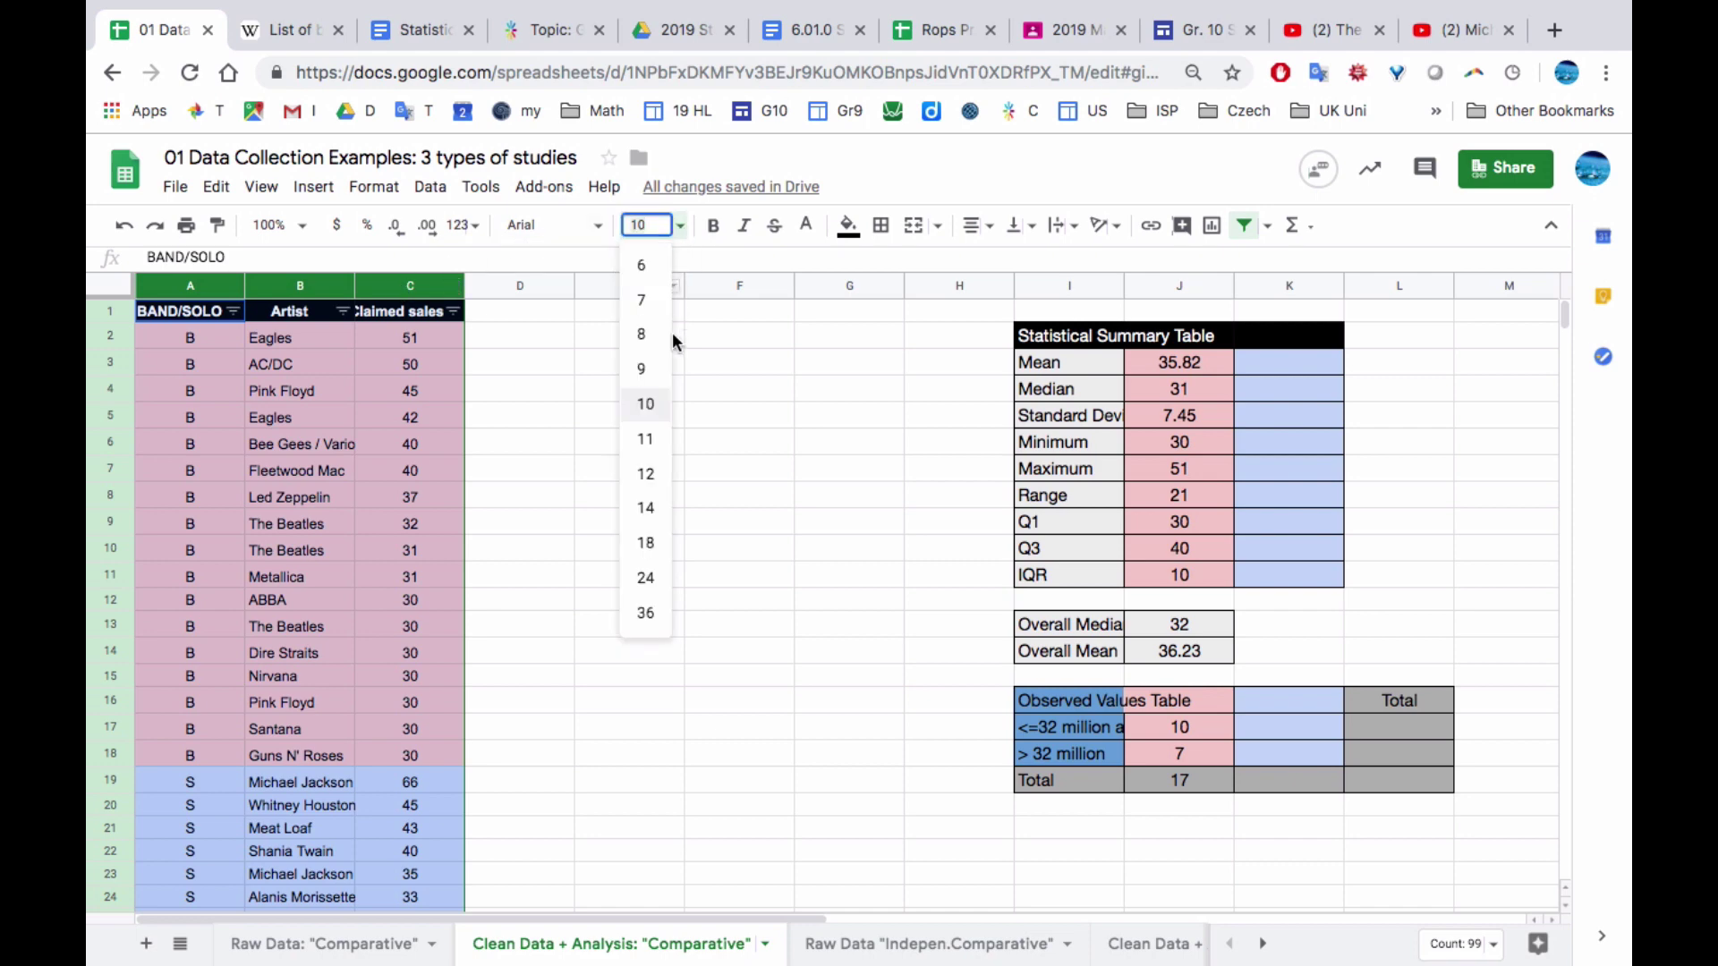
pyautogui.click(652, 465)
pyautogui.click(573, 225)
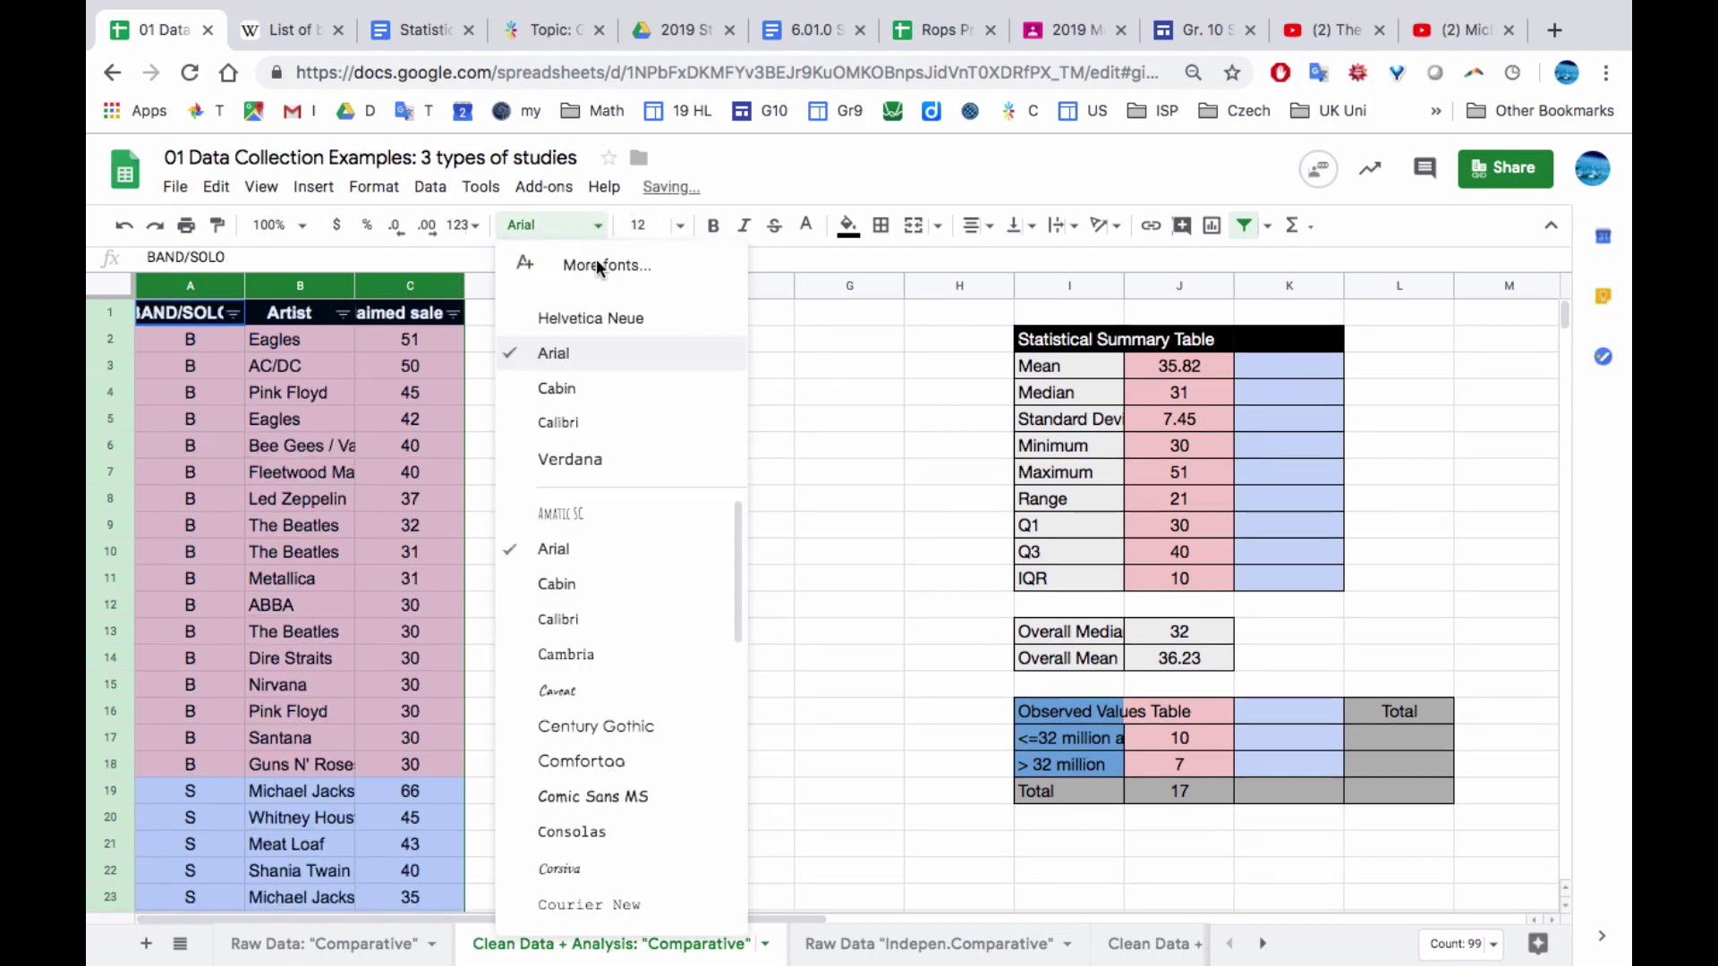
pyautogui.click(596, 320)
pyautogui.click(596, 320)
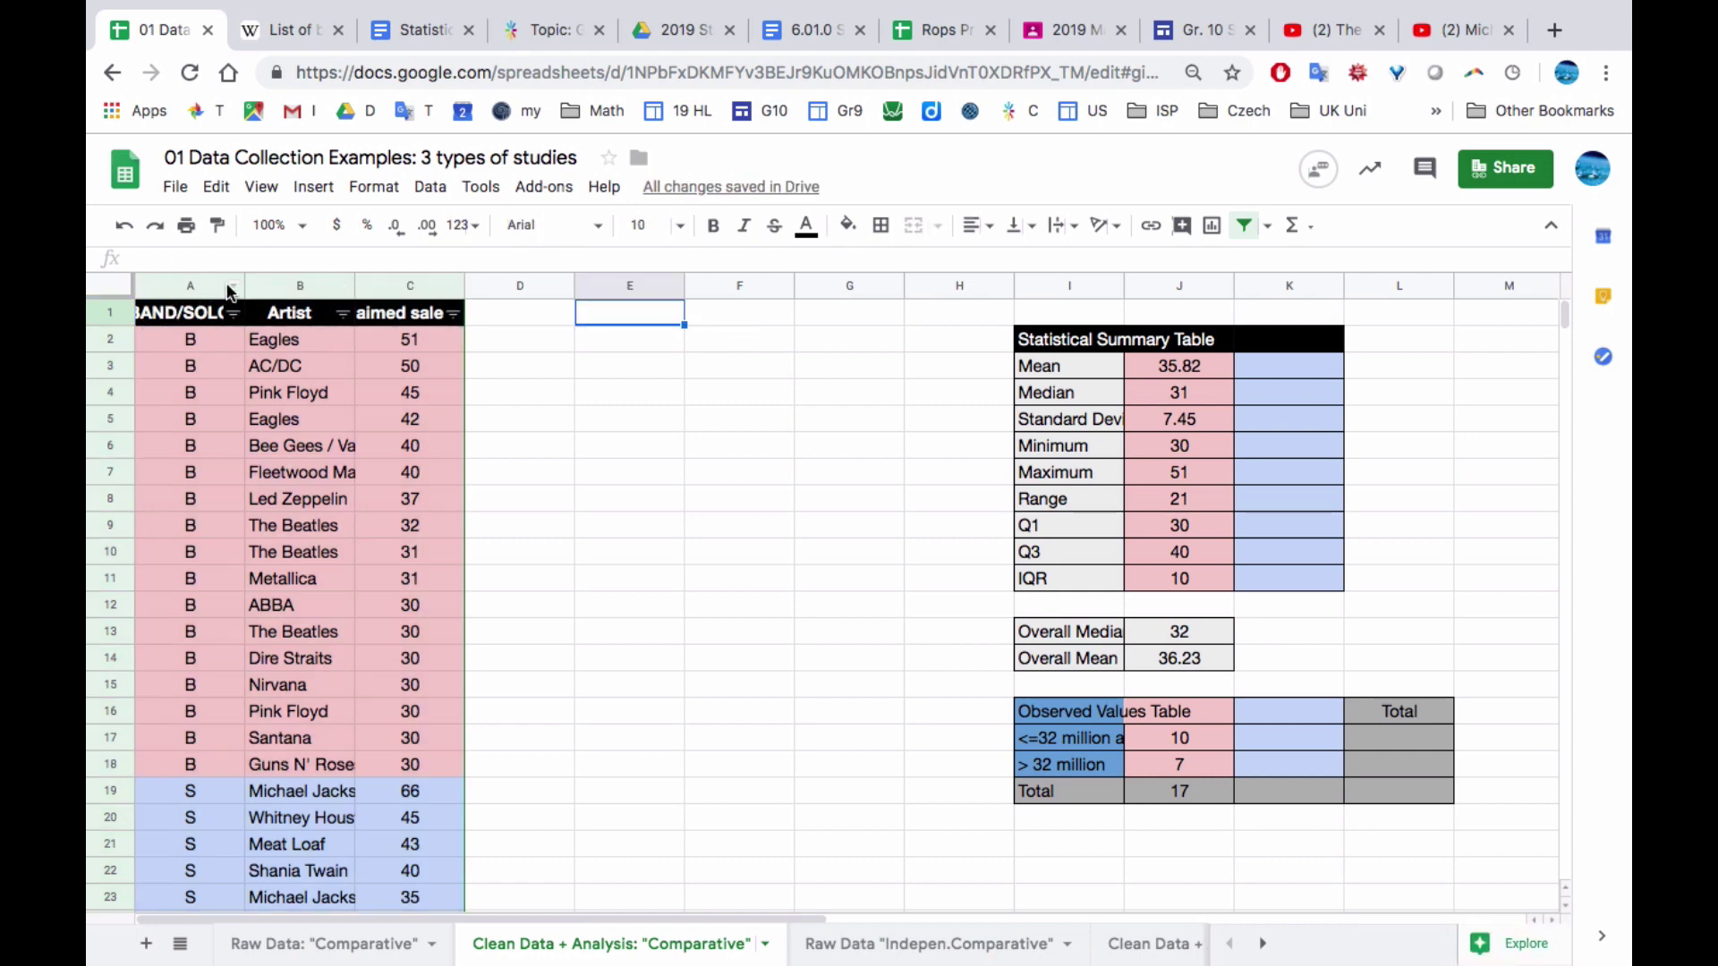
pyautogui.click(628, 522)
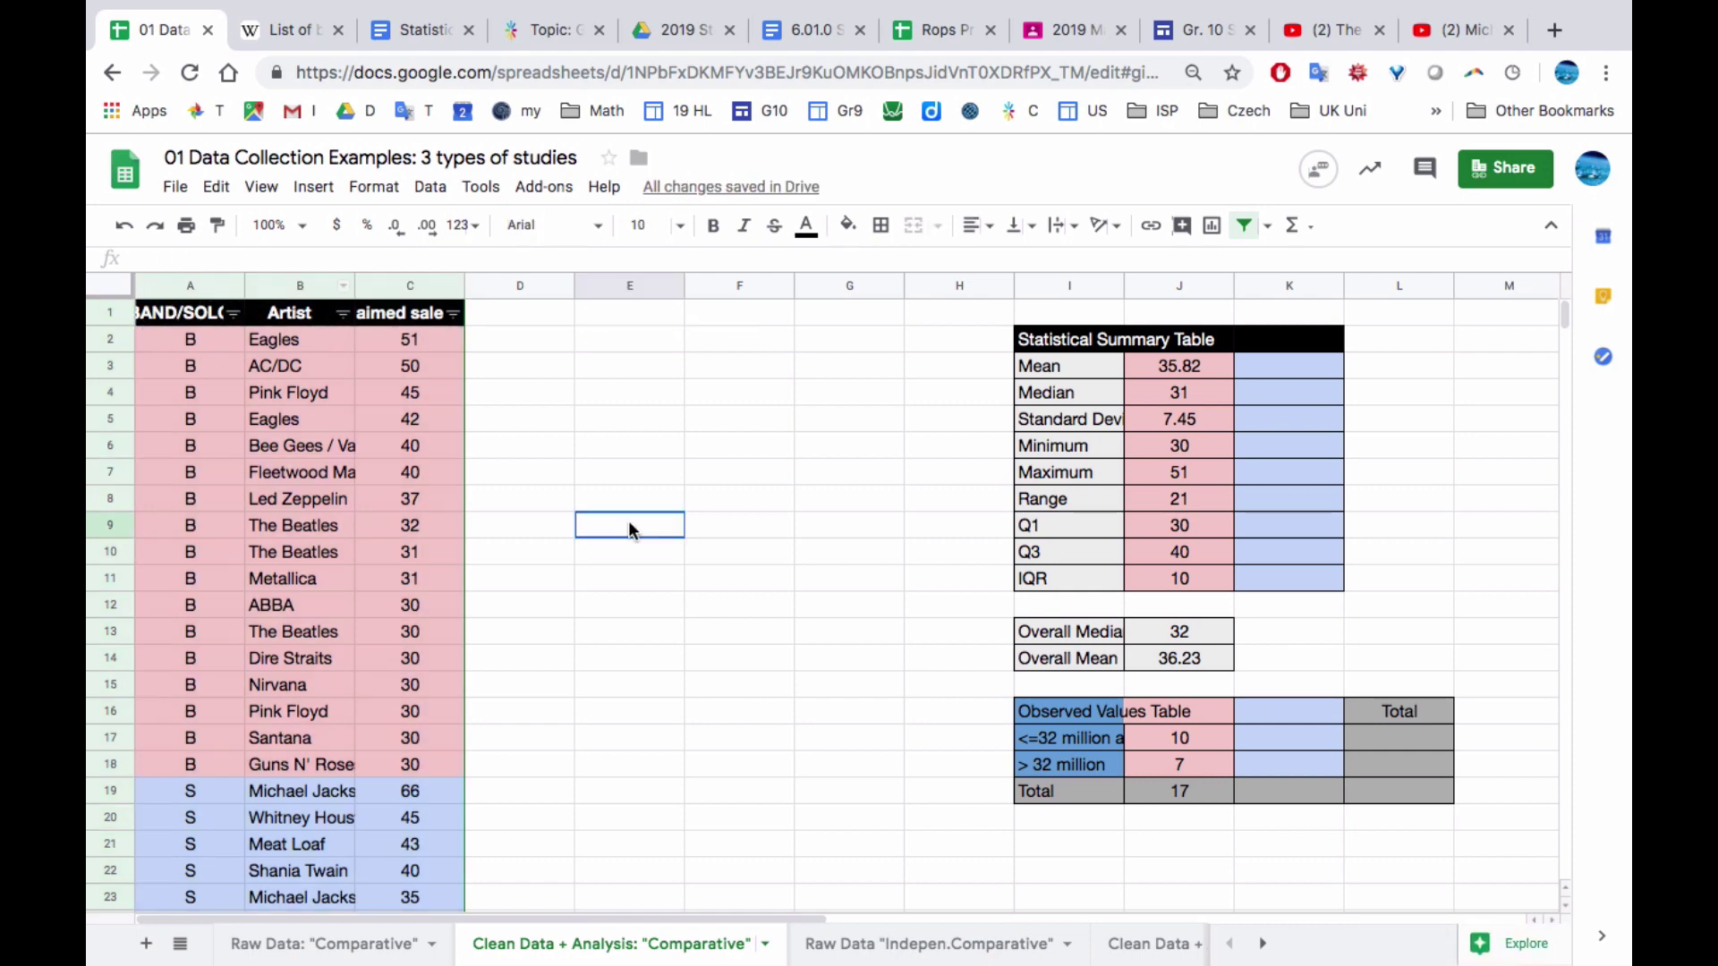
# Fit the widths of columns A, B and C to their contents
pyautogui.doubleClick(244, 285)
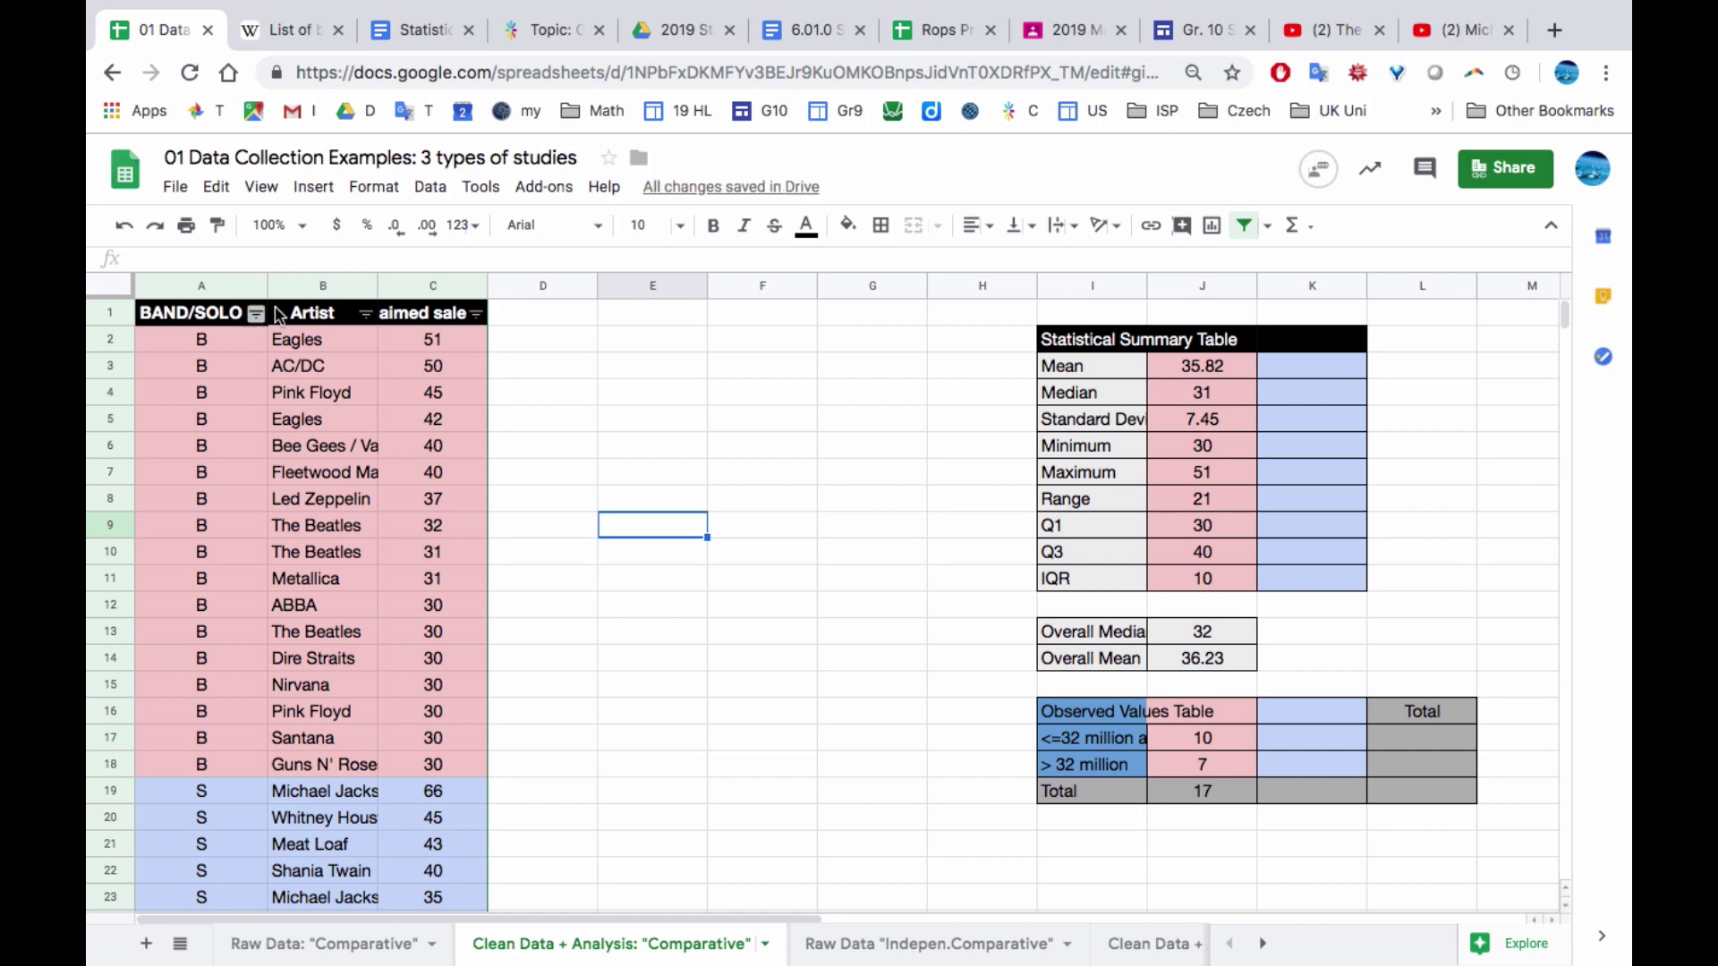
pyautogui.doubleClick(376, 284)
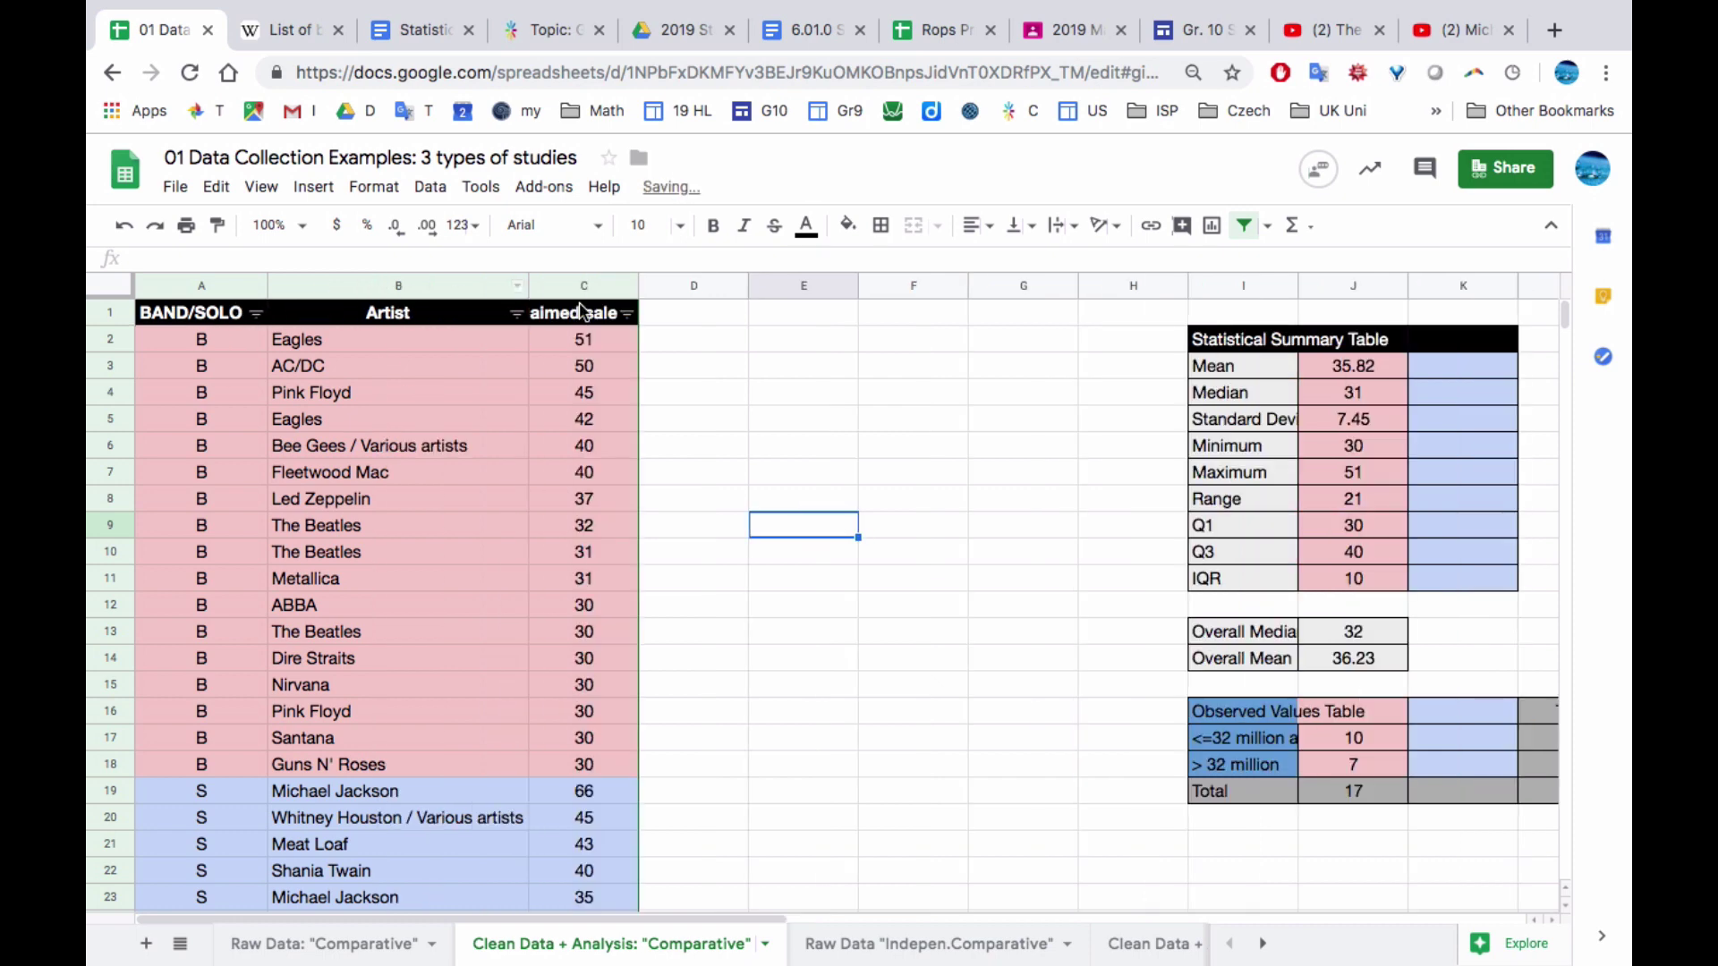
pyautogui.doubleClick(636, 285)
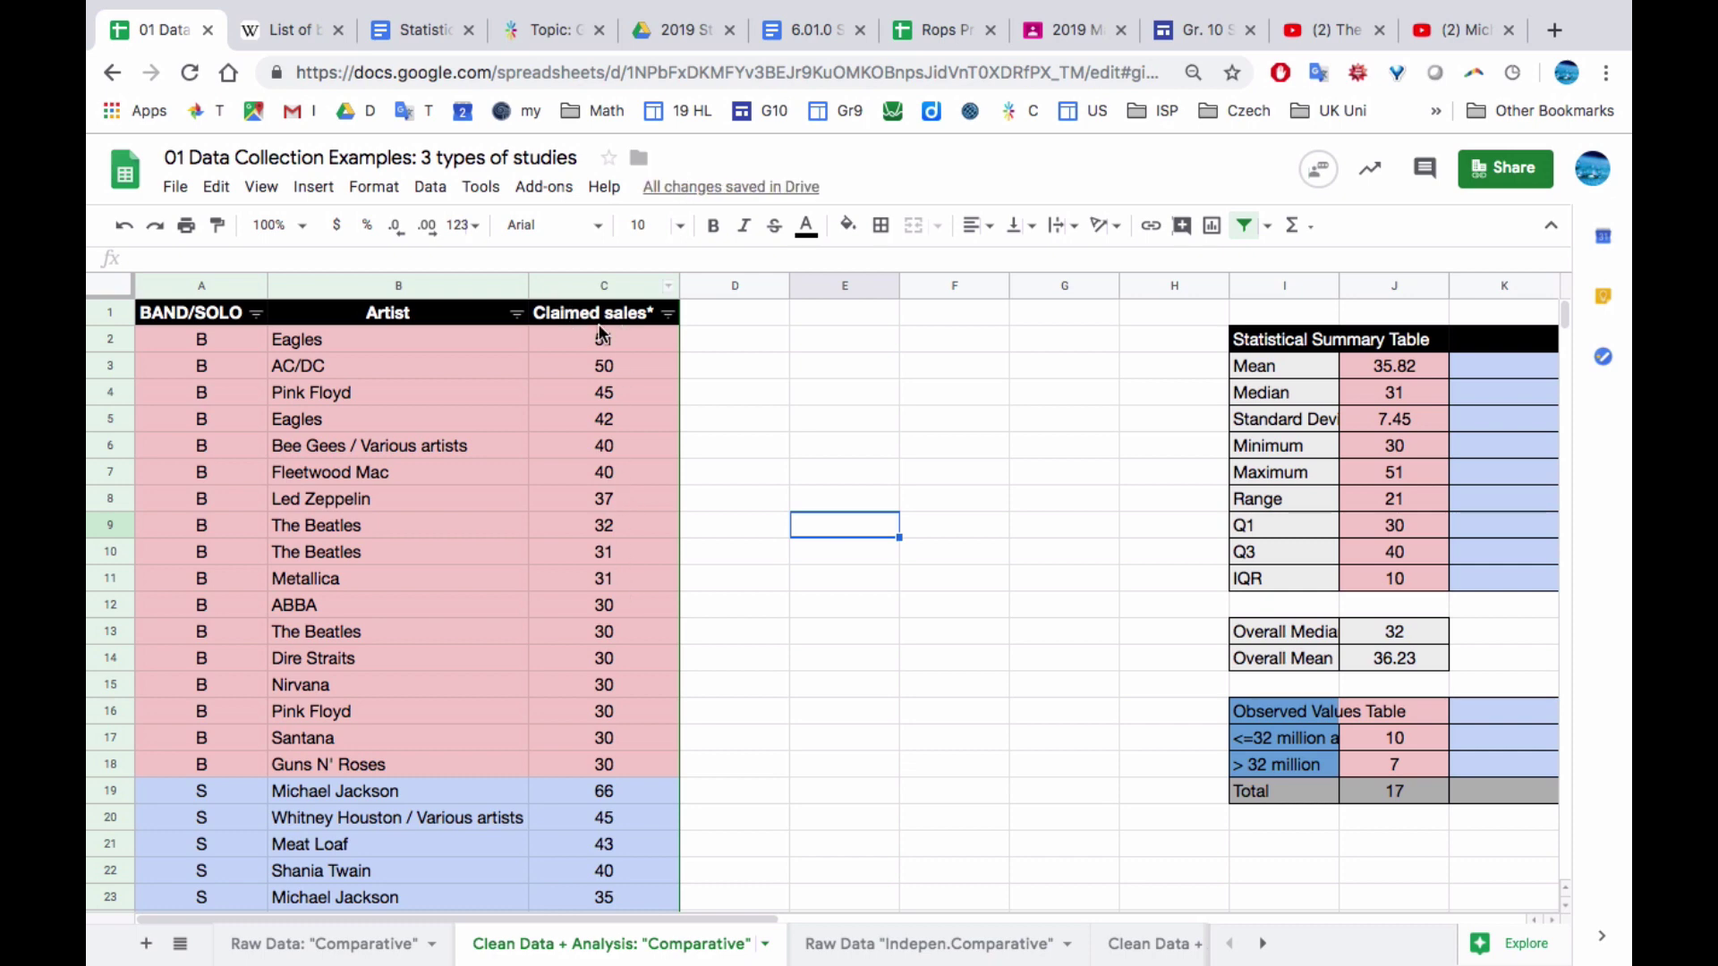
pyautogui.scroll(-1, 485, 636)
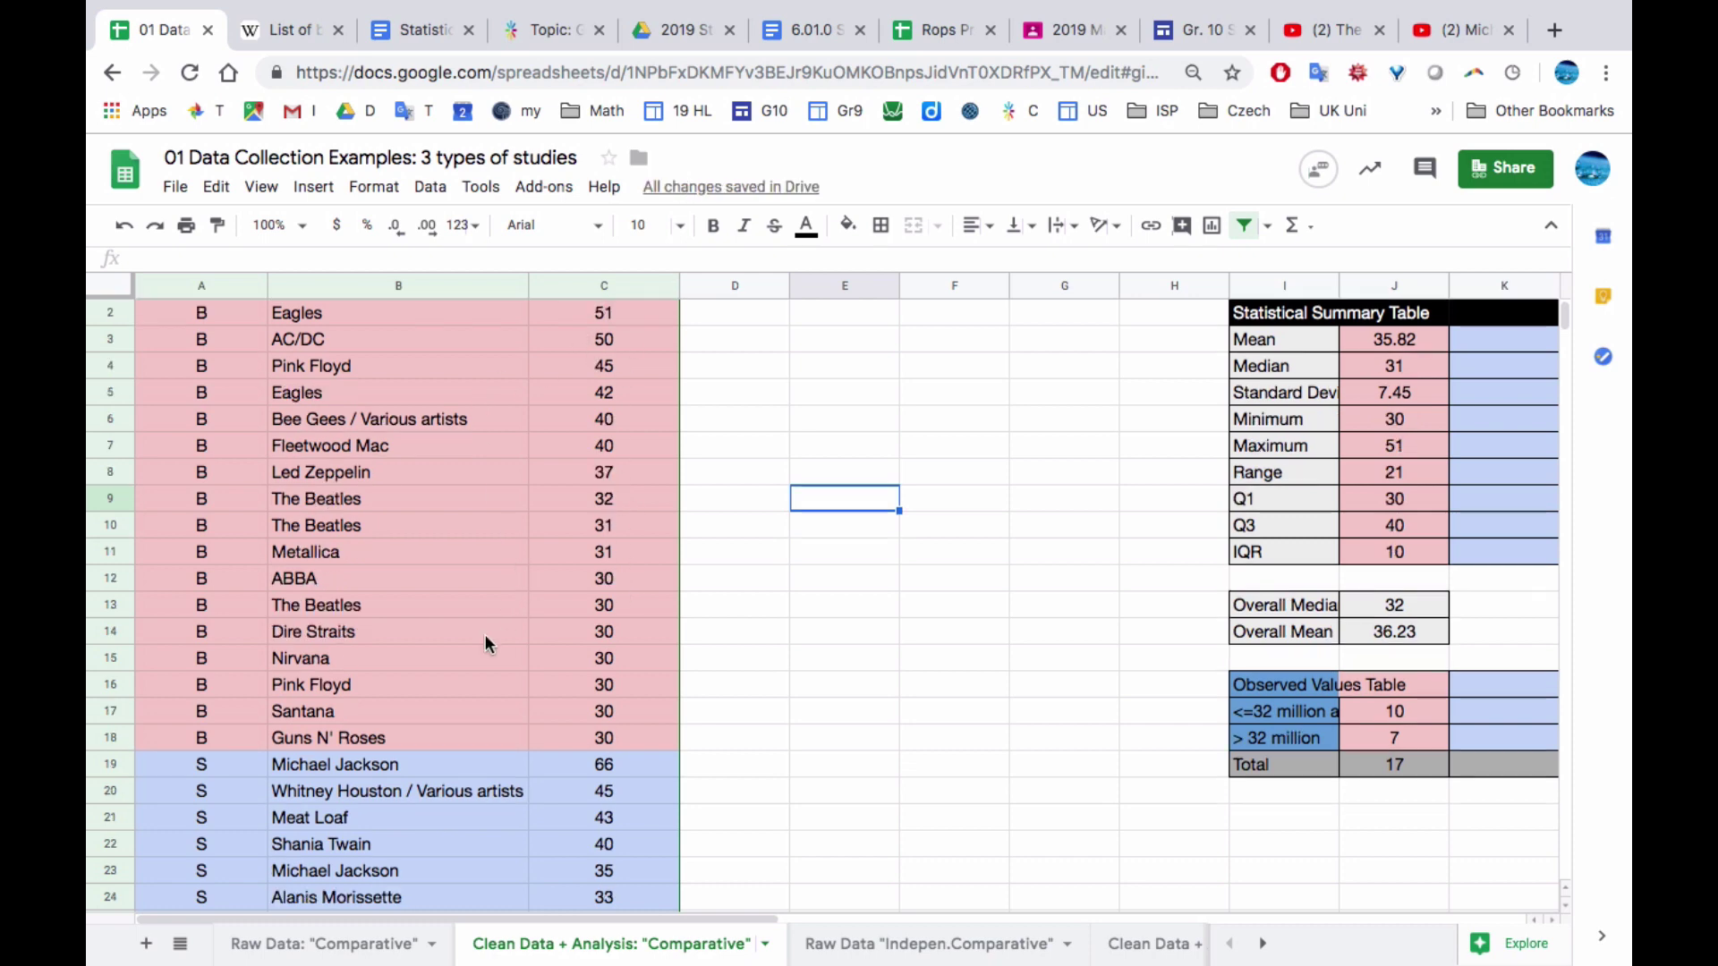
pyautogui.scroll(1, 485, 635)
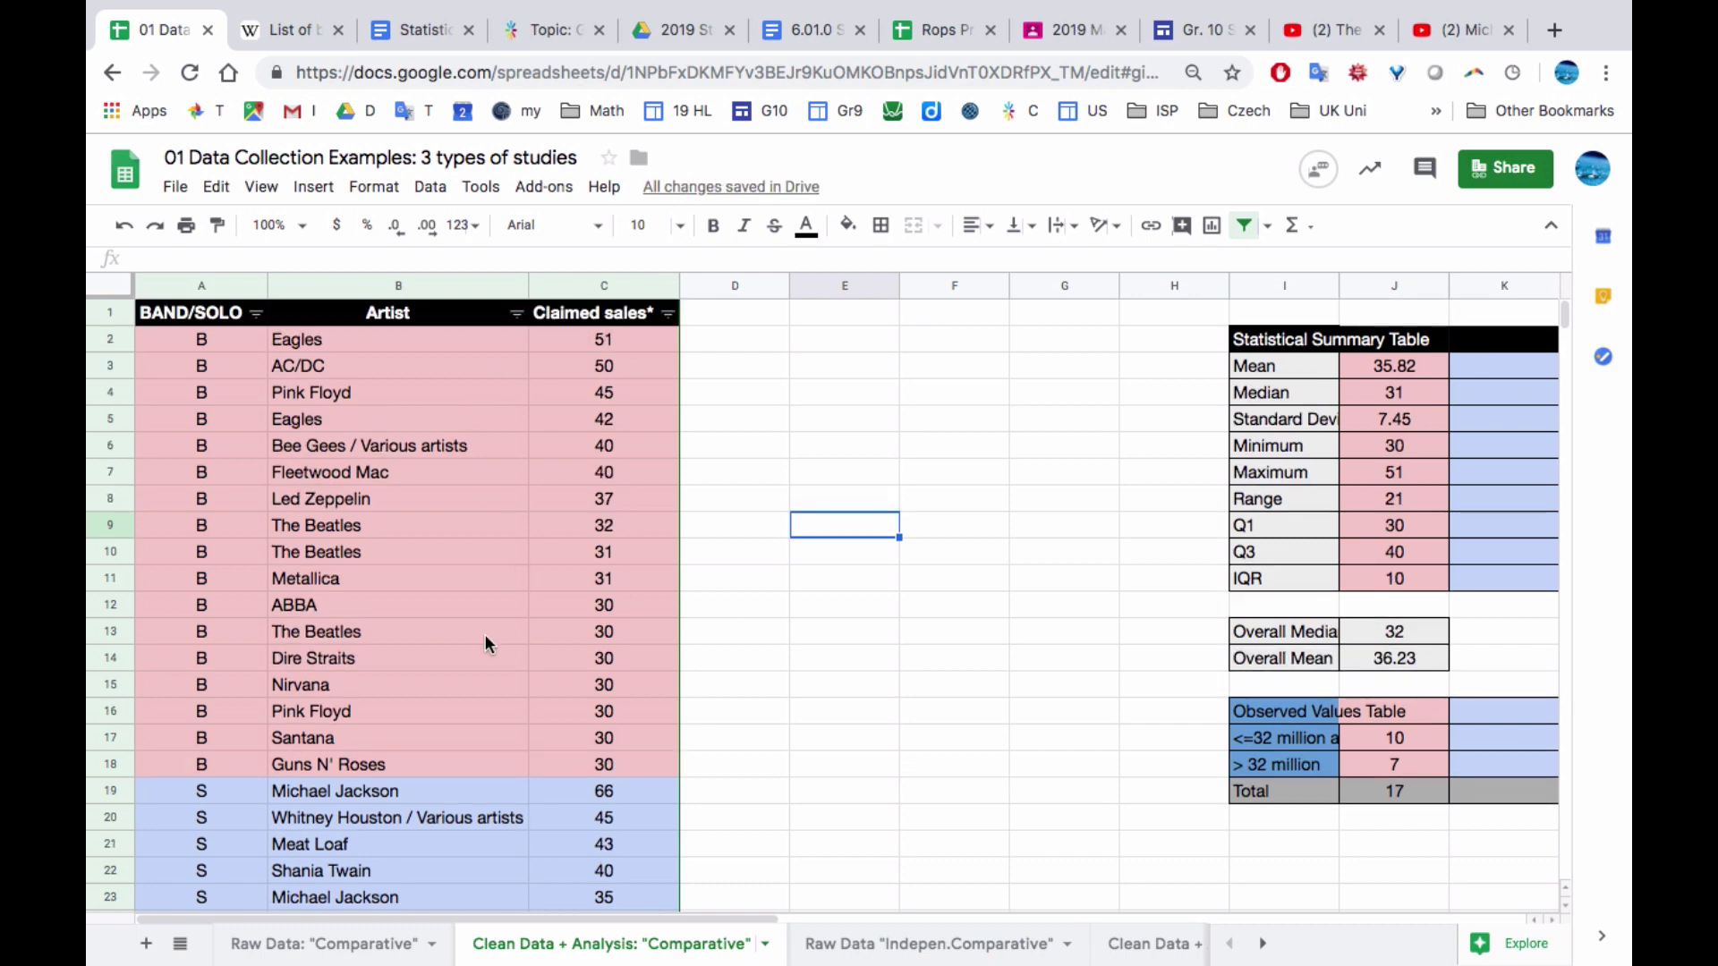
# Center the artist names in column B horizontally
pyautogui.click(398, 285)
pyautogui.click(977, 224)
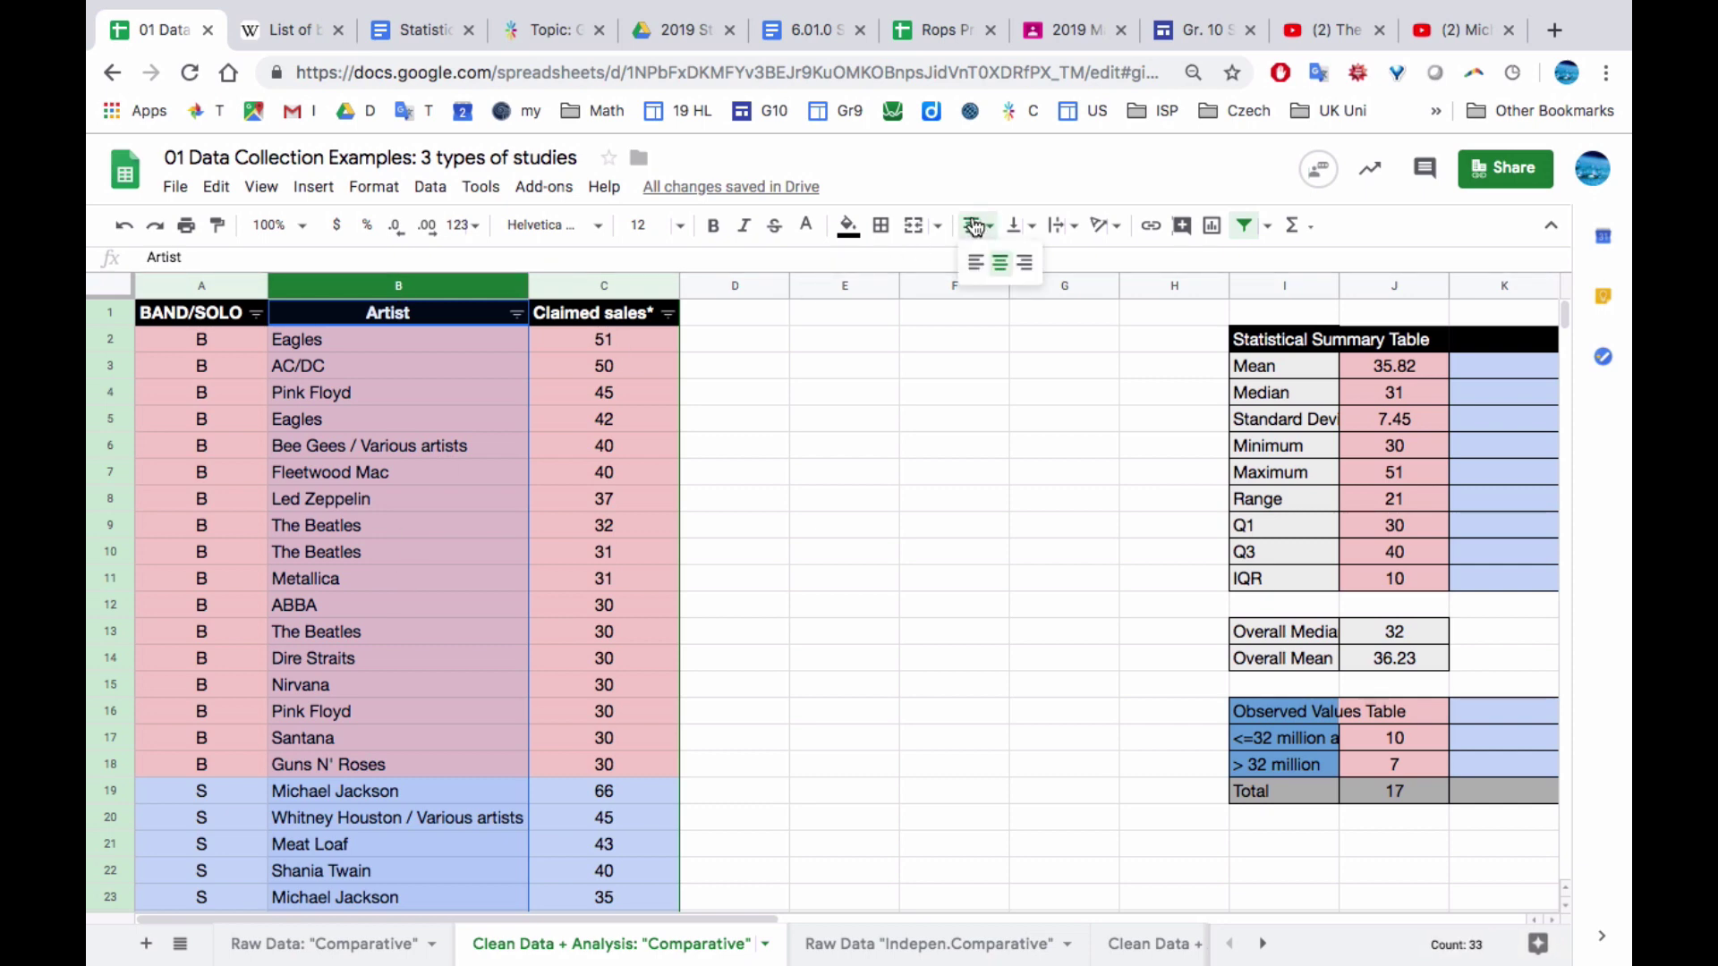
pyautogui.click(1002, 268)
pyautogui.click(903, 552)
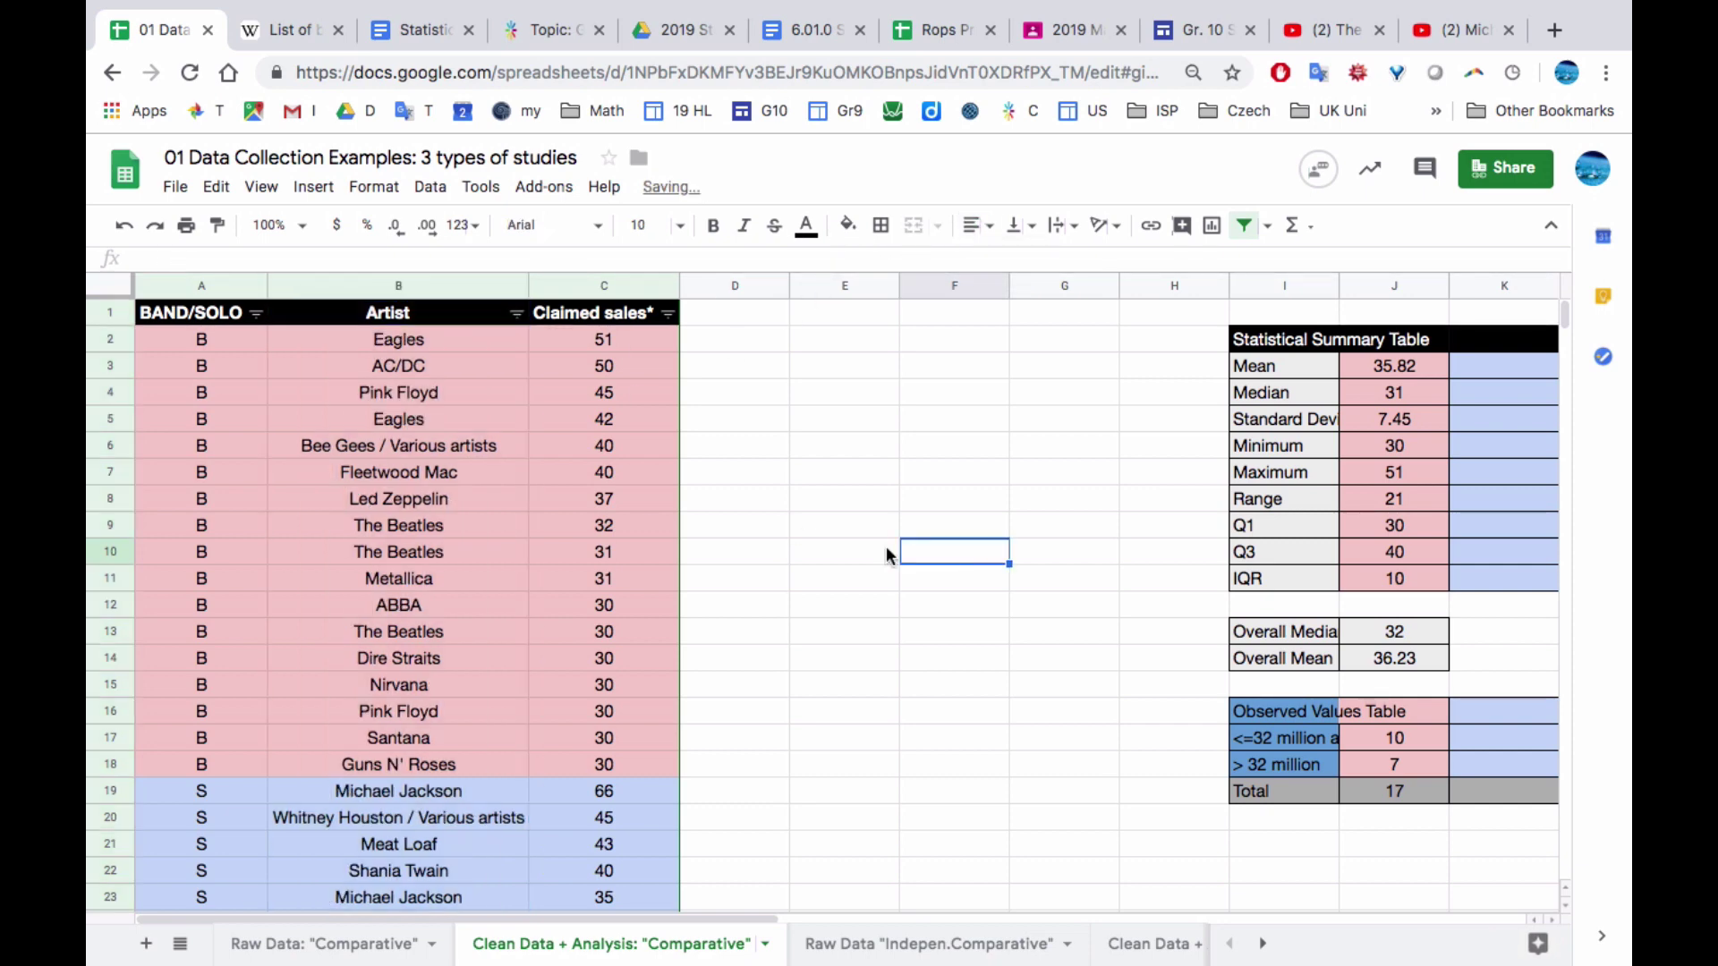
# Review the formatted album data alongside the statistical summary and observed values tables in the comparative analysis sheet
pyautogui.scroll(-1, 750, 556)
pyautogui.scroll(-1, 749, 550)
pyautogui.scroll(2, 749, 551)
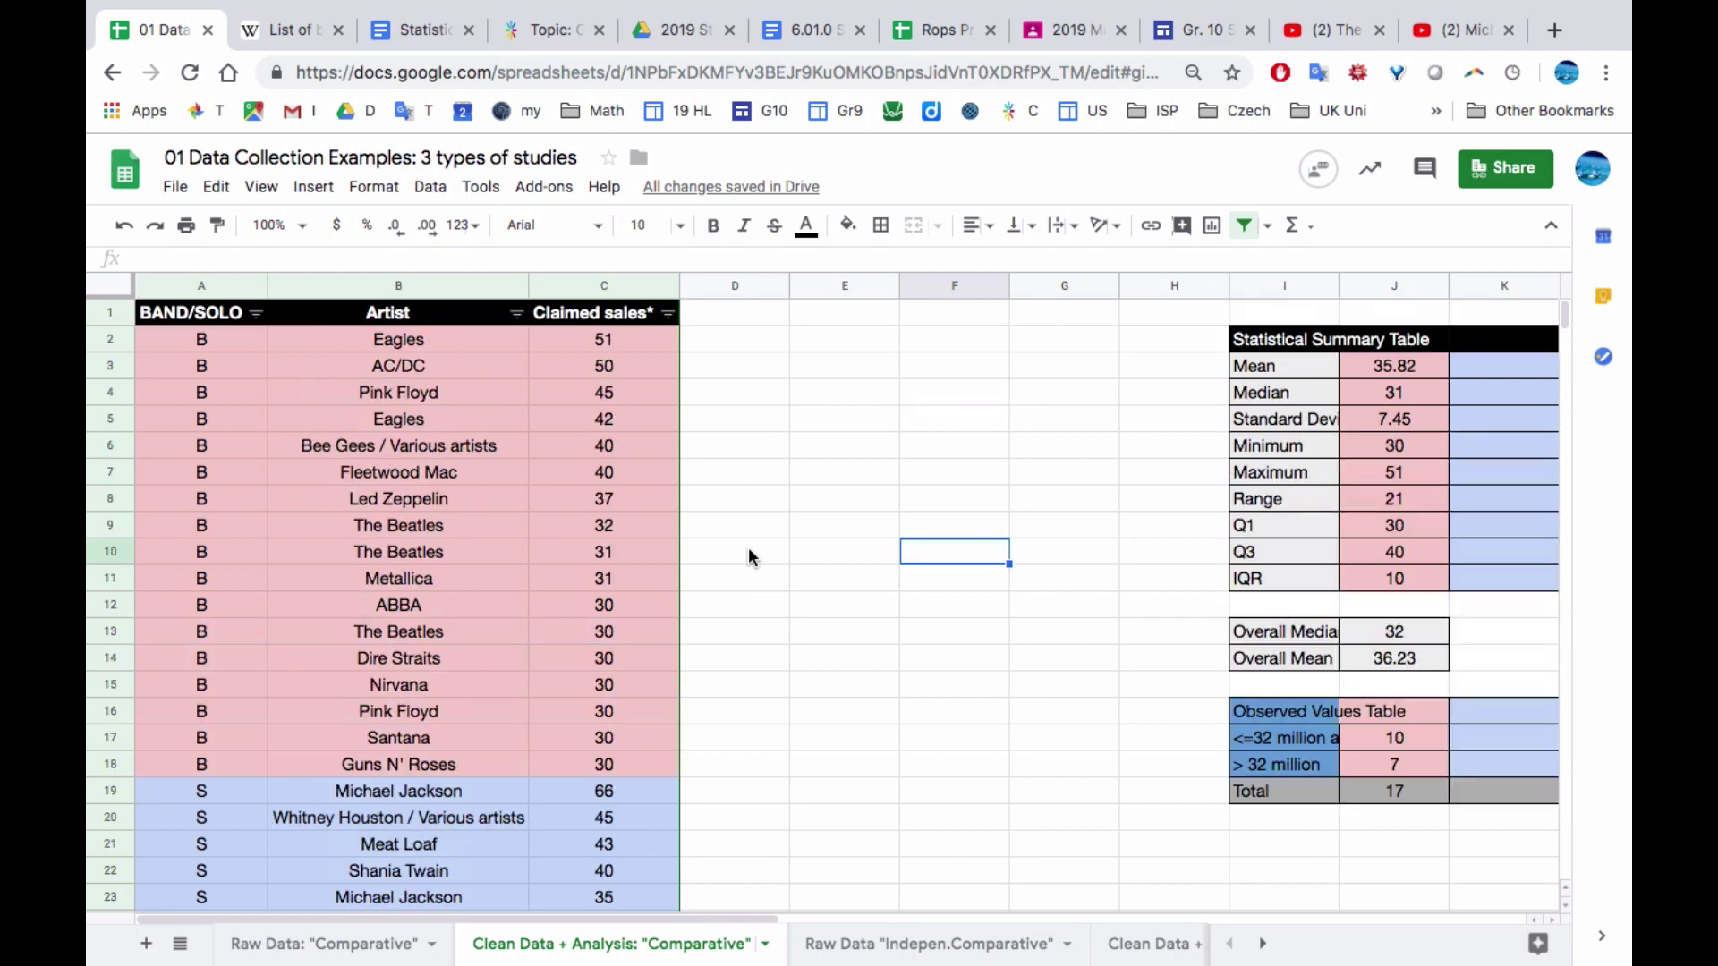
pyautogui.hscroll(3, 1108, 580)
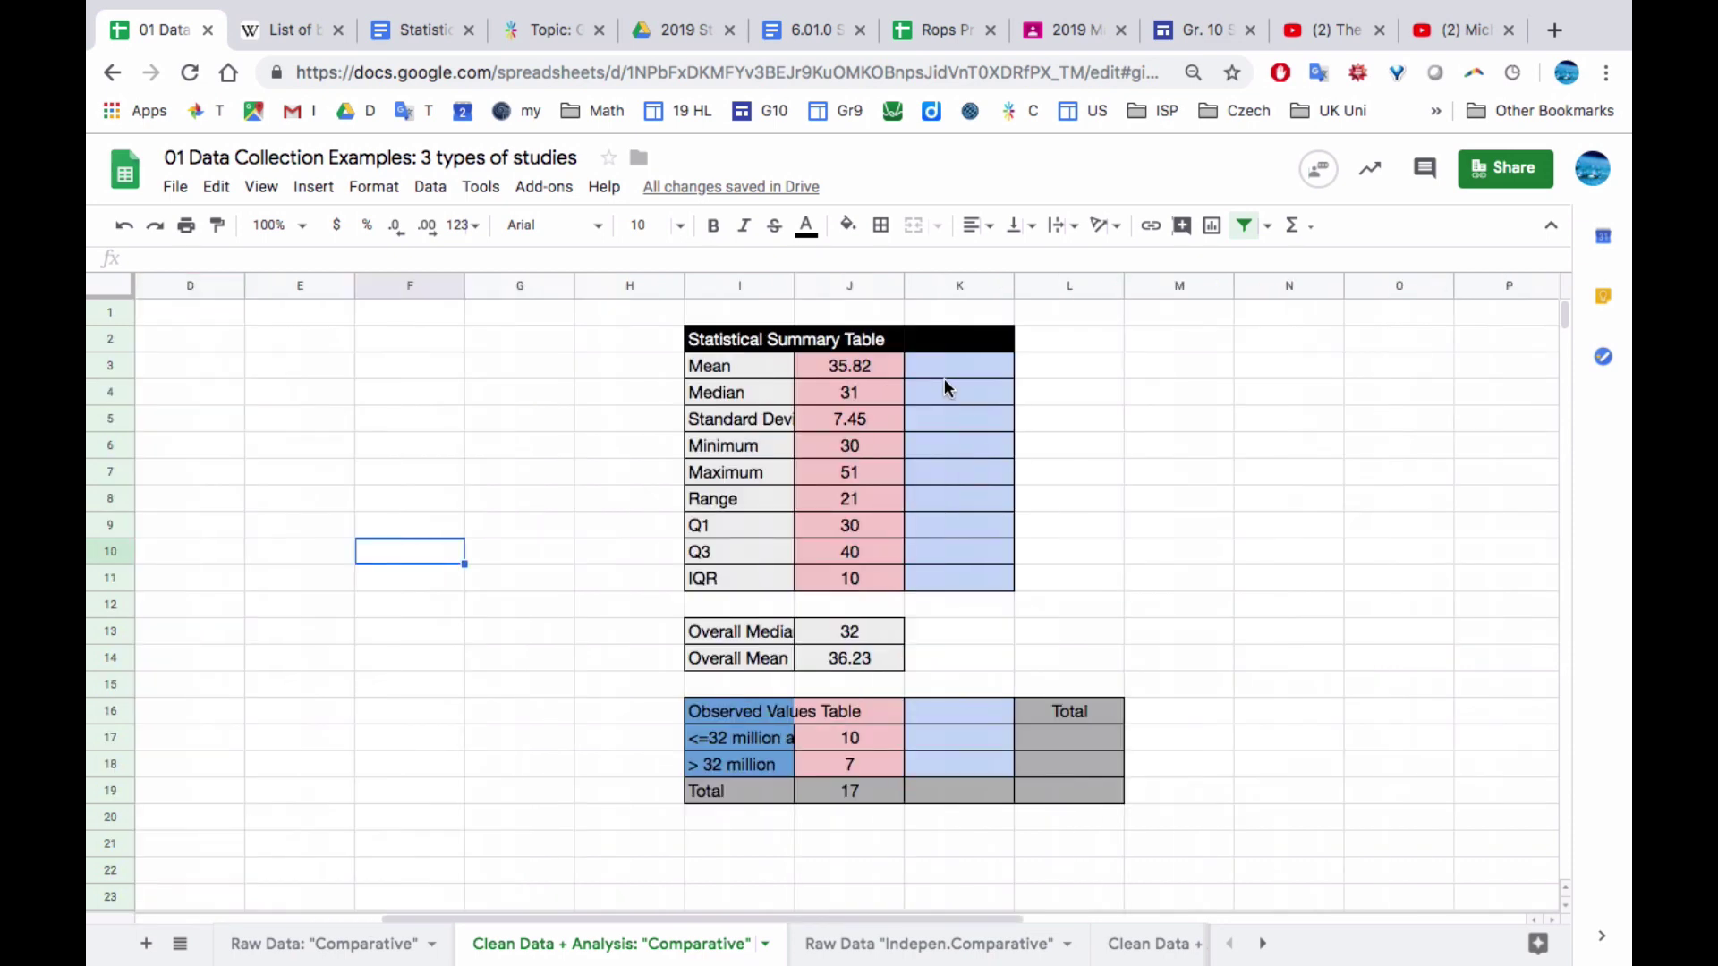
pyautogui.hscroll(-3, 943, 606)
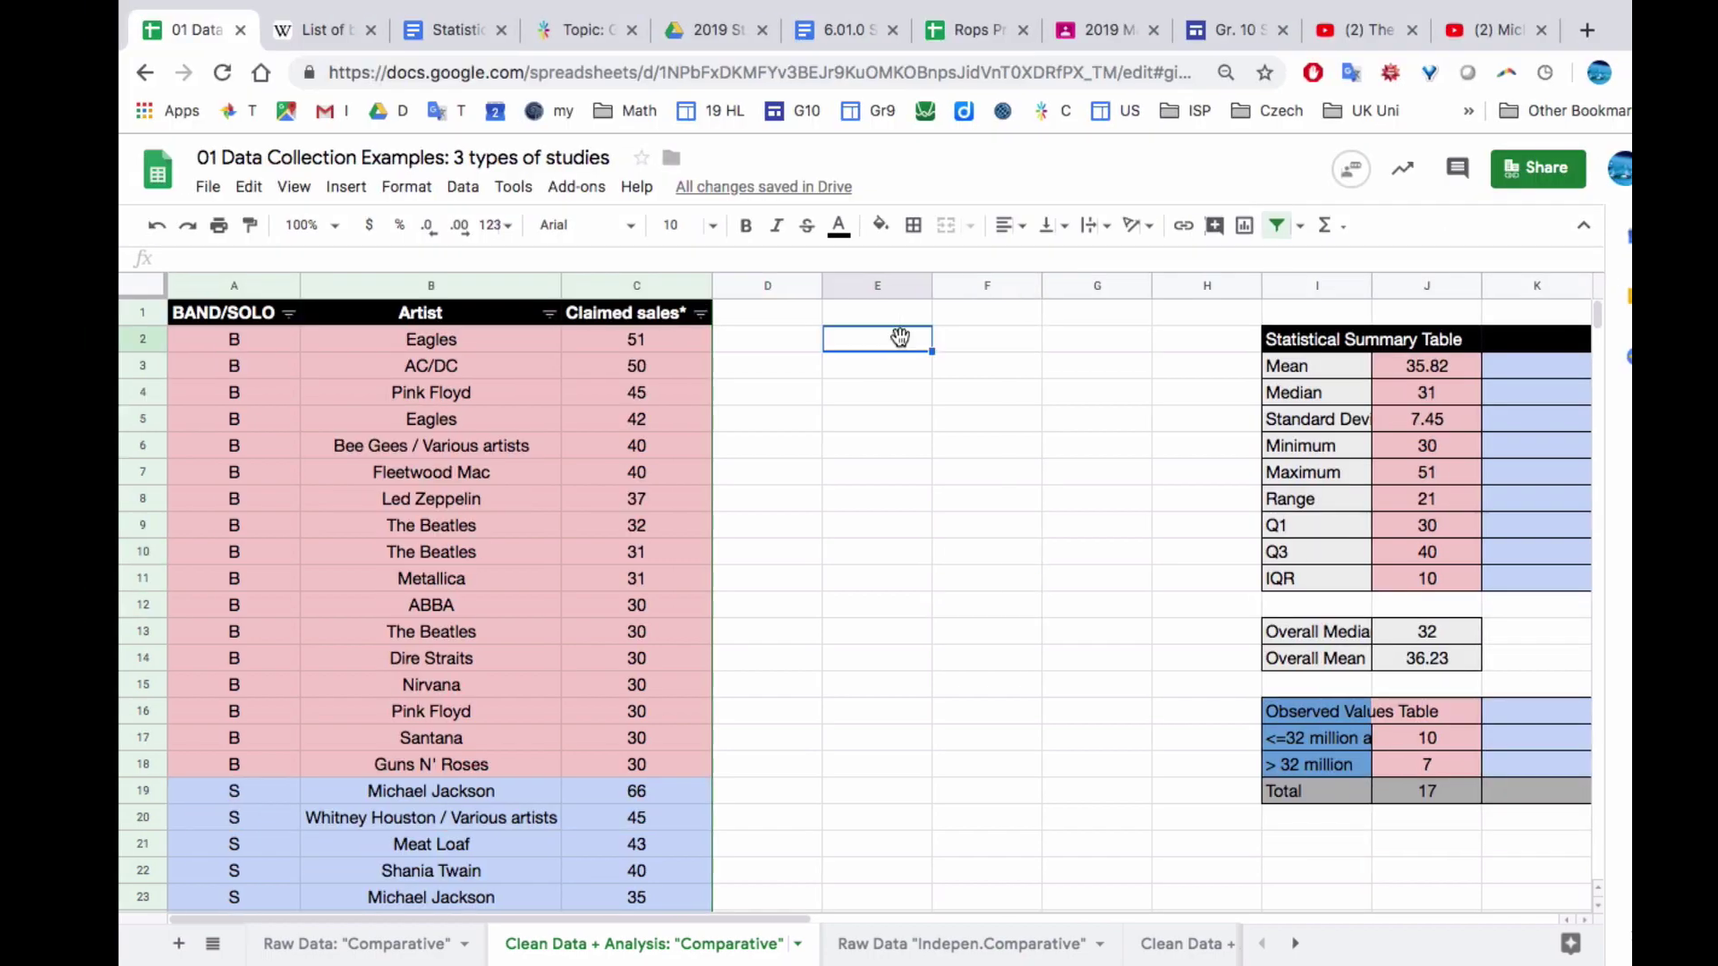
# Switch to Preview and examine the summary and observed values tables in Rops Clean Data + Analysis Comparative.pdf
pyautogui.hotkey('ctrl', 'Up')
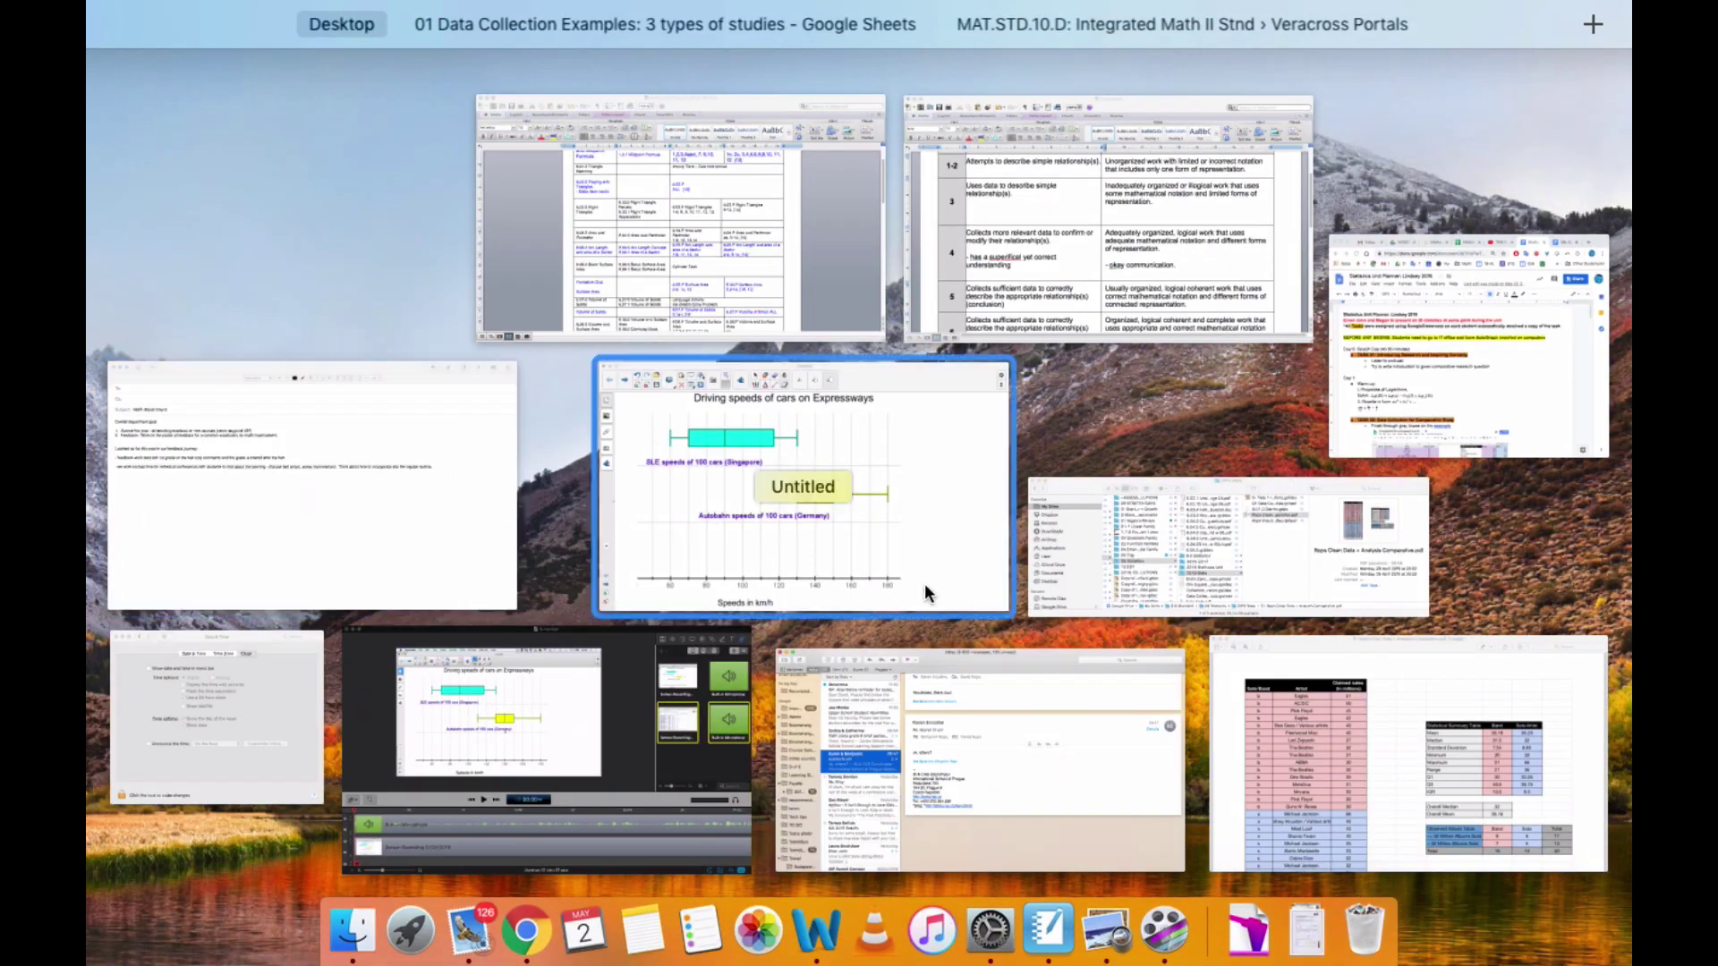
pyautogui.click(1350, 788)
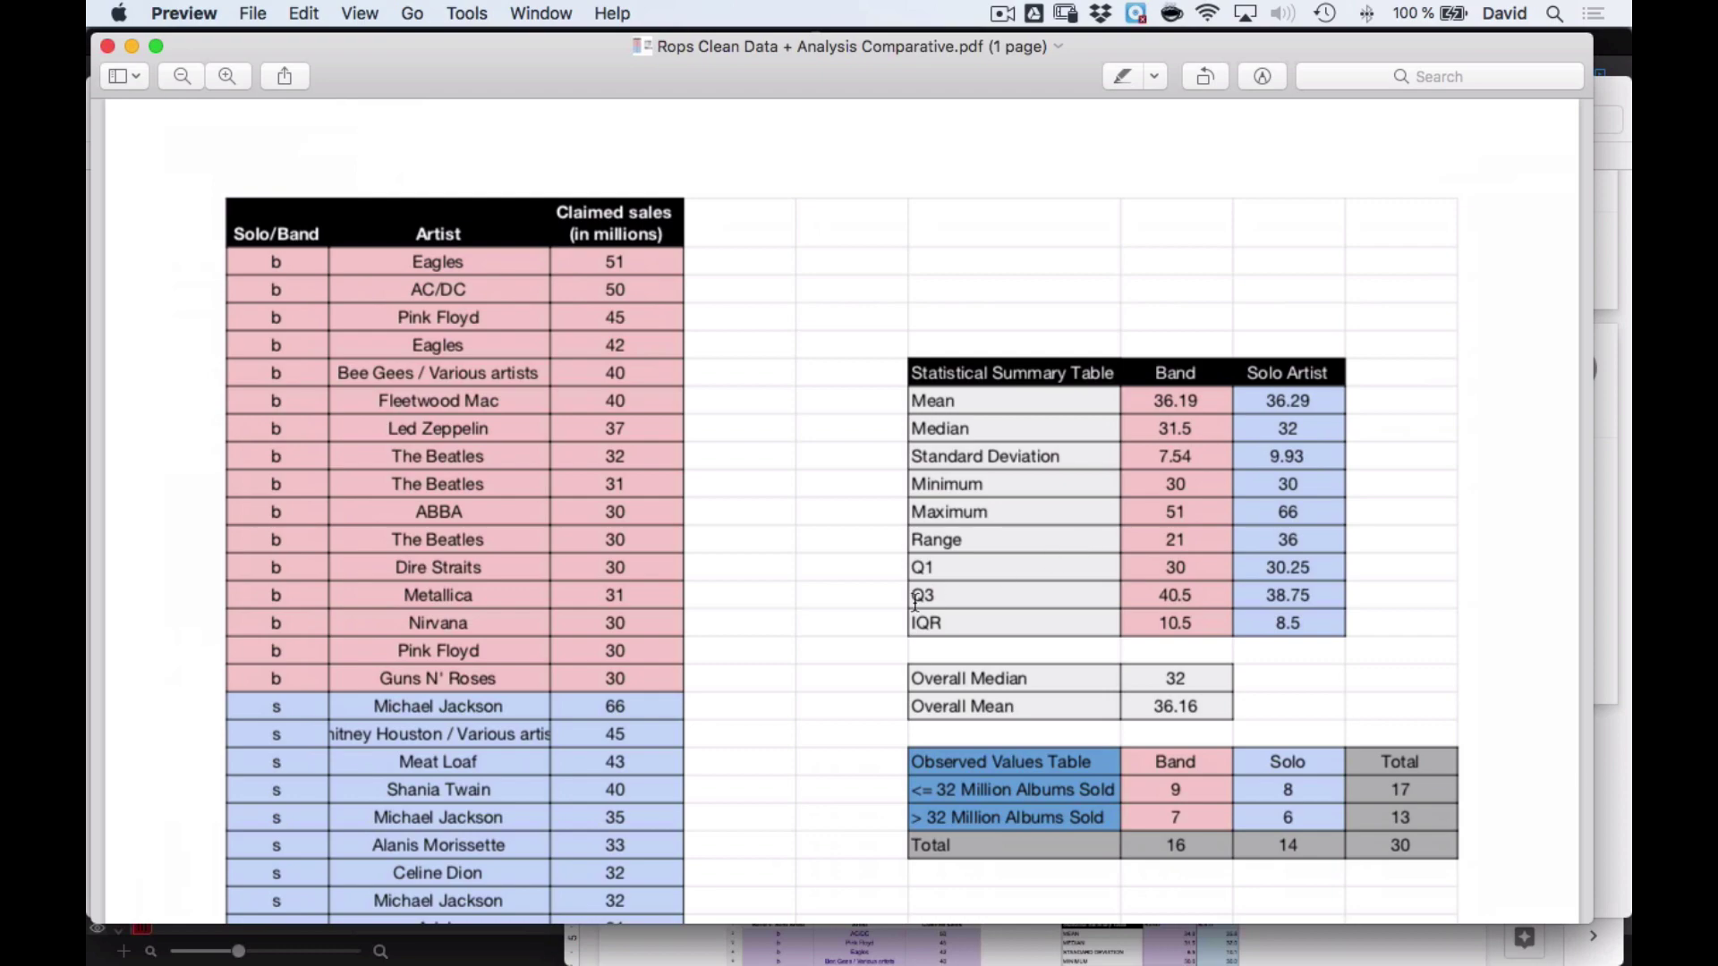
pyautogui.scroll(-3, 915, 601)
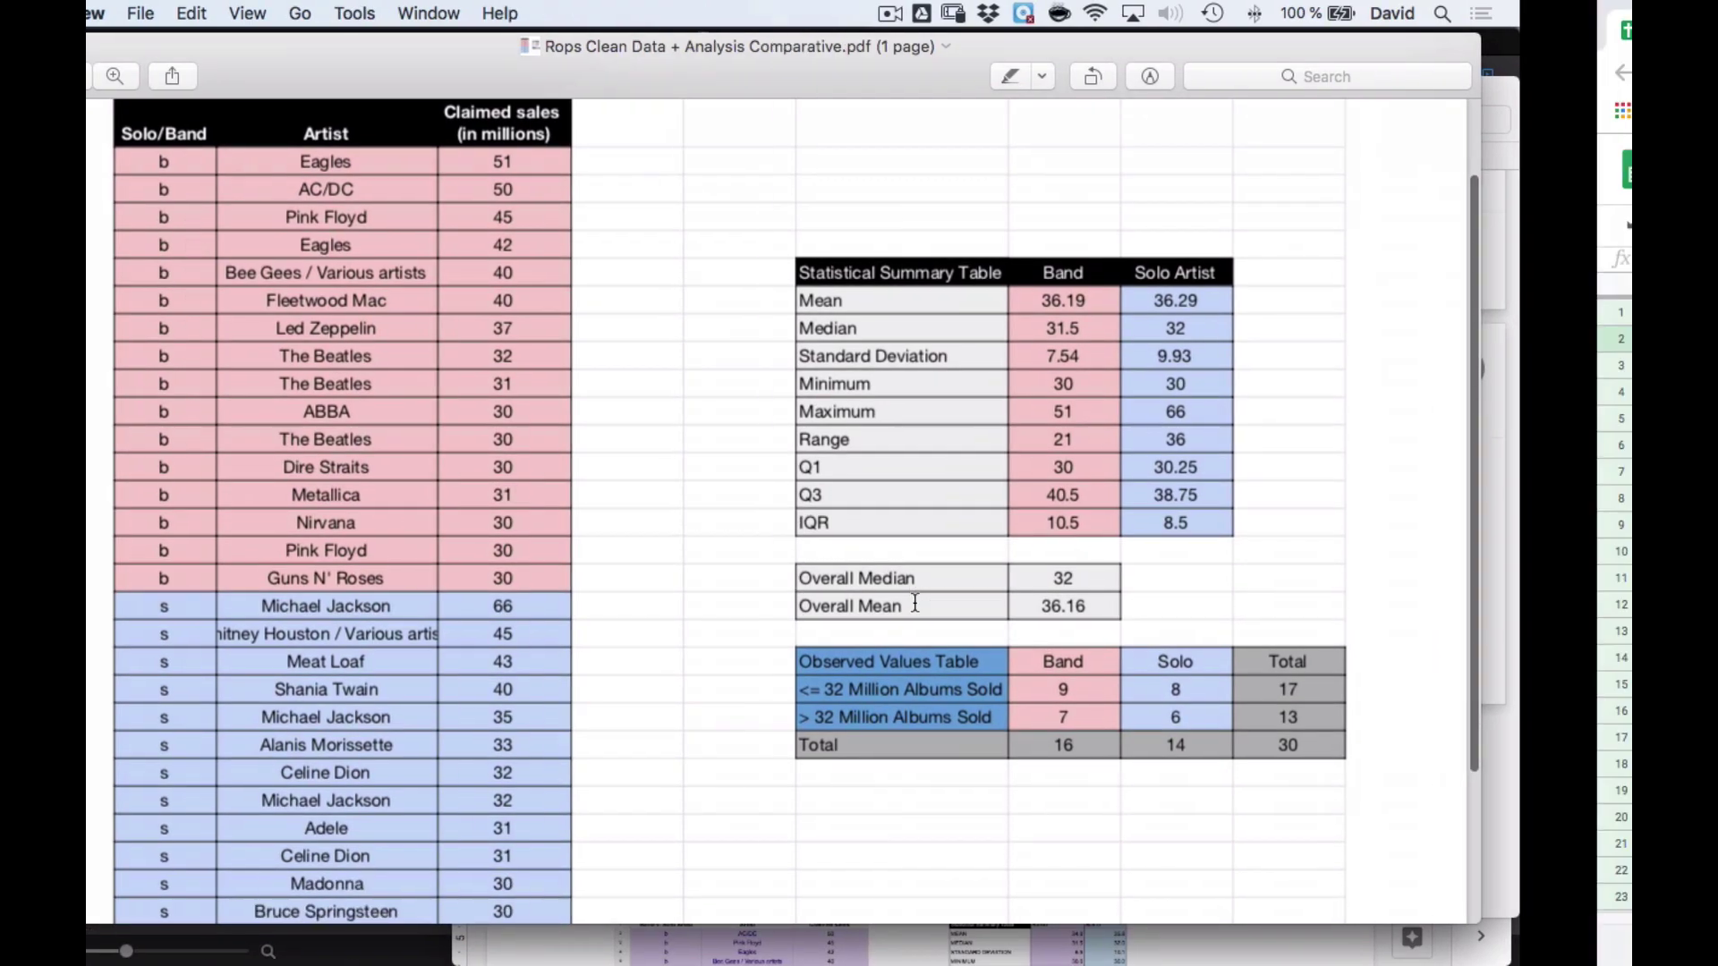